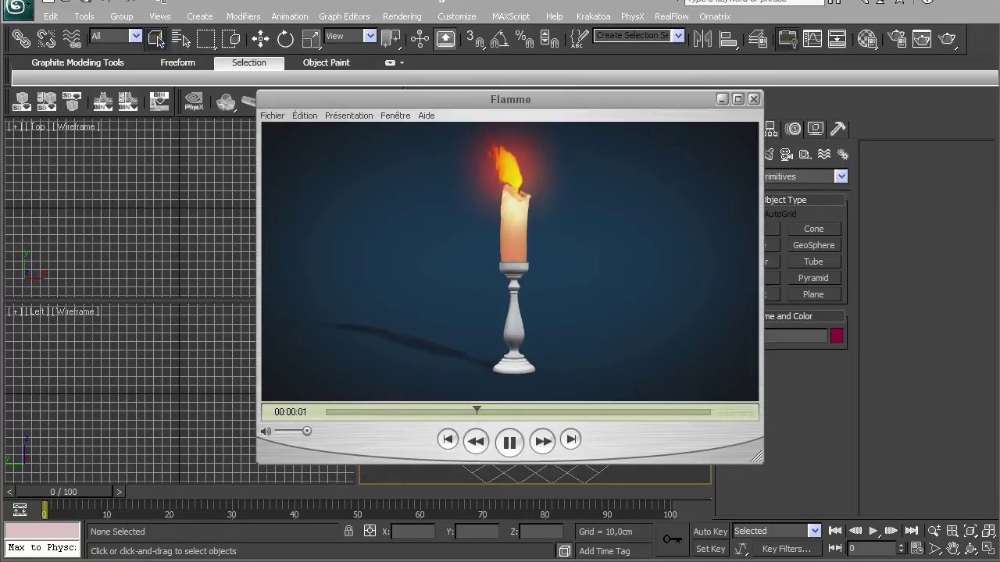
{"action": "key", "text": "space"}
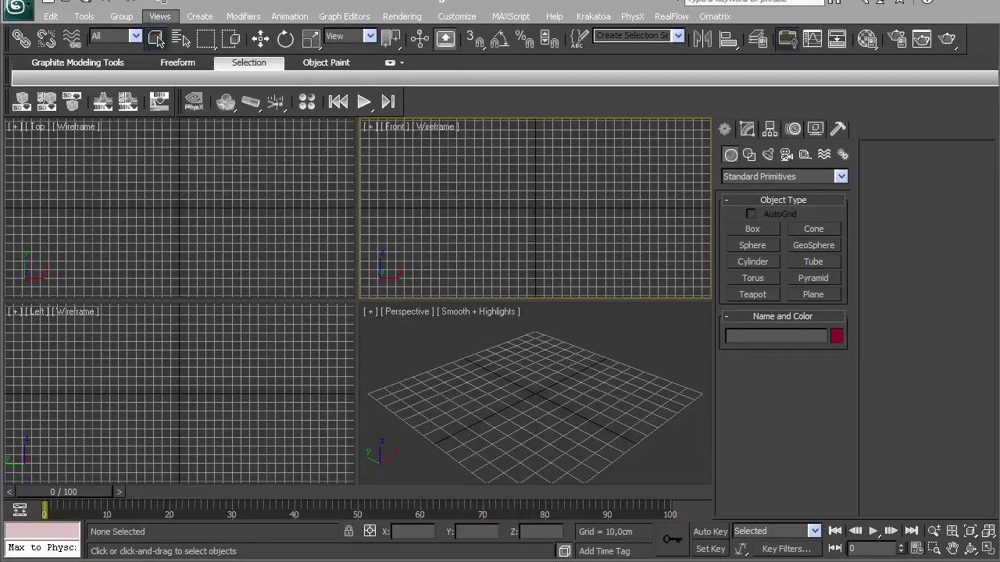
- Open the viewport background settings for the Front view and set the aspect ratio to Match Bitmap
{"action": "left_click", "coordinate": [159, 17]}
{"action": "mouse_move", "coordinate": [203, 261]}
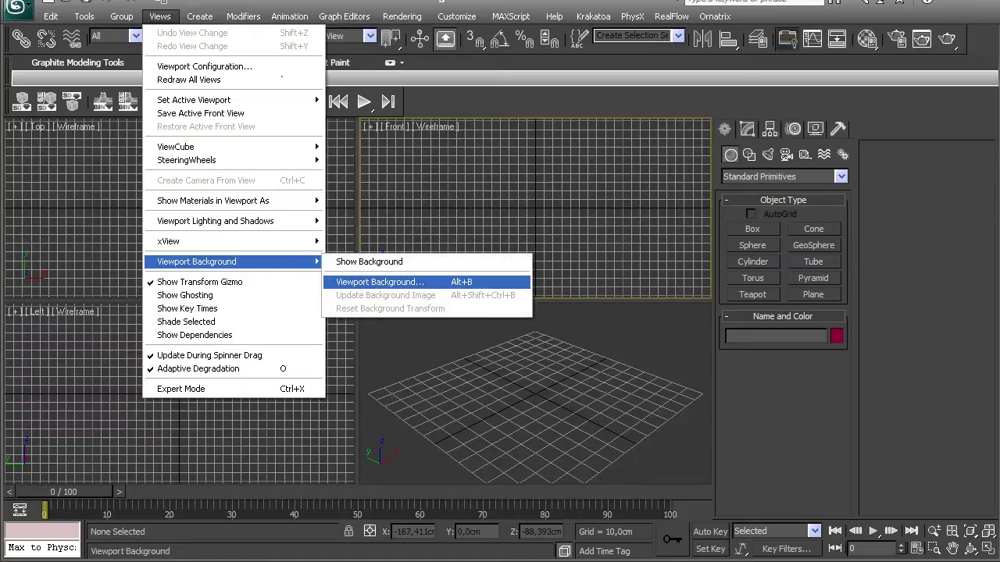
{"action": "left_click", "coordinate": [381, 282]}
{"action": "left_click", "coordinate": [380, 373]}
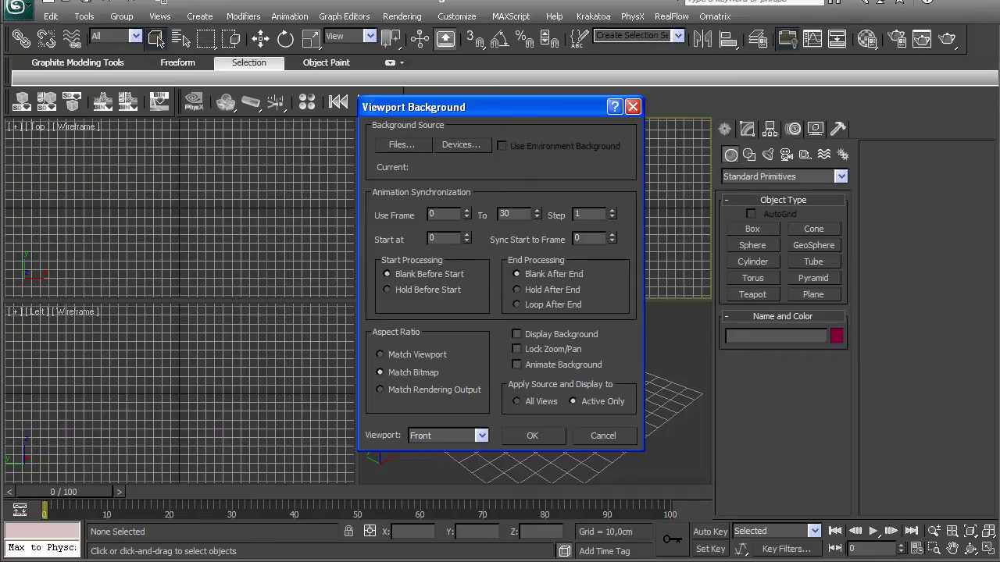
- Load Bougeoir_02 from the Travaux/Tutoriel_Bougie folder as the Front view background, with the background displayed and Lock Zoom/Pan enabled
{"action": "left_click", "coordinate": [402, 145]}
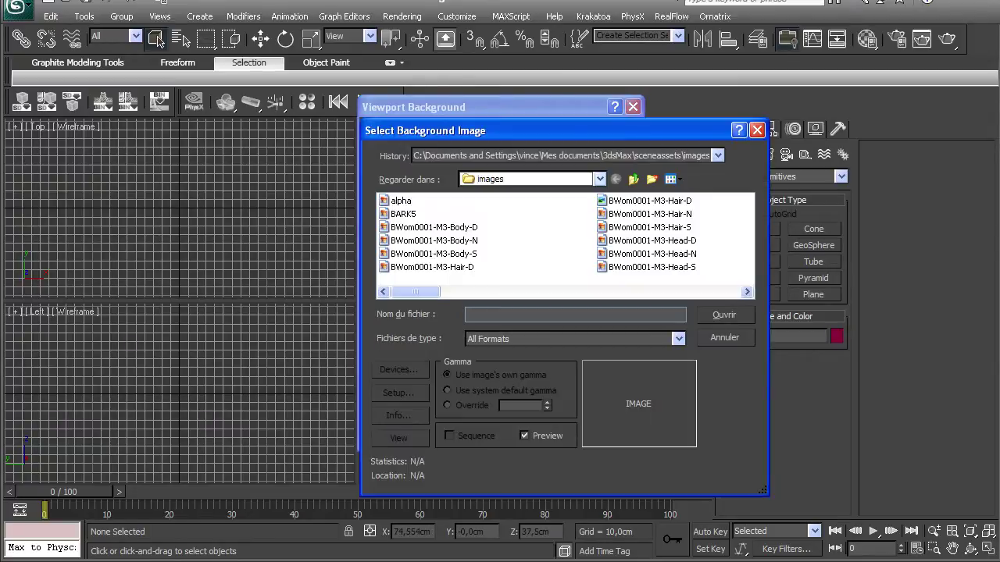
{"action": "left_click", "coordinate": [600, 180]}
{"action": "scroll", "coordinate": [515, 375], "scroll_direction": "down", "scroll_amount": 2}
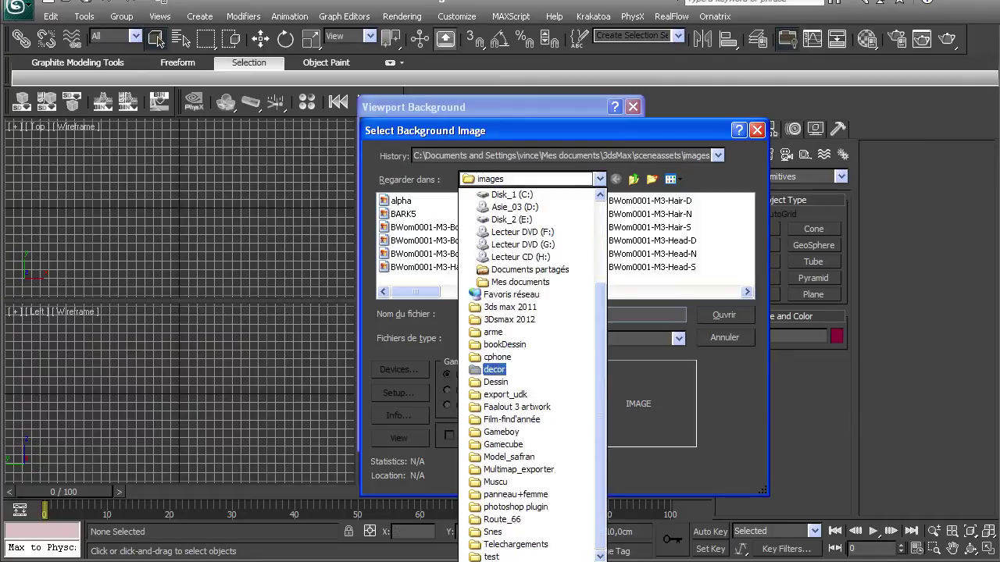
{"action": "left_click", "coordinate": [499, 545]}
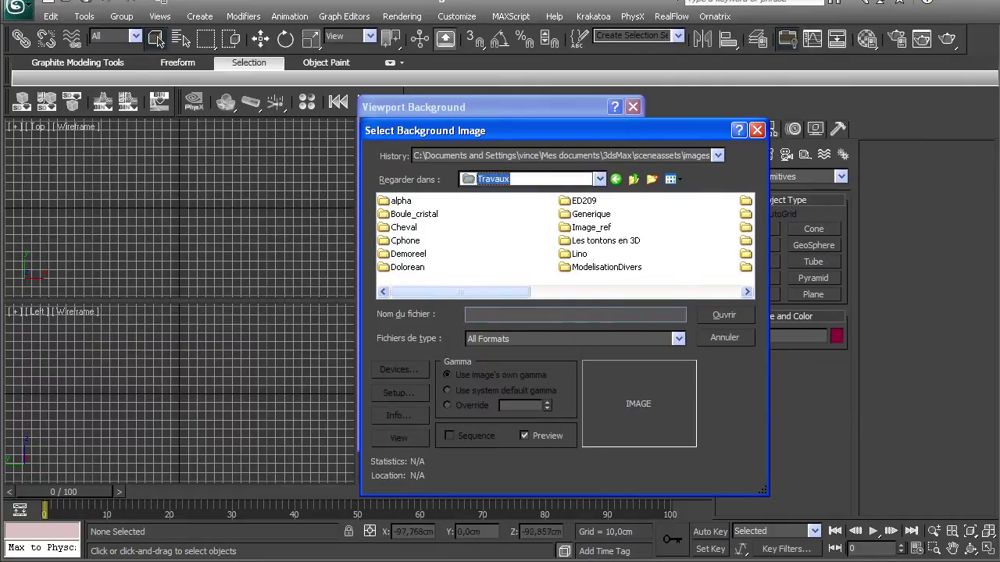
{"action": "scroll", "coordinate": [564, 242], "scroll_direction": "right", "scroll_amount": 4}
{"action": "double_click", "coordinate": [599, 254]}
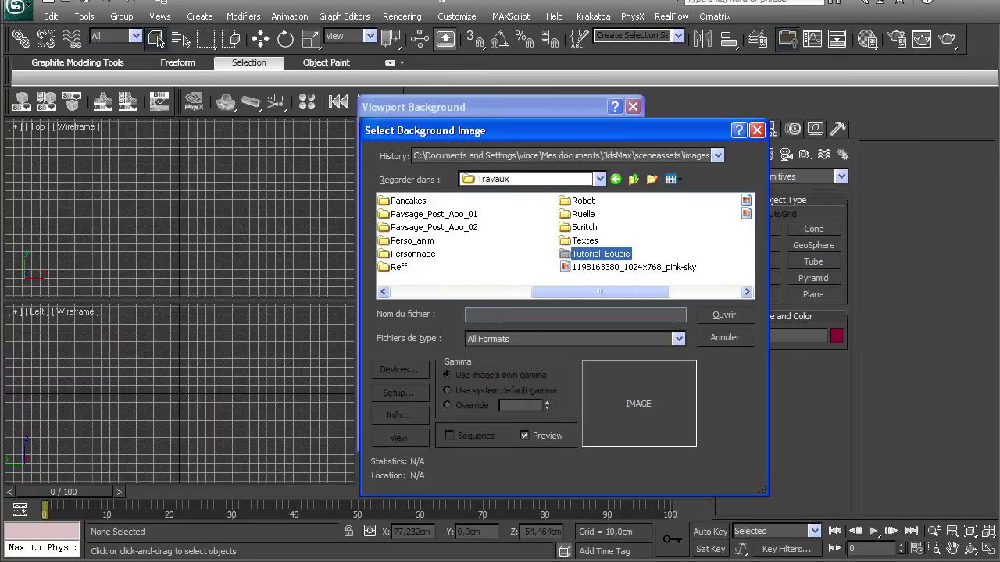
{"action": "left_click", "coordinate": [414, 227]}
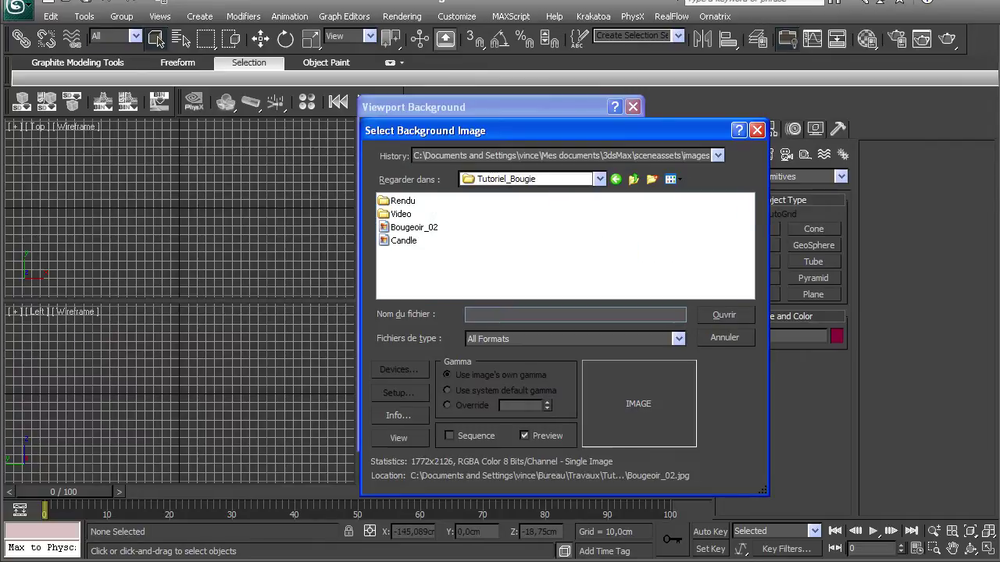
{"action": "key", "text": "Return"}
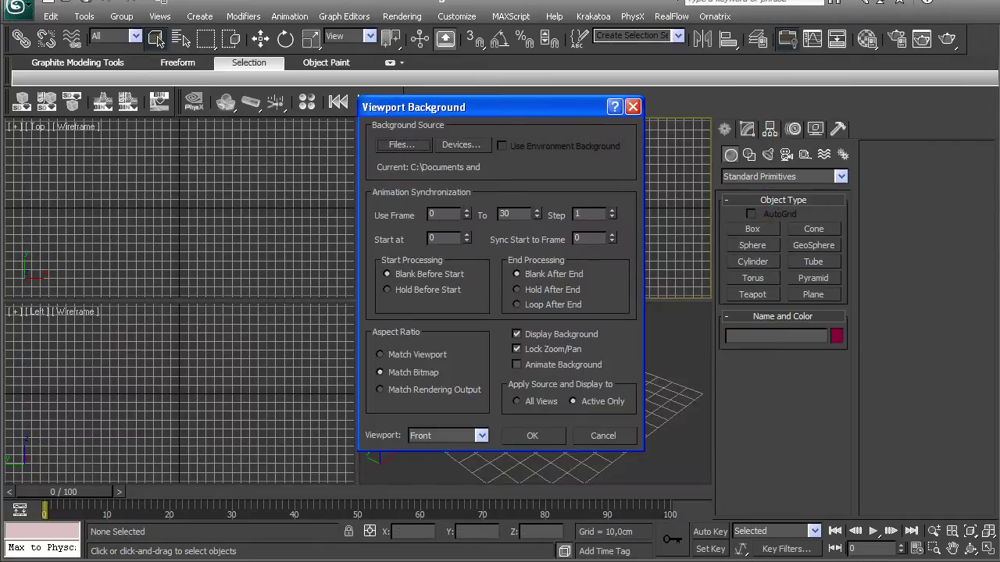
{"action": "key", "text": "Return"}
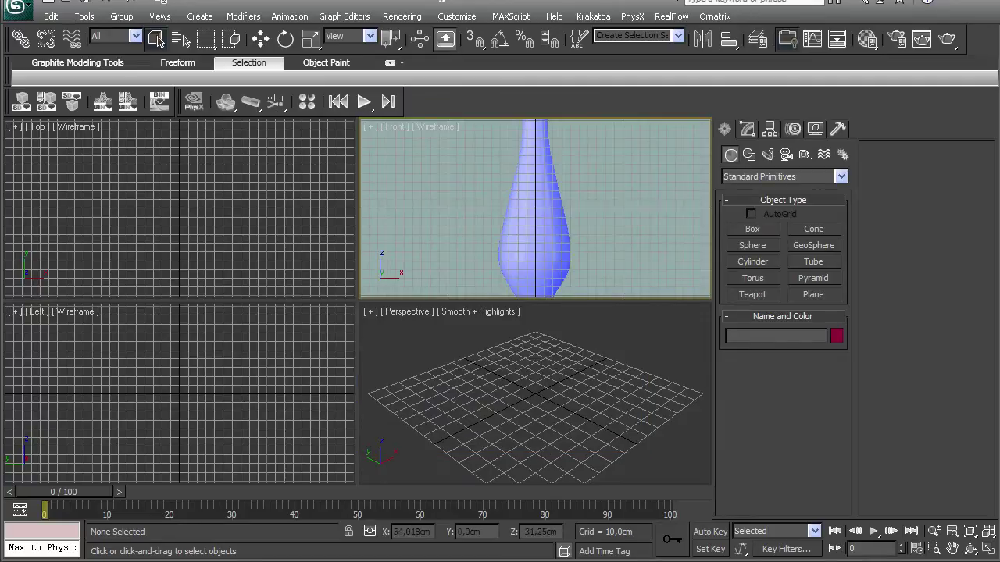
- Hide the grid in the Front viewport and maximize that viewport
{"action": "key", "text": "alt"}
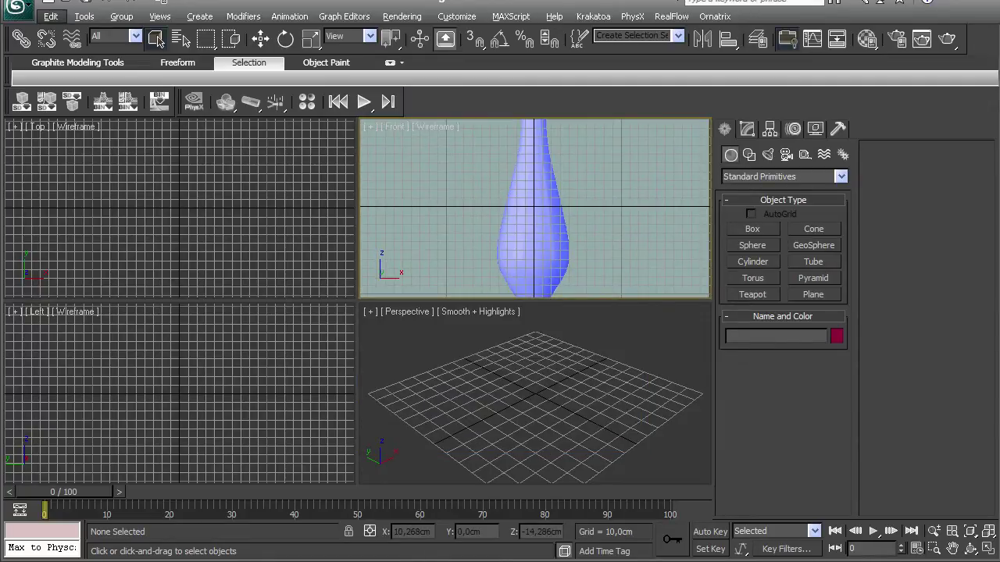
{"action": "key", "text": "alt"}
{"action": "scroll", "coordinate": [539, 224], "scroll_direction": "down", "scroll_amount": 2}
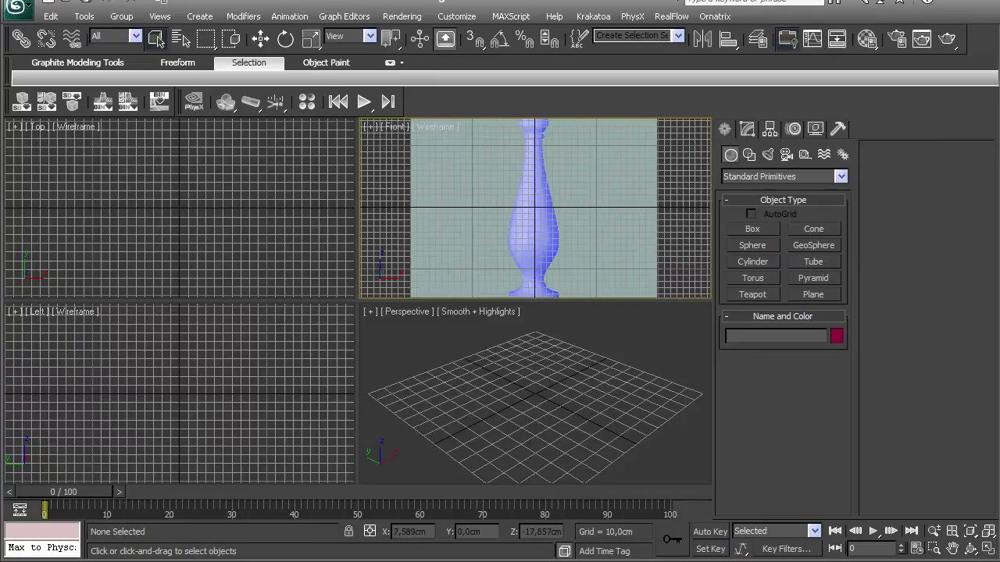
{"action": "scroll", "coordinate": [539, 224], "scroll_direction": "up", "scroll_amount": 2}
{"action": "scroll", "coordinate": [539, 224], "scroll_direction": "down", "scroll_amount": 1}
{"action": "key", "text": "g"}
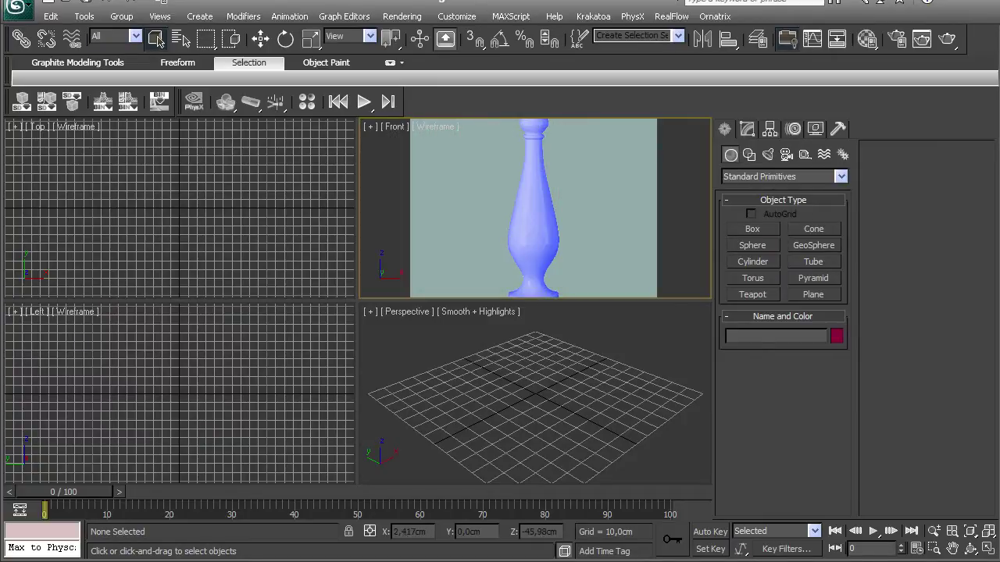
{"action": "scroll", "coordinate": [539, 224], "scroll_direction": "down", "scroll_amount": 1}
{"action": "scroll", "coordinate": [538, 224], "scroll_direction": "up", "scroll_amount": 2}
{"action": "key", "text": "alt+w"}
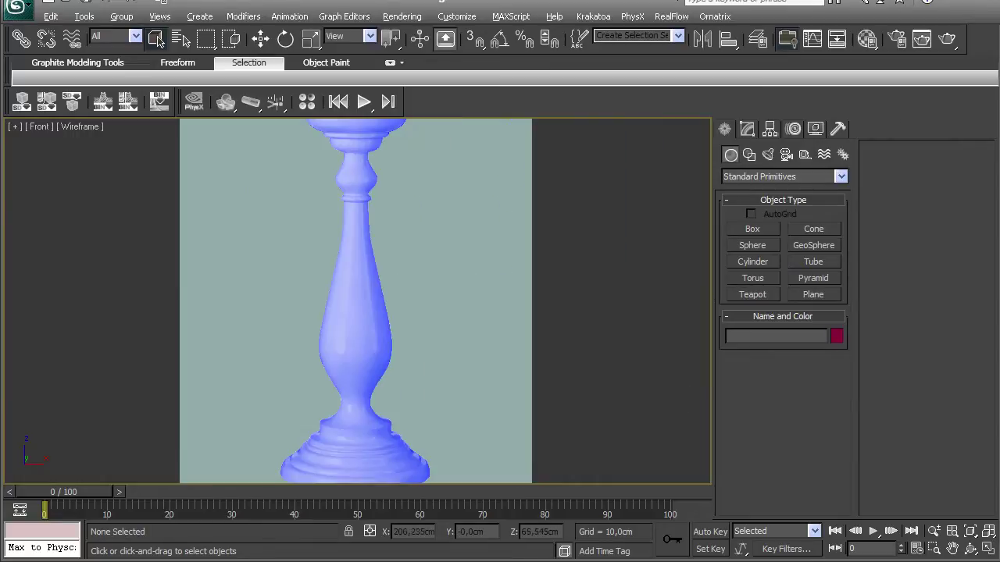
{"action": "scroll", "coordinate": [357, 302], "scroll_direction": "down", "scroll_amount": 3}
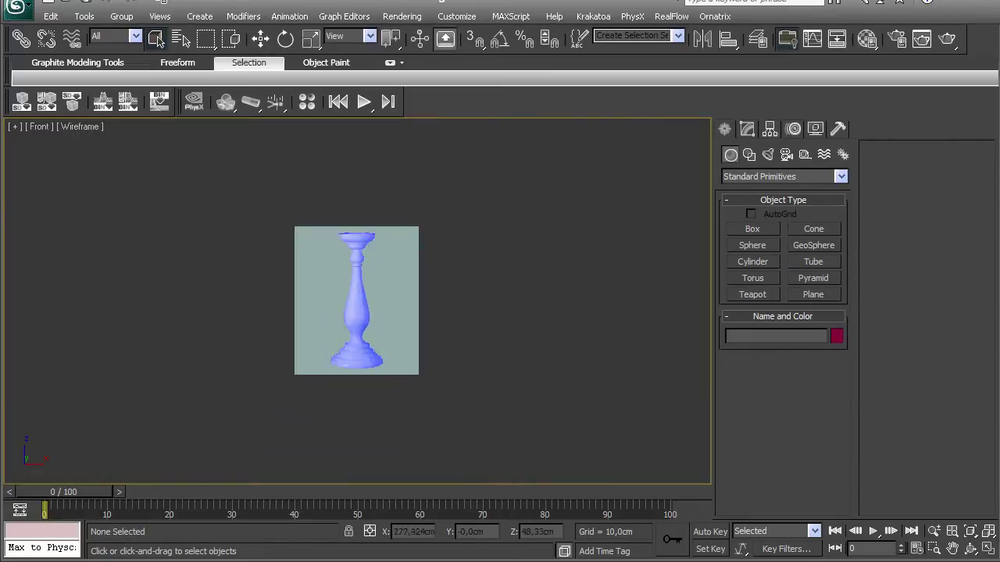
{"action": "scroll", "coordinate": [358, 301], "scroll_direction": "up", "scroll_amount": 5}
{"action": "middle_click_drag", "start_coordinate": [391, 132], "coordinate": [447, 452]}
{"action": "scroll", "coordinate": [358, 302], "scroll_direction": "up", "scroll_amount": 4}
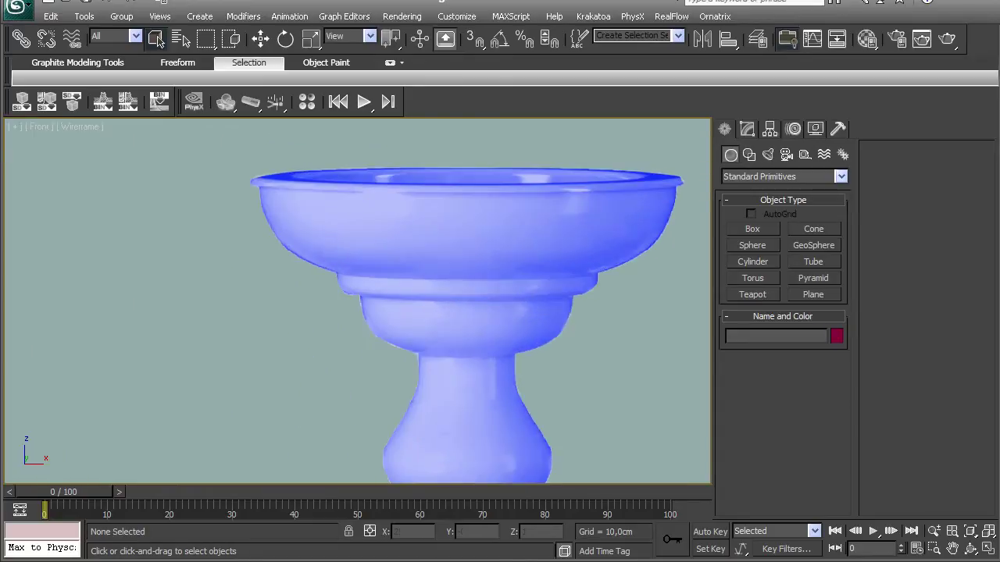
{"action": "left_click", "coordinate": [749, 155]}
{"action": "left_click", "coordinate": [752, 242]}
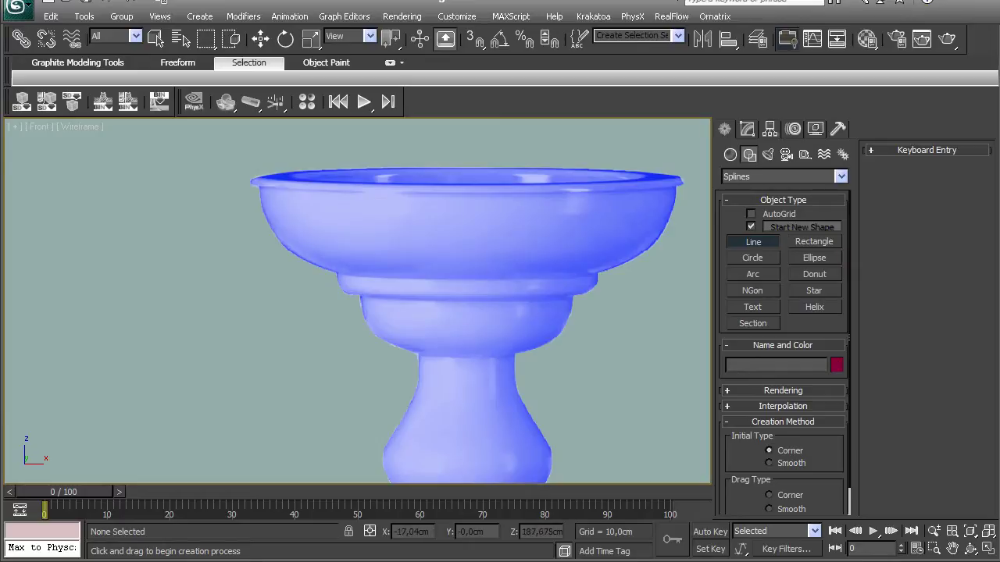
{"action": "right_click", "coordinate": [380, 272]}
{"action": "scroll", "coordinate": [380, 272], "scroll_direction": "down", "scroll_amount": 2}
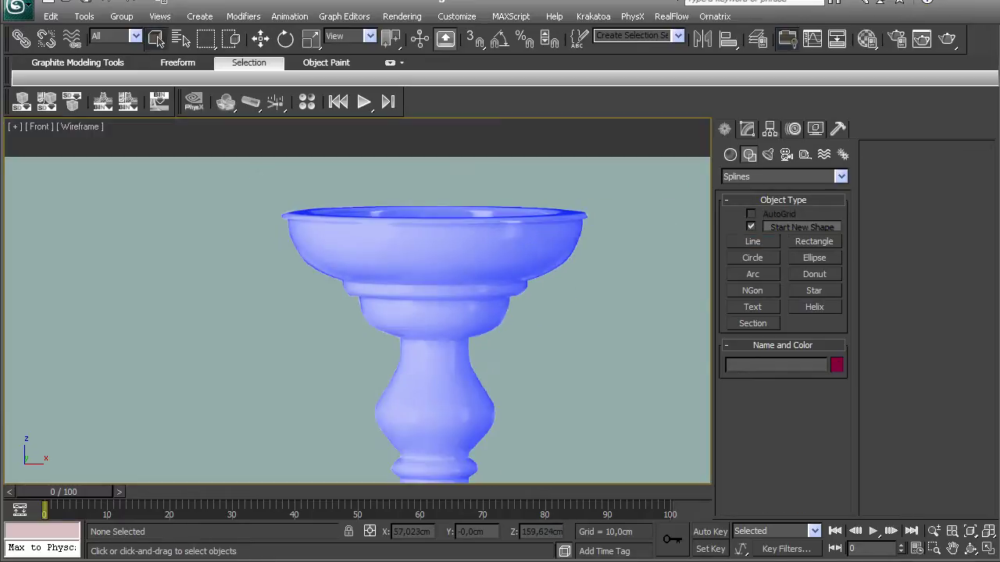
{"action": "key", "text": "shift+f"}
{"action": "key", "text": "shift+f"}
{"action": "left_click", "coordinate": [752, 241]}
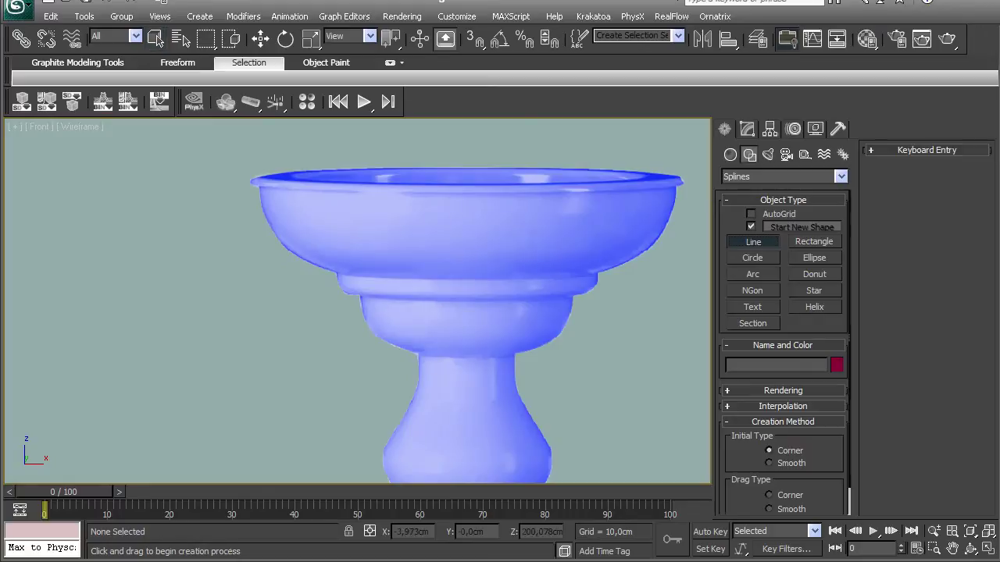
{"action": "left_click", "coordinate": [259, 186]}
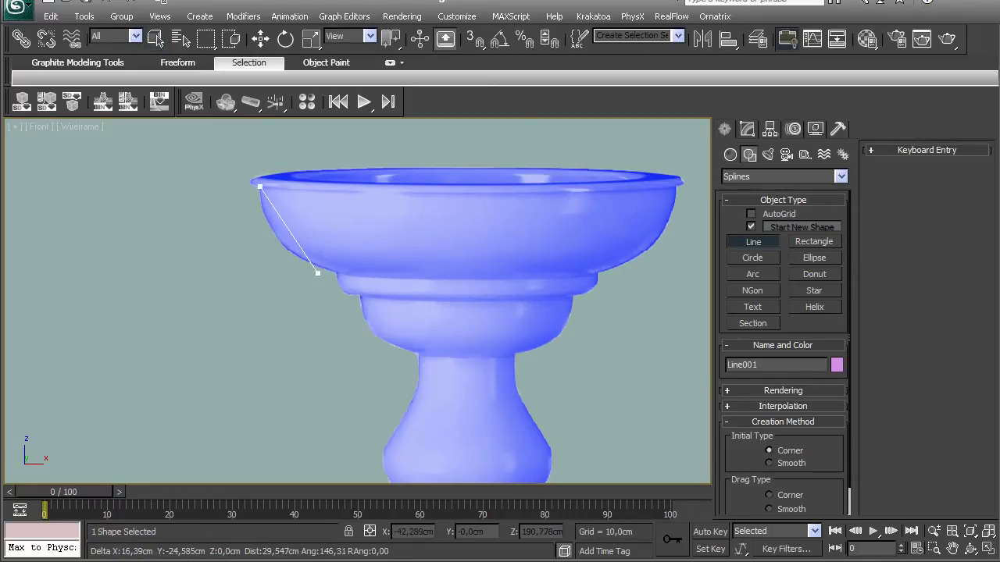
{"action": "right_click", "coordinate": [342, 280]}
{"action": "left_click", "coordinate": [347, 280]}
{"action": "scroll", "coordinate": [346, 279], "scroll_direction": "down", "scroll_amount": 5}
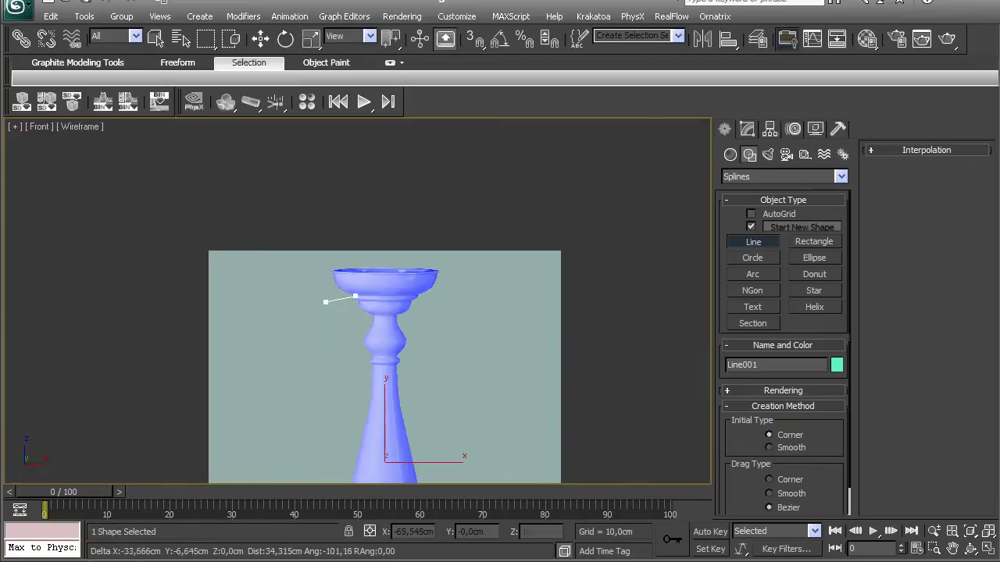
{"action": "right_click", "coordinate": [335, 303]}
{"action": "right_click", "coordinate": [312, 269]}
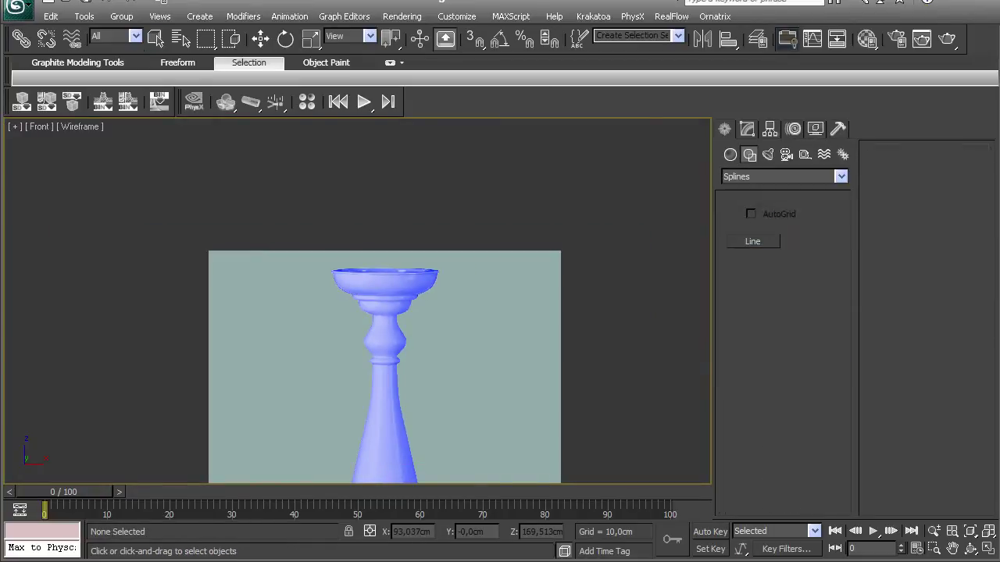
- Draw a rough four-point line down the left silhouette of the candlestick, from the bowl's rim to the base
{"action": "scroll", "coordinate": [312, 269], "scroll_direction": "down", "scroll_amount": 3}
{"action": "scroll", "coordinate": [357, 335], "scroll_direction": "up", "scroll_amount": 3}
{"action": "middle_click_drag", "start_coordinate": [358, 335], "coordinate": [352, 335]}
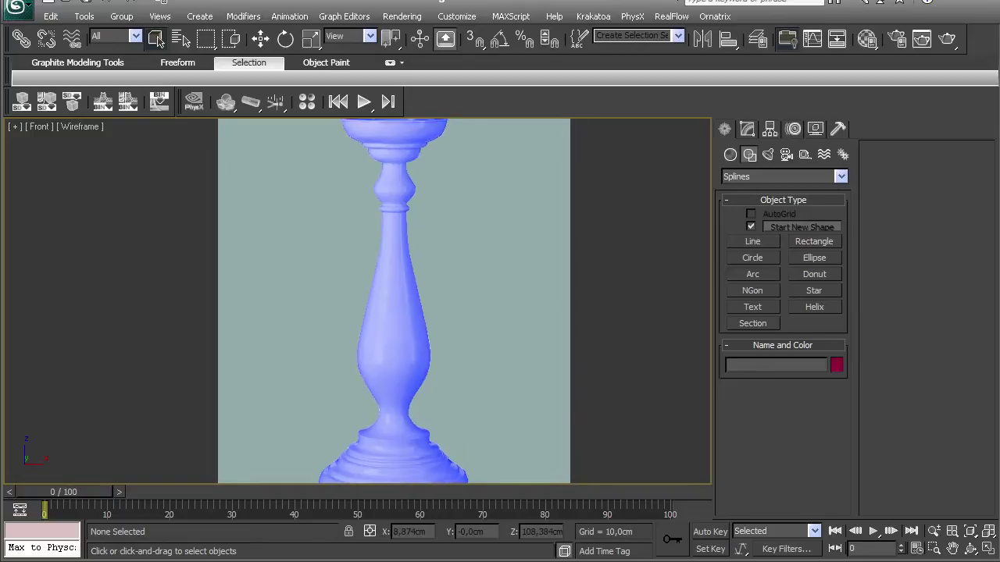
{"action": "left_click", "coordinate": [752, 241]}
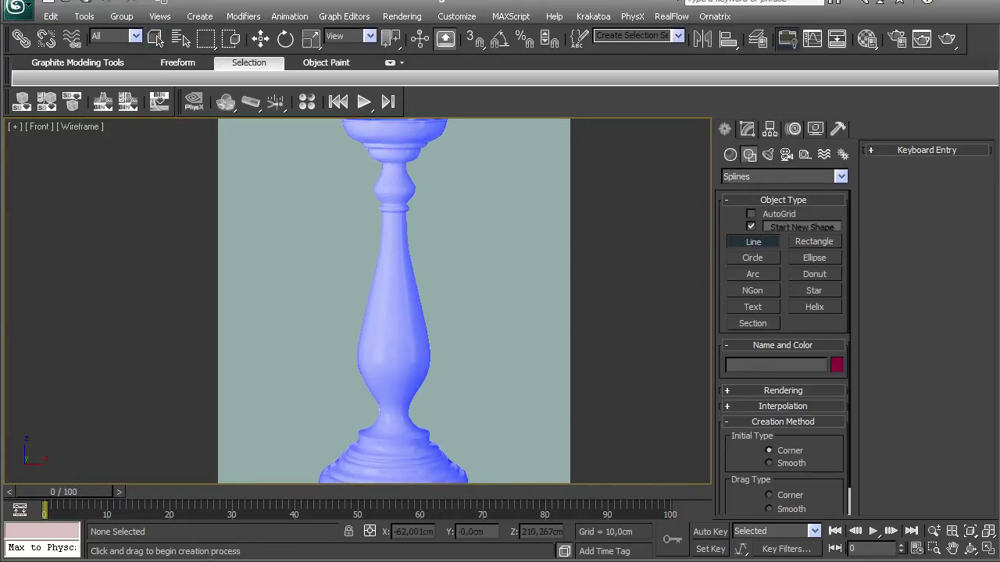
{"action": "left_click", "coordinate": [341, 123]}
{"action": "left_click", "coordinate": [369, 154]}
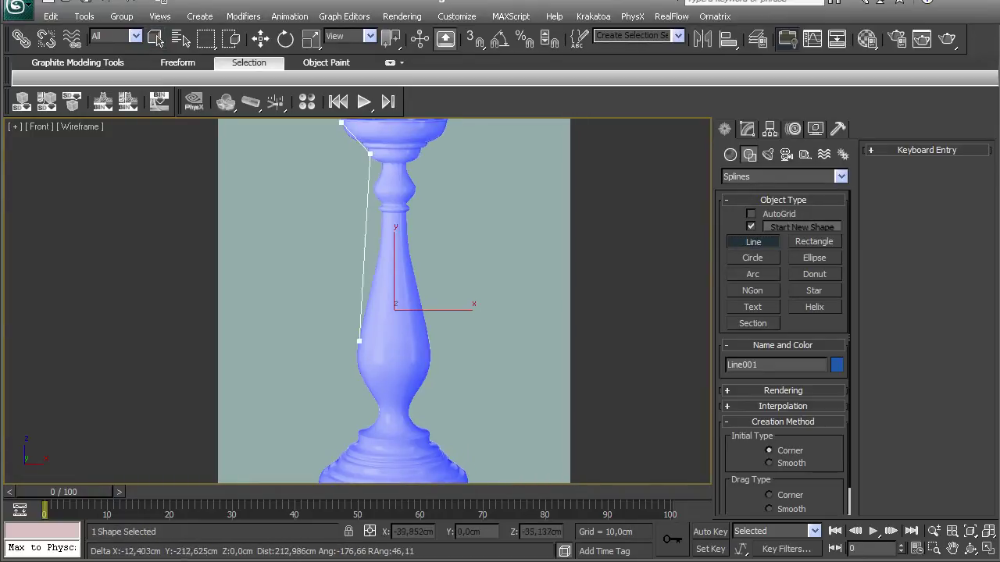
{"action": "left_click", "coordinate": [358, 349]}
{"action": "left_click", "coordinate": [317, 483]}
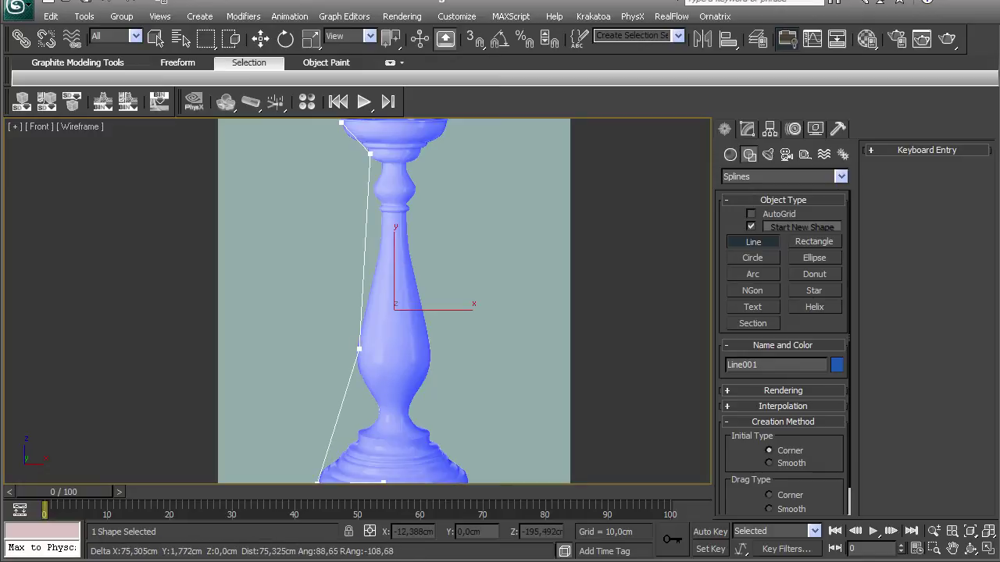
{"action": "right_click", "coordinate": [382, 482]}
- Move the first vertex of the profile line onto the corner just under the bowl's rim
{"action": "scroll", "coordinate": [359, 312], "scroll_direction": "up", "scroll_amount": 5}
{"action": "left_click", "coordinate": [155, 38]}
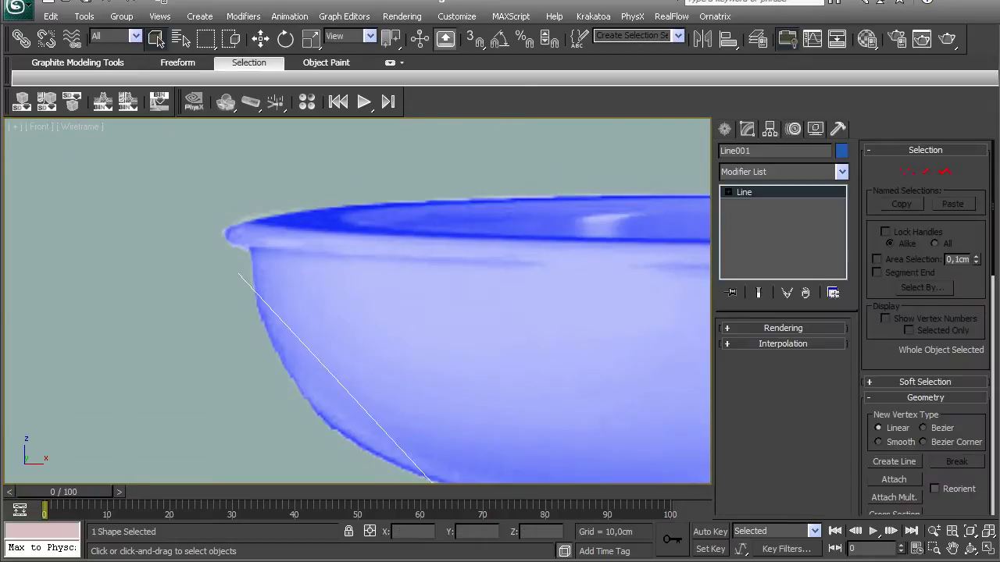
{"action": "key", "text": "1"}
{"action": "left_click", "coordinate": [238, 273]}
{"action": "key", "text": "w"}
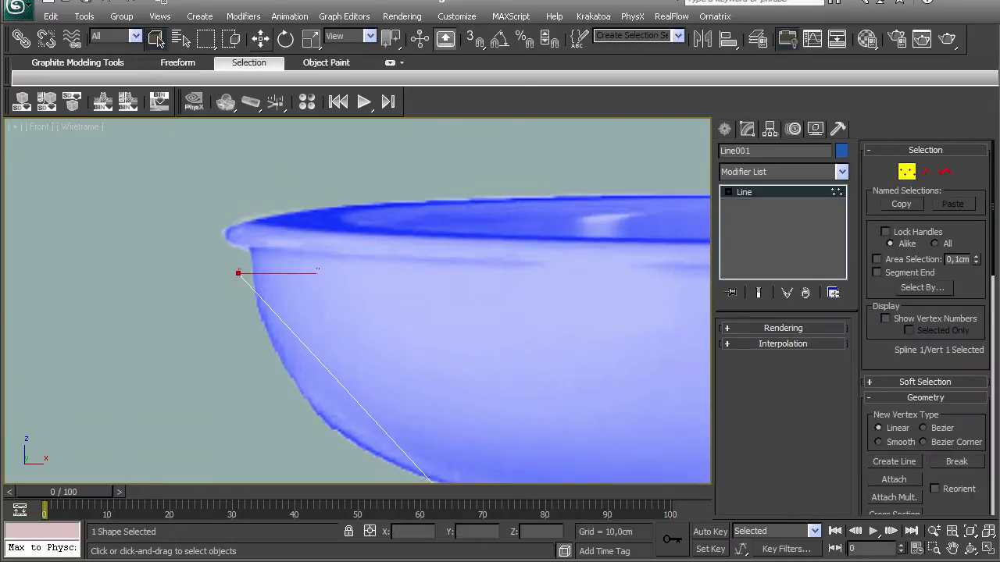
{"action": "left_click_drag", "start_coordinate": [239, 273], "coordinate": [243, 242]}
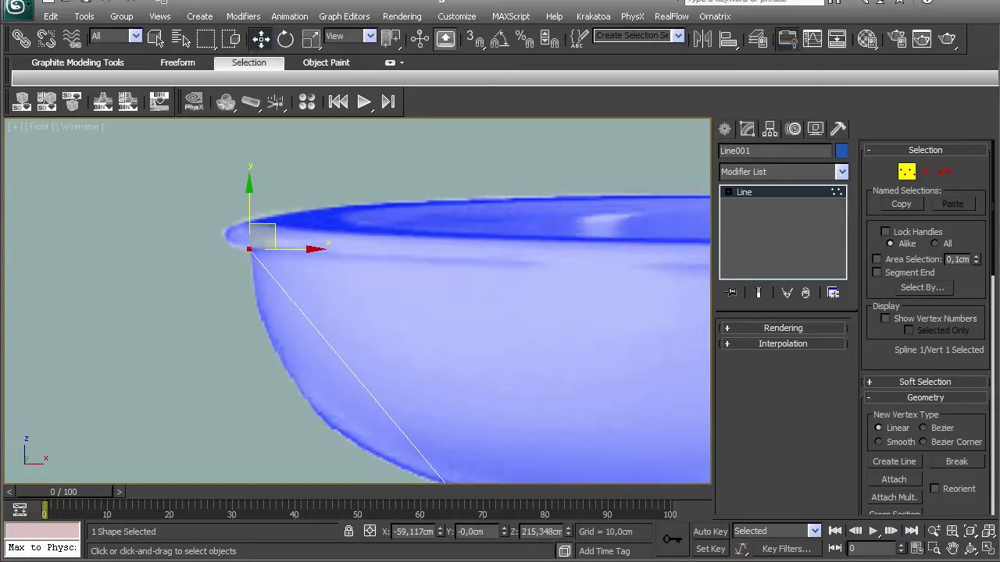
- Refine the line's first segment with a new vertex and move it onto the bowl's curved outer edge
{"action": "scroll", "coordinate": [469, 312], "scroll_direction": "down", "scroll_amount": 1}
{"action": "scroll", "coordinate": [925, 328], "scroll_direction": "down", "scroll_amount": 3}
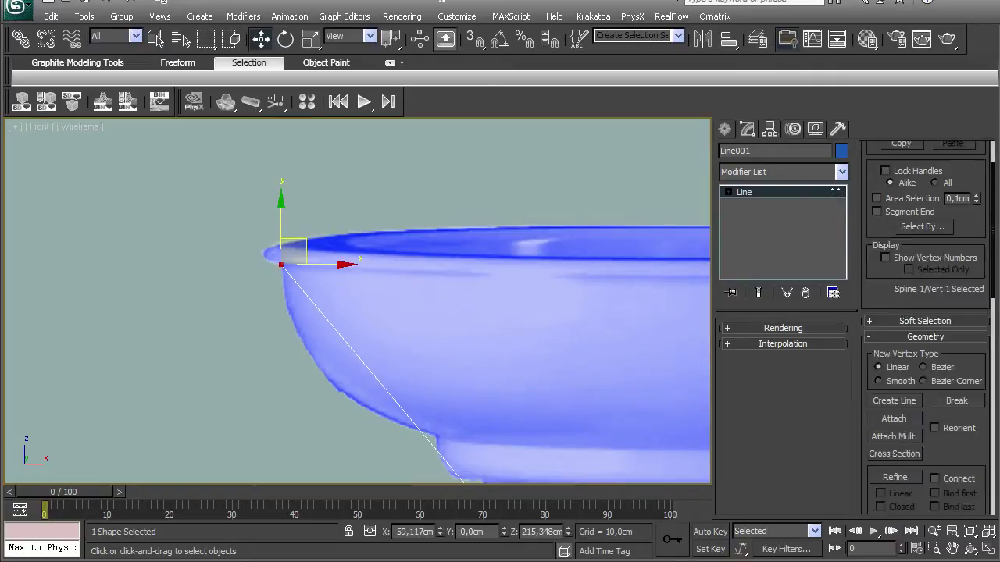
{"action": "scroll", "coordinate": [926, 328], "scroll_direction": "up", "scroll_amount": 3}
{"action": "scroll", "coordinate": [926, 328], "scroll_direction": "down", "scroll_amount": 3}
{"action": "scroll", "coordinate": [926, 328], "scroll_direction": "up", "scroll_amount": 3}
{"action": "scroll", "coordinate": [925, 328], "scroll_direction": "down", "scroll_amount": 1}
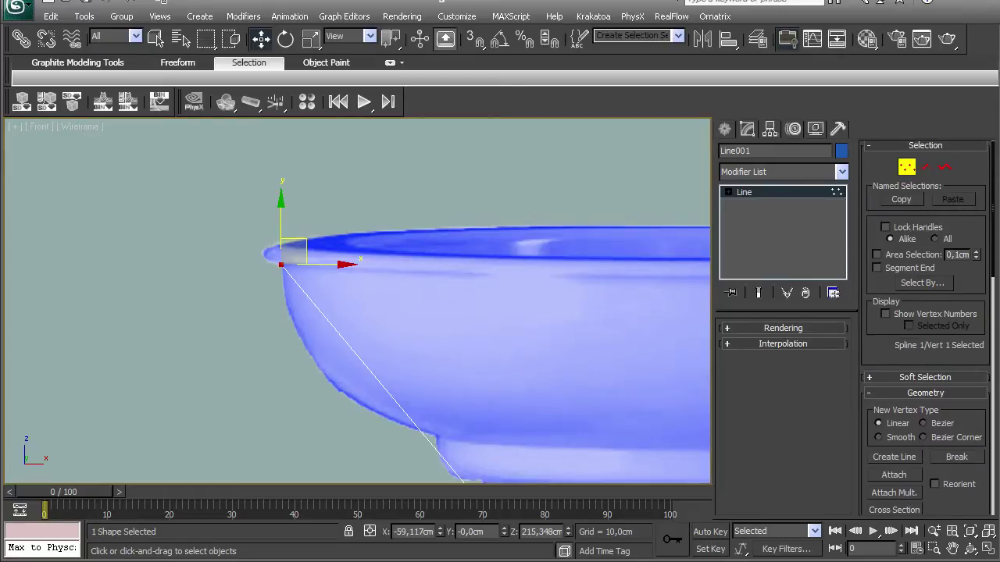
{"action": "scroll", "coordinate": [926, 328], "scroll_direction": "down", "scroll_amount": 5}
{"action": "left_click", "coordinate": [895, 366]}
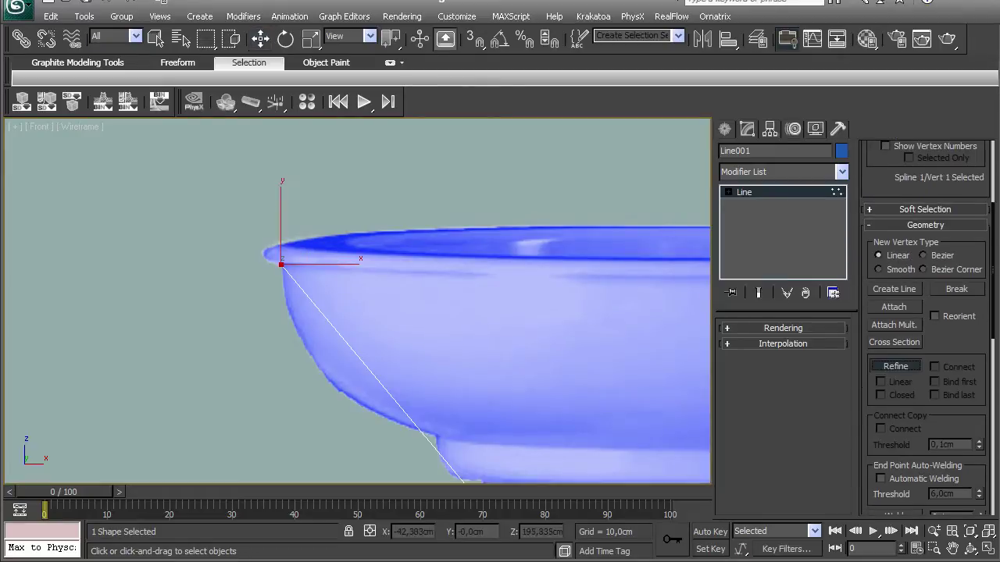
{"action": "left_click", "coordinate": [352, 349]}
{"action": "right_click", "coordinate": [352, 349]}
{"action": "left_click_drag", "start_coordinate": [337, 321], "coordinate": [400, 373]}
{"action": "left_click_drag", "start_coordinate": [367, 336], "coordinate": [335, 359]}
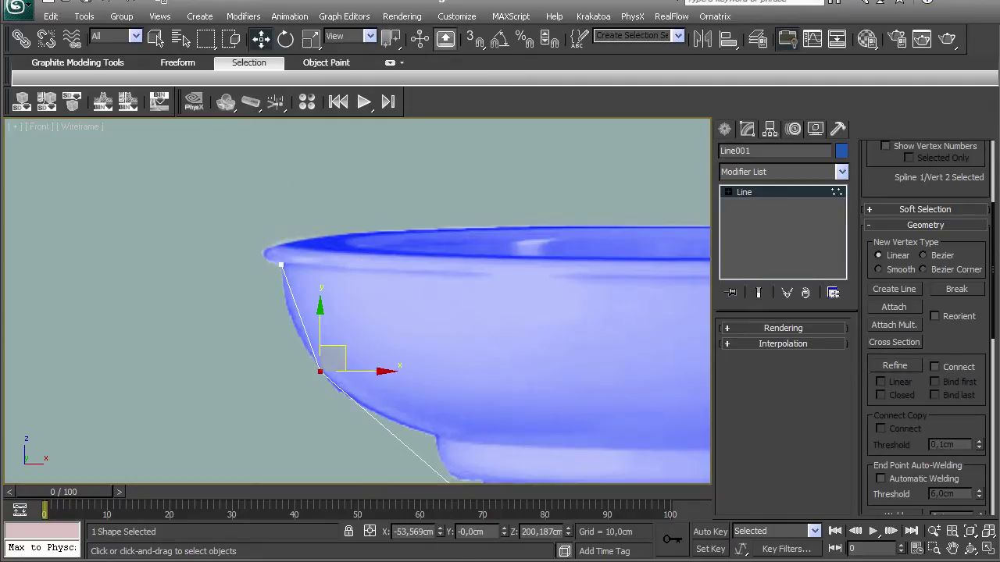
- Convert the new vertex to Bezier and rotate its handles to follow the bowl's curve
{"action": "right_click", "coordinate": [319, 369]}
{"action": "left_click", "coordinate": [300, 262]}
{"action": "key", "text": "e"}
{"action": "left_click_drag", "start_coordinate": [378, 390], "coordinate": [378, 370]}
- Add another vertex on the segment below and move it to the corner where the bowl meets the ledge
{"action": "middle_click_drag", "start_coordinate": [378, 369], "coordinate": [310, 259]}
{"action": "scroll", "coordinate": [310, 260], "scroll_direction": "up", "scroll_amount": 2}
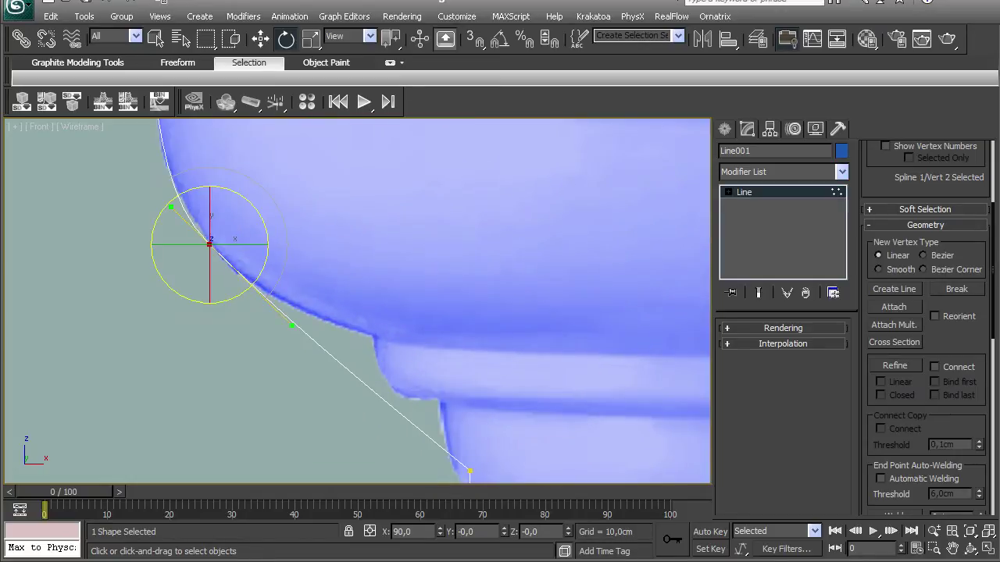
{"action": "key", "text": "w"}
{"action": "left_click", "coordinate": [350, 368]}
{"action": "left_click_drag", "start_coordinate": [350, 368], "coordinate": [371, 337]}
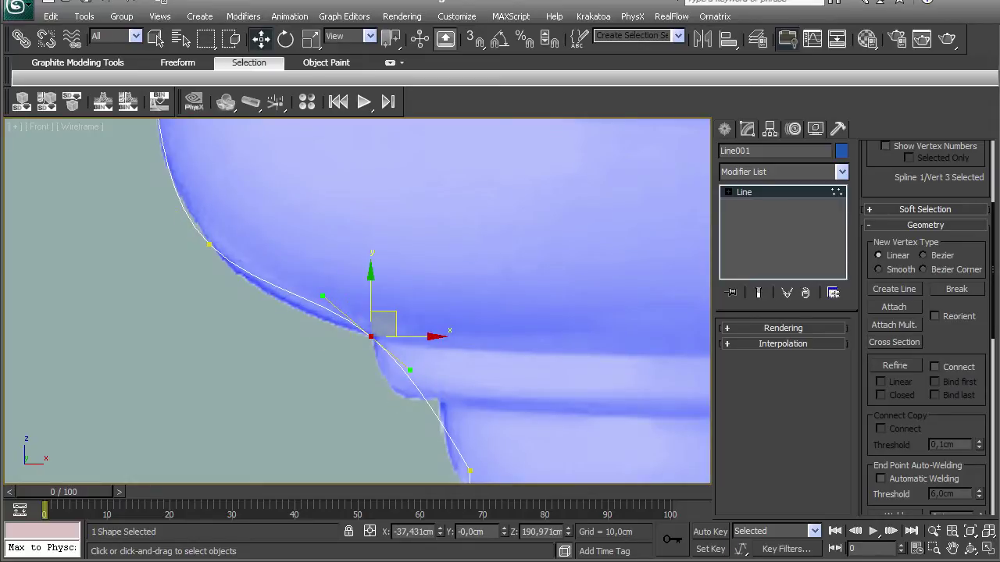
- Rotate the handles of the vertex where the bowl meets the ledge to follow the bowl's underside
{"action": "left_click", "coordinate": [286, 39]}
{"action": "left_click_drag", "start_coordinate": [412, 294], "coordinate": [393, 277]}
{"action": "scroll", "coordinate": [342, 366], "scroll_direction": "down", "scroll_amount": 4}
{"action": "scroll", "coordinate": [341, 365], "scroll_direction": "up", "scroll_amount": 4}
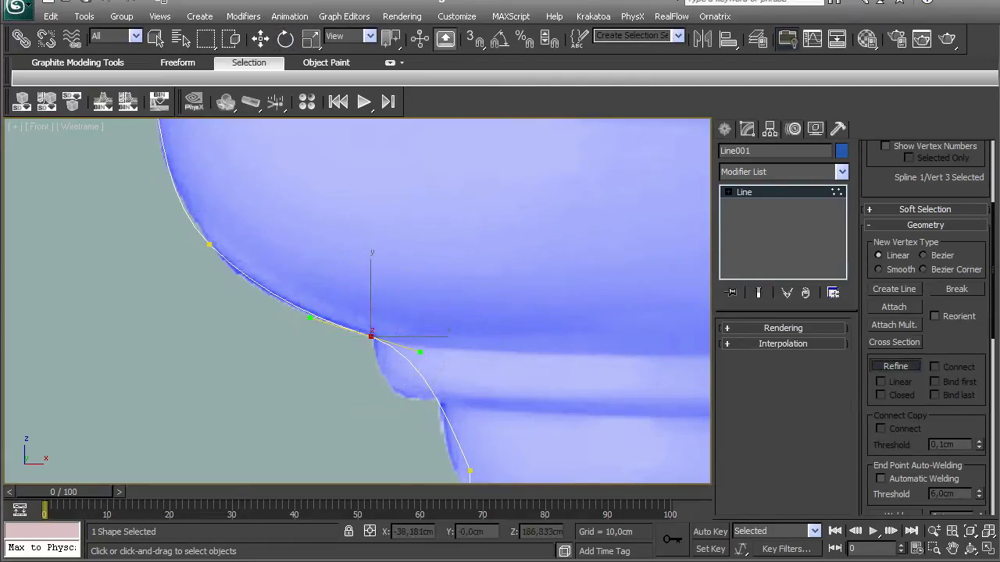
- Refine the segment below with a new vertex, move it onto the ledge's rounded edge and adjust its handles
{"action": "key", "text": "w"}
{"action": "left_click_drag", "start_coordinate": [409, 362], "coordinate": [385, 383]}
{"action": "key", "text": "e"}
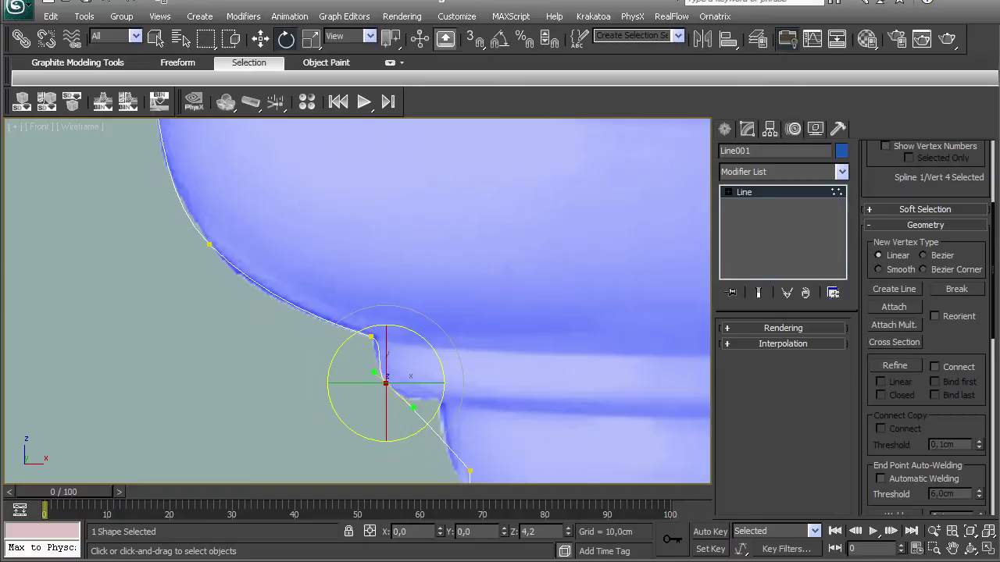
{"action": "key", "text": "r"}
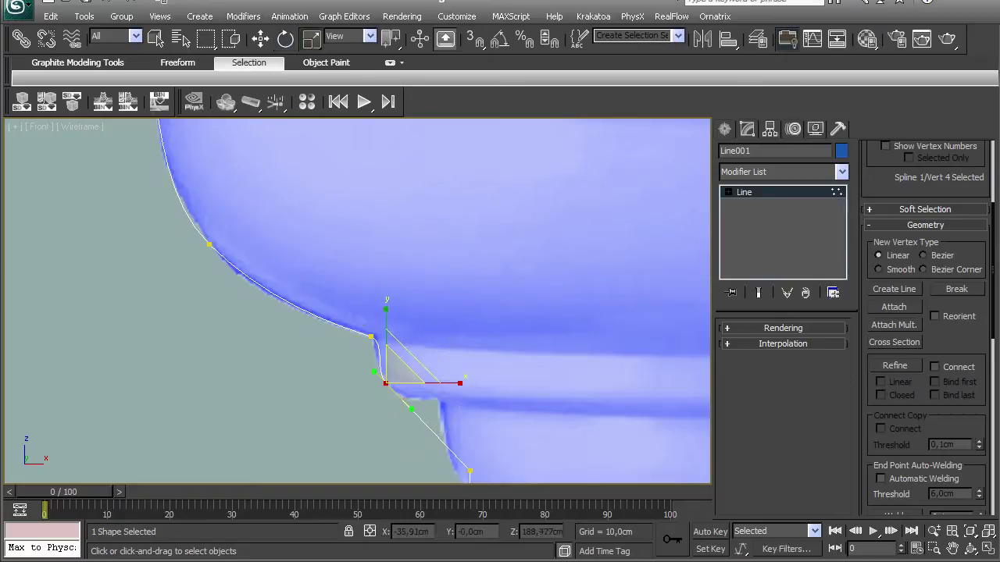
- Shorten and rotate the handles of the corner vertex between bowl and ledge for a tighter turn into the ledge
{"action": "left_click", "coordinate": [371, 337]}
{"action": "key", "text": "e"}
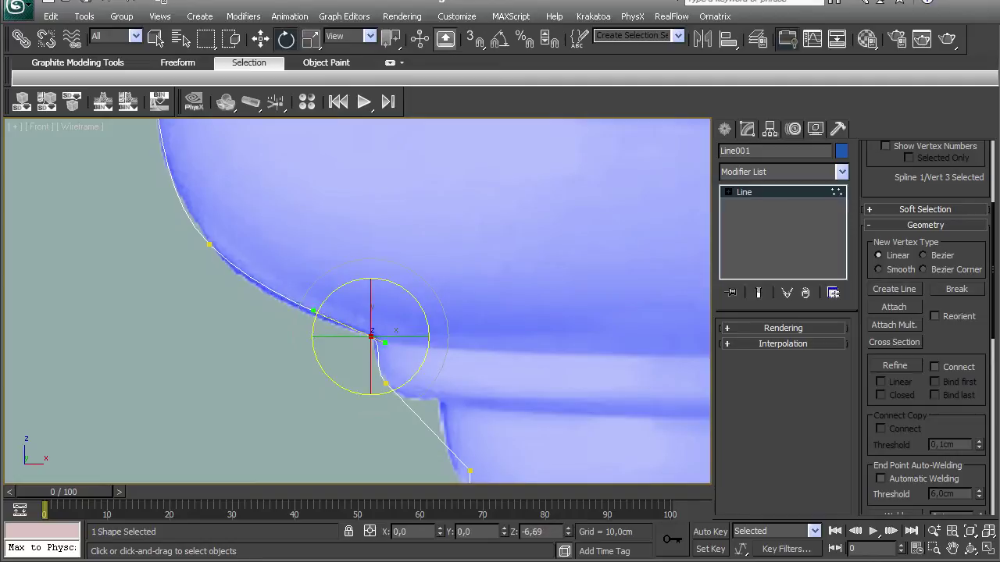
{"action": "scroll", "coordinate": [388, 469], "scroll_direction": "up", "scroll_amount": 4}
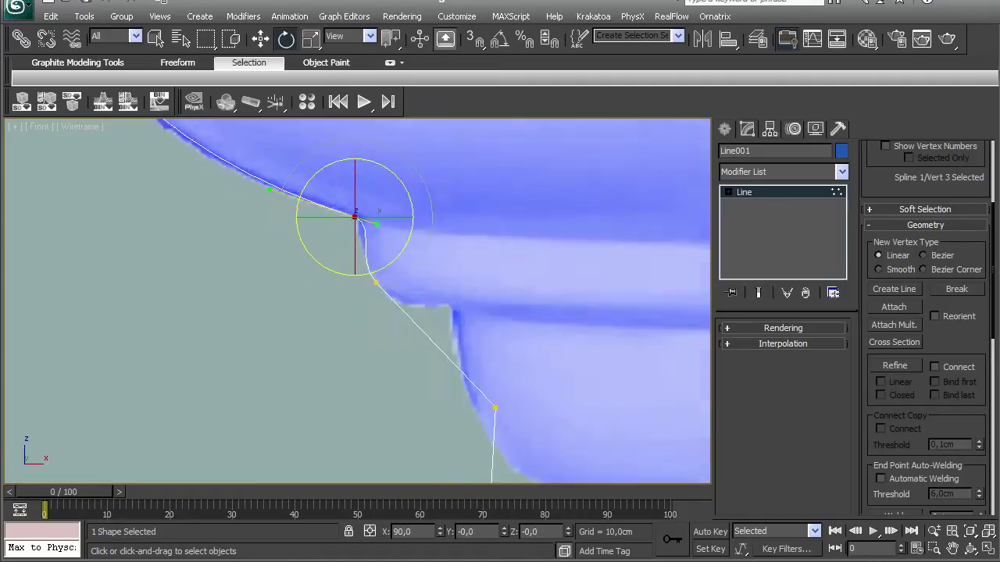
- Move the ledge's vertex slightly up along its outer edge and rotate its handles to follow the curve
{"action": "left_click", "coordinate": [384, 275]}
{"action": "key", "text": "w"}
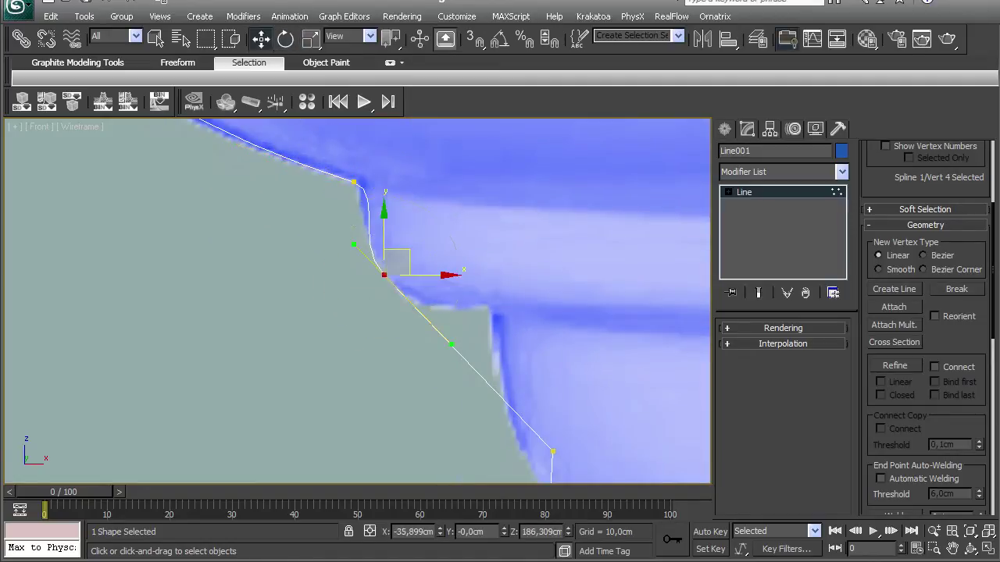
{"action": "left_click_drag", "start_coordinate": [394, 262], "coordinate": [389, 248]}
{"action": "key", "text": "e"}
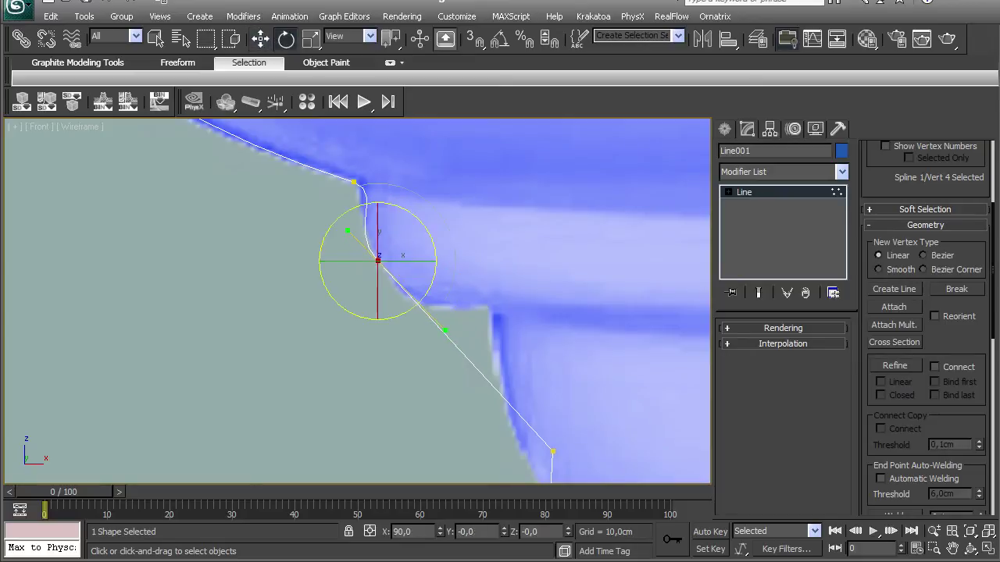
{"action": "left_click_drag", "start_coordinate": [422, 300], "coordinate": [410, 312]}
- Move the next vertex below the ledge onto the outer edge of the lower bowl section
{"action": "scroll", "coordinate": [302, 253], "scroll_direction": "down", "scroll_amount": 4}
{"action": "left_click", "coordinate": [426, 351]}
{"action": "key", "text": "w"}
{"action": "left_click_drag", "start_coordinate": [439, 338], "coordinate": [427, 347]}
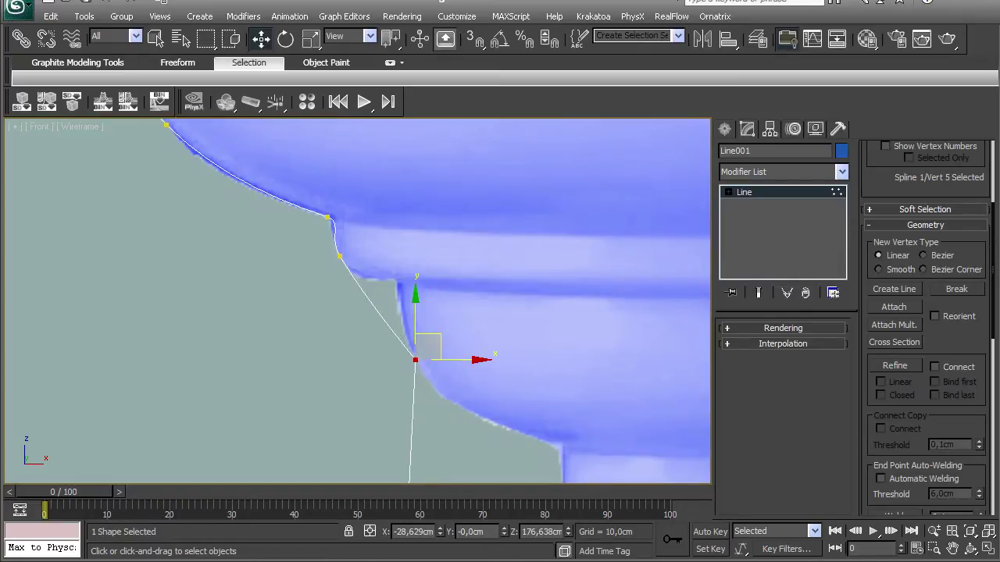
- Refine the segment above with a vertex, move it to the corner under the ledge and rotate its handles
{"action": "left_click", "coordinate": [895, 366]}
{"action": "key", "text": "w"}
{"action": "left_click_drag", "start_coordinate": [382, 316], "coordinate": [394, 285]}
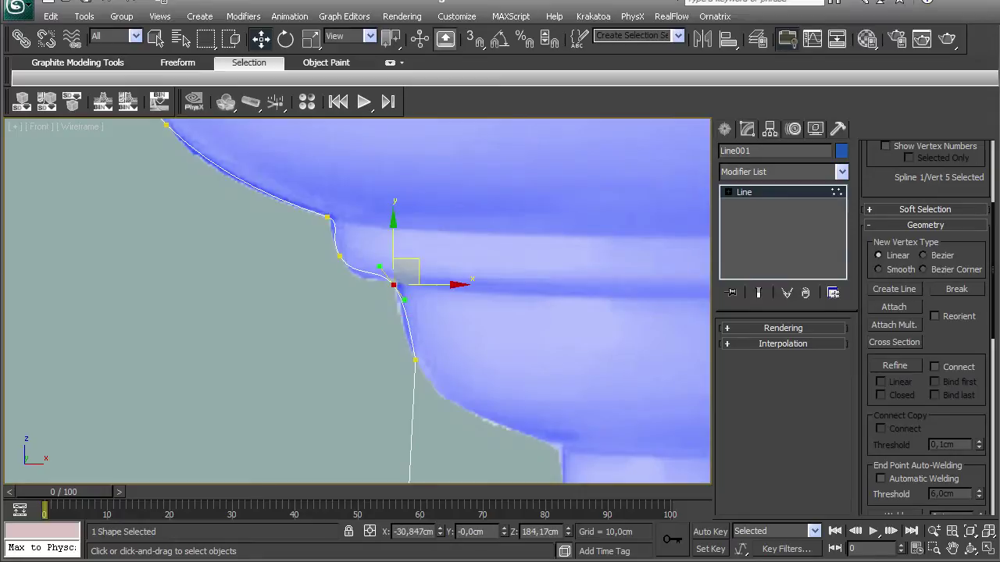
{"action": "left_click", "coordinate": [285, 39]}
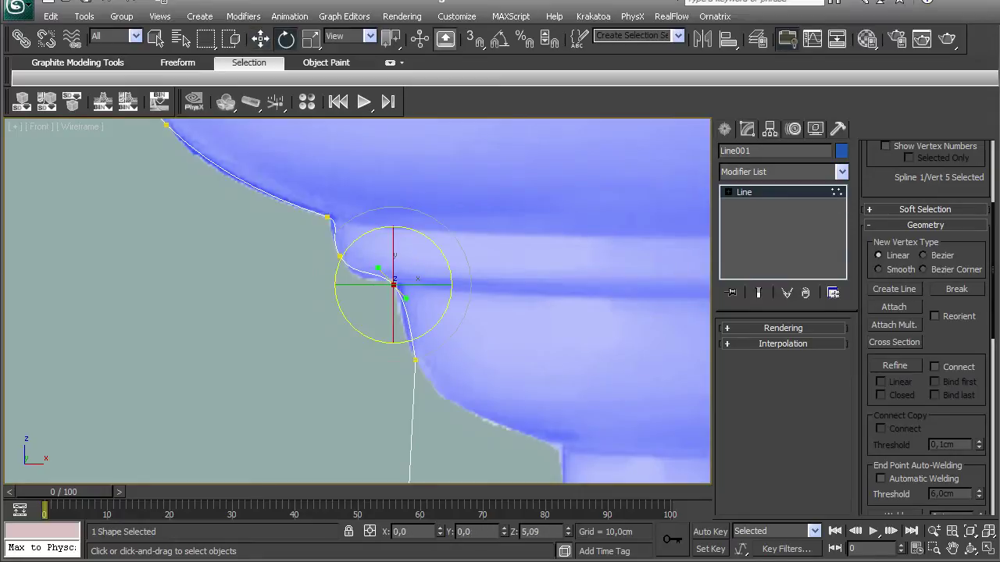
- Convert the vertex on the lower bowl section to Bezier and rotate its handles along the outer edge
{"action": "middle_click_drag", "start_coordinate": [437, 328], "coordinate": [406, 242]}
{"action": "left_click_drag", "start_coordinate": [357, 242], "coordinate": [458, 290]}
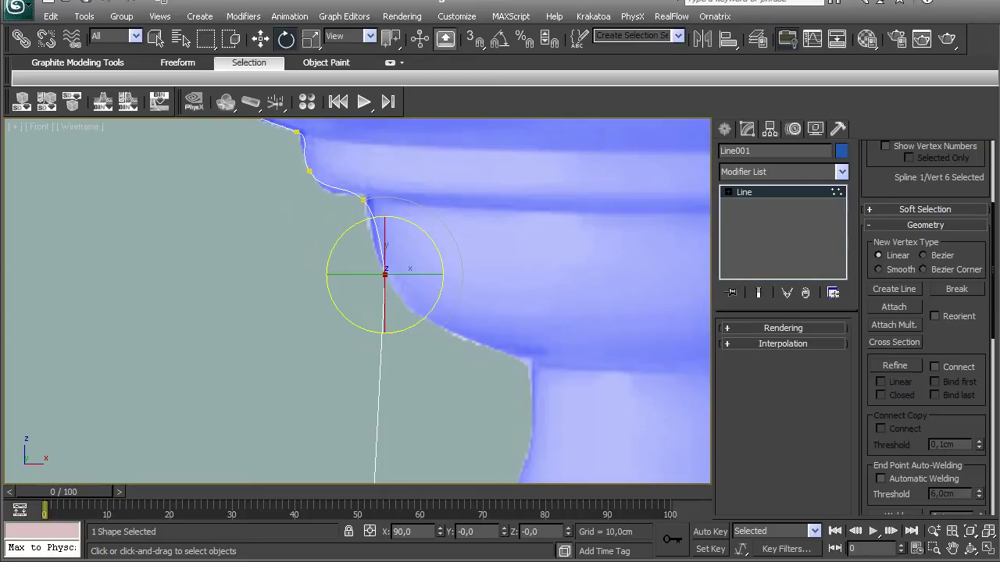
{"action": "right_click", "coordinate": [383, 272]}
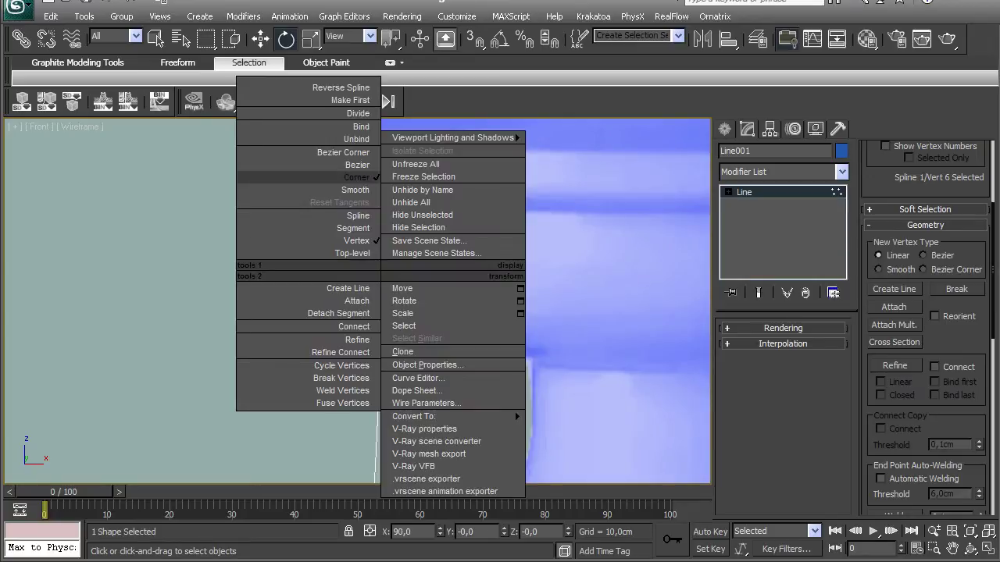
{"action": "left_click", "coordinate": [360, 177]}
{"action": "left_click_drag", "start_coordinate": [367, 222], "coordinate": [334, 239]}
- Refine the long segment below with a vertex and move it to the corner where the lower bowl meets the neck
{"action": "scroll", "coordinate": [309, 253], "scroll_direction": "down", "scroll_amount": 7}
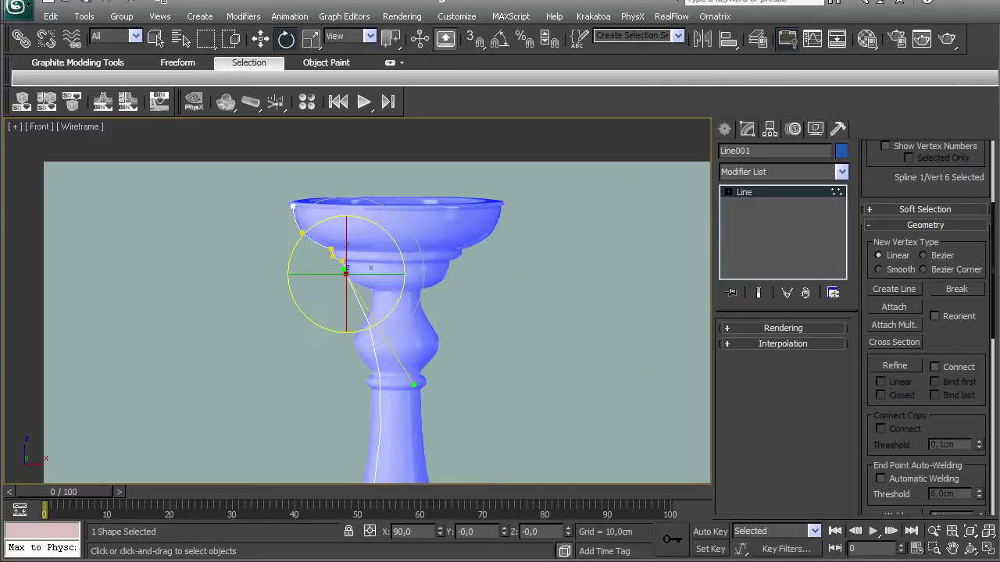
{"action": "scroll", "coordinate": [289, 289], "scroll_direction": "up", "scroll_amount": 5}
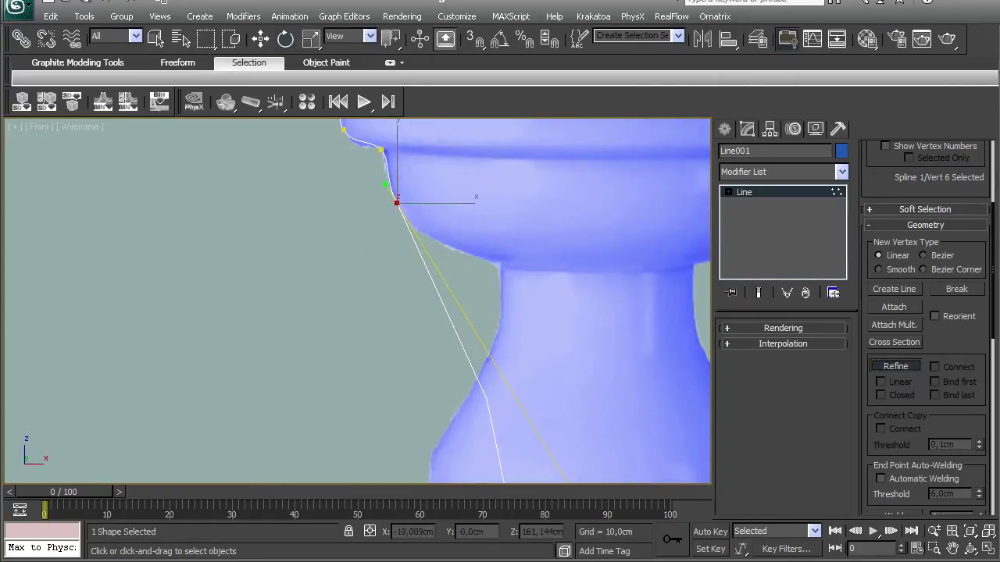
{"action": "key", "text": "w"}
{"action": "left_click", "coordinate": [454, 313]}
{"action": "left_click_drag", "start_coordinate": [454, 313], "coordinate": [501, 271]}
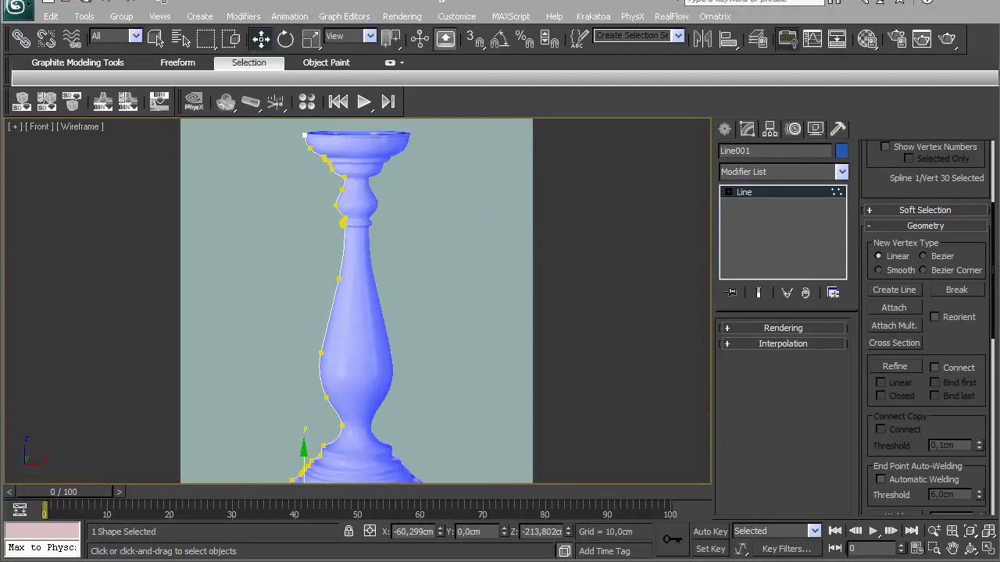
- Inspect the traced profile against the reference from the bowl down to the stem's lower bulge
{"action": "middle_click_drag", "start_coordinate": [359, 297], "coordinate": [371, 422]}
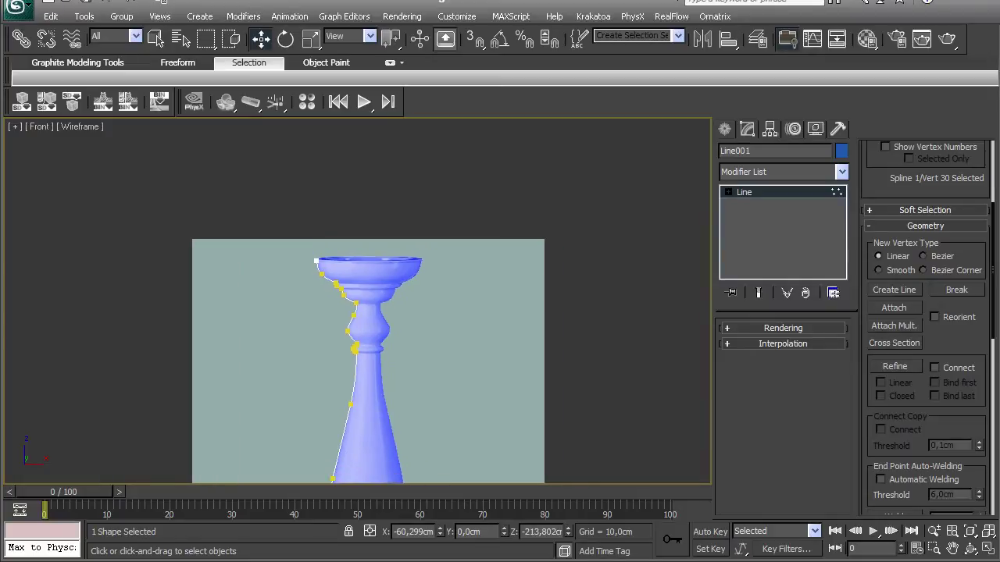
{"action": "scroll", "coordinate": [356, 438], "scroll_direction": "up", "scroll_amount": 4}
{"action": "scroll", "coordinate": [356, 438], "scroll_direction": "down", "scroll_amount": 2}
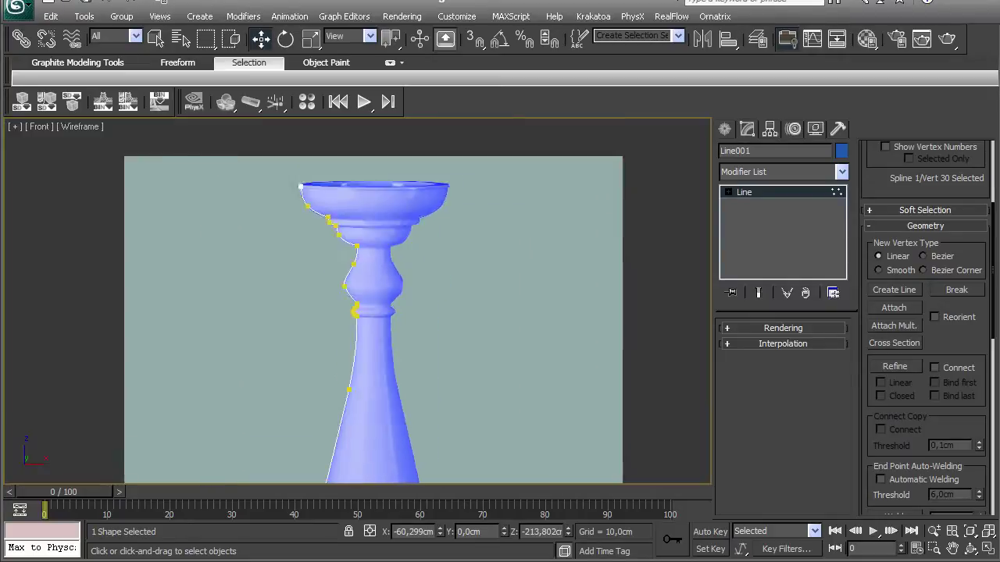
{"action": "scroll", "coordinate": [358, 299], "scroll_direction": "down", "scroll_amount": 3}
{"action": "scroll", "coordinate": [926, 328], "scroll_direction": "up", "scroll_amount": 5}
{"action": "middle_click_drag", "start_coordinate": [358, 312], "coordinate": [375, 235]}
{"action": "scroll", "coordinate": [378, 306], "scroll_direction": "up", "scroll_amount": 5}
{"action": "middle_click_drag", "start_coordinate": [376, 437], "coordinate": [375, 164]}
{"action": "middle_click_drag", "start_coordinate": [430, 387], "coordinate": [391, 123]}
{"action": "scroll", "coordinate": [391, 151], "scroll_direction": "down", "scroll_amount": 3}
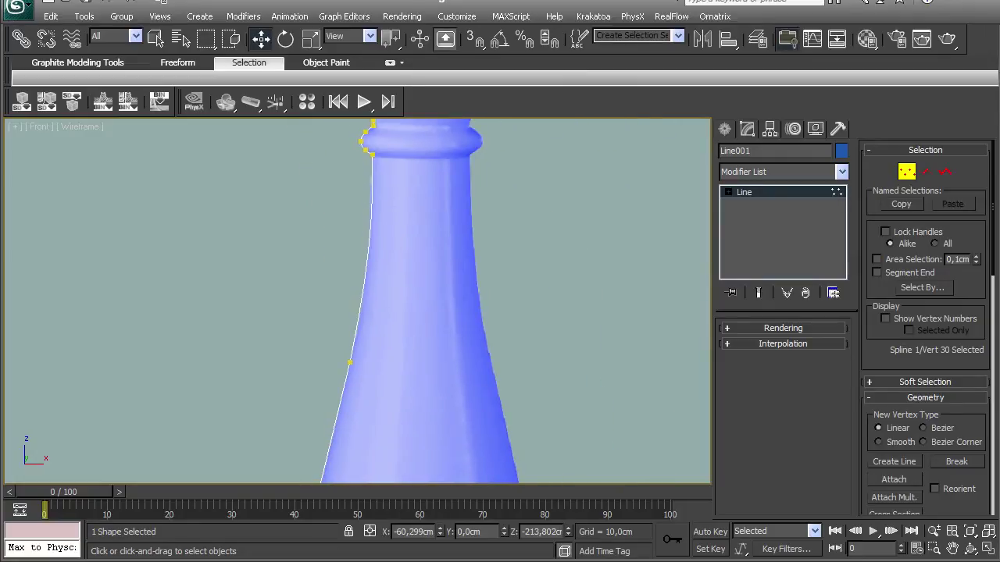
{"action": "middle_click_drag", "start_coordinate": [391, 301], "coordinate": [402, 273]}
{"action": "middle_click_drag", "start_coordinate": [414, 468], "coordinate": [426, 117]}
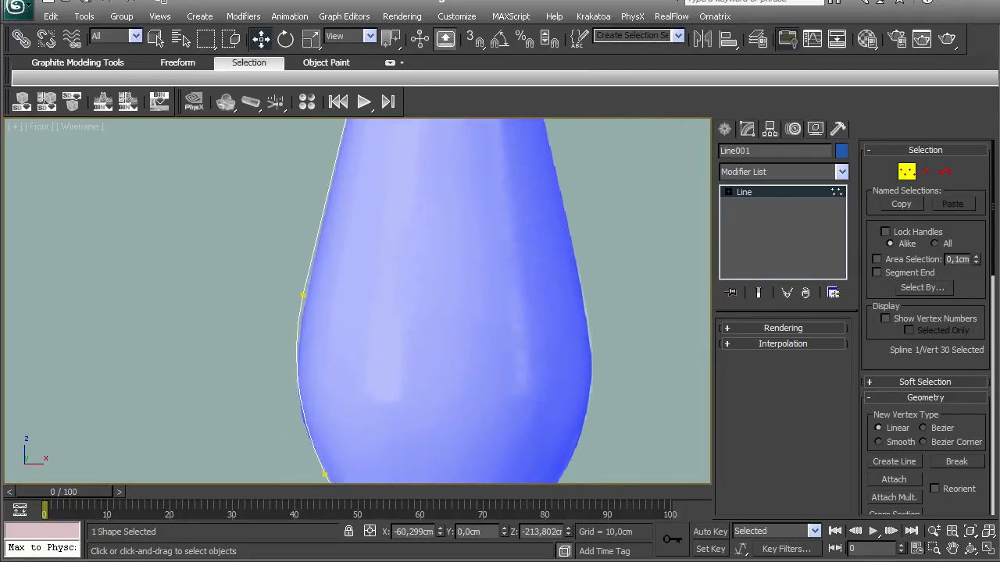
- Move the vertex on the underside of the stem's bulge slightly and rotate its handles to match the reference outline
{"action": "middle_click_drag", "start_coordinate": [336, 309], "coordinate": [382, 296]}
{"action": "scroll", "coordinate": [382, 296], "scroll_direction": "up", "scroll_amount": 6}
{"action": "left_click_drag", "start_coordinate": [382, 248], "coordinate": [391, 248]}
{"action": "middle_click_drag", "start_coordinate": [390, 437], "coordinate": [342, 224]}
{"action": "scroll", "coordinate": [344, 258], "scroll_direction": "down", "scroll_amount": 4}
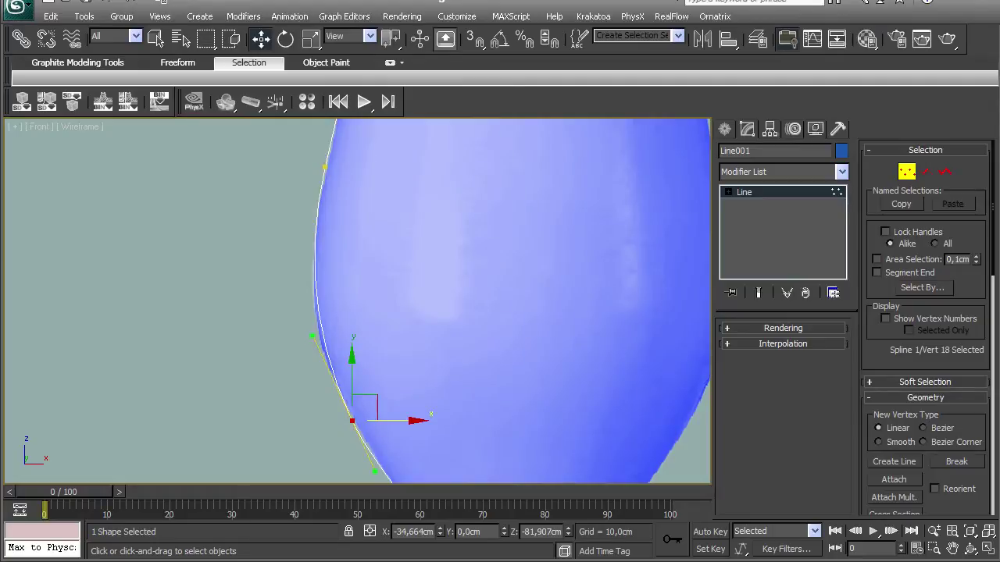
{"action": "key", "text": "e"}
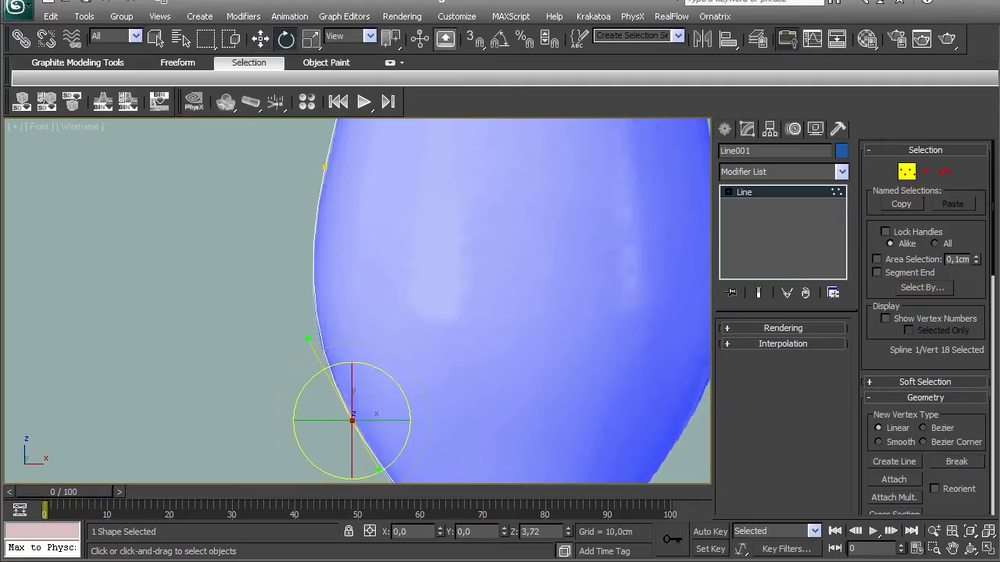
- Examine the profile up the stem to the bowl's rim and select the line's first vertex there
{"action": "middle_click_drag", "start_coordinate": [372, 180], "coordinate": [351, 279]}
{"action": "scroll", "coordinate": [351, 278], "scroll_direction": "down", "scroll_amount": 6}
{"action": "middle_click_drag", "start_coordinate": [353, 234], "coordinate": [343, 444]}
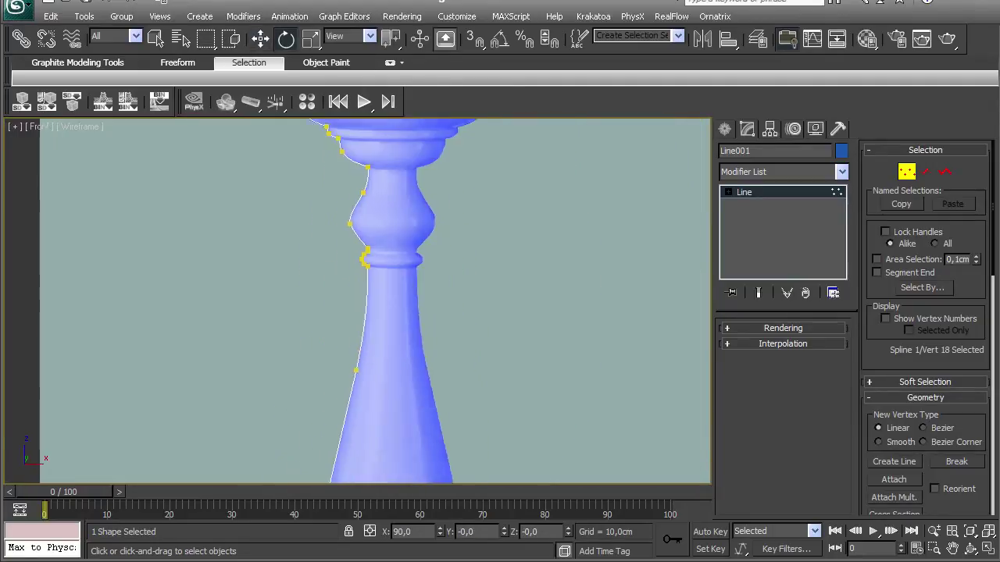
{"action": "middle_click_drag", "start_coordinate": [343, 148], "coordinate": [370, 477]}
{"action": "scroll", "coordinate": [356, 280], "scroll_direction": "up", "scroll_amount": 1}
{"action": "scroll", "coordinate": [356, 283], "scroll_direction": "down", "scroll_amount": 1}
{"action": "middle_click_drag", "start_coordinate": [356, 283], "coordinate": [373, 412]}
{"action": "scroll", "coordinate": [358, 301], "scroll_direction": "up", "scroll_amount": 3}
{"action": "scroll", "coordinate": [358, 301], "scroll_direction": "down", "scroll_amount": 1}
{"action": "middle_click_drag", "start_coordinate": [313, 444], "coordinate": [353, 321]}
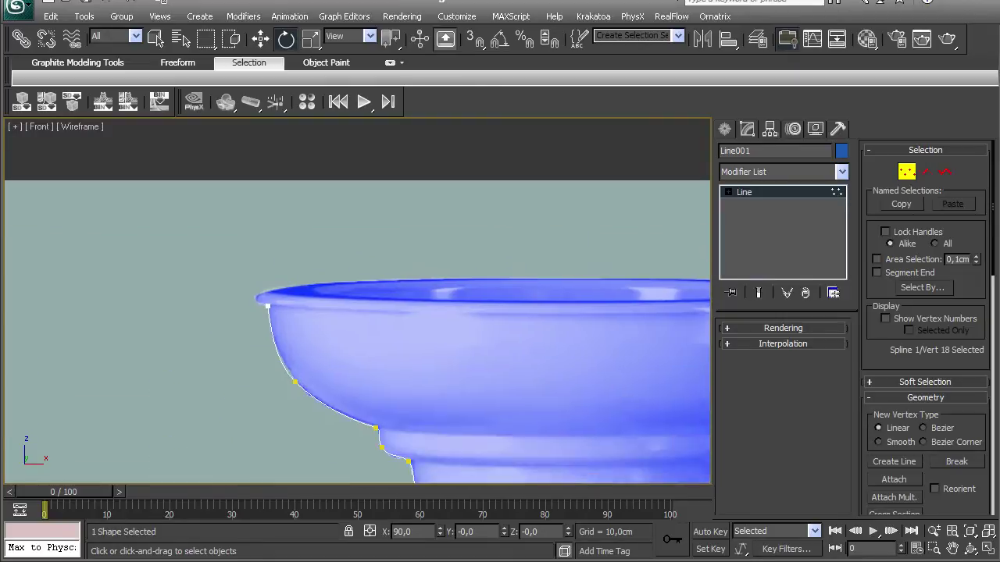
{"action": "scroll", "coordinate": [351, 321], "scroll_direction": "up", "scroll_amount": 1}
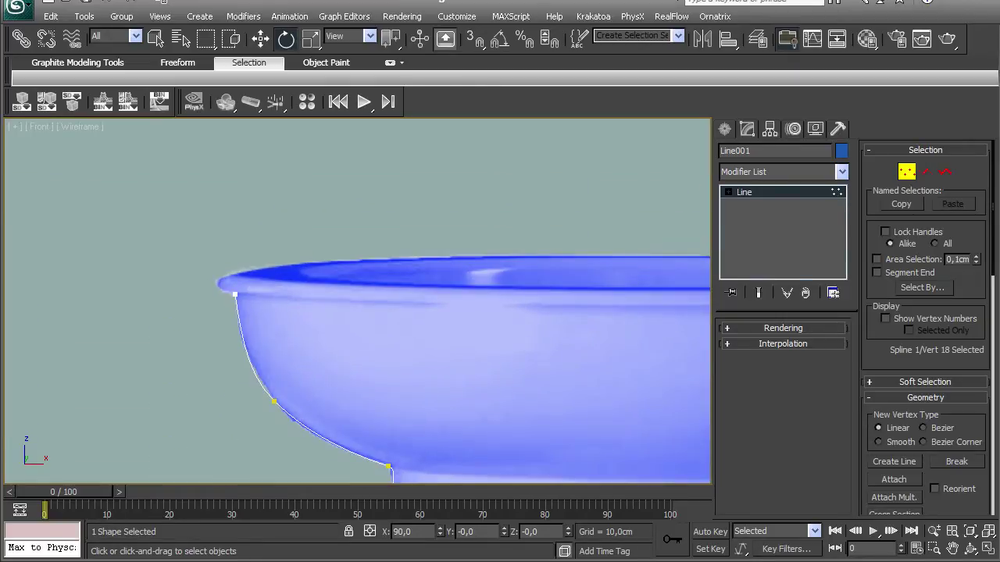
{"action": "scroll", "coordinate": [213, 342], "scroll_direction": "up", "scroll_amount": 2}
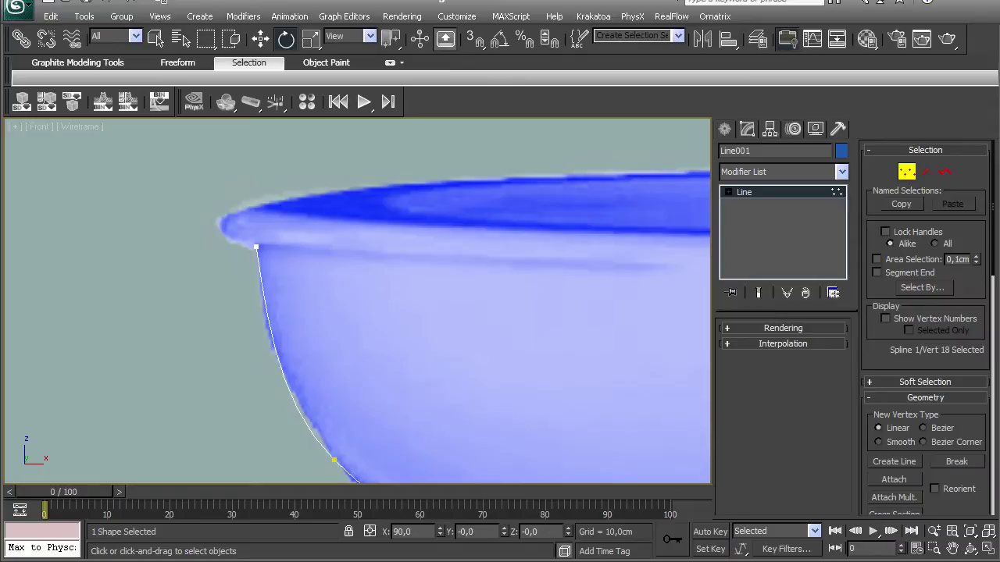
{"action": "left_click", "coordinate": [257, 247]}
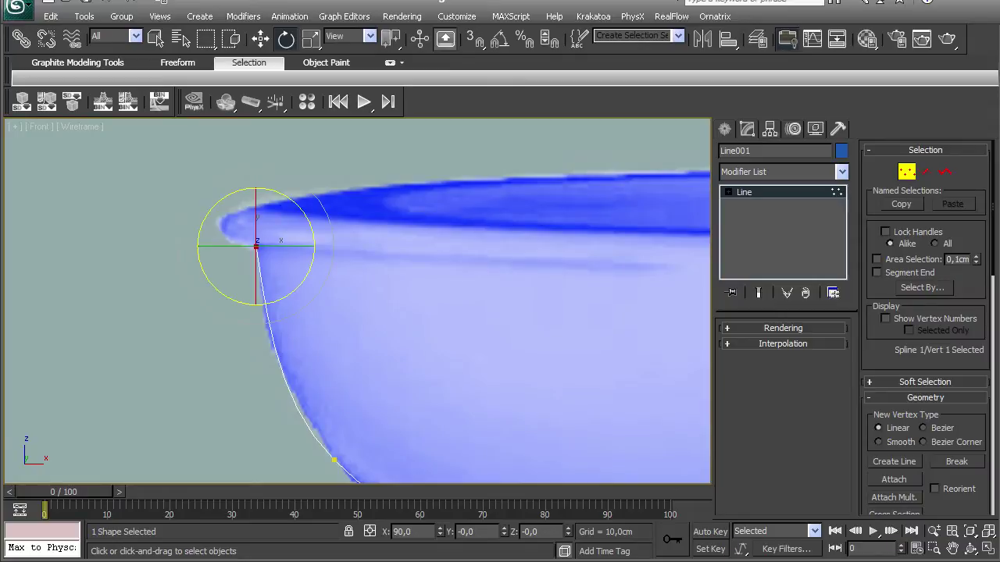
- Check the rest of the profile down to the base and along the full candlestick outline
{"action": "scroll", "coordinate": [336, 272], "scroll_direction": "down", "scroll_amount": 3}
{"action": "scroll", "coordinate": [336, 272], "scroll_direction": "down", "scroll_amount": 1}
{"action": "middle_click_drag", "start_coordinate": [336, 460], "coordinate": [258, 127]}
{"action": "middle_click_drag", "start_coordinate": [304, 461], "coordinate": [340, 124]}
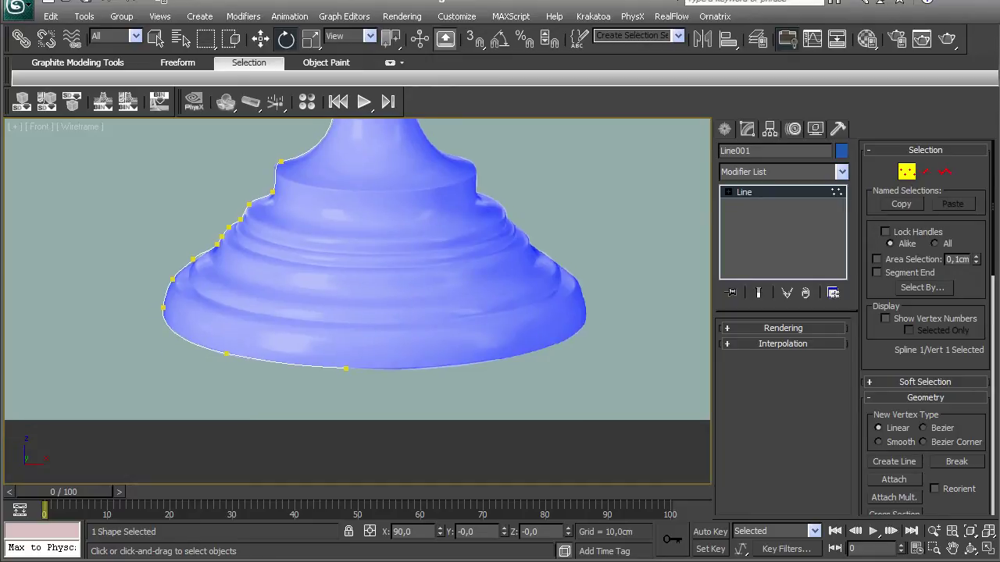
{"action": "scroll", "coordinate": [340, 234], "scroll_direction": "down", "scroll_amount": 2}
{"action": "middle_click_drag", "start_coordinate": [340, 164], "coordinate": [309, 372]}
{"action": "middle_click_drag", "start_coordinate": [312, 195], "coordinate": [286, 261]}
{"action": "scroll", "coordinate": [336, 301], "scroll_direction": "down", "scroll_amount": 2}
{"action": "scroll", "coordinate": [405, 425], "scroll_direction": "up", "scroll_amount": 2}
{"action": "scroll", "coordinate": [368, 376], "scroll_direction": "up", "scroll_amount": 2}
{"action": "middle_click_drag", "start_coordinate": [390, 477], "coordinate": [336, 129]}
{"action": "scroll", "coordinate": [336, 234], "scroll_direction": "down", "scroll_amount": 5}
{"action": "middle_click_drag", "start_coordinate": [338, 336], "coordinate": [322, 428]}
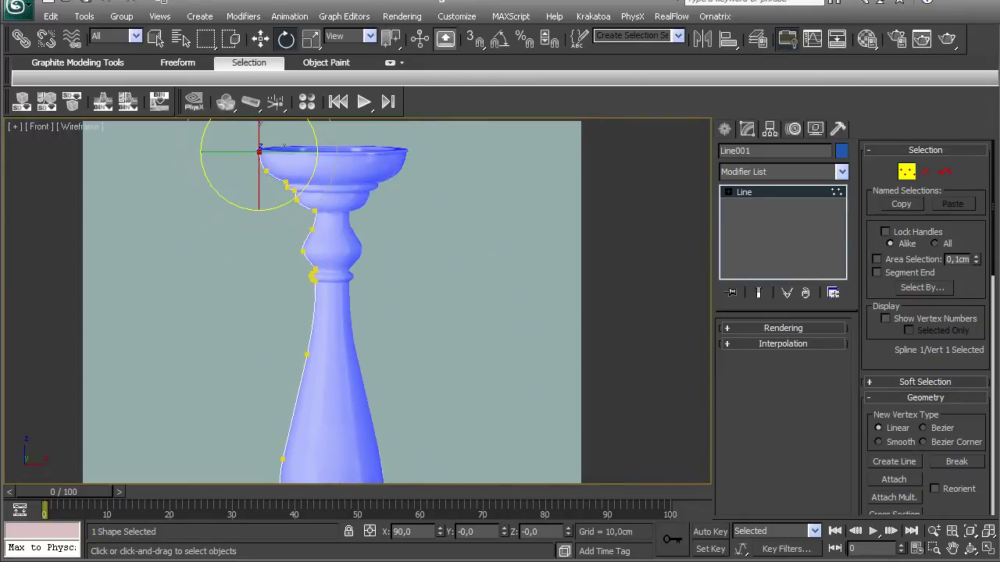
- Leave vertex editing and apply the Lathe modifier to the whole profile line
{"action": "key", "text": "1"}
{"action": "middle_click_drag", "start_coordinate": [328, 312], "coordinate": [291, 170]}
{"action": "scroll", "coordinate": [336, 158], "scroll_direction": "down", "scroll_amount": 3}
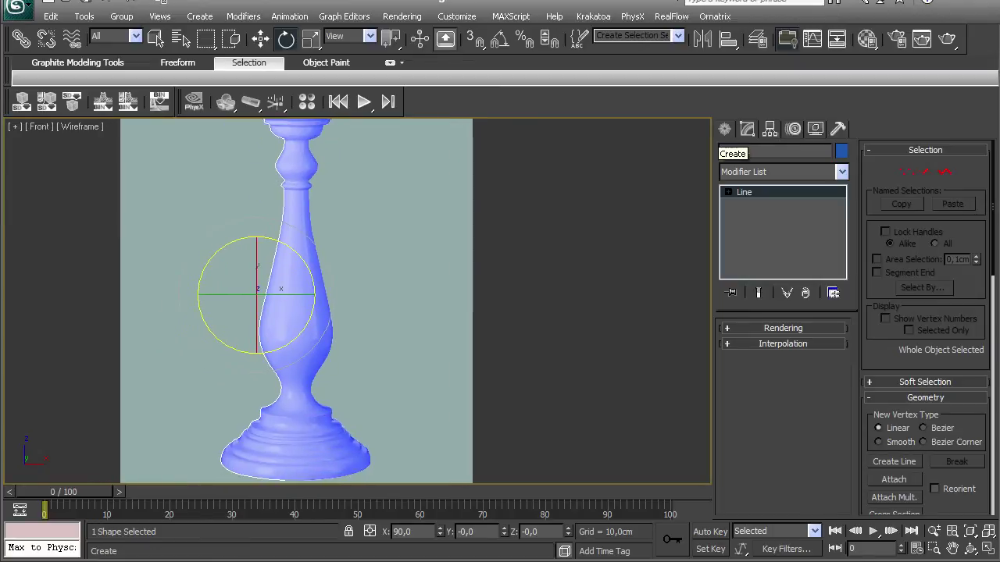
{"action": "left_click", "coordinate": [725, 130]}
{"action": "left_click", "coordinate": [747, 129]}
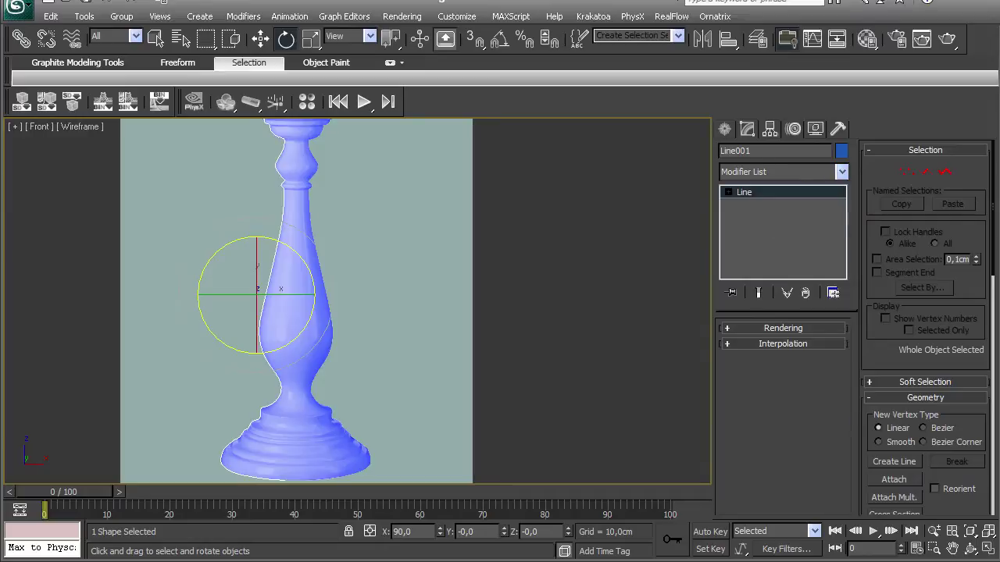
{"action": "left_click", "coordinate": [842, 172]}
{"action": "left_click_drag", "start_coordinate": [842, 235], "coordinate": [842, 414]}
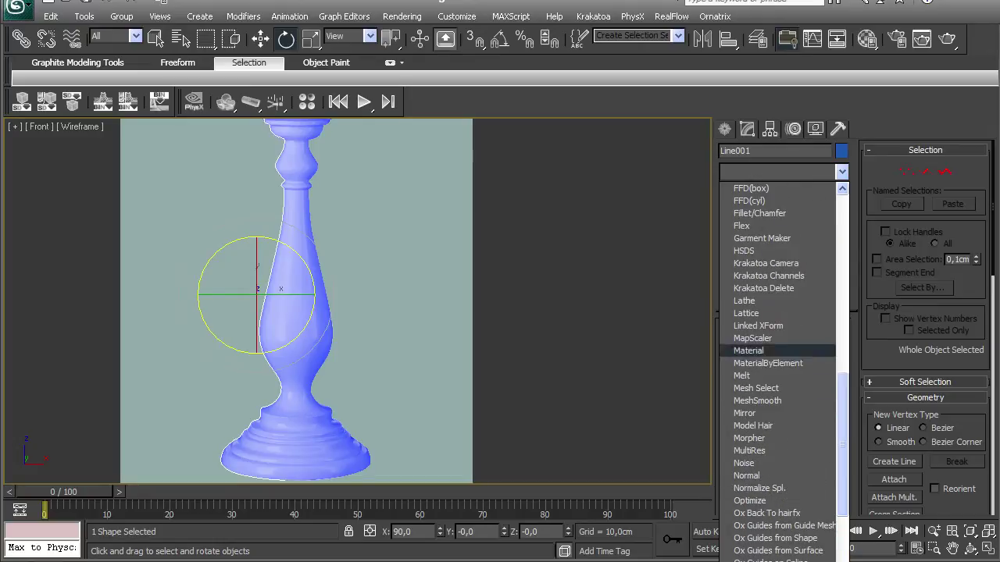
{"action": "left_click", "coordinate": [749, 301]}
- Align the lathe's rotation axis to the profile's Max extent
{"action": "scroll", "coordinate": [305, 312], "scroll_direction": "up", "scroll_amount": 2}
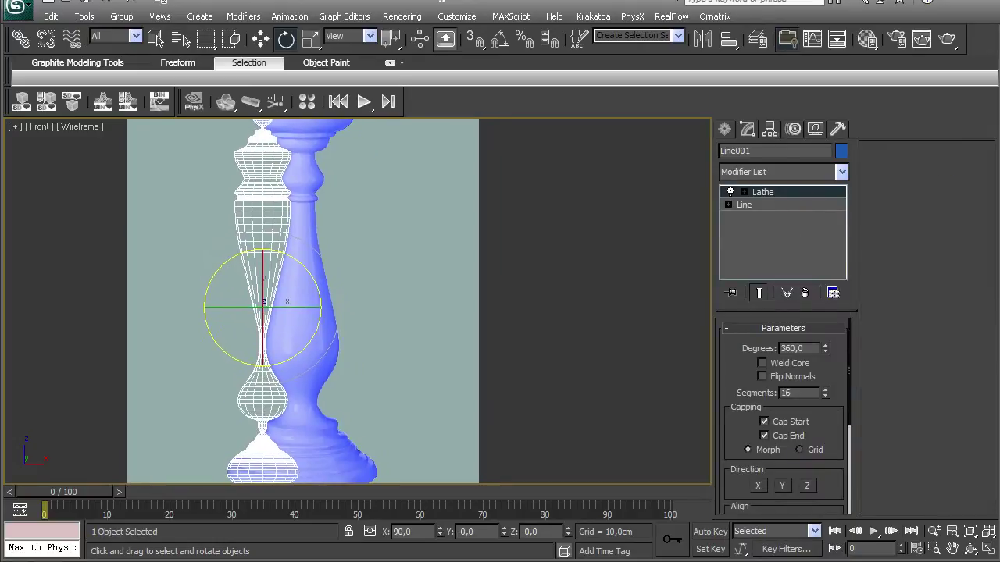
{"action": "middle_click_drag", "start_coordinate": [305, 312], "coordinate": [307, 272]}
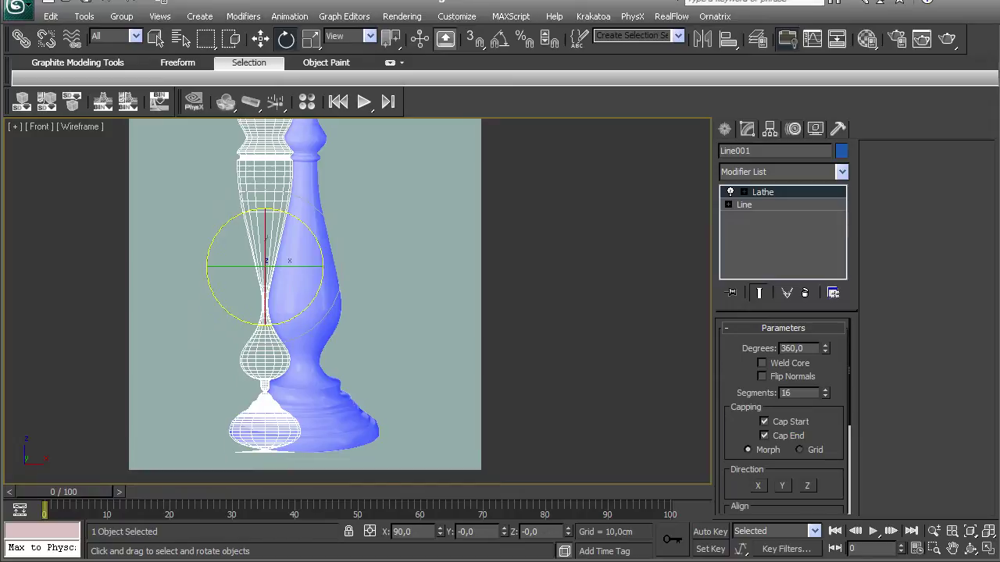
{"action": "scroll", "coordinate": [785, 416], "scroll_direction": "down", "scroll_amount": 3}
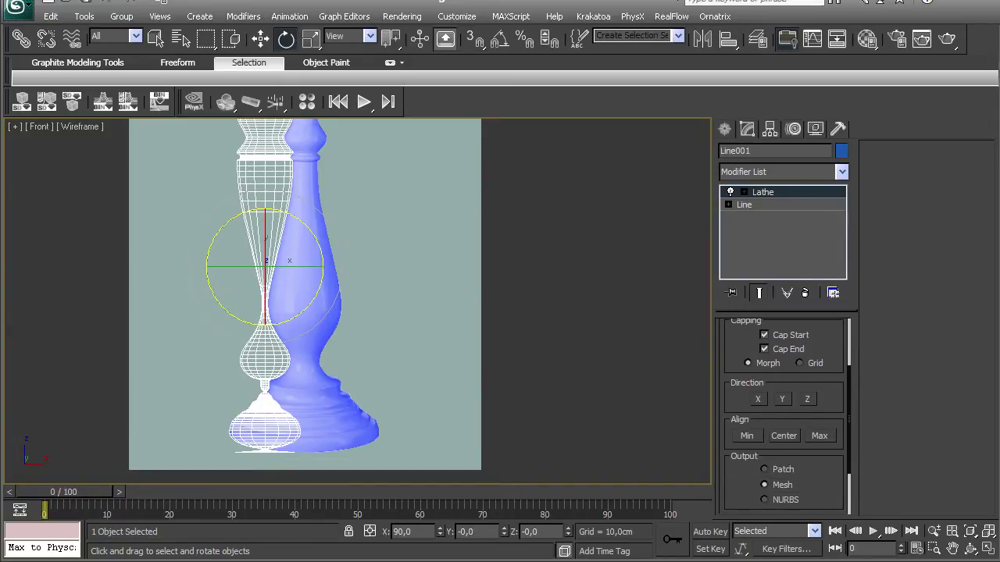
{"action": "left_click", "coordinate": [819, 436]}
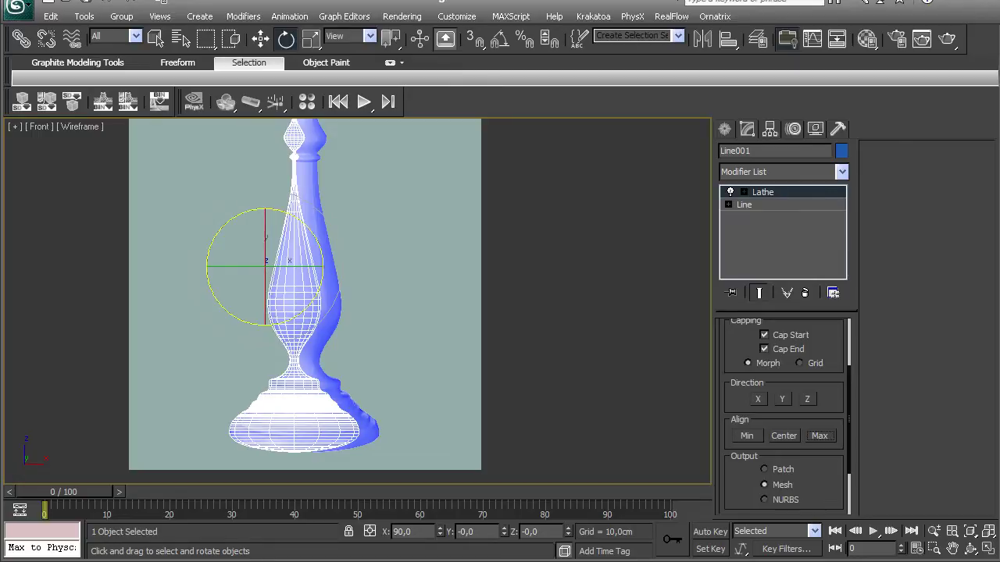
- Move the Lathe modifier's axis along X to the candlestick's centreline so the revolved form matches the profile's full width
{"action": "middle_click_drag", "start_coordinate": [305, 258], "coordinate": [291, 336]}
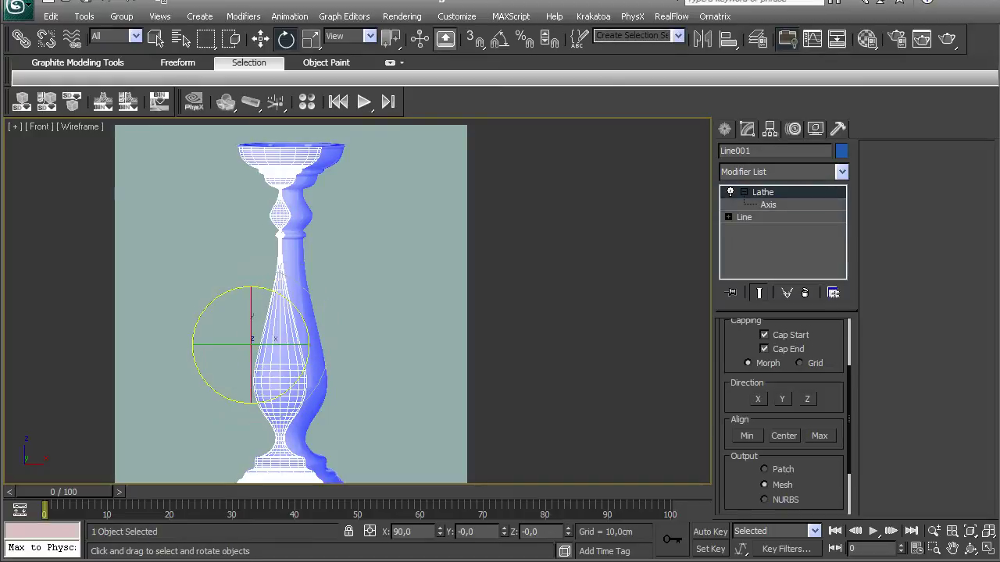
{"action": "left_click", "coordinate": [768, 205]}
{"action": "key", "text": "w"}
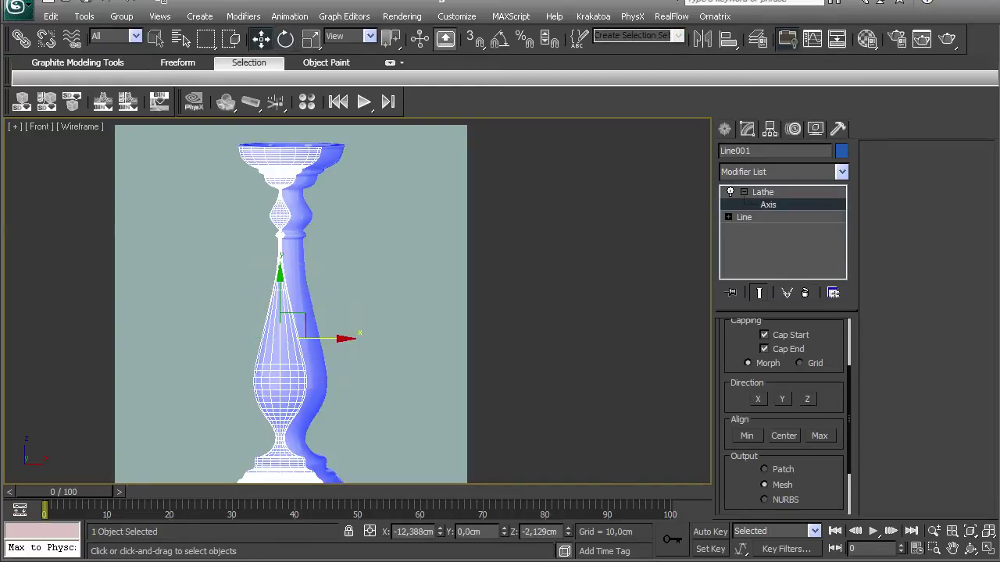
{"action": "left_click_drag", "start_coordinate": [346, 339], "coordinate": [357, 338]}
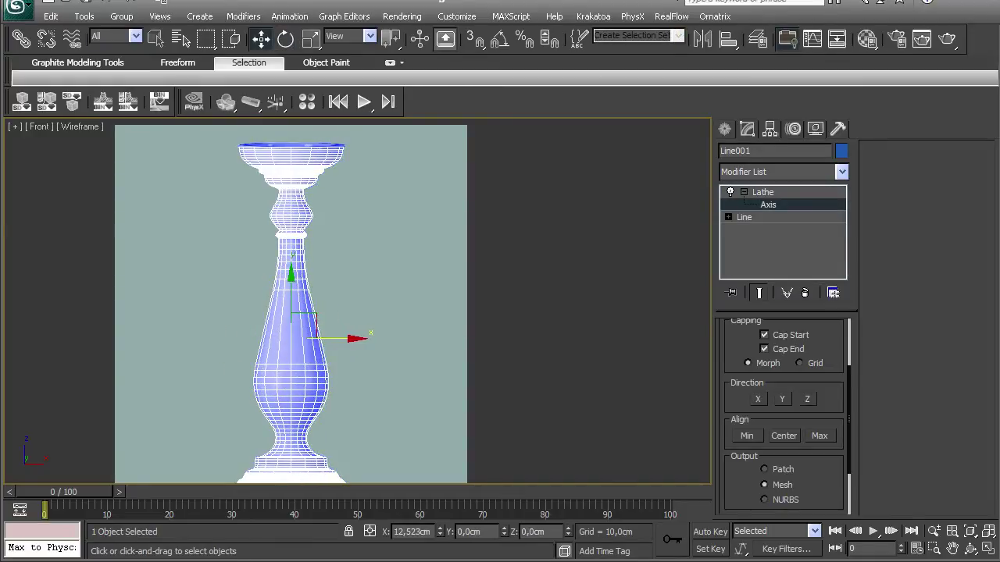
- Enlarge the Perspective view and check the underside of the candlestick's base
{"action": "middle_click_drag", "start_coordinate": [357, 338], "coordinate": [353, 286]}
{"action": "key", "text": "alt+w"}
{"action": "scroll", "coordinate": [531, 367], "scroll_direction": "up", "scroll_amount": 5}
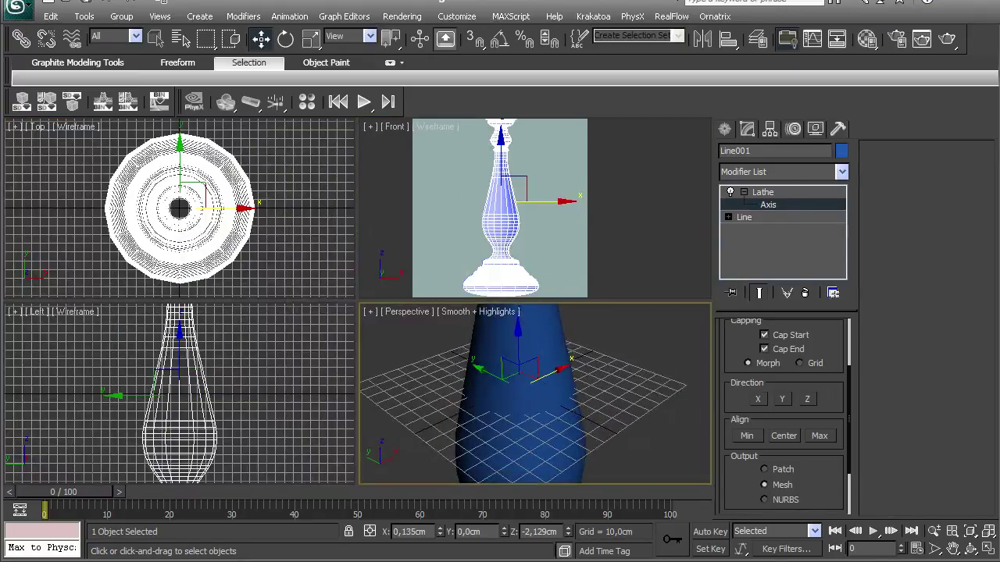
{"action": "key", "text": "alt+w"}
{"action": "middle_click_drag", "start_coordinate": [531, 367], "coordinate": [480, 523]}
{"action": "middle_click_drag", "start_coordinate": [473, 461], "coordinate": [524, 90], "text": "alt"}
{"action": "scroll", "coordinate": [459, 238], "scroll_direction": "down", "scroll_amount": 3}
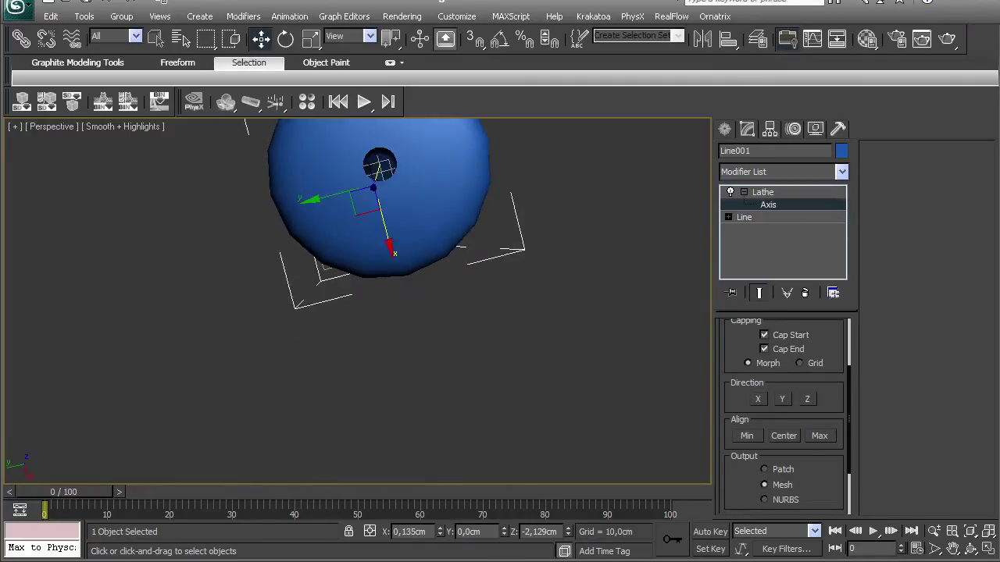
- Move the profile line's bottom end vertex along X to about 0.21 cm at the lathe axis, showing the end result, and leave vertex editing
{"action": "left_click", "coordinate": [744, 217]}
{"action": "key", "text": "1"}
{"action": "middle_click_drag", "start_coordinate": [421, 227], "coordinate": [285, 332], "text": "alt"}
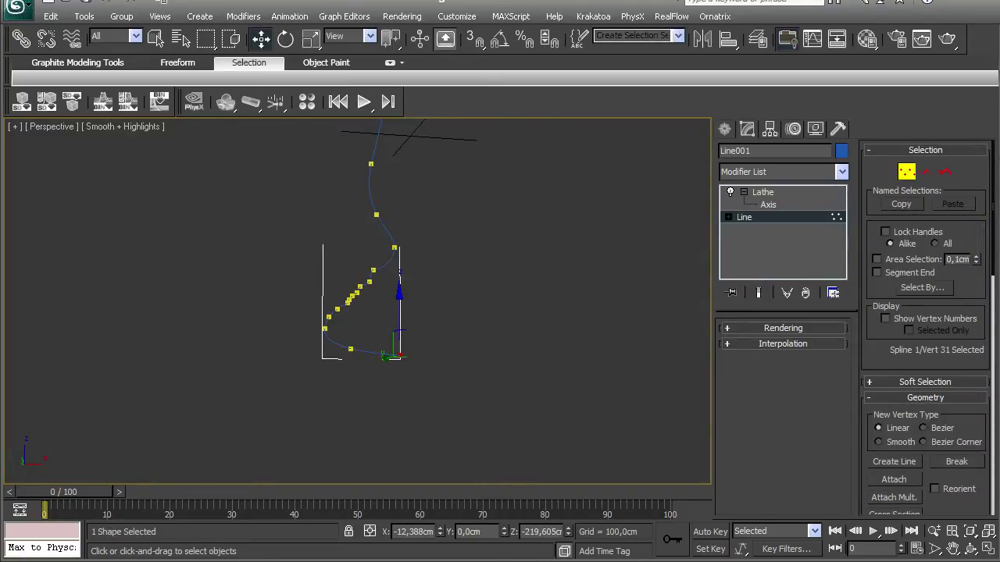
{"action": "left_click", "coordinate": [758, 293]}
{"action": "scroll", "coordinate": [399, 312], "scroll_direction": "up", "scroll_amount": 5}
{"action": "middle_click_drag", "start_coordinate": [391, 266], "coordinate": [393, 314], "text": "alt"}
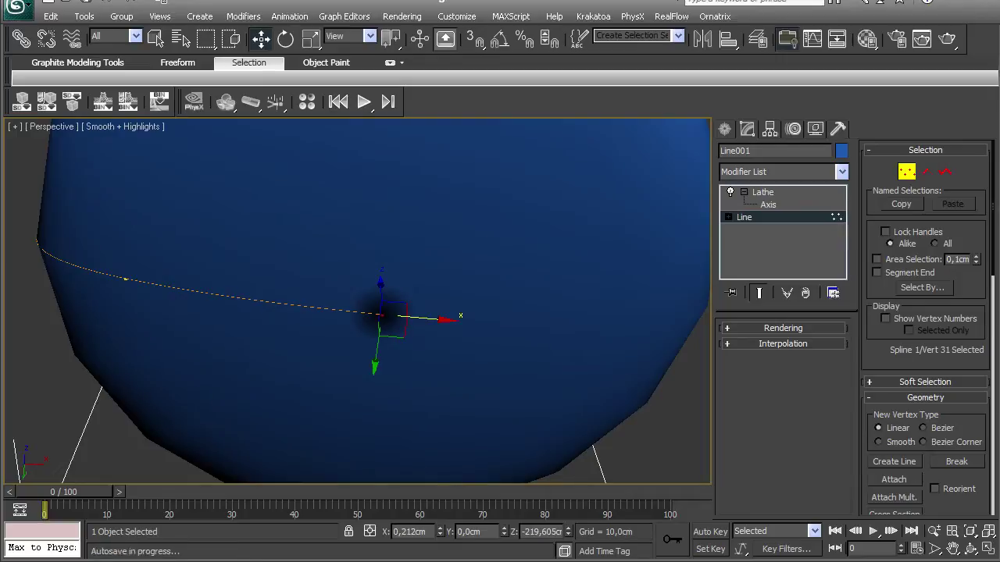
{"action": "key", "text": "1"}
- Change the candlestick's object color from the color palette to green
{"action": "left_click", "coordinate": [841, 151]}
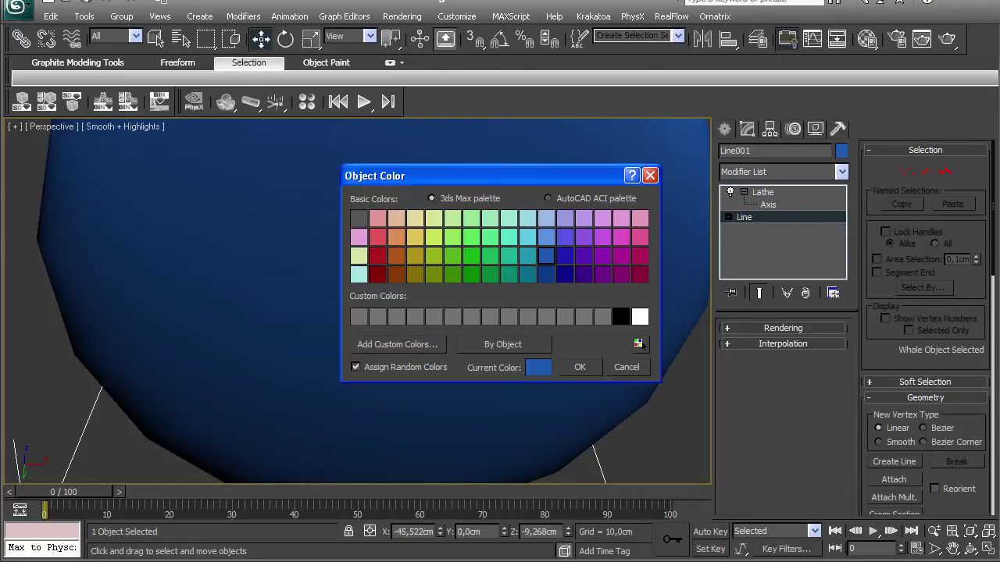
{"action": "key", "text": "Return"}
{"action": "scroll", "coordinate": [359, 300], "scroll_direction": "down", "scroll_amount": 10}
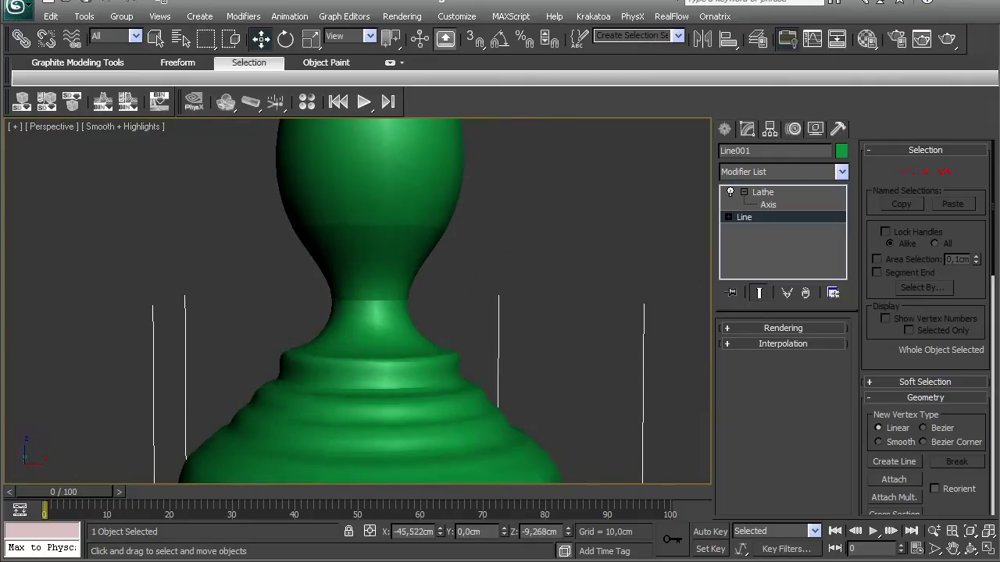
{"action": "mouse_move", "coordinate": [359, 301]}
{"action": "middle_mouse_down", "text": "alt"}
{"action": "mouse_move", "coordinate": [359, 343]}
{"action": "mouse_move", "coordinate": [359, 300]}
{"action": "middle_mouse_up", "text": "alt"}
{"action": "scroll", "coordinate": [359, 301], "scroll_direction": "down", "scroll_amount": 3}
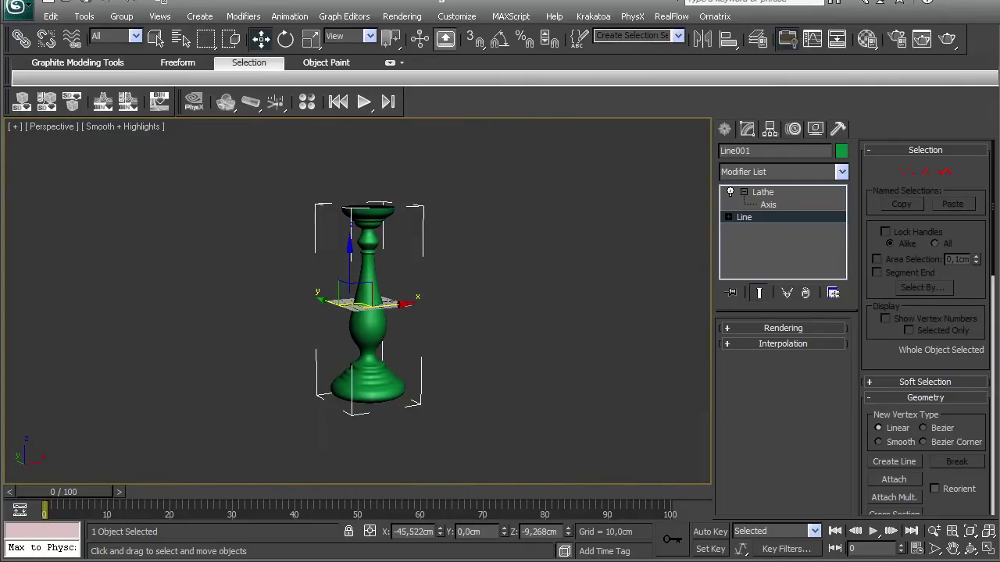
- Return to the Lathe level and display edged faces on the shaded candlestick
{"action": "scroll", "coordinate": [437, 481], "scroll_direction": "up", "scroll_amount": 8}
{"action": "middle_click_drag", "start_coordinate": [406, 336], "coordinate": [406, 461]}
{"action": "key", "text": "F4"}
{"action": "scroll", "coordinate": [367, 312], "scroll_direction": "down", "scroll_amount": 3}
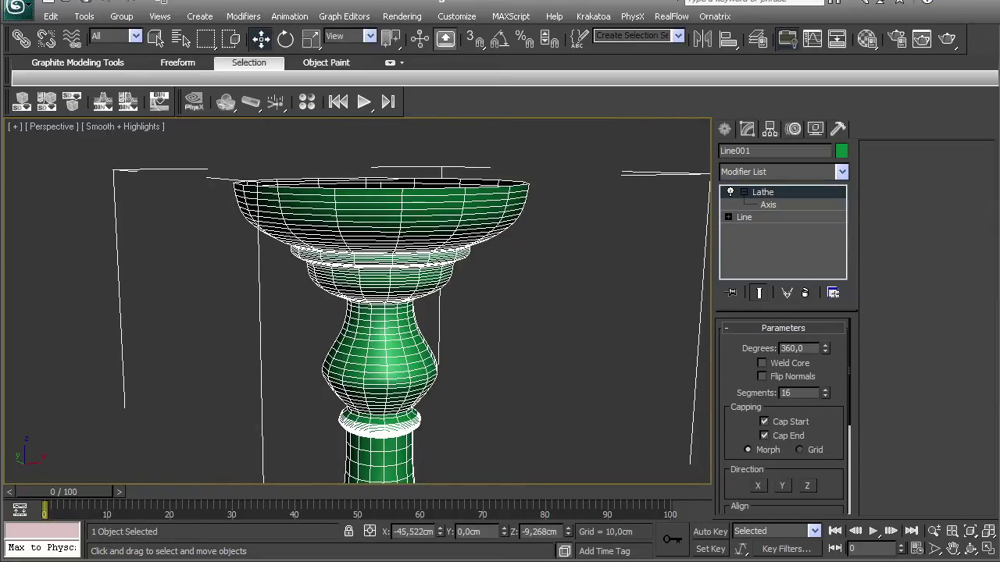
- Set the Lathe modifier's segments to 30
{"action": "scroll", "coordinate": [383, 351], "scroll_direction": "up", "scroll_amount": 3}
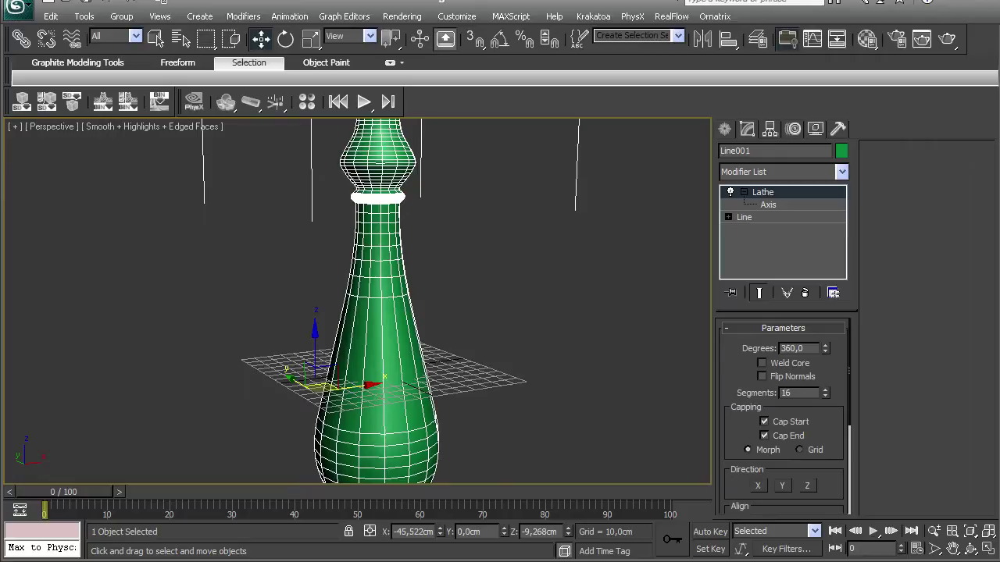
{"action": "middle_click_drag", "start_coordinate": [374, 312], "coordinate": [375, 203], "text": "alt"}
{"action": "scroll", "coordinate": [360, 297], "scroll_direction": "up", "scroll_amount": 5}
{"action": "scroll", "coordinate": [375, 234], "scroll_direction": "down", "scroll_amount": 3}
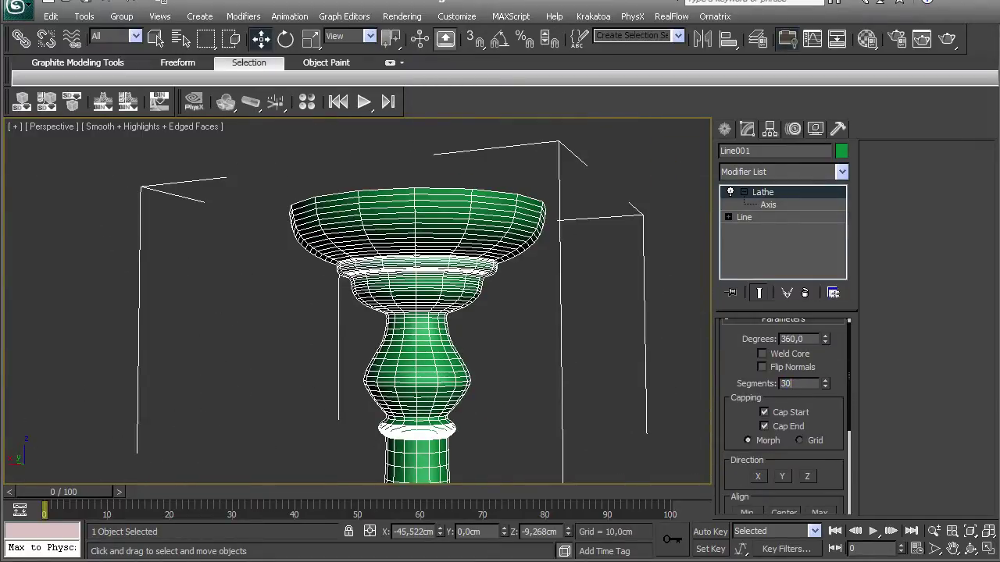
{"action": "type", "text": "30"}
{"action": "key", "text": "Return"}
{"action": "middle_click_drag", "start_coordinate": [375, 203], "coordinate": [390, 200], "text": "alt"}
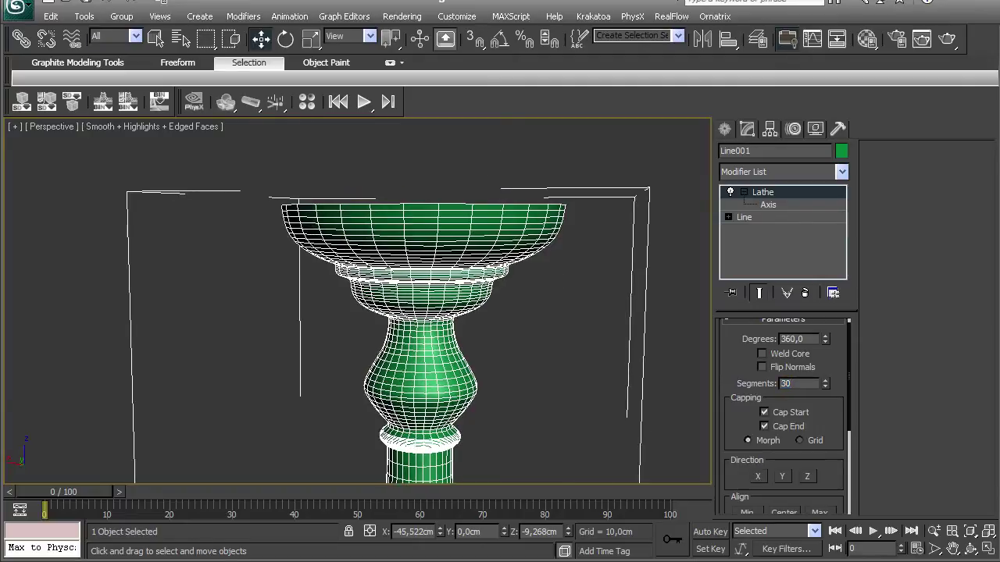
- Turn on Weld Core for the Lathe modifier
{"action": "scroll", "coordinate": [360, 301], "scroll_direction": "down", "scroll_amount": 5}
{"action": "mouse_move", "coordinate": [360, 300]}
{"action": "middle_mouse_down", "text": "alt"}
{"action": "mouse_move", "coordinate": [360, 289]}
{"action": "mouse_move", "coordinate": [344, 289]}
{"action": "middle_mouse_up", "text": "alt"}
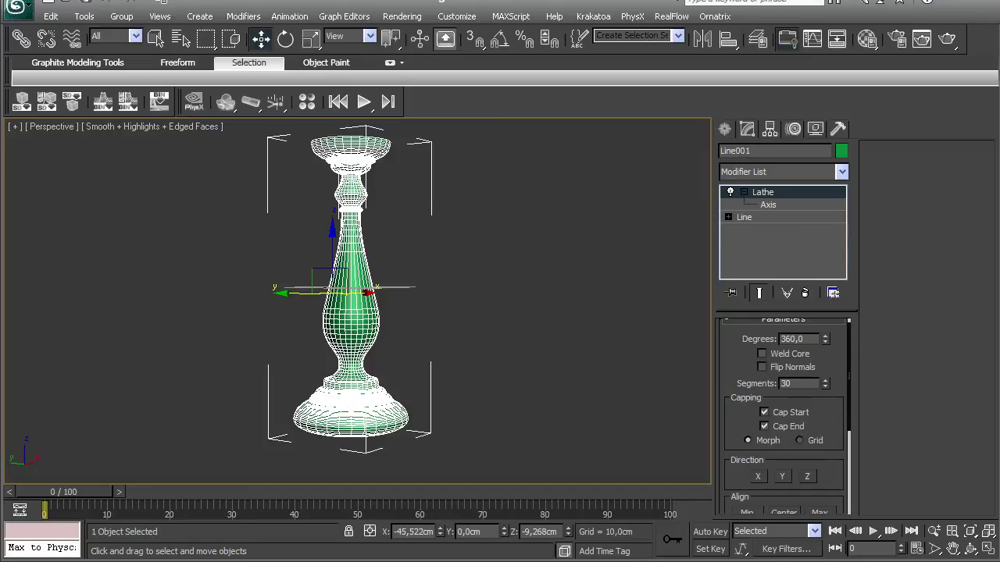
{"action": "mouse_move", "coordinate": [351, 289]}
{"action": "middle_mouse_down", "text": "alt"}
{"action": "mouse_move", "coordinate": [352, 344]}
{"action": "mouse_move", "coordinate": [351, 273]}
{"action": "middle_mouse_up", "text": "alt"}
{"action": "scroll", "coordinate": [351, 297], "scroll_direction": "up", "scroll_amount": 4}
{"action": "middle_click_drag", "start_coordinate": [352, 312], "coordinate": [351, 280], "text": "alt"}
{"action": "scroll", "coordinate": [351, 297], "scroll_direction": "down", "scroll_amount": 4}
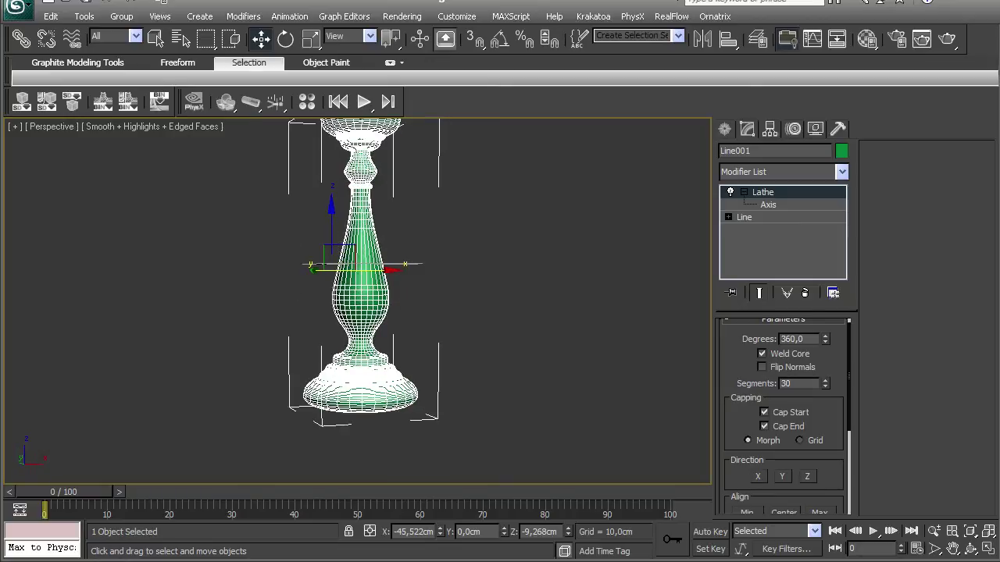
- Convert the lathed candlestick to an Editable Poly
{"action": "right_click", "coordinate": [361, 293]}
{"action": "mouse_move", "coordinate": [422, 446]}
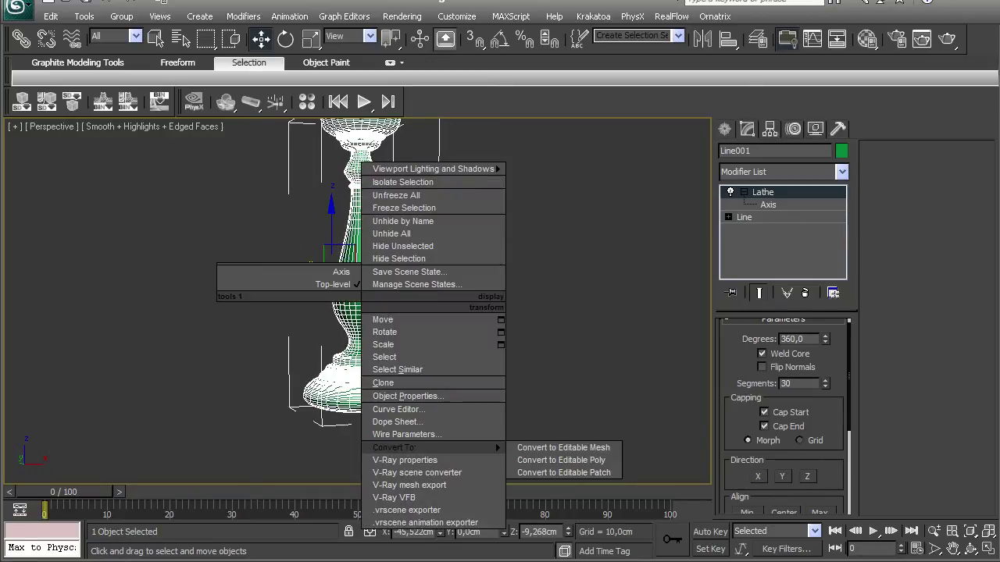
{"action": "left_click", "coordinate": [567, 459]}
- Examine the converted mesh on the underside and around the outer side of the base
{"action": "middle_click_drag", "start_coordinate": [356, 281], "coordinate": [359, 230], "text": "alt"}
{"action": "scroll", "coordinate": [356, 304], "scroll_direction": "up", "scroll_amount": 6}
{"action": "scroll", "coordinate": [393, 273], "scroll_direction": "down", "scroll_amount": 8}
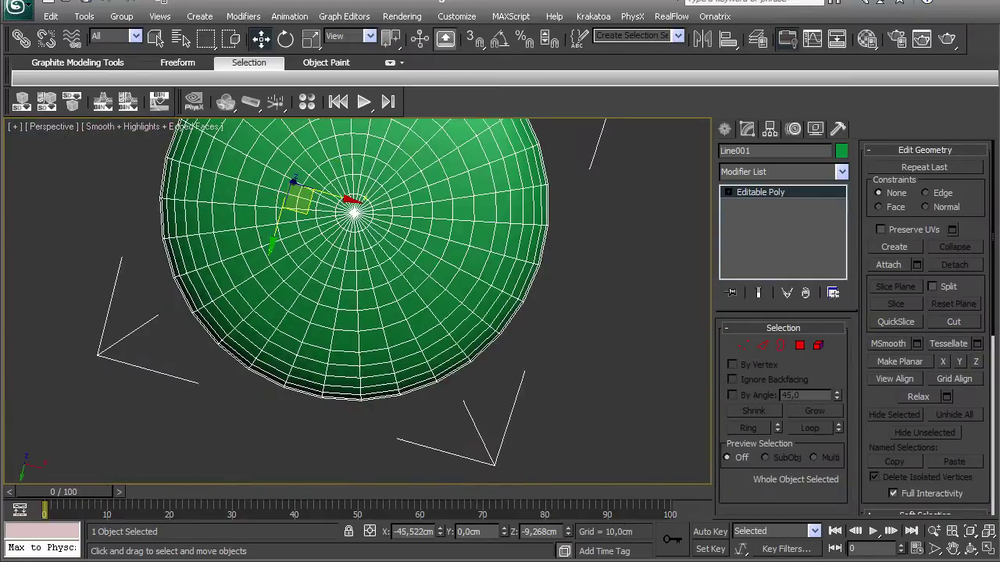
{"action": "right_click", "coordinate": [393, 274]}
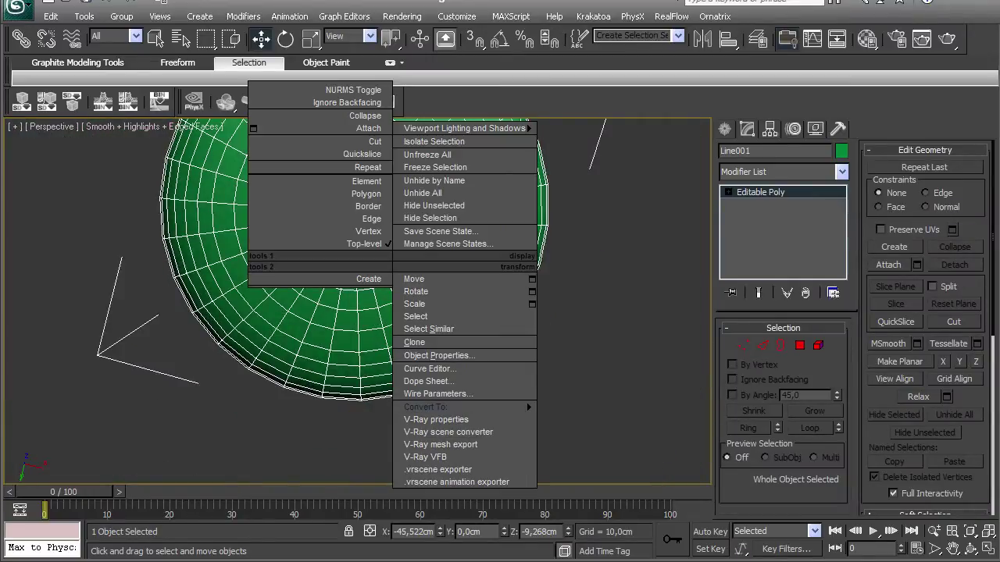
{"action": "middle_click_drag", "start_coordinate": [393, 274], "coordinate": [389, 398], "text": "alt"}
{"action": "scroll", "coordinate": [392, 361], "scroll_direction": "up", "scroll_amount": 5}
{"action": "scroll", "coordinate": [393, 361], "scroll_direction": "down", "scroll_amount": 4}
{"action": "scroll", "coordinate": [393, 406], "scroll_direction": "up", "scroll_amount": 4}
{"action": "scroll", "coordinate": [393, 390], "scroll_direction": "up", "scroll_amount": 2}
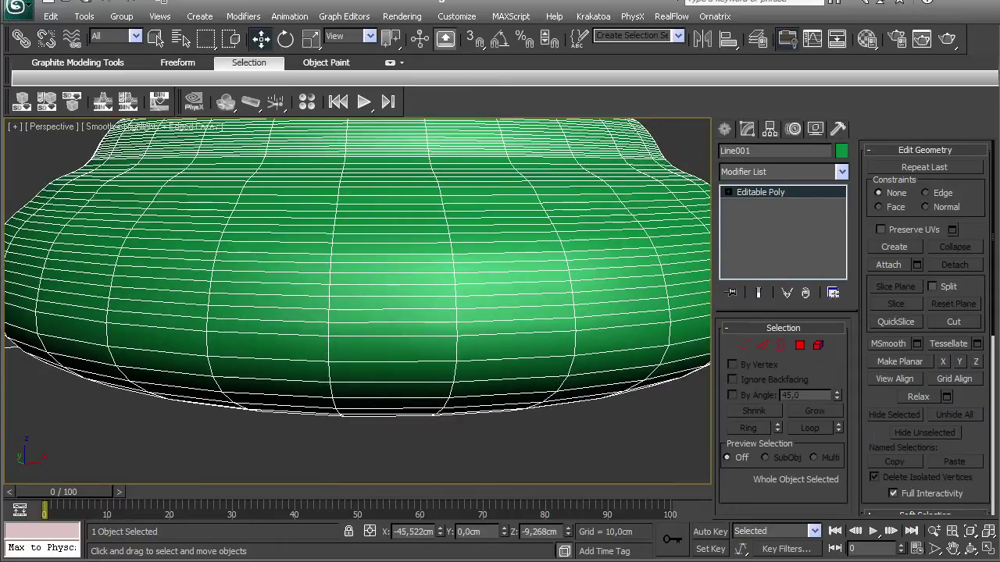
- Enter edge editing and remove five alternating horizontal edge loops around the lower bulge of the base
{"action": "left_click", "coordinate": [744, 345]}
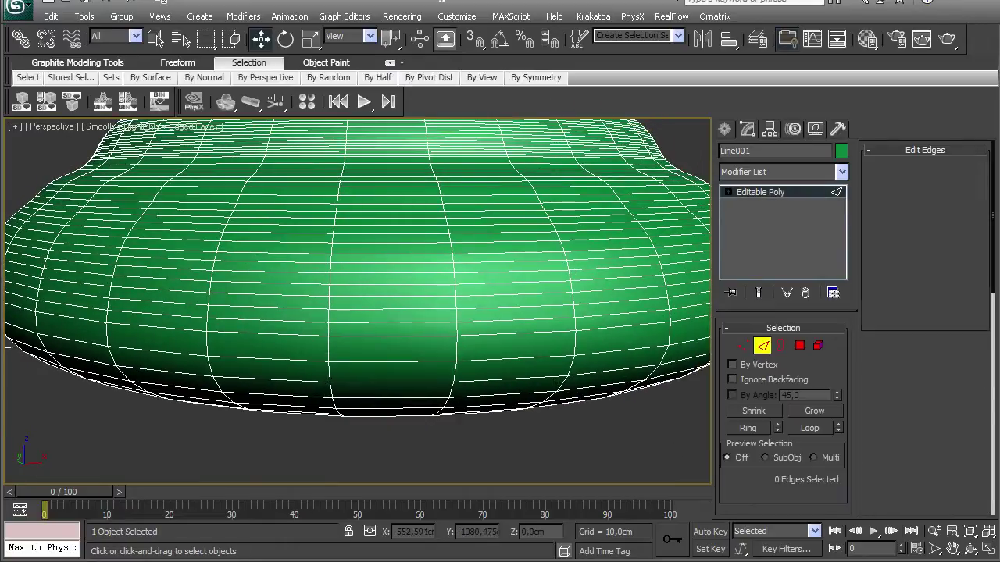
{"action": "left_click", "coordinate": [394, 320]}
{"action": "left_click_drag", "start_coordinate": [400, 311], "coordinate": [400, 285], "text": "shift"}
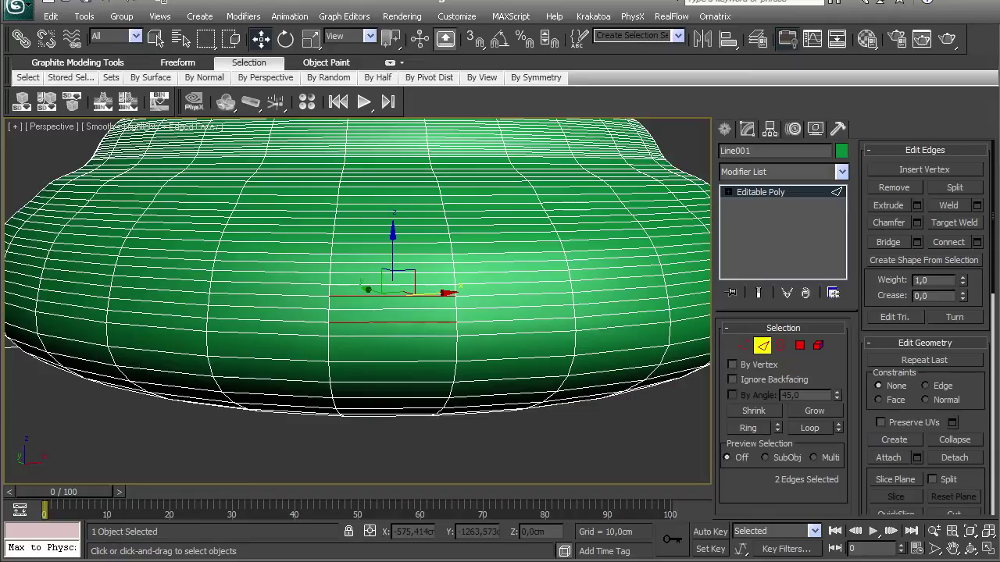
{"action": "middle_click_drag", "start_coordinate": [393, 289], "coordinate": [373, 312], "text": "alt"}
{"action": "left_click_drag", "start_coordinate": [373, 344], "coordinate": [373, 303], "text": "shift"}
{"action": "left_click", "coordinate": [809, 427]}
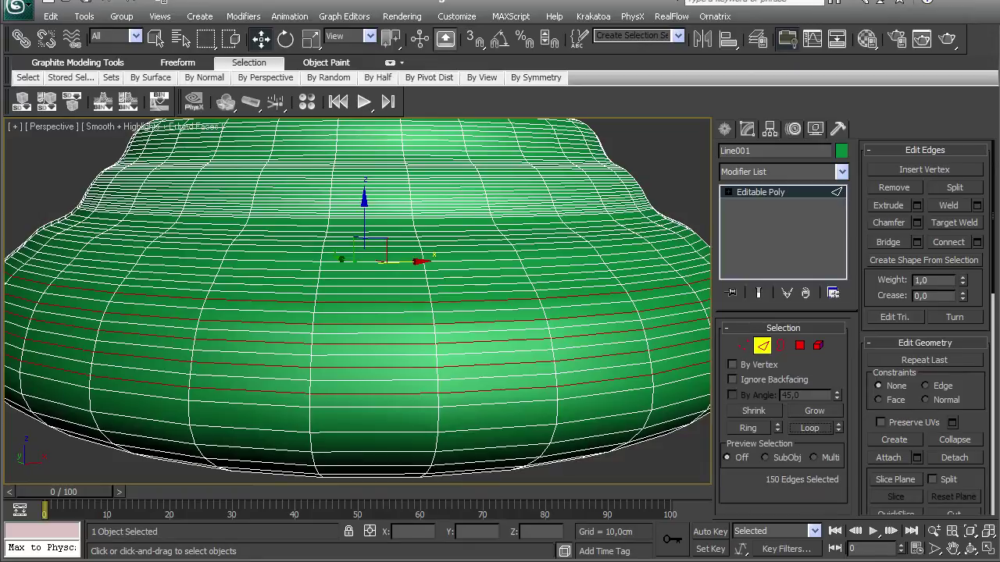
{"action": "key", "text": "ctrl+d"}
- Remove three more alternating horizontal edge loops on the upper part of the base's bulge
{"action": "scroll", "coordinate": [357, 301], "scroll_direction": "up", "scroll_amount": 3}
{"action": "scroll", "coordinate": [358, 301], "scroll_direction": "down", "scroll_amount": 3}
{"action": "middle_click_drag", "start_coordinate": [358, 300], "coordinate": [371, 324], "text": "alt"}
{"action": "scroll", "coordinate": [371, 324], "scroll_direction": "down", "scroll_amount": 1}
{"action": "scroll", "coordinate": [371, 324], "scroll_direction": "up", "scroll_amount": 3}
{"action": "left_click", "coordinate": [397, 333]}
{"action": "left_click", "coordinate": [397, 312], "text": "ctrl"}
{"action": "left_click", "coordinate": [395, 288], "text": "ctrl"}
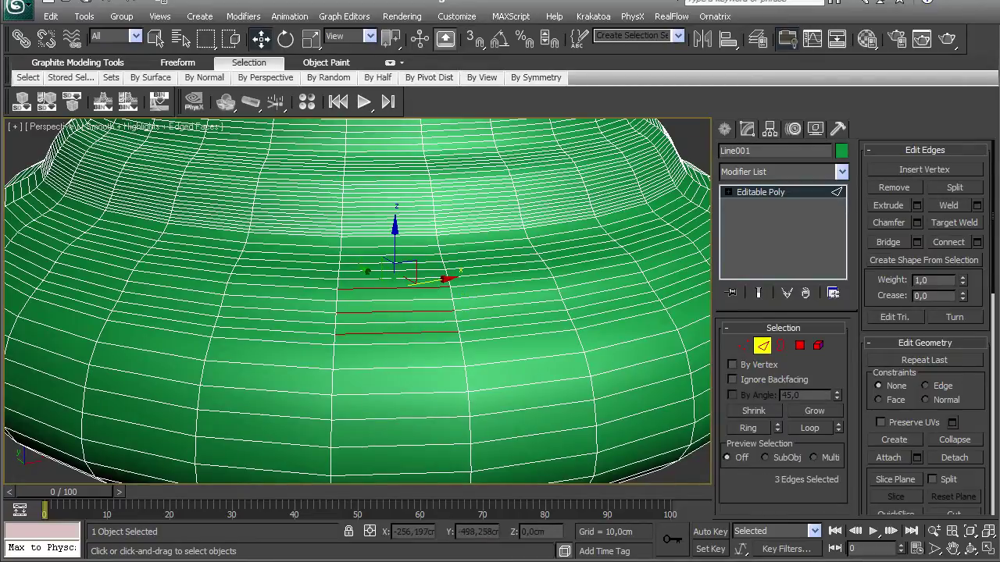
{"action": "left_click", "coordinate": [809, 428]}
{"action": "key", "text": "ctrl+d"}
- Remove seven horizontal edge loops from the transition above the base's bulge and the dense band over it
{"action": "middle_click_drag", "start_coordinate": [352, 297], "coordinate": [399, 272], "text": "alt"}
{"action": "left_click", "coordinate": [367, 309]}
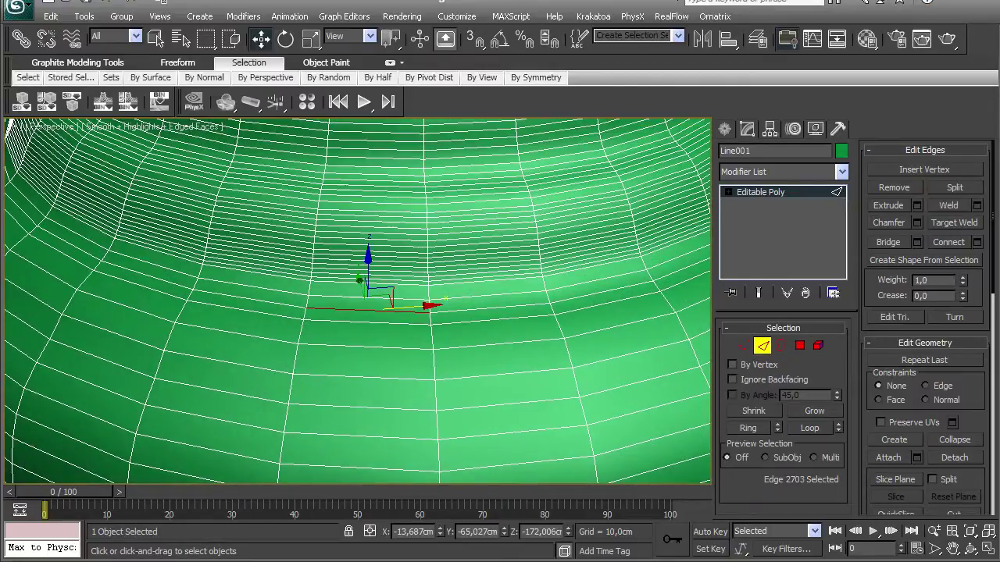
{"action": "left_click", "coordinate": [363, 359], "text": "ctrl"}
{"action": "middle_click_drag", "start_coordinate": [364, 360], "coordinate": [375, 336], "text": "alt"}
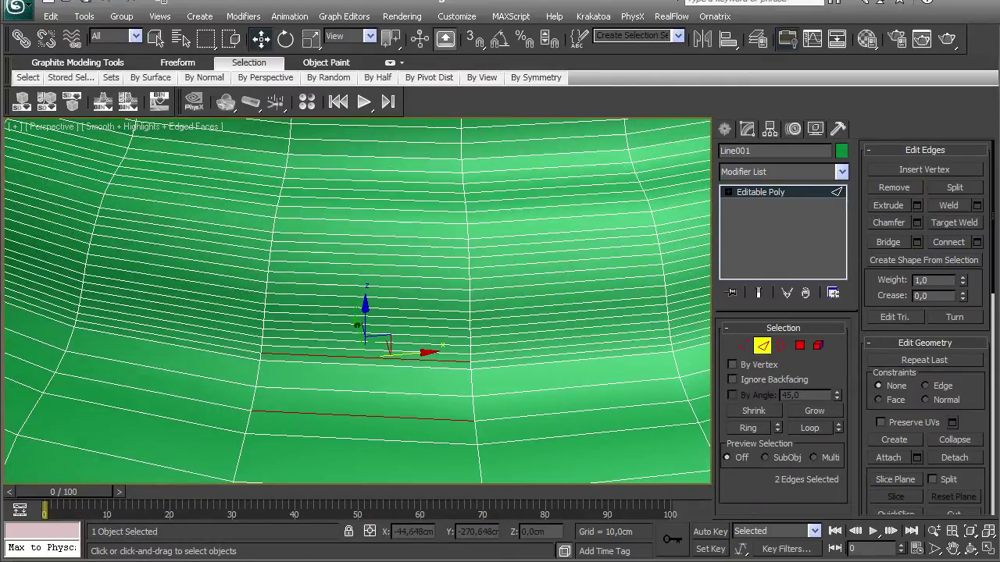
{"action": "left_click", "coordinate": [367, 341], "text": "ctrl"}
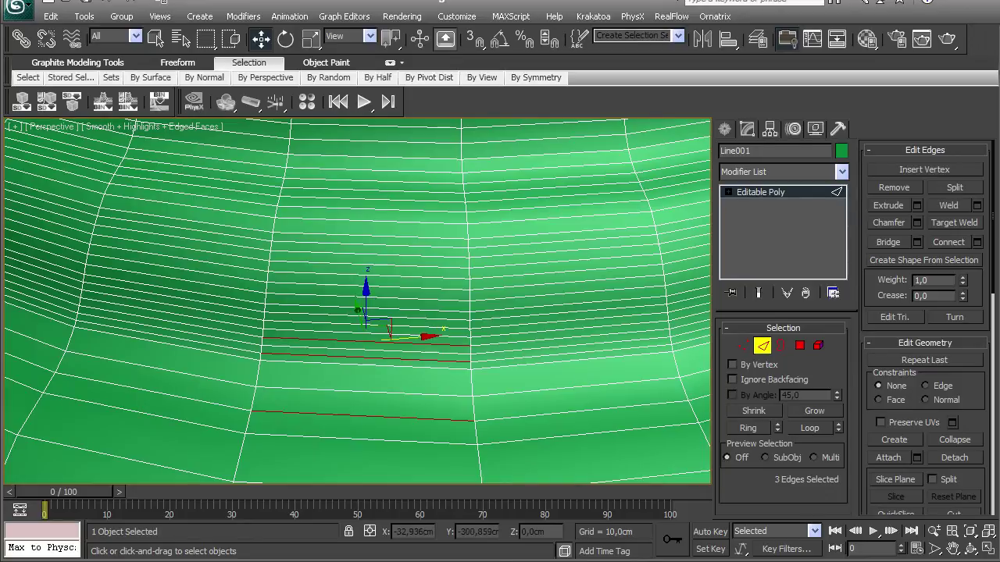
{"action": "left_click", "coordinate": [367, 322], "text": "ctrl"}
{"action": "left_click", "coordinate": [367, 303], "text": "ctrl"}
{"action": "left_click", "coordinate": [368, 284], "text": "ctrl"}
{"action": "left_click", "coordinate": [367, 264], "text": "ctrl"}
{"action": "left_click", "coordinate": [810, 428]}
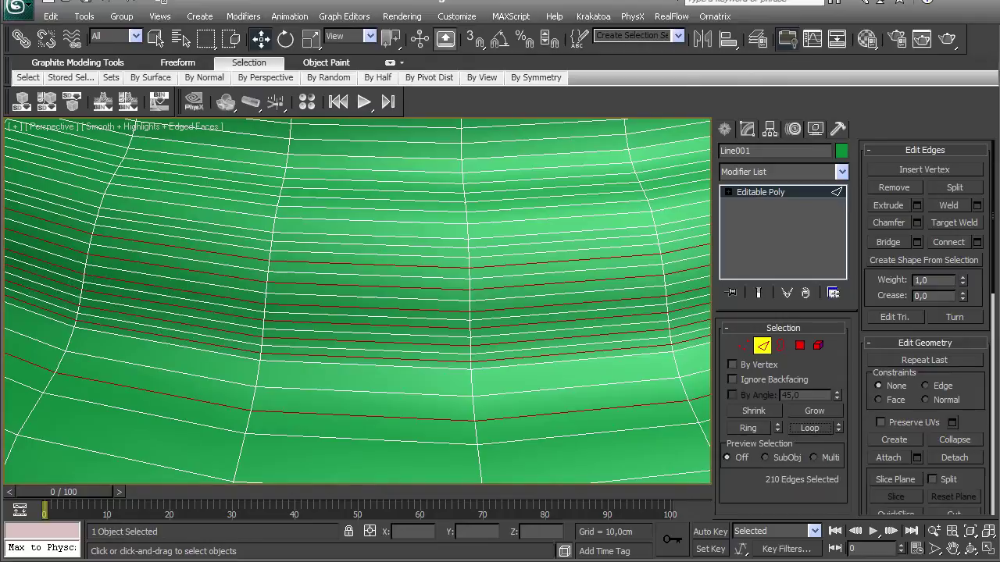
{"action": "key", "text": "ctrl+d"}
- Remove three further single edge loops from the dense band above the base's bulge to even out the spacing
{"action": "left_click", "coordinate": [367, 349]}
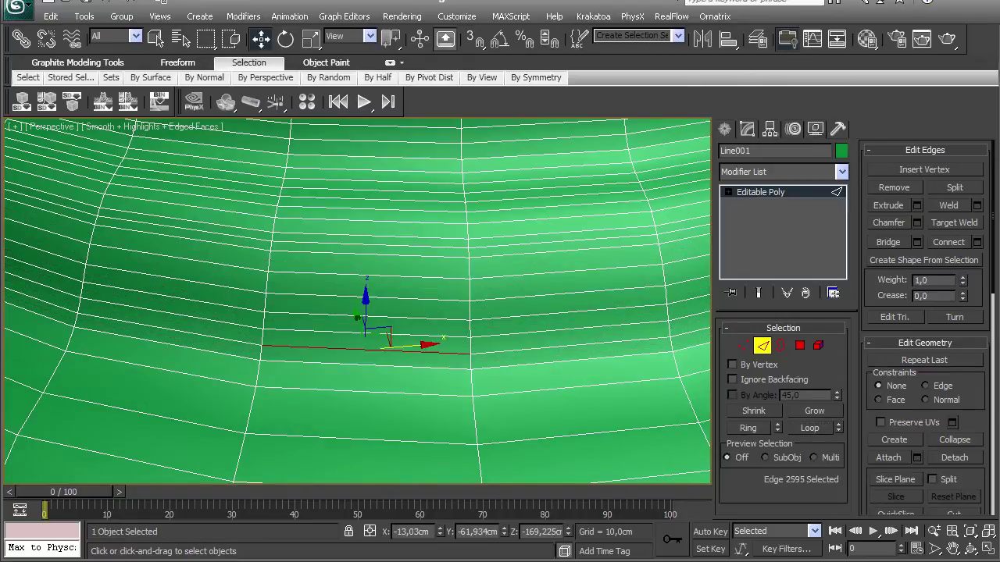
{"action": "key", "text": "ctrl+d"}
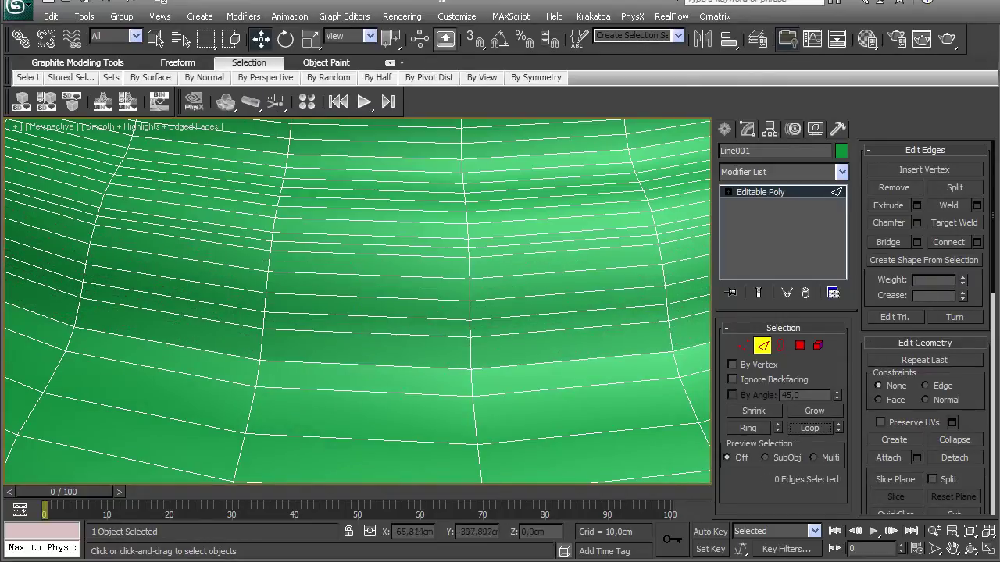
{"action": "left_click", "coordinate": [367, 315]}
{"action": "left_click", "coordinate": [809, 428]}
{"action": "key", "text": "ctrl+d"}
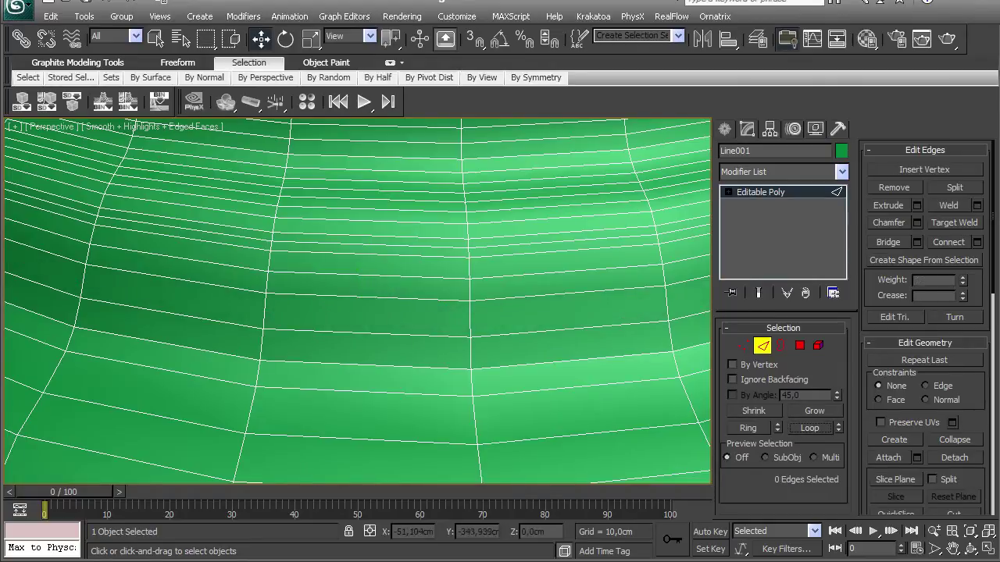
{"action": "left_click", "coordinate": [393, 241]}
{"action": "left_click", "coordinate": [810, 428]}
{"action": "key", "text": "ctrl+d"}
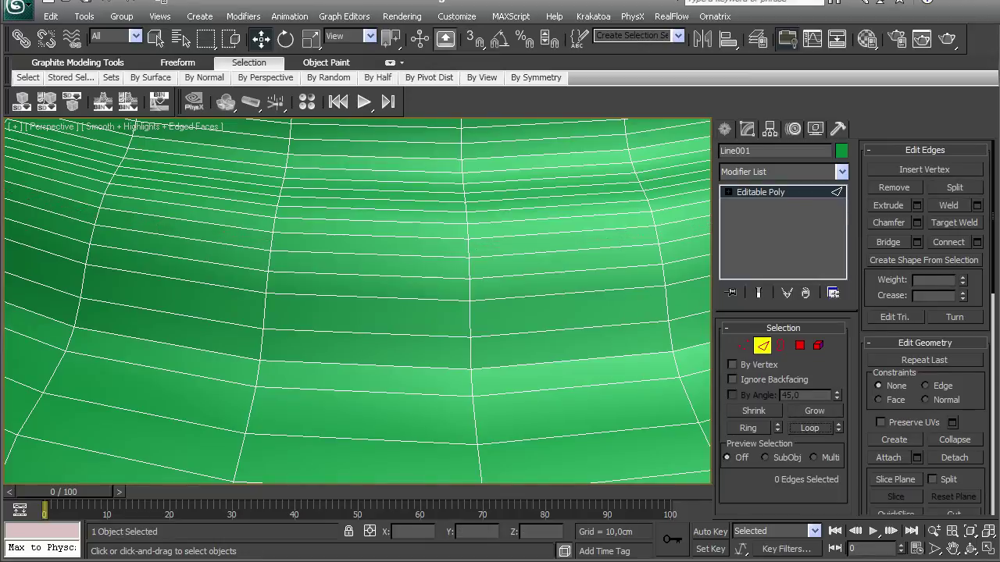
- Remove three alternating horizontal edge loops from the dark concave band just above the base's bulge
{"action": "scroll", "coordinate": [358, 301], "scroll_direction": "down", "scroll_amount": 8}
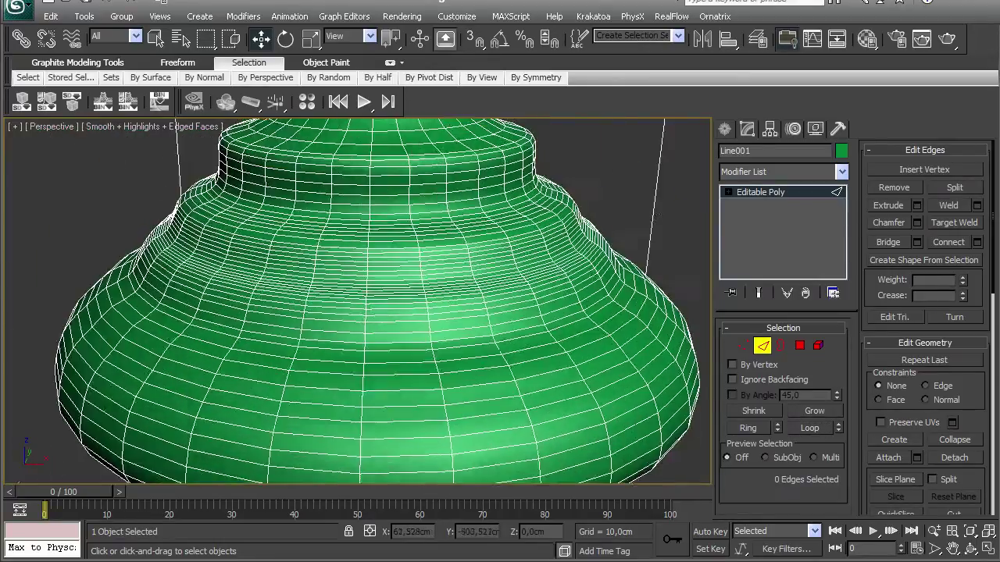
{"action": "scroll", "coordinate": [358, 301], "scroll_direction": "up", "scroll_amount": 8}
{"action": "left_click", "coordinate": [328, 370]}
{"action": "middle_click_drag", "start_coordinate": [328, 370], "coordinate": [359, 408], "text": "alt"}
{"action": "scroll", "coordinate": [358, 302], "scroll_direction": "up", "scroll_amount": 2}
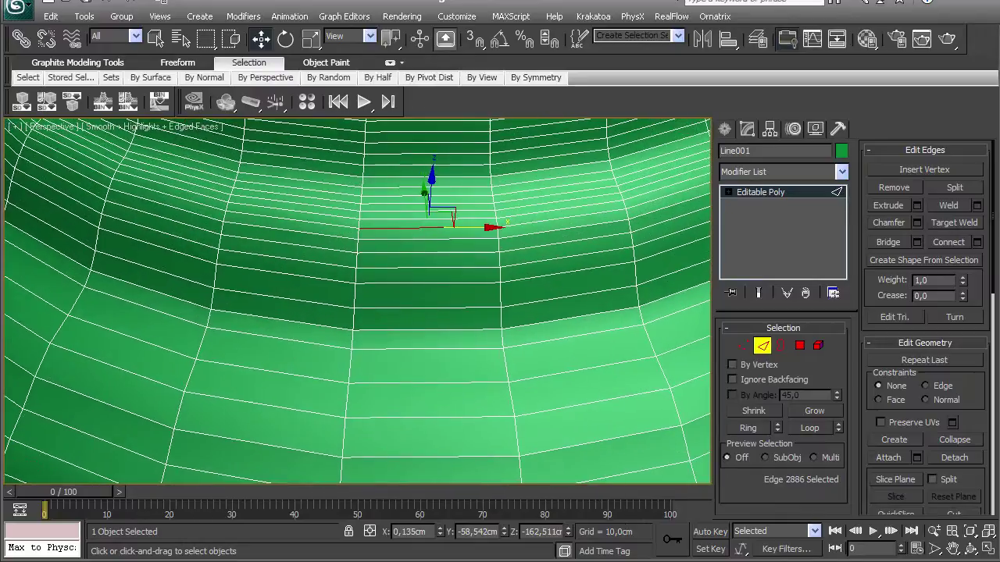
{"action": "left_click", "coordinate": [426, 269]}
{"action": "left_click", "coordinate": [426, 268]}
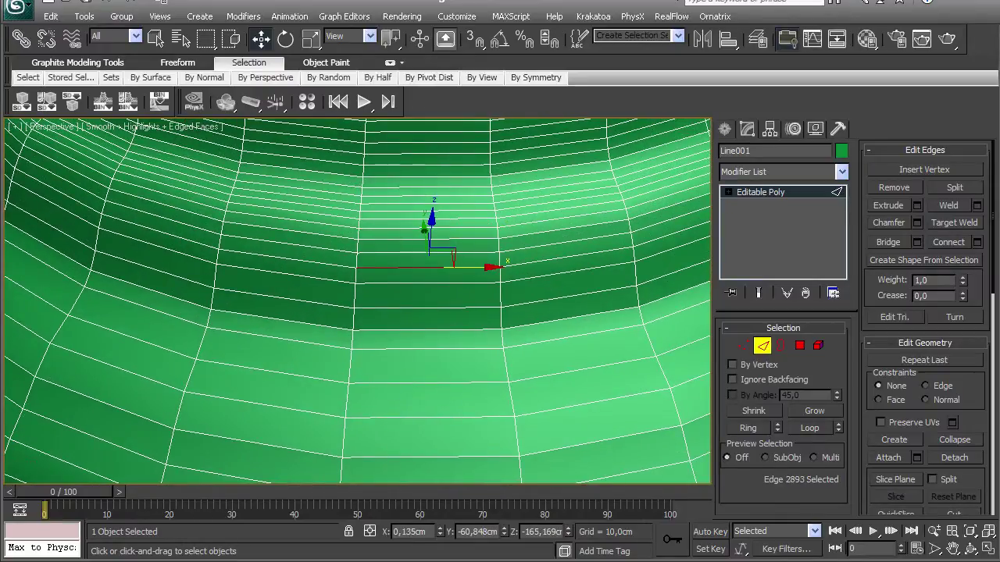
{"action": "left_click", "coordinate": [428, 239], "text": "ctrl"}
{"action": "left_click", "coordinate": [428, 219], "text": "ctrl"}
{"action": "left_click", "coordinate": [810, 428]}
{"action": "key", "text": "ctrl+BackSpace"}
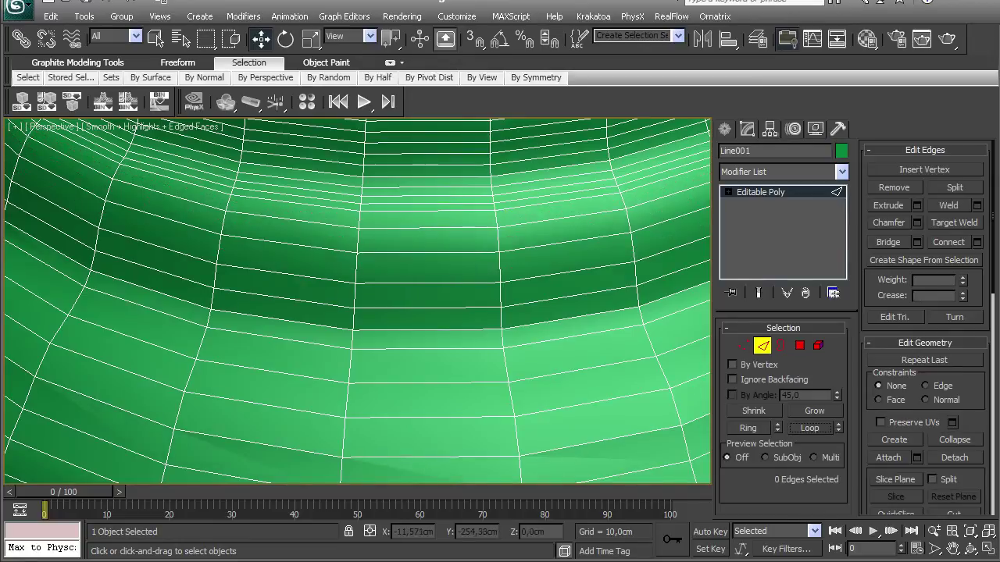
- Remove three more alternating horizontal edge loops from the dense band directly above the thinned concave area
{"action": "scroll", "coordinate": [357, 301], "scroll_direction": "down", "scroll_amount": 10}
{"action": "scroll", "coordinate": [357, 302], "scroll_direction": "up", "scroll_amount": 10}
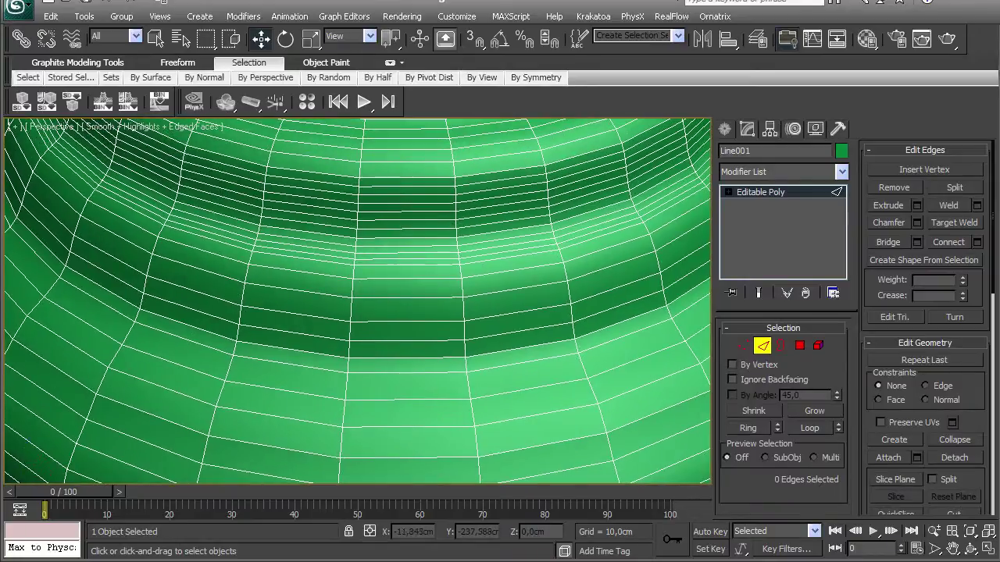
{"action": "left_click", "coordinate": [422, 258]}
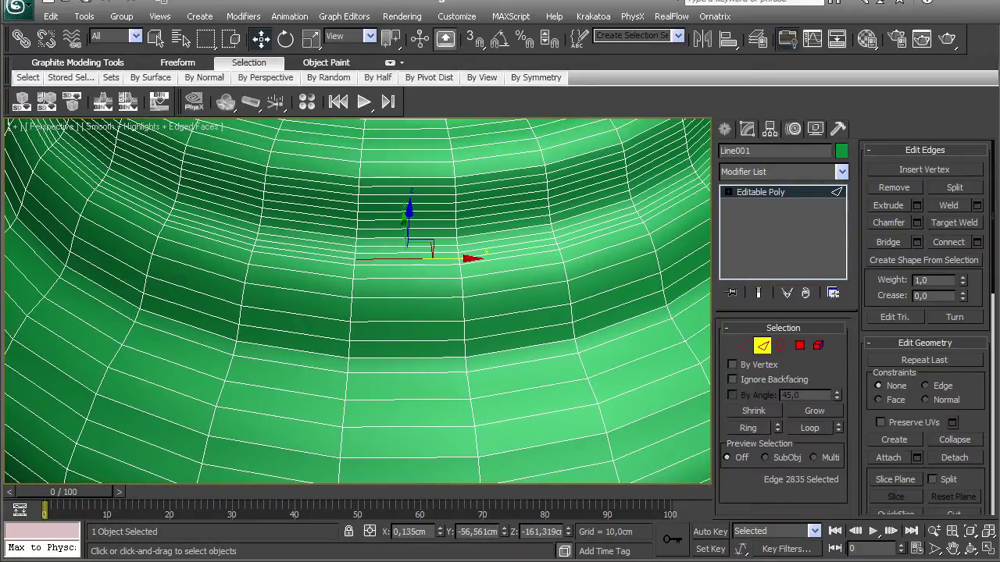
{"action": "left_click", "coordinate": [389, 247], "text": "ctrl"}
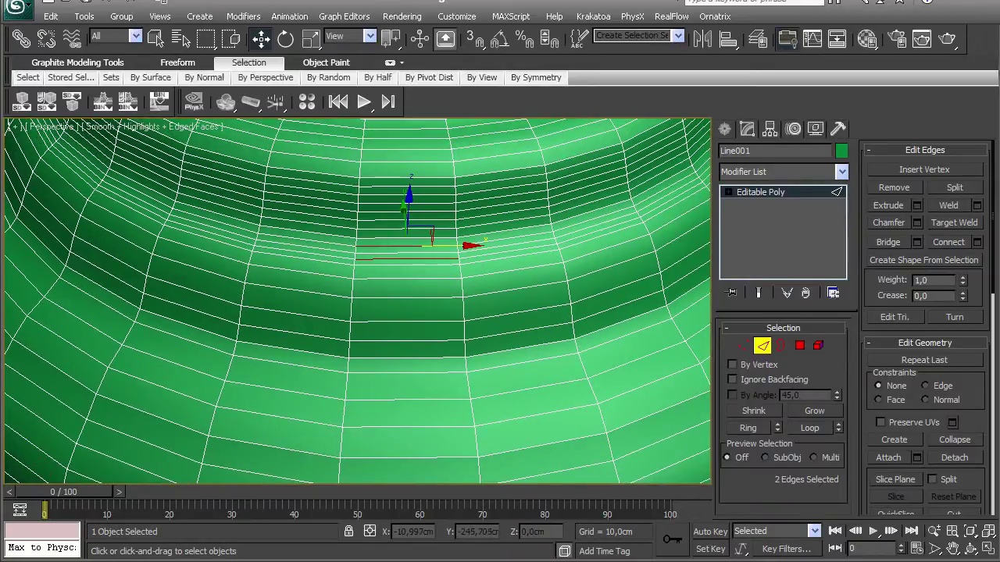
{"action": "left_click", "coordinate": [391, 229], "text": "ctrl"}
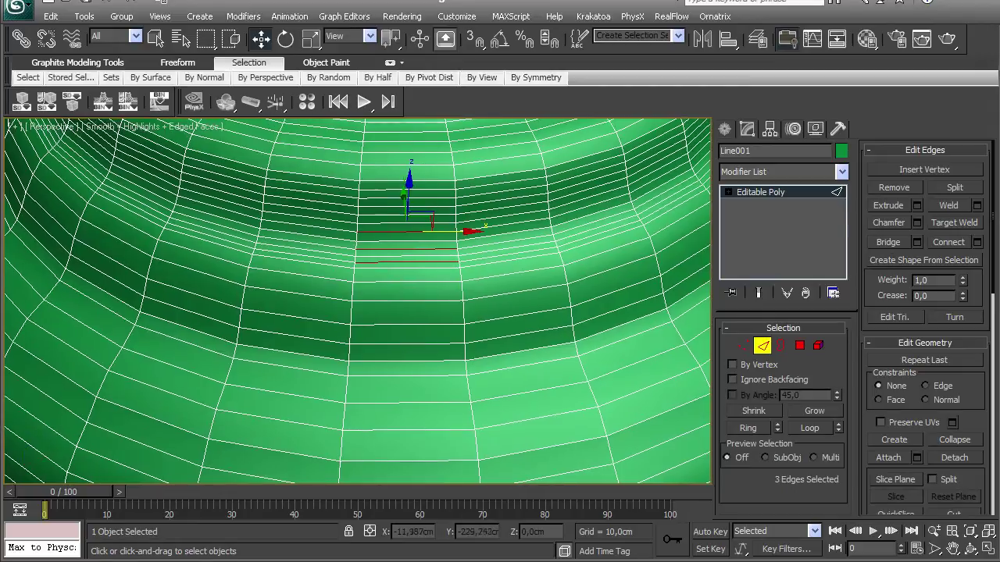
{"action": "left_click", "coordinate": [809, 428]}
{"action": "key", "text": "ctrl+BackSpace"}
- Remove two alternating edge loops and one neighbouring loop from the dense rows below the base's upper collar
{"action": "scroll", "coordinate": [356, 301], "scroll_direction": "down", "scroll_amount": 6}
{"action": "middle_click_drag", "start_coordinate": [375, 328], "coordinate": [362, 154], "text": "alt"}
{"action": "scroll", "coordinate": [357, 302], "scroll_direction": "up", "scroll_amount": 5}
{"action": "scroll", "coordinate": [357, 301], "scroll_direction": "up", "scroll_amount": 2}
{"action": "left_click", "coordinate": [350, 414]}
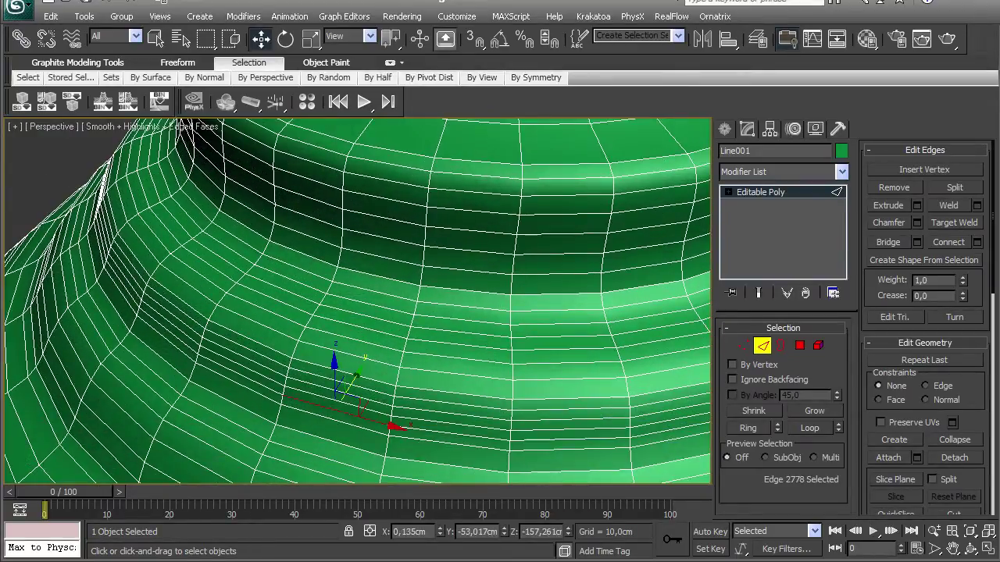
{"action": "left_click", "coordinate": [350, 395], "text": "ctrl"}
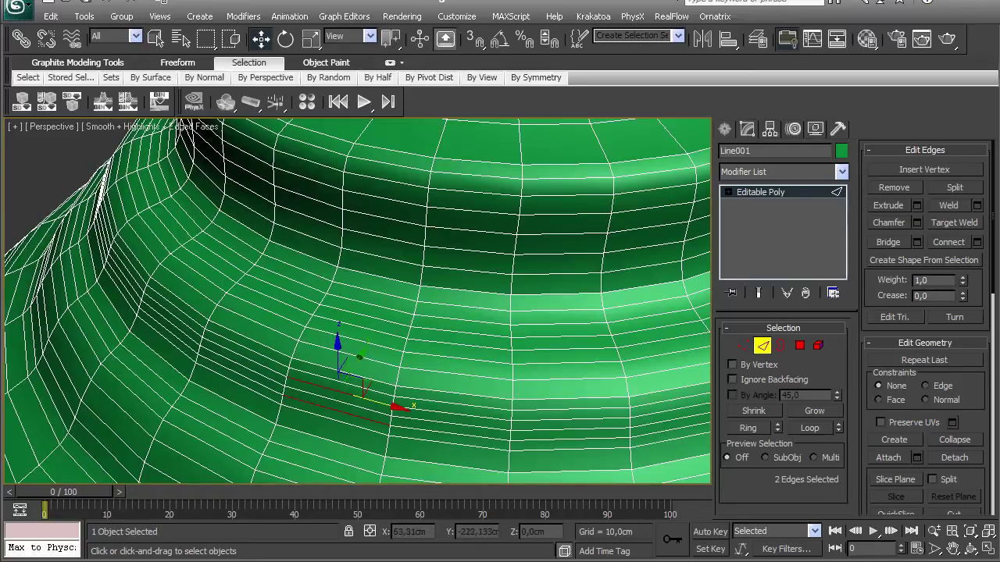
{"action": "left_click", "coordinate": [810, 428]}
{"action": "key", "text": "ctrl+BackSpace"}
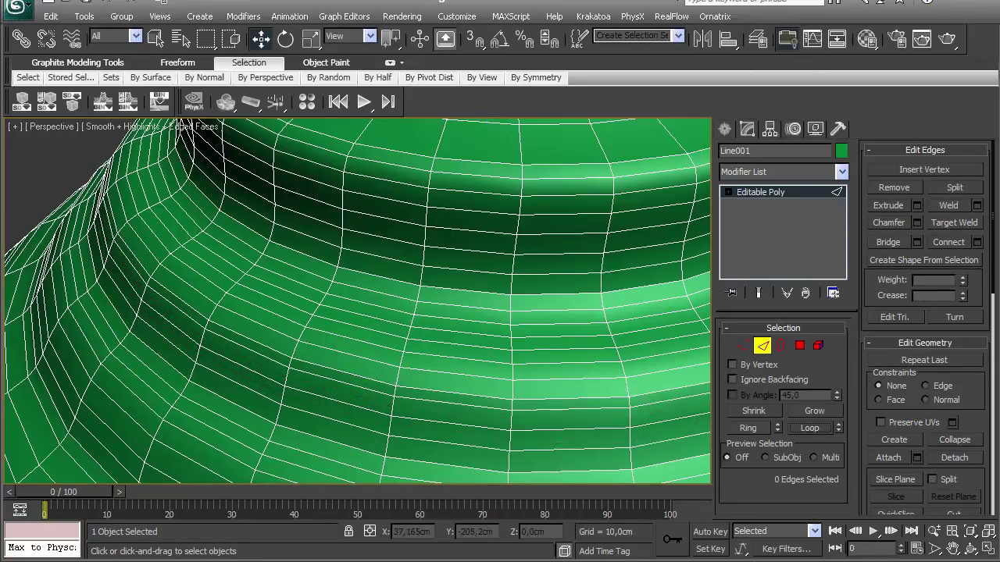
{"action": "left_click", "coordinate": [352, 385]}
{"action": "left_click", "coordinate": [809, 428]}
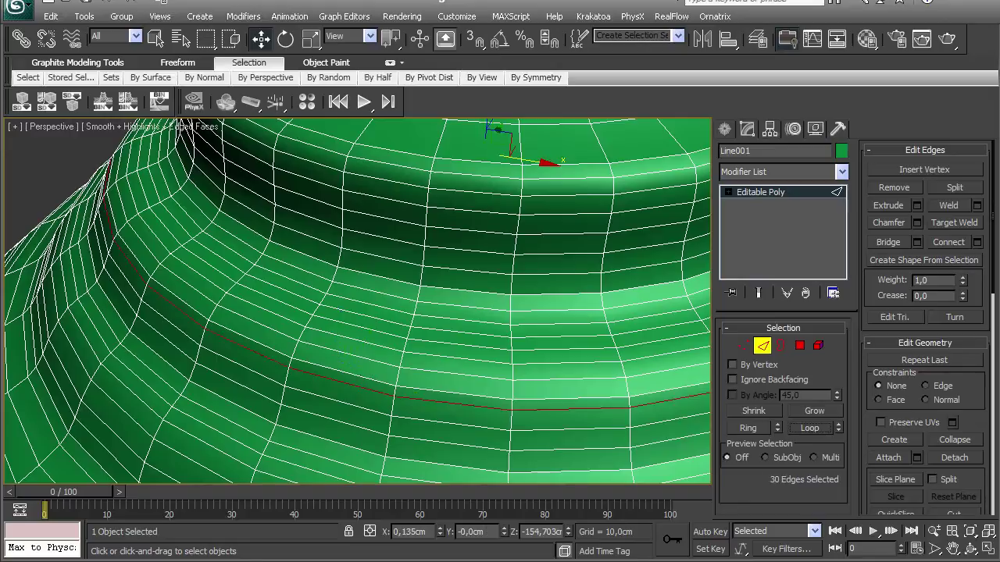
{"action": "key", "text": "ctrl+BackSpace"}
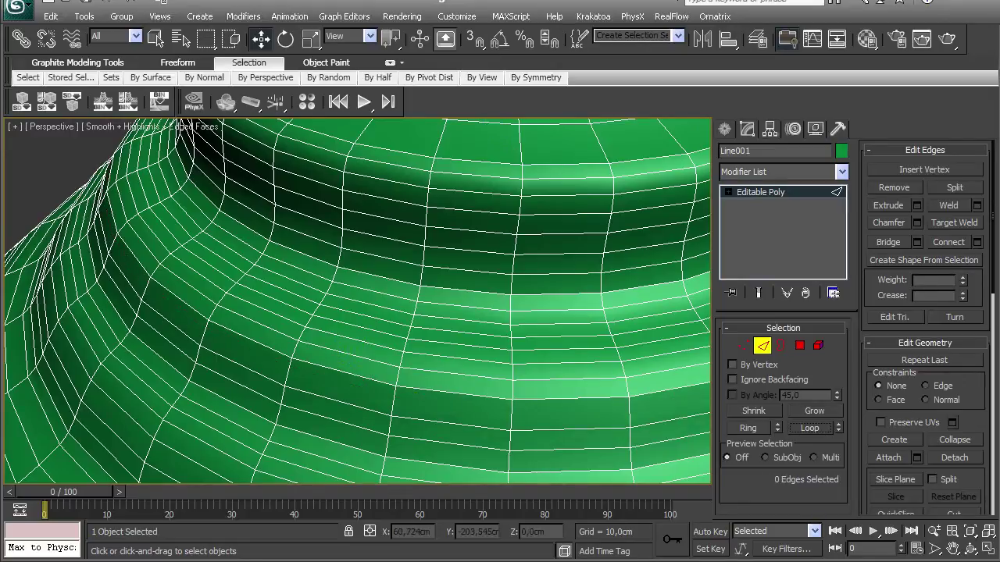
- Slide two neighbouring horizontal edge loops below the upper collar using the Edge constraint to even out their spacing
{"action": "left_click", "coordinate": [349, 404]}
{"action": "left_click", "coordinate": [809, 428]}
{"action": "middle_click_drag", "start_coordinate": [390, 359], "coordinate": [377, 250], "text": "alt"}
{"action": "scroll", "coordinate": [406, 305], "scroll_direction": "down", "scroll_amount": 5}
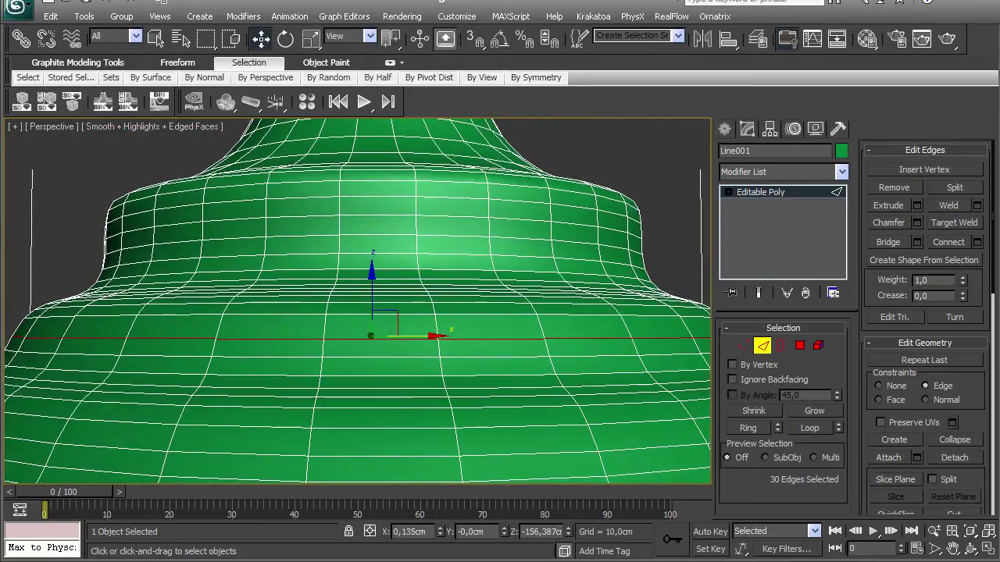
{"action": "mouse_move", "coordinate": [372, 293]}
{"action": "left_mouse_down"}
{"action": "mouse_move", "coordinate": [372, 283]}
{"action": "mouse_move", "coordinate": [372, 302]}
{"action": "mouse_move", "coordinate": [371, 290]}
{"action": "left_mouse_up"}
{"action": "left_click", "coordinate": [380, 357]}
{"action": "double_click", "coordinate": [379, 357]}
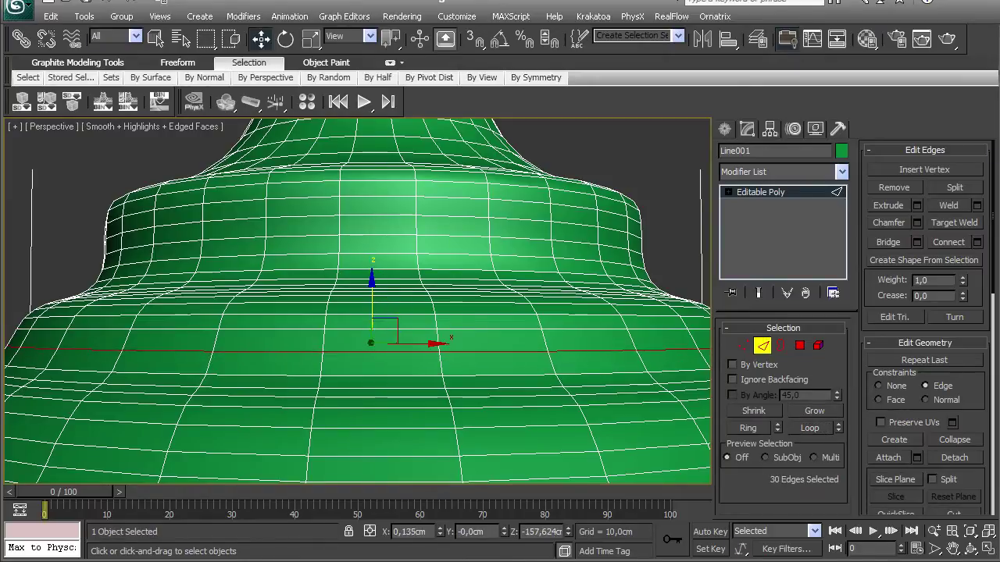
{"action": "left_click", "coordinate": [379, 329]}
{"action": "left_click", "coordinate": [810, 428]}
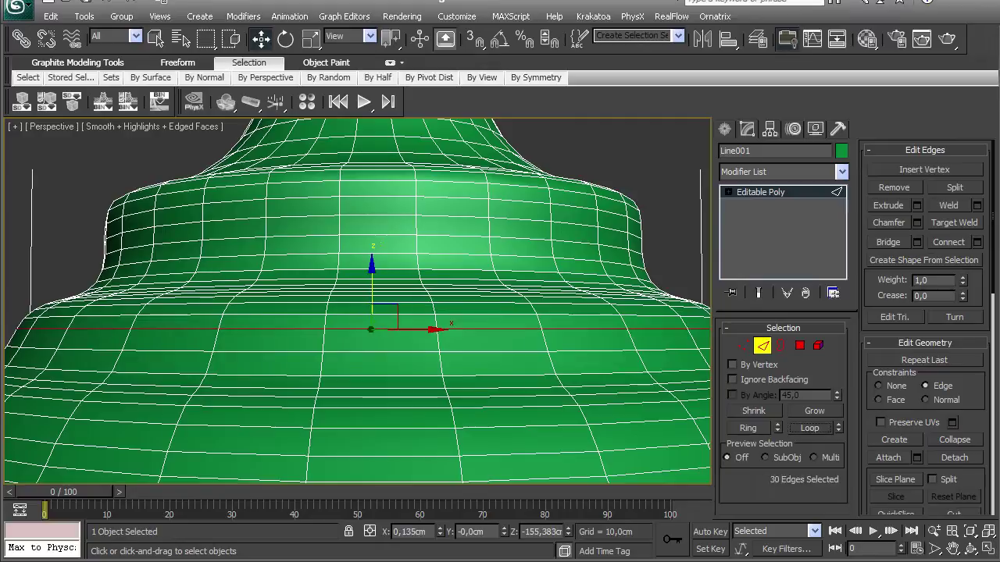
{"action": "left_click_drag", "start_coordinate": [372, 275], "coordinate": [372, 278]}
- Set the constraint back to None and remove one surplus horizontal edge loop below the adjusted loops
{"action": "scroll", "coordinate": [372, 280], "scroll_direction": "down", "scroll_amount": 3}
{"action": "middle_click_drag", "start_coordinate": [372, 279], "coordinate": [367, 351], "text": "alt"}
{"action": "scroll", "coordinate": [359, 344], "scroll_direction": "up", "scroll_amount": 6}
{"action": "left_click", "coordinate": [359, 348]}
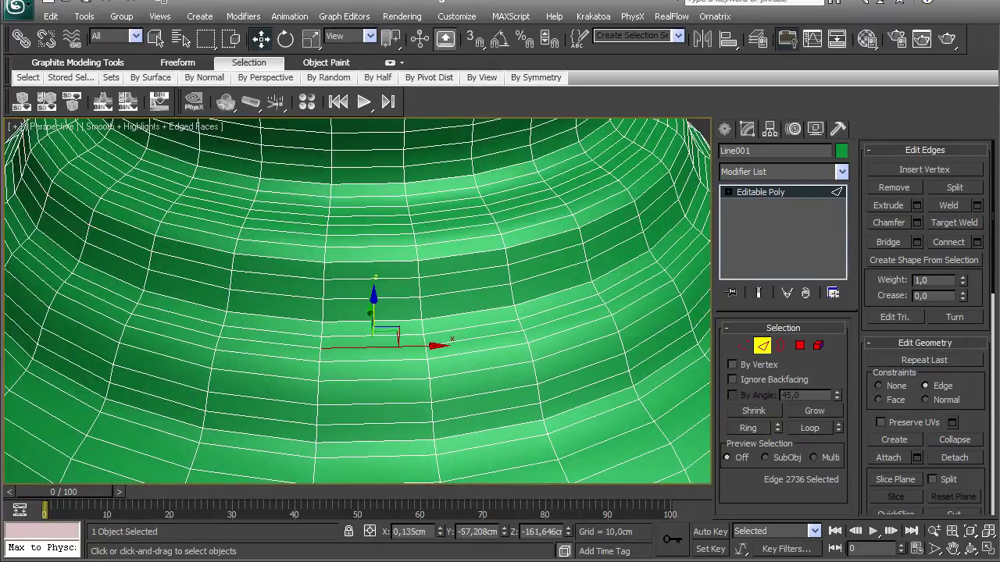
{"action": "left_click", "coordinate": [810, 428]}
{"action": "key", "text": "ctrl+BackSpace"}
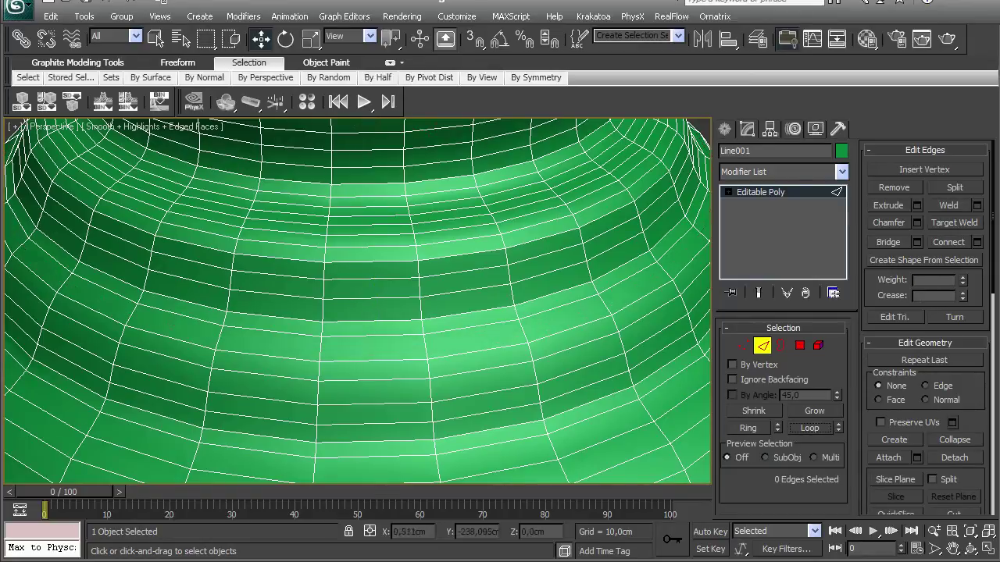
- Examine the edge loop spacing around the base's stepped transition and upper collar
{"action": "left_click", "coordinate": [368, 339]}
{"action": "scroll", "coordinate": [368, 338], "scroll_direction": "down", "scroll_amount": 6}
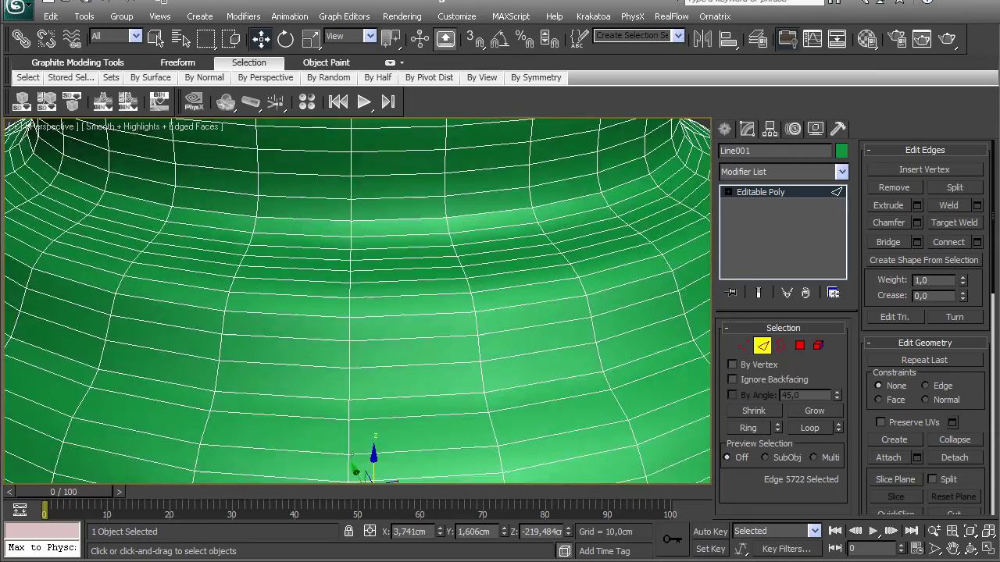
{"action": "middle_click_drag", "start_coordinate": [368, 339], "coordinate": [357, 371], "text": "alt"}
{"action": "scroll", "coordinate": [361, 336], "scroll_direction": "up", "scroll_amount": 4}
{"action": "scroll", "coordinate": [361, 336], "scroll_direction": "down", "scroll_amount": 5}
{"action": "scroll", "coordinate": [360, 328], "scroll_direction": "up", "scroll_amount": 5}
{"action": "left_click", "coordinate": [353, 269]}
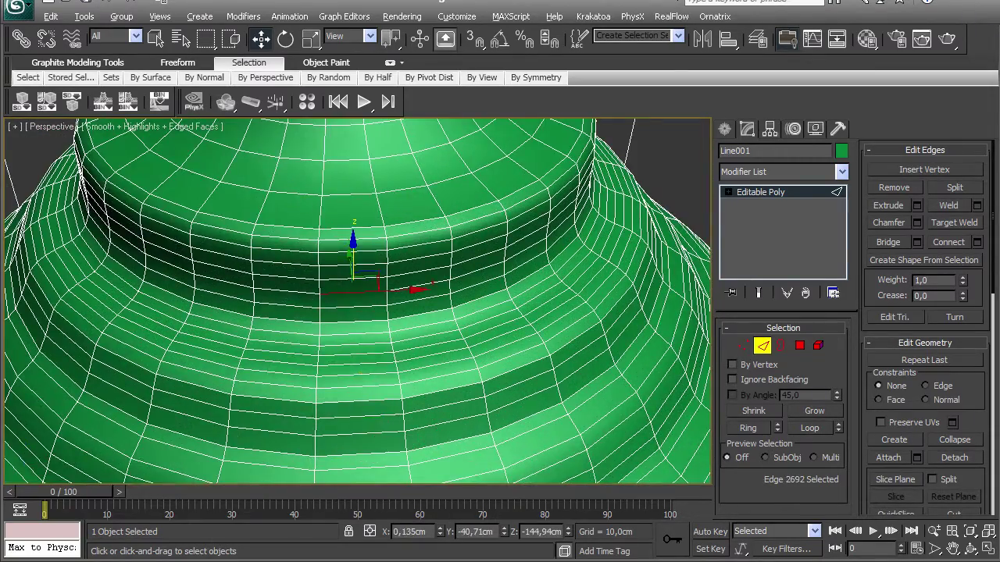
{"action": "scroll", "coordinate": [353, 270], "scroll_direction": "up", "scroll_amount": 3}
{"action": "scroll", "coordinate": [357, 302], "scroll_direction": "down", "scroll_amount": 6}
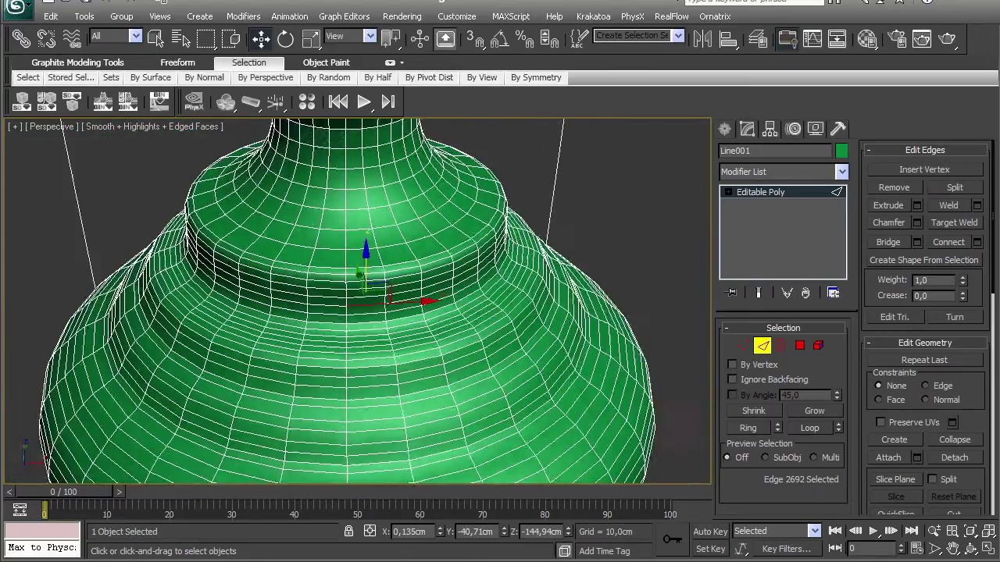
{"action": "scroll", "coordinate": [357, 301], "scroll_direction": "up", "scroll_amount": 2}
{"action": "scroll", "coordinate": [357, 301], "scroll_direction": "down", "scroll_amount": 7}
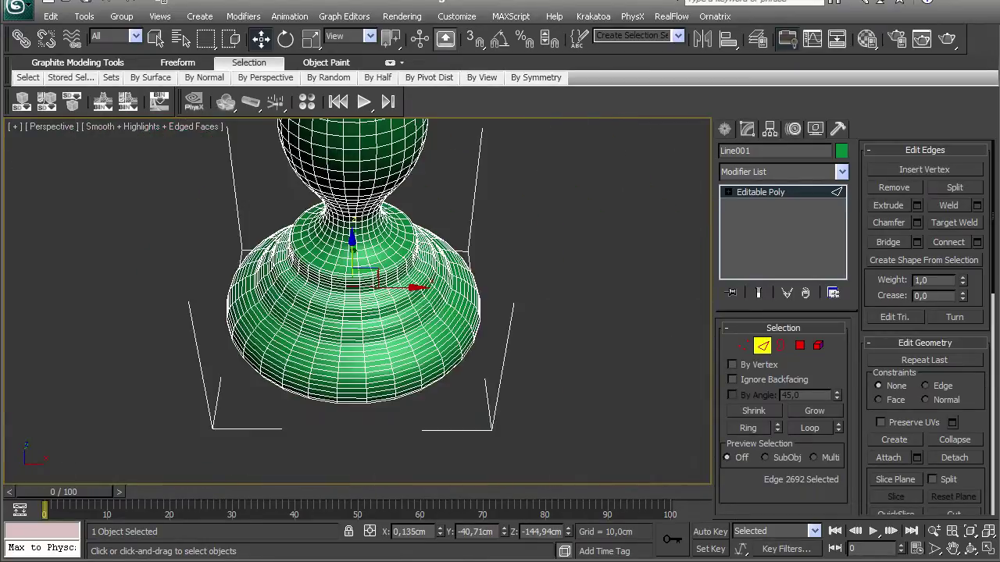
- Connect the long vertical edges on the tapered stem above the vase-shaped bulge with 5 segments
{"action": "middle_click_drag", "start_coordinate": [357, 301], "coordinate": [368, 124], "text": "alt"}
{"action": "scroll", "coordinate": [365, 256], "scroll_direction": "up", "scroll_amount": 4}
{"action": "scroll", "coordinate": [364, 141], "scroll_direction": "up", "scroll_amount": 3}
{"action": "middle_click_drag", "start_coordinate": [365, 219], "coordinate": [365, 476]}
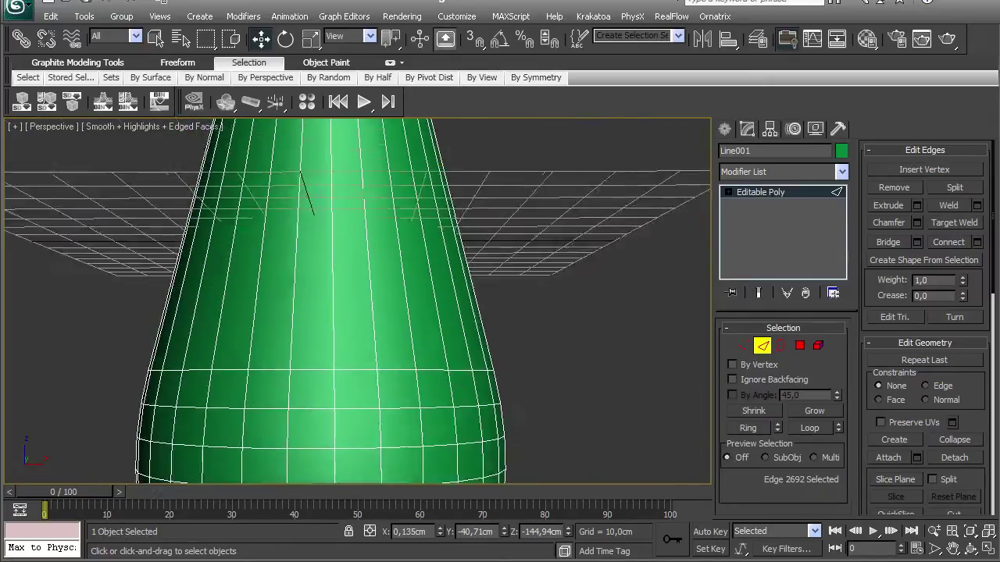
{"action": "scroll", "coordinate": [364, 476], "scroll_direction": "down", "scroll_amount": 5}
{"action": "left_click_drag", "start_coordinate": [226, 234], "coordinate": [461, 293]}
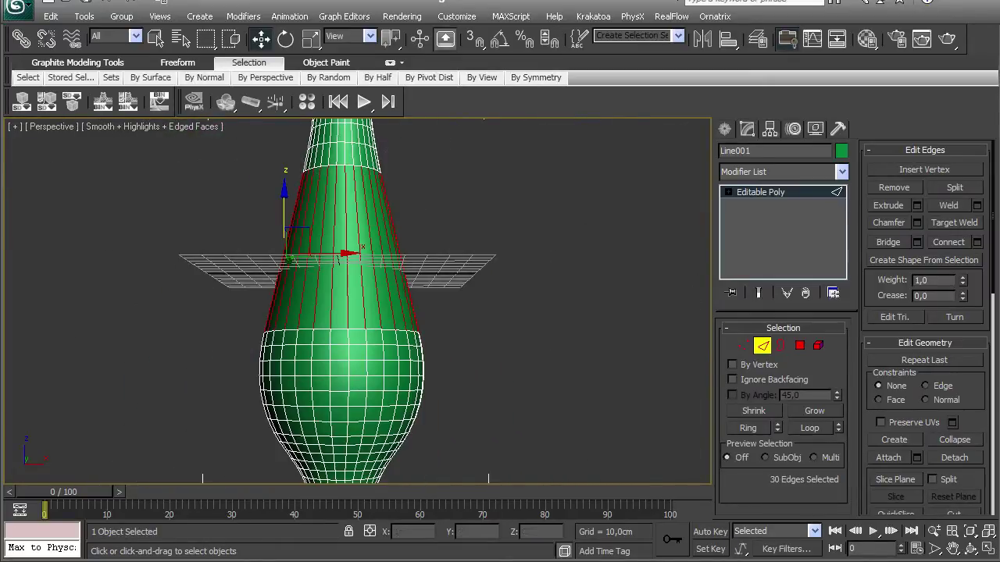
{"action": "left_click", "coordinate": [977, 242]}
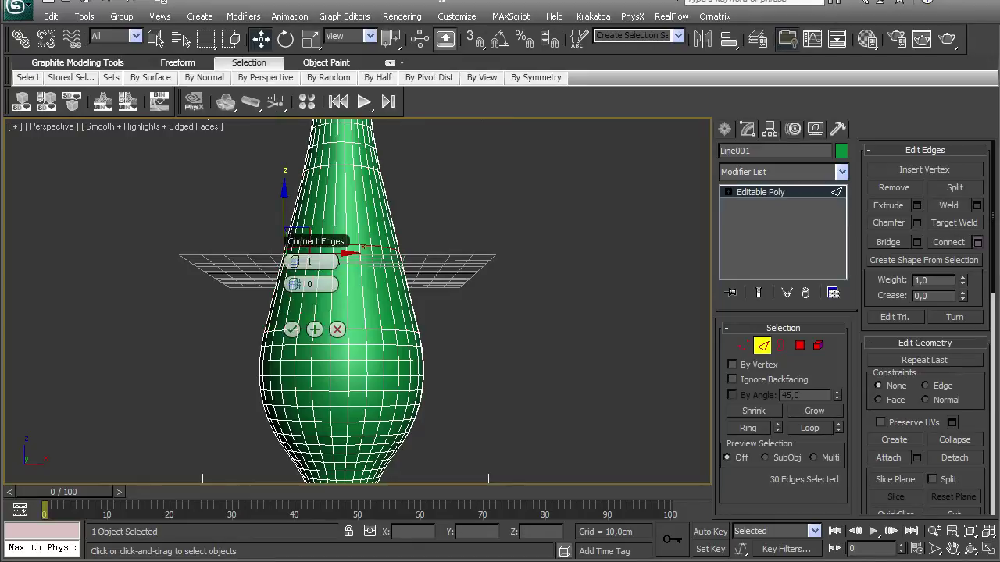
{"action": "mouse_move", "coordinate": [299, 262]}
{"action": "left_mouse_down"}
{"action": "mouse_move", "coordinate": [300, 250]}
{"action": "mouse_move", "coordinate": [296, 257]}
{"action": "left_mouse_up"}
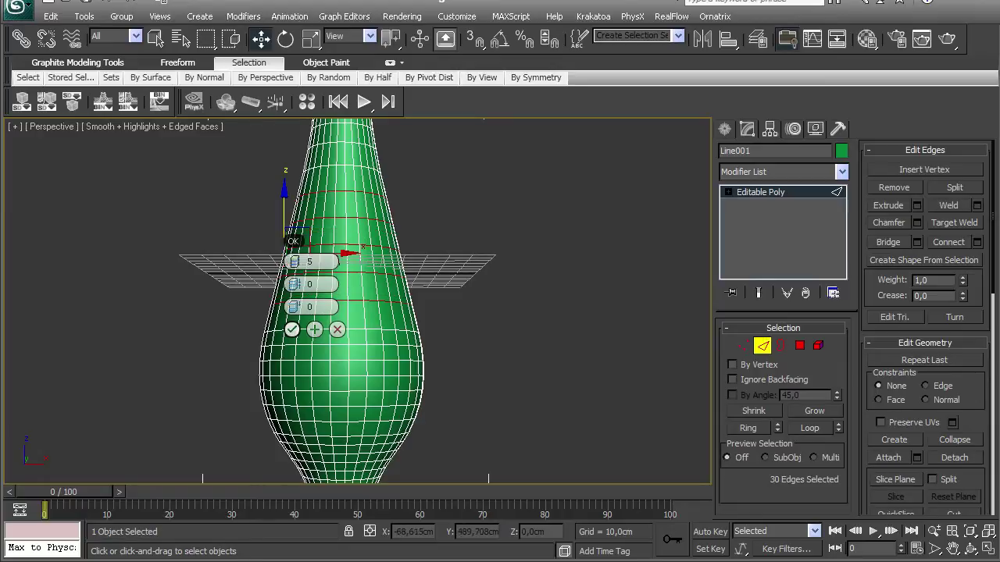
{"action": "left_click", "coordinate": [292, 329]}
- Remove three alternating horizontal edge loops around the narrow neck above the base's collar
{"action": "middle_click_drag", "start_coordinate": [338, 262], "coordinate": [337, 121]}
{"action": "scroll", "coordinate": [342, 213], "scroll_direction": "up", "scroll_amount": 2}
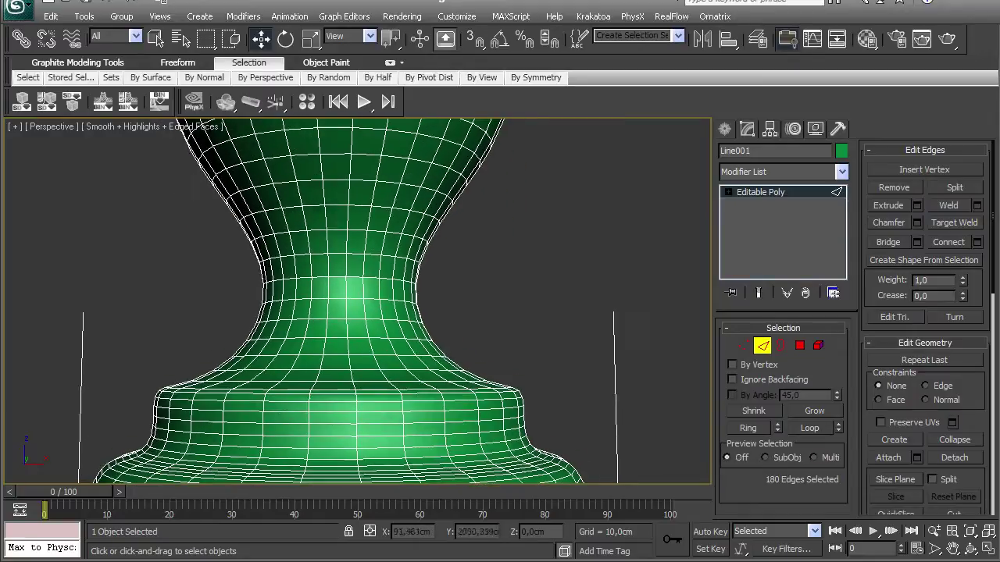
{"action": "left_click", "coordinate": [337, 356]}
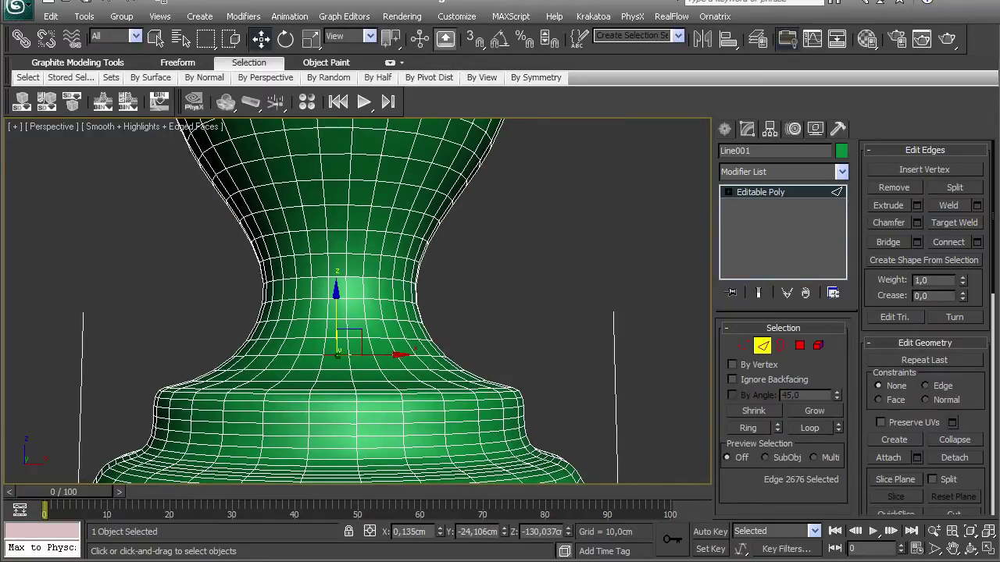
{"action": "left_click", "coordinate": [338, 320], "text": "ctrl"}
{"action": "left_click", "coordinate": [339, 277], "text": "ctrl"}
{"action": "left_click", "coordinate": [337, 277], "text": "ctrl"}
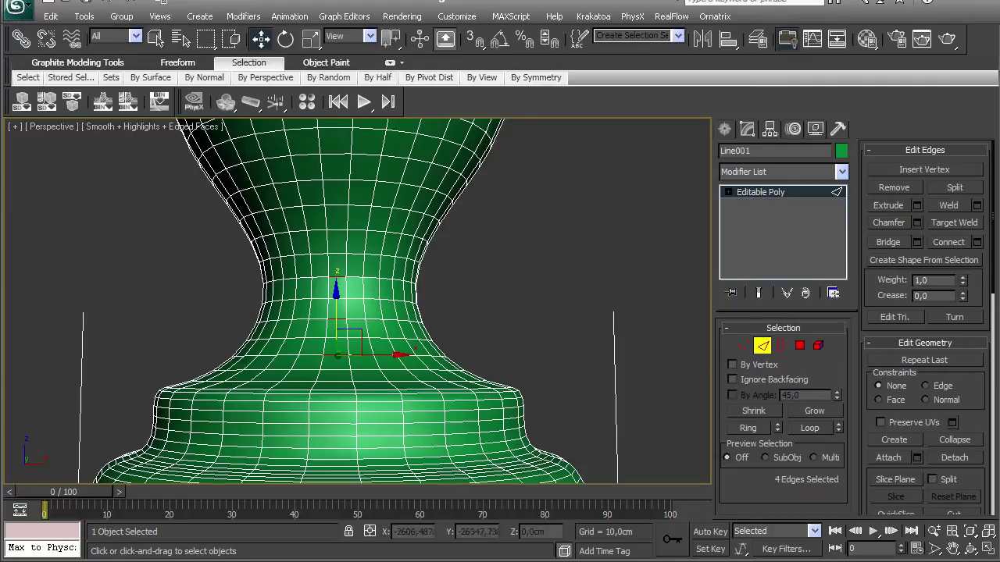
{"action": "key", "text": "ctrl+z"}
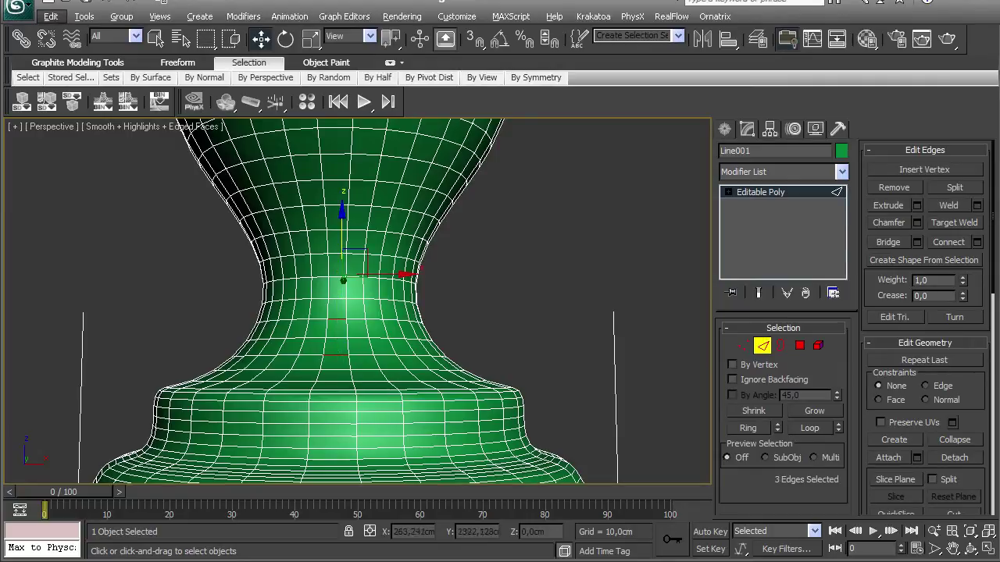
{"action": "key", "text": "ctrl+z"}
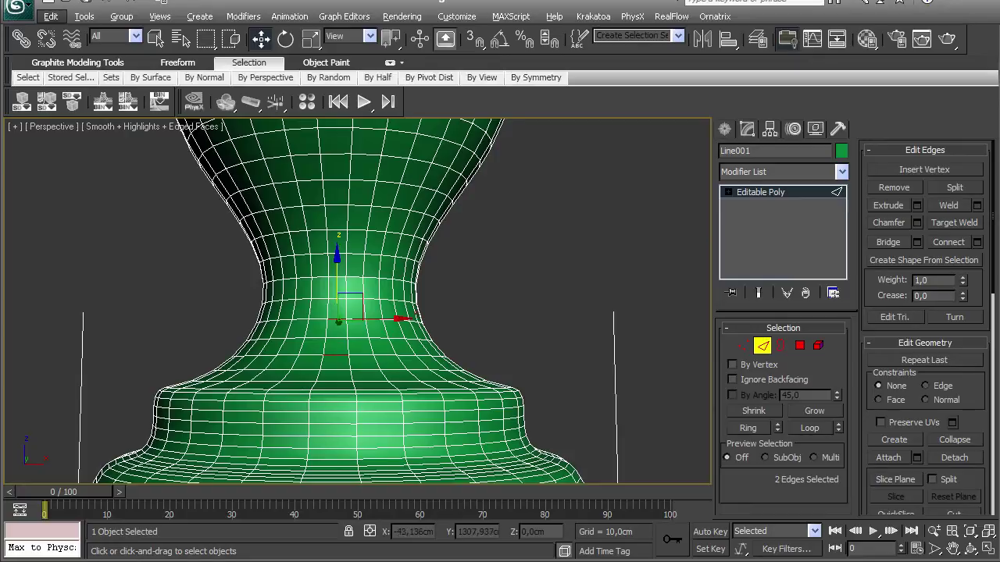
{"action": "key", "text": "ctrl+z"}
{"action": "key", "text": "ctrl+y"}
{"action": "key", "text": "ctrl+y"}
{"action": "key", "text": "ctrl+y"}
{"action": "left_click", "coordinate": [810, 428]}
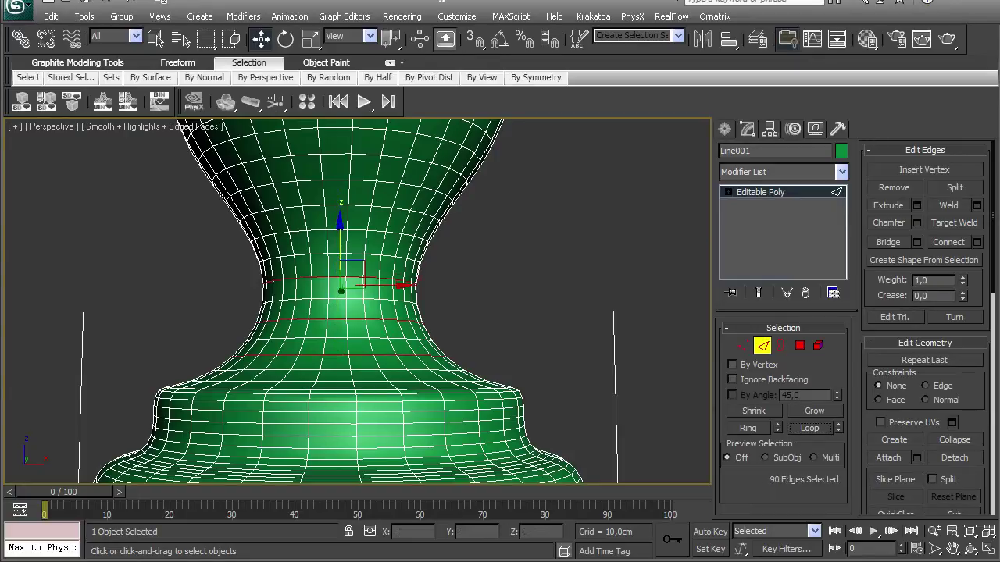
{"action": "key", "text": "ctrl+BackSpace"}
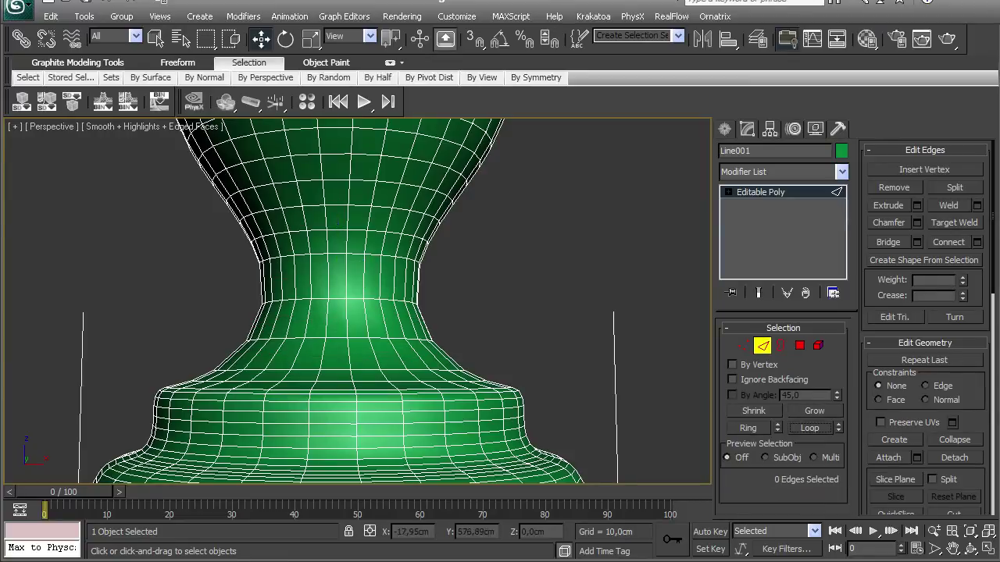
- Remove two alternating horizontal edge loops from the flaring section just above the narrow neck
{"action": "left_click", "coordinate": [338, 229]}
{"action": "left_click", "coordinate": [338, 134], "text": "ctrl"}
{"action": "left_click", "coordinate": [810, 428]}
{"action": "key", "text": "ctrl+BackSpace"}
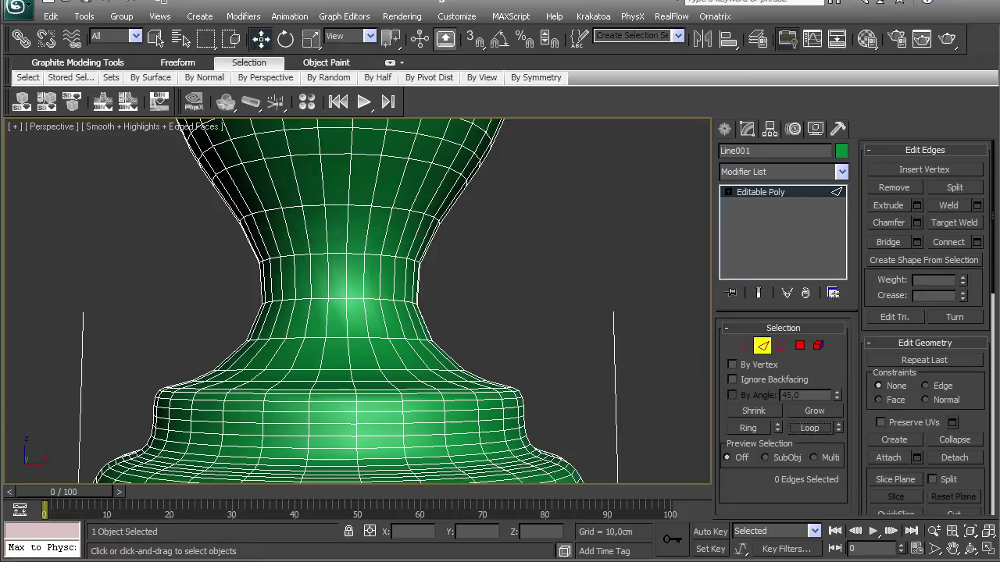
{"action": "scroll", "coordinate": [353, 251], "scroll_direction": "down", "scroll_amount": 5}
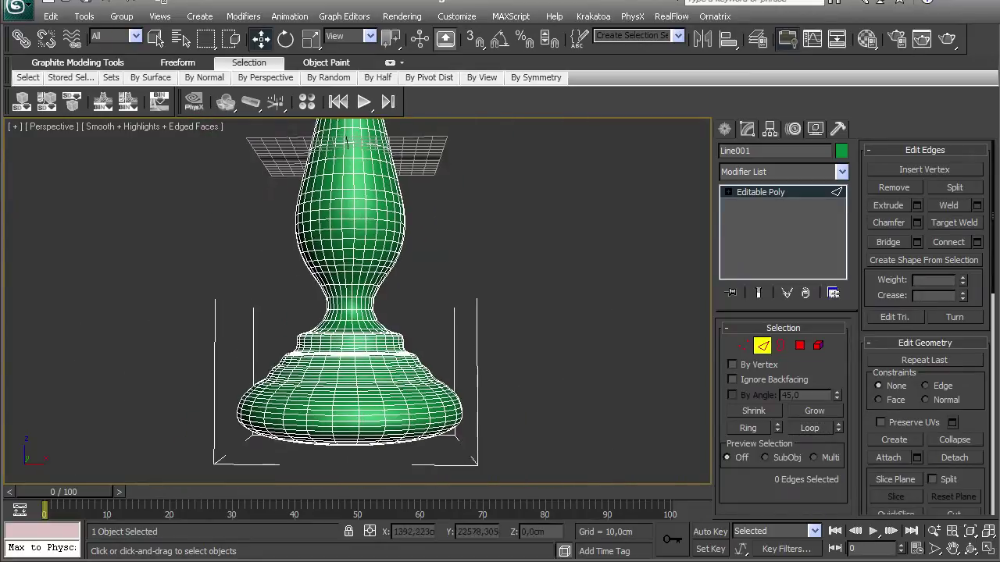
- Remove two horizontal edge loops from the lower half of the vase-shaped bulge
{"action": "scroll", "coordinate": [364, 178], "scroll_direction": "up", "scroll_amount": 3}
{"action": "scroll", "coordinate": [344, 227], "scroll_direction": "up", "scroll_amount": 3}
{"action": "left_click", "coordinate": [332, 258]}
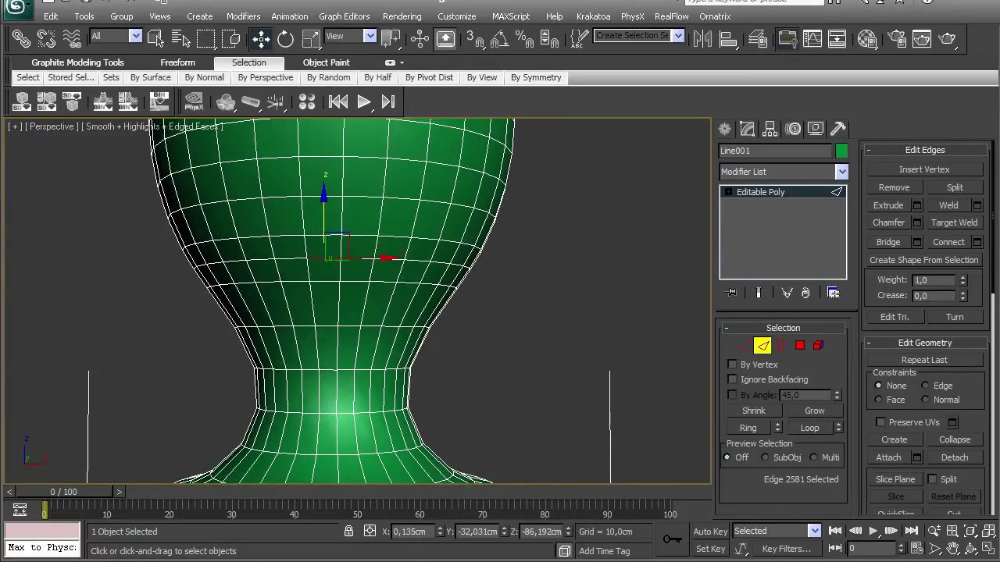
{"action": "left_click", "coordinate": [810, 428]}
{"action": "middle_click_drag", "start_coordinate": [328, 258], "coordinate": [328, 321]}
{"action": "left_click", "coordinate": [317, 269]}
{"action": "left_click", "coordinate": [810, 428]}
{"action": "key", "text": "ctrl+d"}
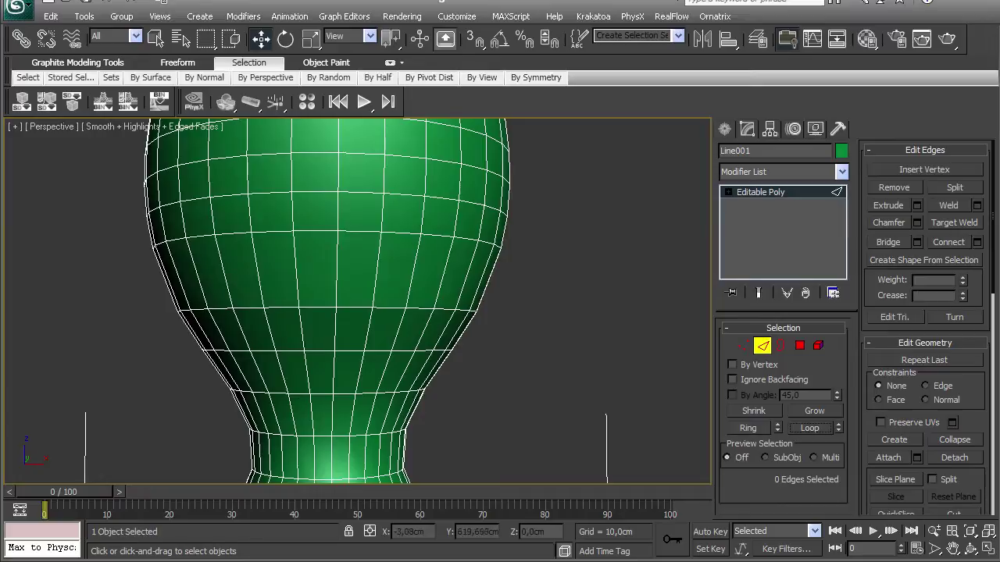
- Set the Edge constraint and slide two horizontal loops down the vase-shaped bulge to even out the gap in the lower half
{"action": "left_click", "coordinate": [360, 230]}
{"action": "left_click", "coordinate": [809, 428]}
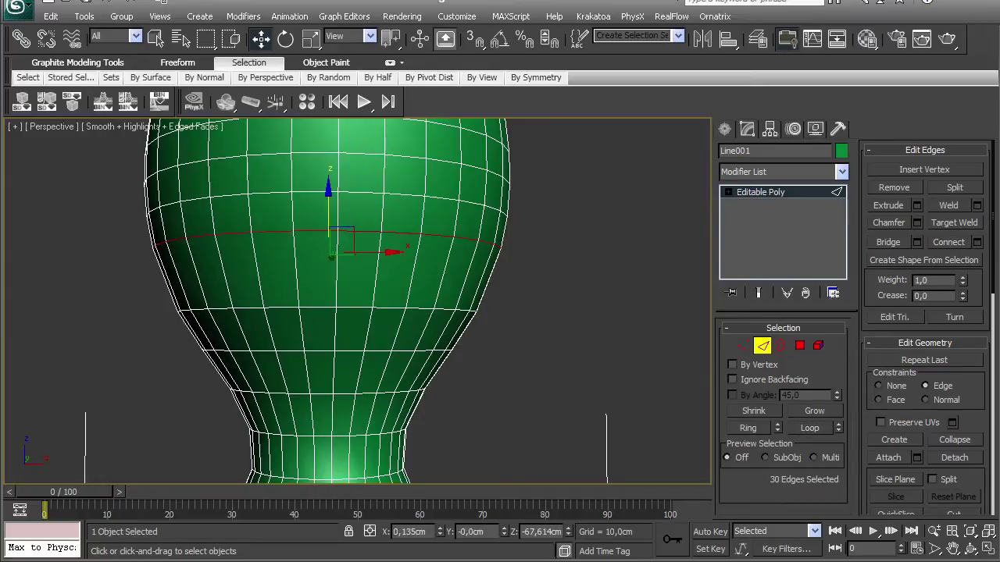
{"action": "middle_click_drag", "start_coordinate": [329, 211], "coordinate": [313, 303]}
{"action": "left_click", "coordinate": [298, 292]}
{"action": "left_click", "coordinate": [297, 287]}
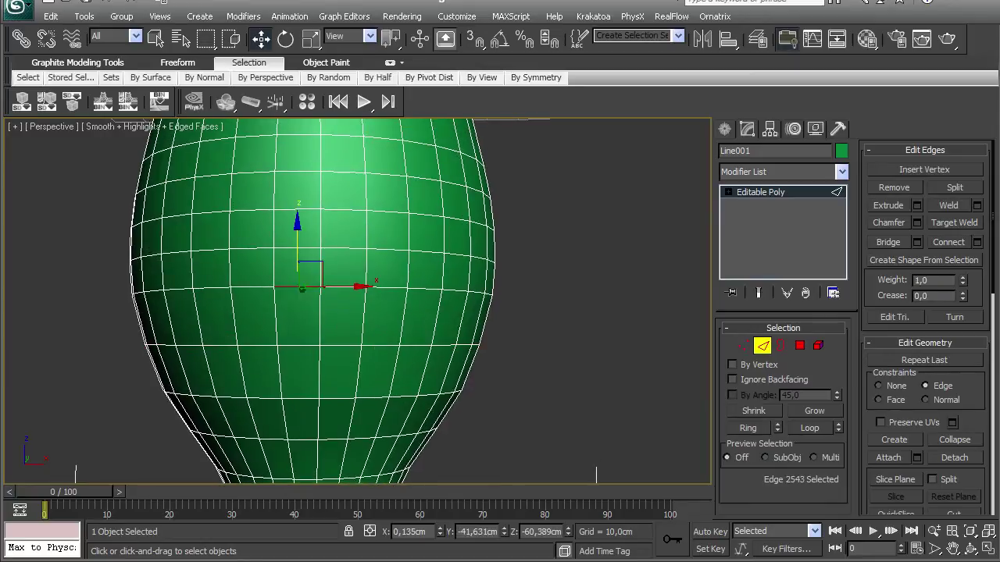
{"action": "left_click", "coordinate": [810, 428]}
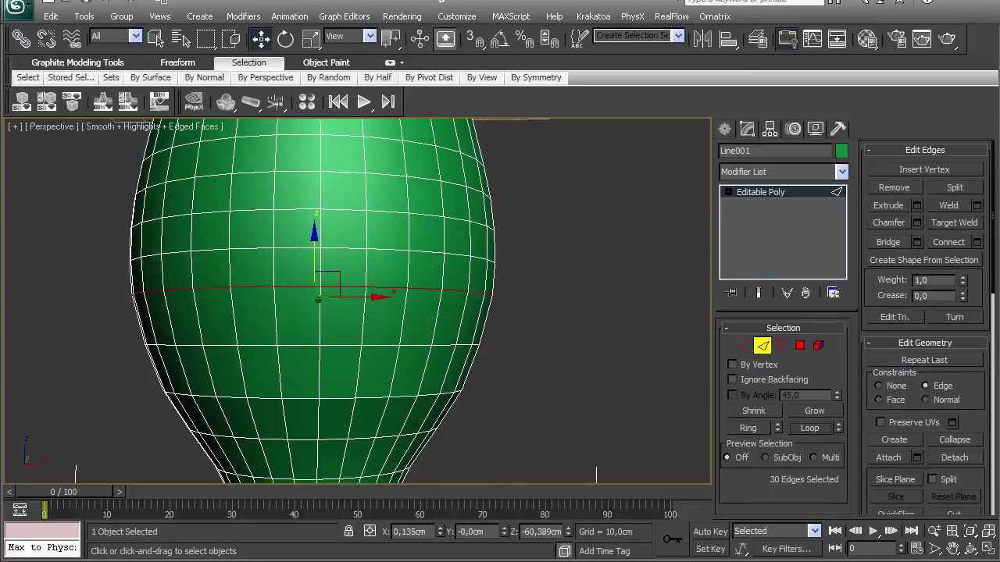
{"action": "middle_click_drag", "start_coordinate": [312, 312], "coordinate": [313, 297], "text": "alt"}
- Slide the horizontal loops around the bulge's widest part and upper half along the surface to even out their spacing
{"action": "left_click", "coordinate": [289, 281]}
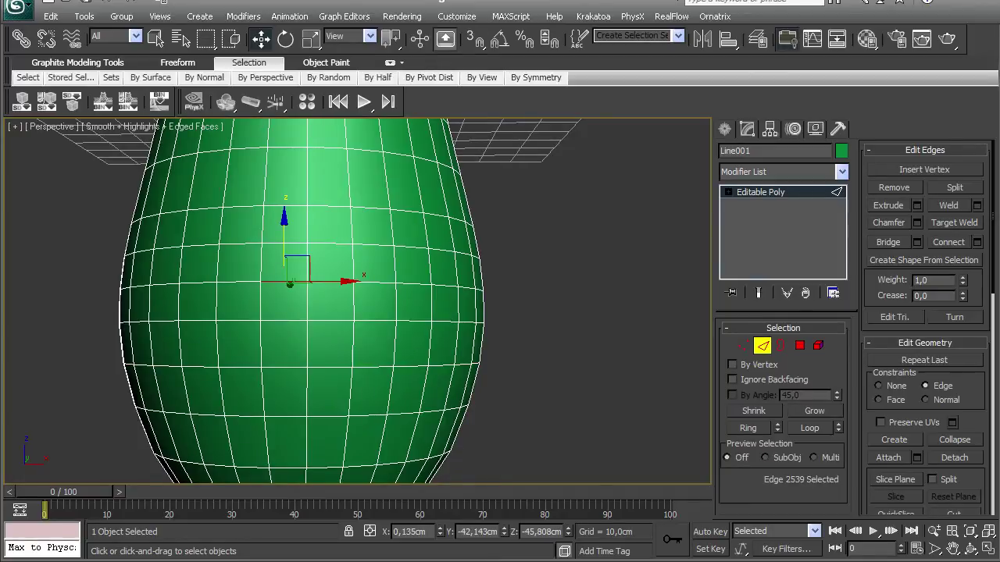
{"action": "scroll", "coordinate": [281, 207], "scroll_direction": "down", "scroll_amount": 5}
{"action": "middle_click_drag", "start_coordinate": [281, 207], "coordinate": [278, 205], "text": "alt"}
{"action": "scroll", "coordinate": [278, 204], "scroll_direction": "up", "scroll_amount": 5}
{"action": "left_click", "coordinate": [777, 425]}
{"action": "left_click", "coordinate": [809, 428]}
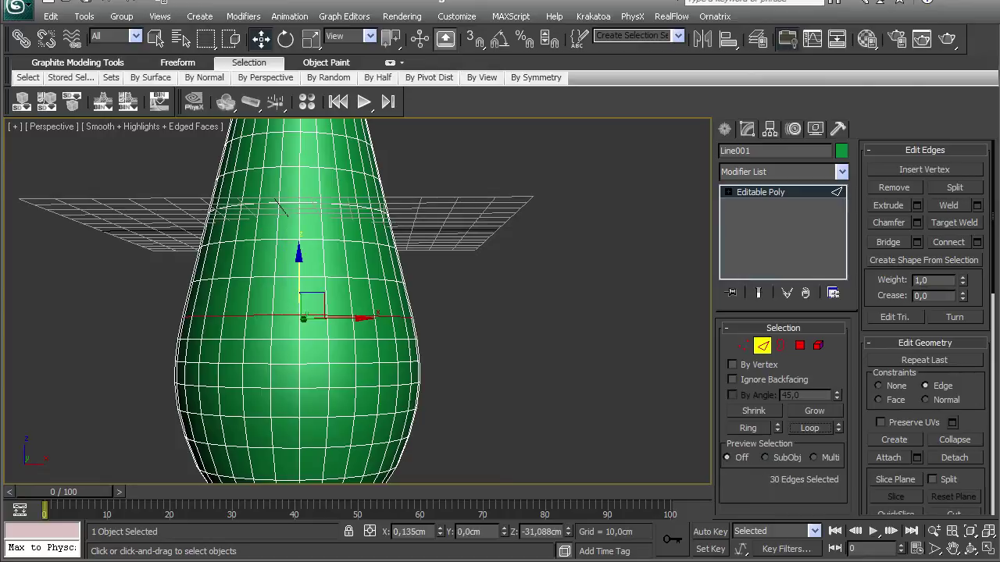
{"action": "left_click_drag", "start_coordinate": [299, 270], "coordinate": [299, 262]}
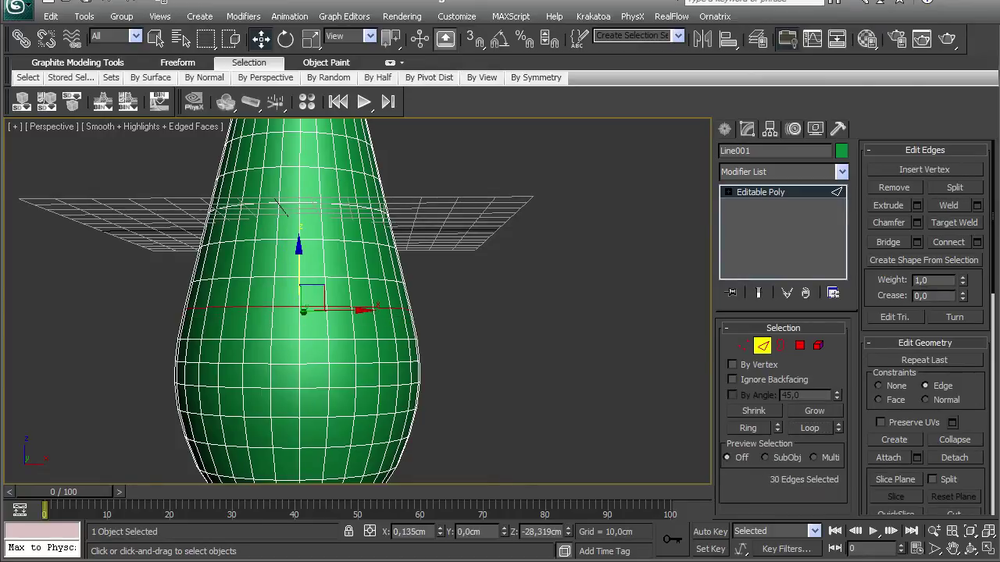
{"action": "left_click", "coordinate": [266, 339]}
{"action": "left_click", "coordinate": [809, 428]}
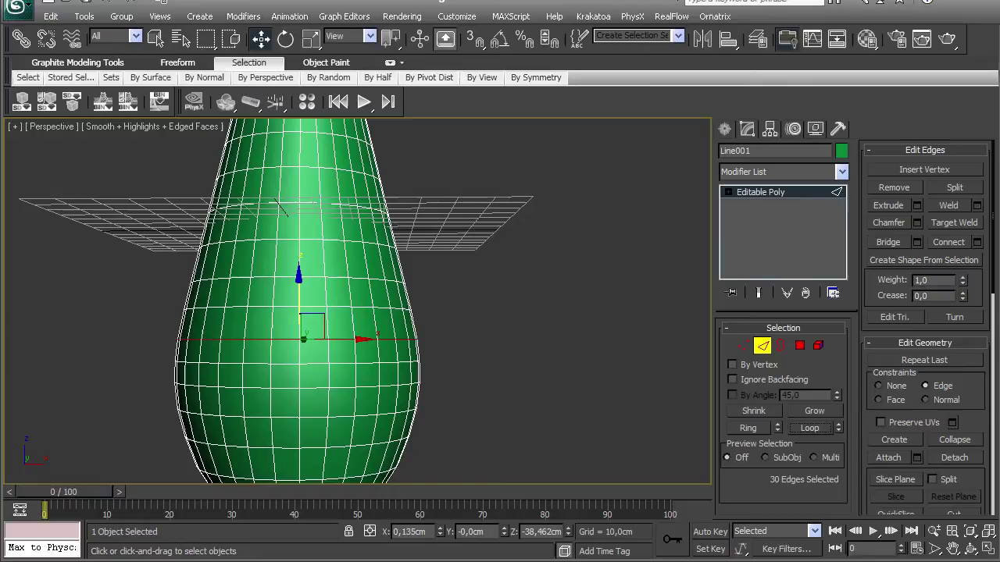
{"action": "left_click", "coordinate": [266, 360]}
{"action": "left_click", "coordinate": [809, 428]}
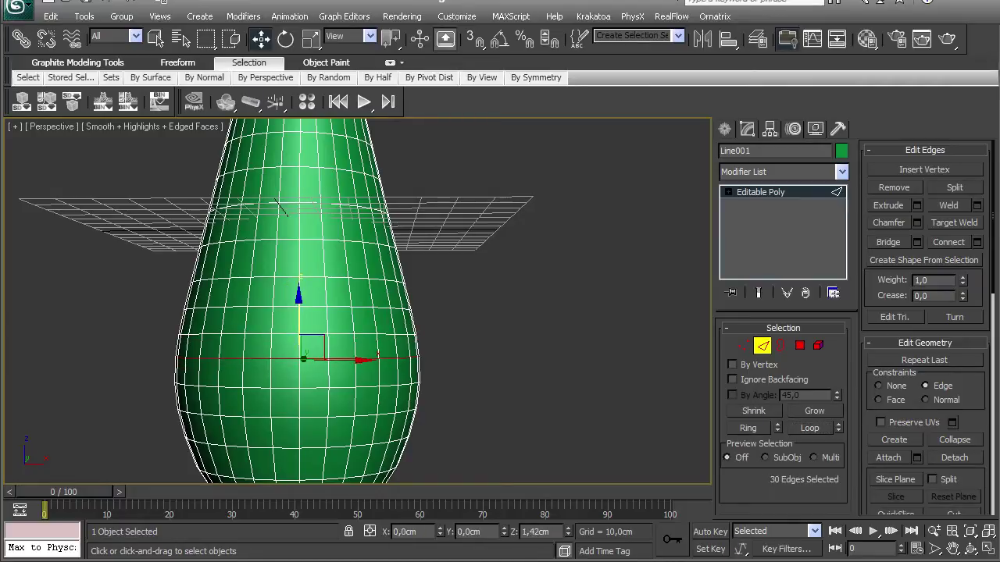
- Remove four alternating horizontal edge loops from the underside of the rounded collar at the top of the stem
{"action": "scroll", "coordinate": [278, 202], "scroll_direction": "down", "scroll_amount": 3}
{"action": "scroll", "coordinate": [320, 203], "scroll_direction": "up", "scroll_amount": 4}
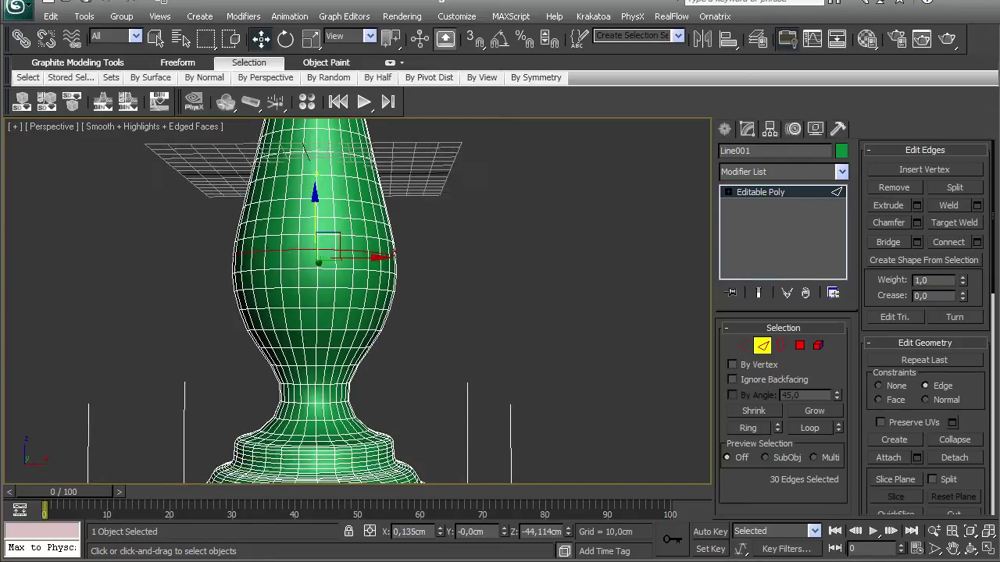
{"action": "middle_click_drag", "start_coordinate": [273, 275], "coordinate": [273, 476]}
{"action": "scroll", "coordinate": [234, 234], "scroll_direction": "up", "scroll_amount": 5}
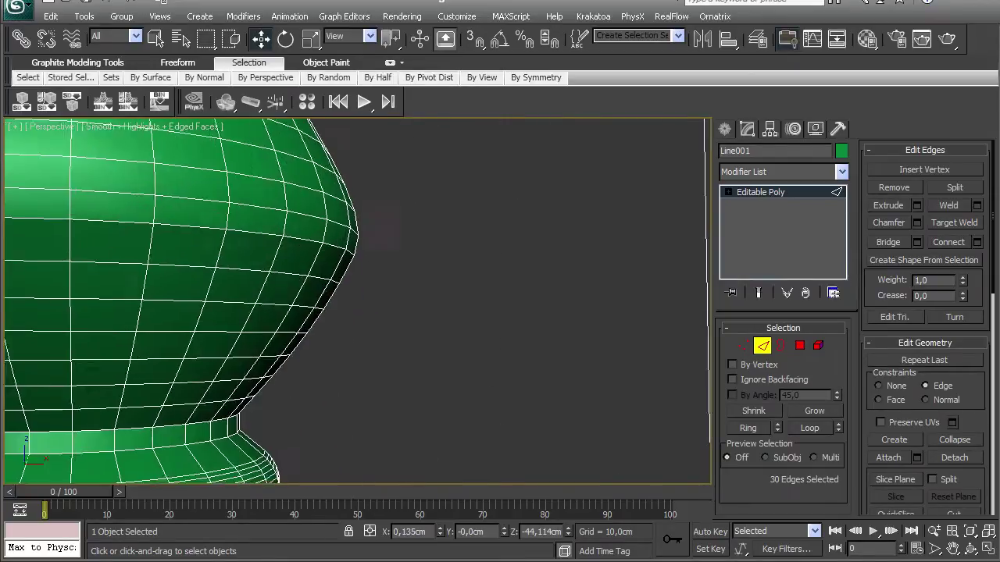
{"action": "key", "text": "z"}
{"action": "left_click", "coordinate": [305, 344]}
{"action": "middle_click_drag", "start_coordinate": [352, 313], "coordinate": [352, 355], "text": "alt"}
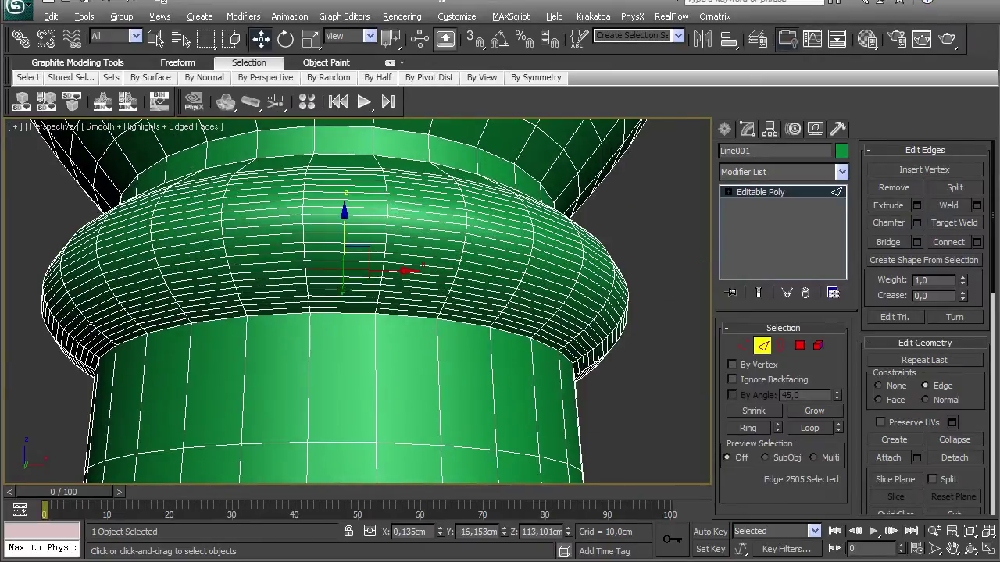
{"action": "scroll", "coordinate": [355, 301], "scroll_direction": "up", "scroll_amount": 3}
{"action": "left_click", "coordinate": [328, 321]}
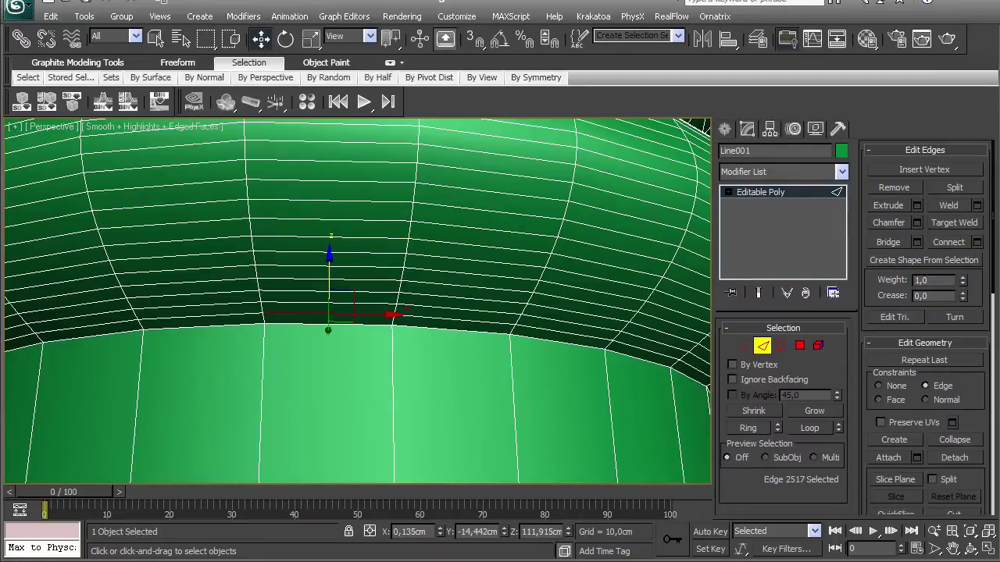
{"action": "left_click", "coordinate": [328, 290], "text": "ctrl"}
{"action": "left_click", "coordinate": [328, 264], "text": "ctrl"}
{"action": "left_click", "coordinate": [328, 238], "text": "ctrl"}
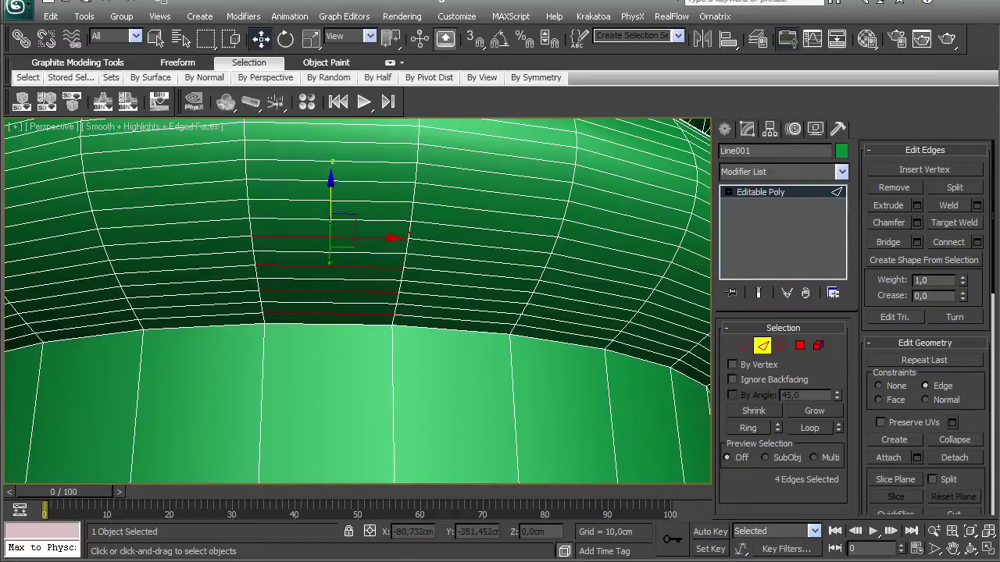
{"action": "left_click", "coordinate": [810, 428]}
{"action": "key", "text": "ctrl+BackSpace"}
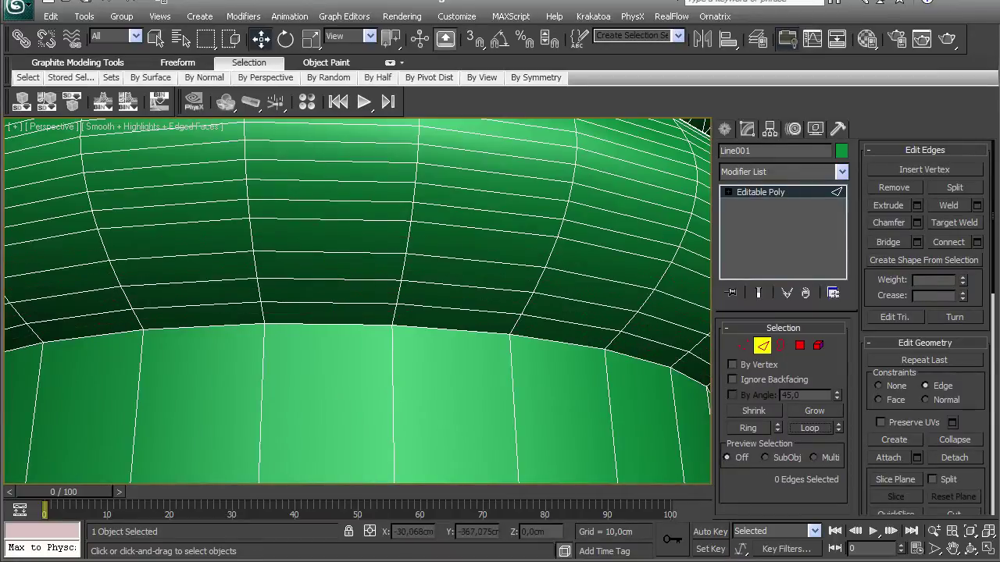
- Remove three more alternating horizontal edge loops from the lower middle of the rounded collar
{"action": "left_click", "coordinate": [328, 200]}
{"action": "left_click", "coordinate": [328, 160], "text": "ctrl"}
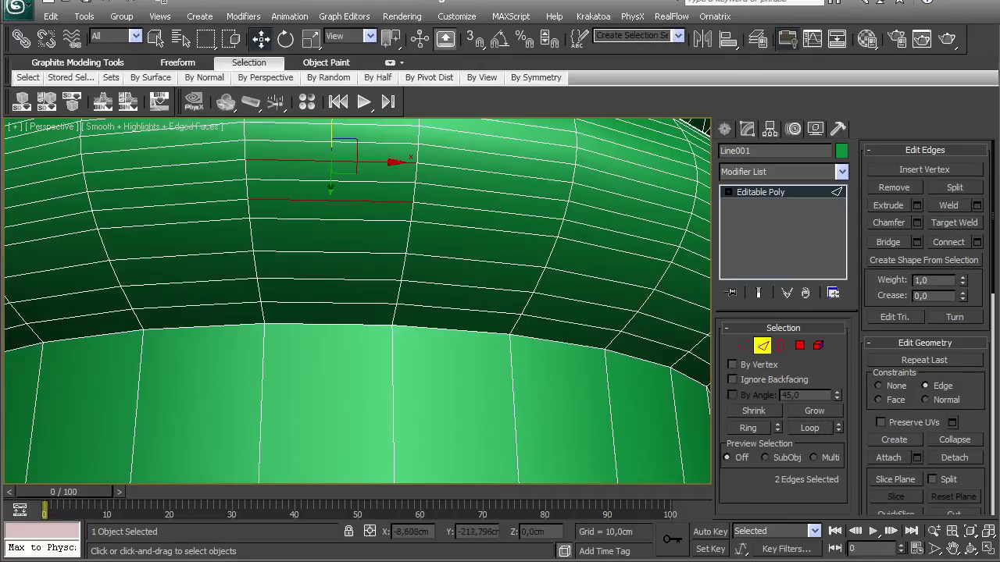
{"action": "left_click", "coordinate": [328, 121], "text": "ctrl"}
{"action": "scroll", "coordinate": [328, 149], "scroll_direction": "down", "scroll_amount": 5}
{"action": "middle_click_drag", "start_coordinate": [336, 156], "coordinate": [344, 226], "text": "alt"}
{"action": "scroll", "coordinate": [351, 235], "scroll_direction": "up", "scroll_amount": 8}
{"action": "scroll", "coordinate": [351, 235], "scroll_direction": "down", "scroll_amount": 2}
{"action": "scroll", "coordinate": [358, 301], "scroll_direction": "down", "scroll_amount": 3}
{"action": "left_click", "coordinate": [809, 428]}
{"action": "key", "text": "ctrl+d"}
- Remove two alternating horizontal loops from the rounded collar's middle and one more near its upper edge
{"action": "left_click", "coordinate": [275, 266]}
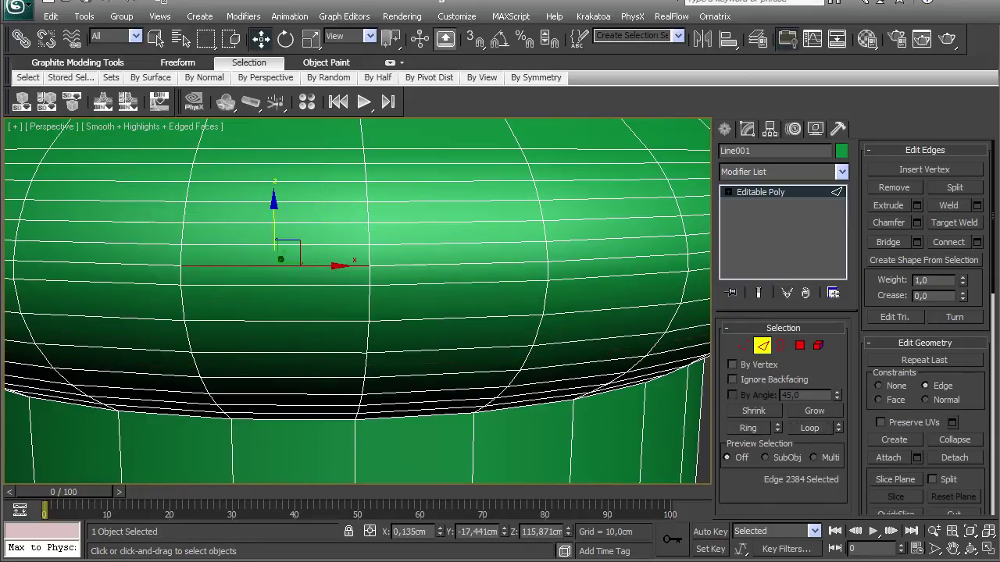
{"action": "left_click", "coordinate": [276, 223], "text": "ctrl"}
{"action": "left_click", "coordinate": [810, 428]}
{"action": "key", "text": "ctrl+d"}
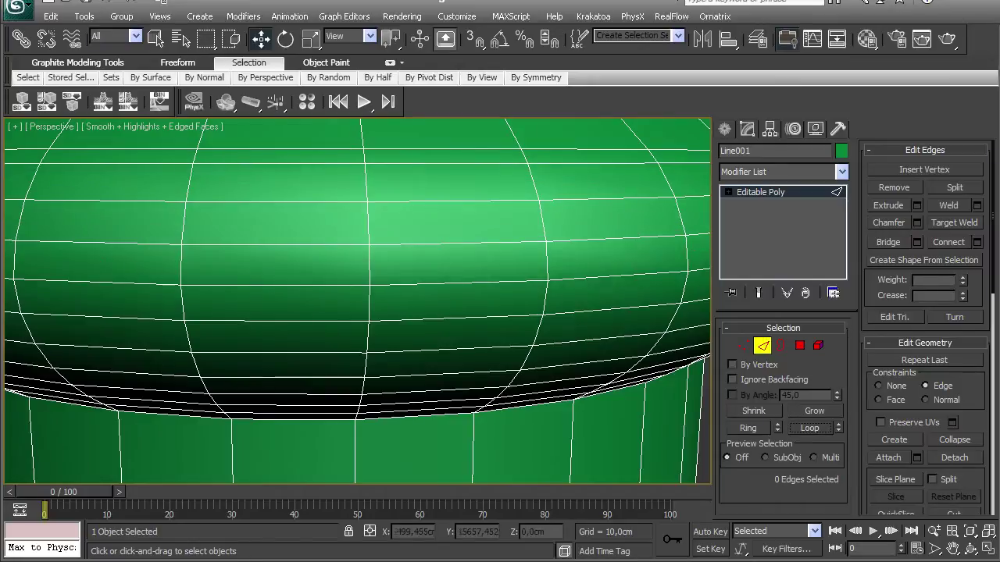
{"action": "left_click", "coordinate": [285, 149]}
{"action": "left_click", "coordinate": [809, 428]}
{"action": "key", "text": "ctrl+d"}
- Remove closely spaced horizontal edge loops from the rounded bowl section below the candlestick's wide top
{"action": "scroll", "coordinate": [358, 302], "scroll_direction": "down", "scroll_amount": 5}
{"action": "scroll", "coordinate": [377, 264], "scroll_direction": "down", "scroll_amount": 5}
{"action": "scroll", "coordinate": [385, 187], "scroll_direction": "up", "scroll_amount": 5}
{"action": "middle_click_drag", "start_coordinate": [360, 235], "coordinate": [359, 351]}
{"action": "scroll", "coordinate": [352, 234], "scroll_direction": "up", "scroll_amount": 5}
{"action": "middle_click_drag", "start_coordinate": [359, 296], "coordinate": [359, 187], "text": "alt"}
{"action": "scroll", "coordinate": [359, 234], "scroll_direction": "up", "scroll_amount": 4}
{"action": "left_click", "coordinate": [334, 300]}
{"action": "left_click", "coordinate": [418, 304], "text": "ctrl"}
{"action": "left_click", "coordinate": [809, 428]}
{"action": "key", "text": "ctrl+d"}
- Remove one horizontal edge loop near the bowl section's upper rim and another lower down on the bowl
{"action": "left_click", "coordinate": [389, 270]}
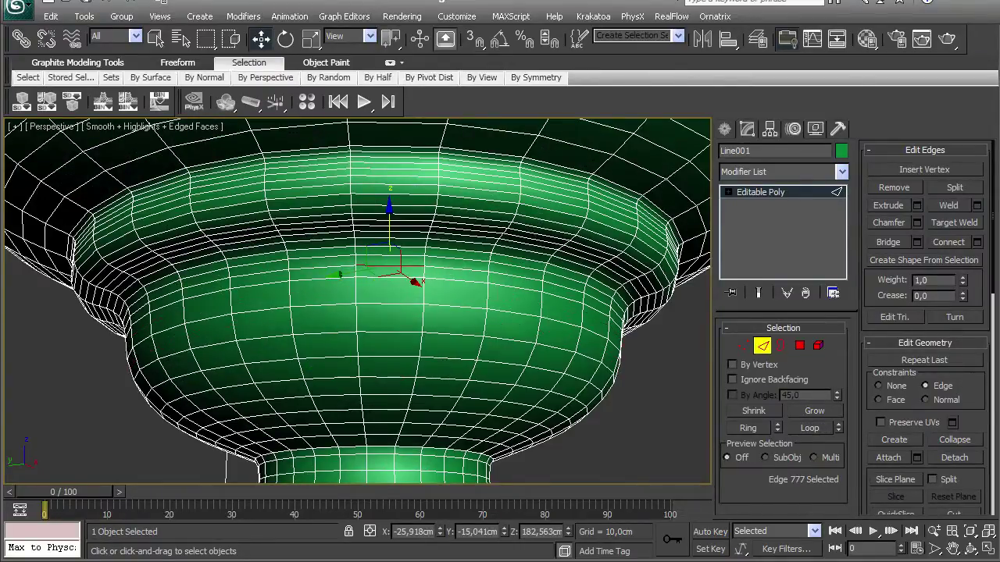
{"action": "left_click", "coordinate": [809, 428]}
{"action": "key", "text": "ctrl+d"}
{"action": "middle_click_drag", "start_coordinate": [360, 368], "coordinate": [359, 249]}
{"action": "left_click", "coordinate": [409, 351]}
{"action": "left_click", "coordinate": [809, 428]}
{"action": "key", "text": "ctrl+d"}
- Remove the horizontal edge loop along the upper border of the narrow ring above the bowl section
{"action": "scroll", "coordinate": [360, 302], "scroll_direction": "down", "scroll_amount": 3}
{"action": "middle_click_drag", "start_coordinate": [367, 250], "coordinate": [348, 337]}
{"action": "scroll", "coordinate": [348, 336], "scroll_direction": "up", "scroll_amount": 4}
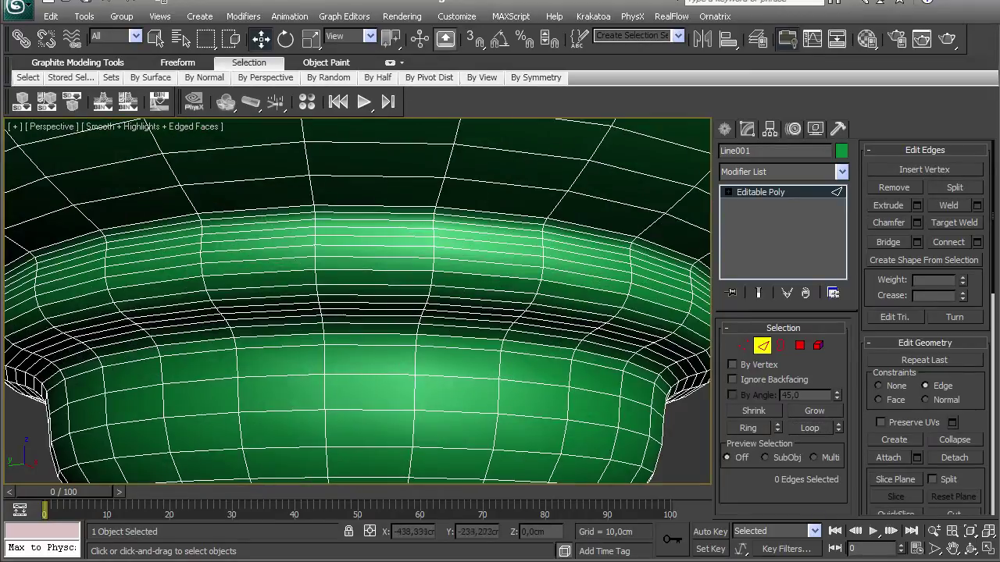
{"action": "left_click", "coordinate": [400, 231]}
{"action": "left_click", "coordinate": [402, 227]}
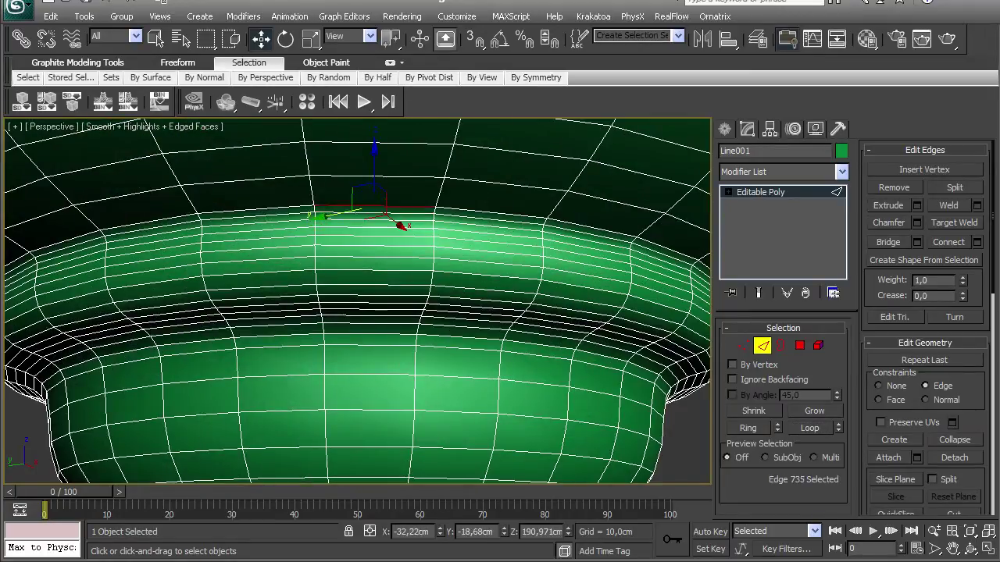
{"action": "left_click", "coordinate": [357, 346]}
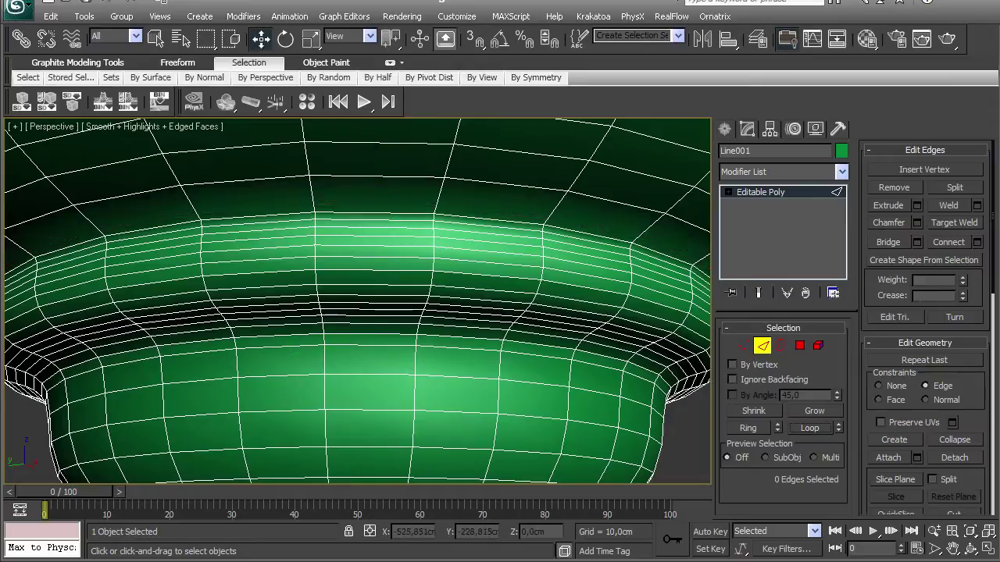
- Thin out the crowded horizontal edge loops on the upper part of the narrow ring by removing alternating ones
{"action": "left_click", "coordinate": [384, 228]}
{"action": "left_click", "coordinate": [421, 235], "text": "ctrl"}
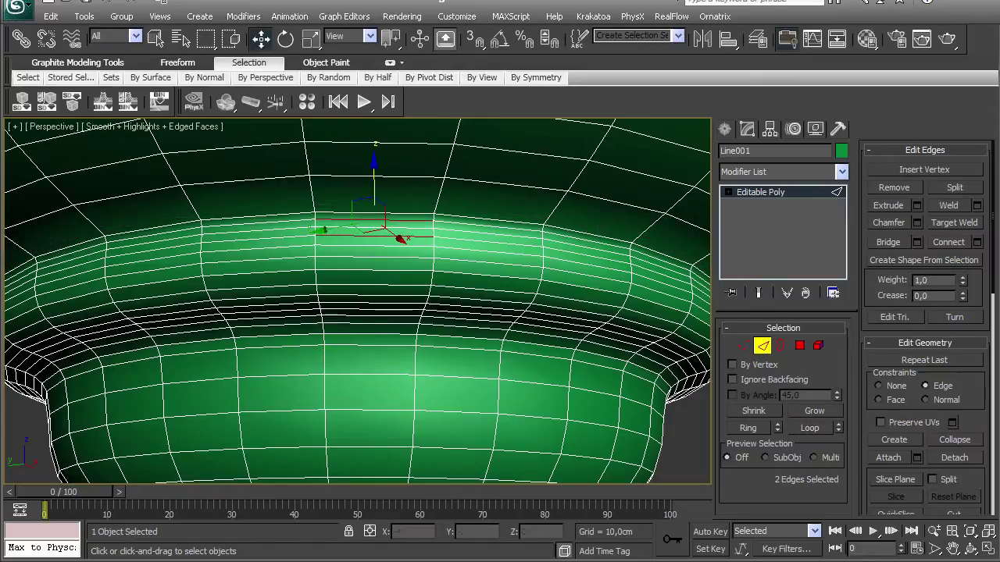
{"action": "left_click", "coordinate": [809, 428]}
{"action": "key", "text": "ctrl+BackSpace"}
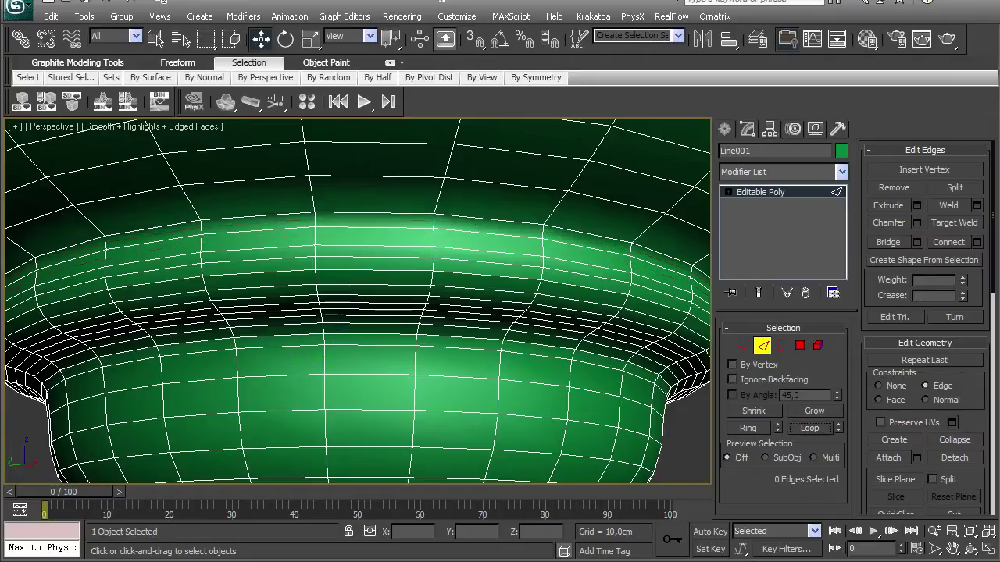
{"action": "left_click", "coordinate": [363, 227]}
{"action": "left_click", "coordinate": [810, 428]}
{"action": "key", "text": "ctrl+BackSpace"}
- Remove three alternating horizontal edge loops from the groove between the narrow ring and the bowl section
{"action": "left_click", "coordinate": [377, 306]}
{"action": "middle_click_drag", "start_coordinate": [376, 306], "coordinate": [376, 383], "text": "alt"}
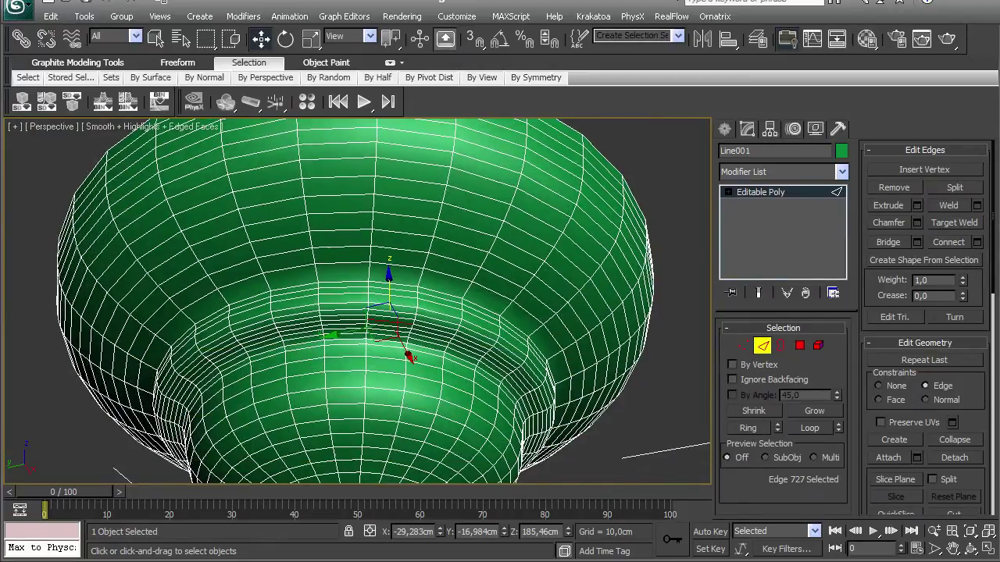
{"action": "scroll", "coordinate": [370, 390], "scroll_direction": "up", "scroll_amount": 6}
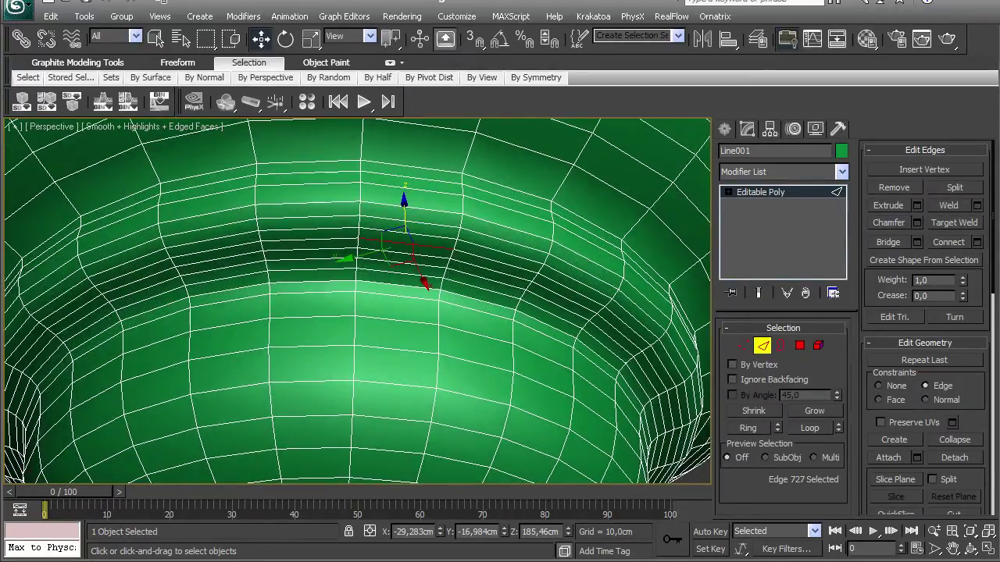
{"action": "left_click", "coordinate": [391, 220]}
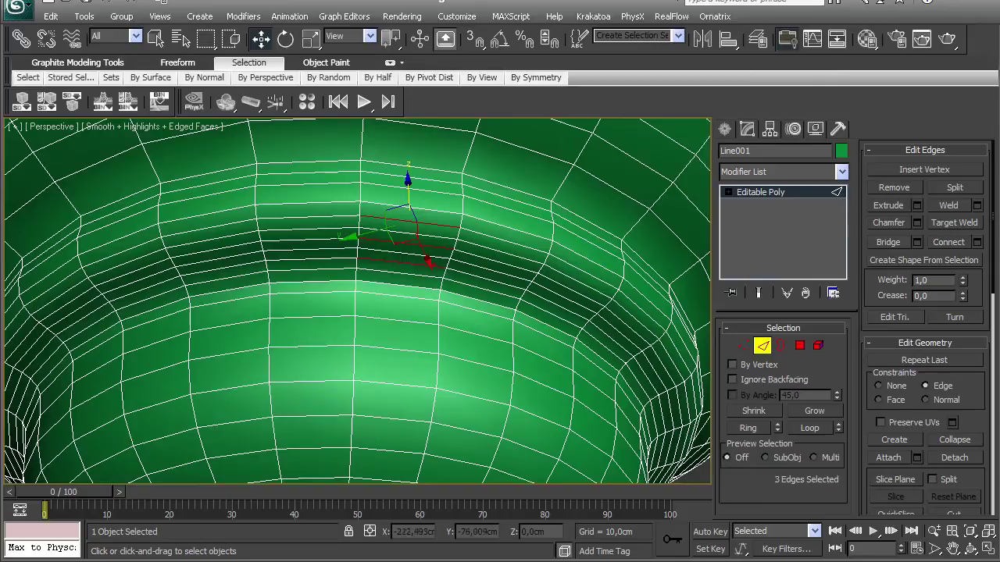
{"action": "left_click", "coordinate": [810, 428]}
{"action": "key", "text": "ctrl+BackSpace"}
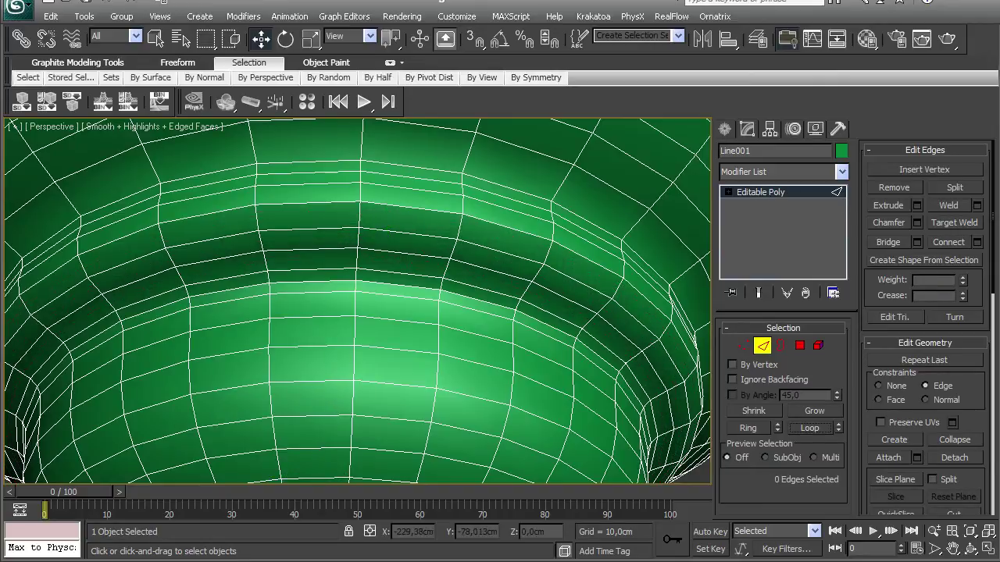
- Remove the extra horizontal edge loop just below the bowl section's upper rim
{"action": "left_click", "coordinate": [397, 297]}
{"action": "left_click", "coordinate": [810, 428]}
{"action": "key", "text": "ctrl+BackSpace"}
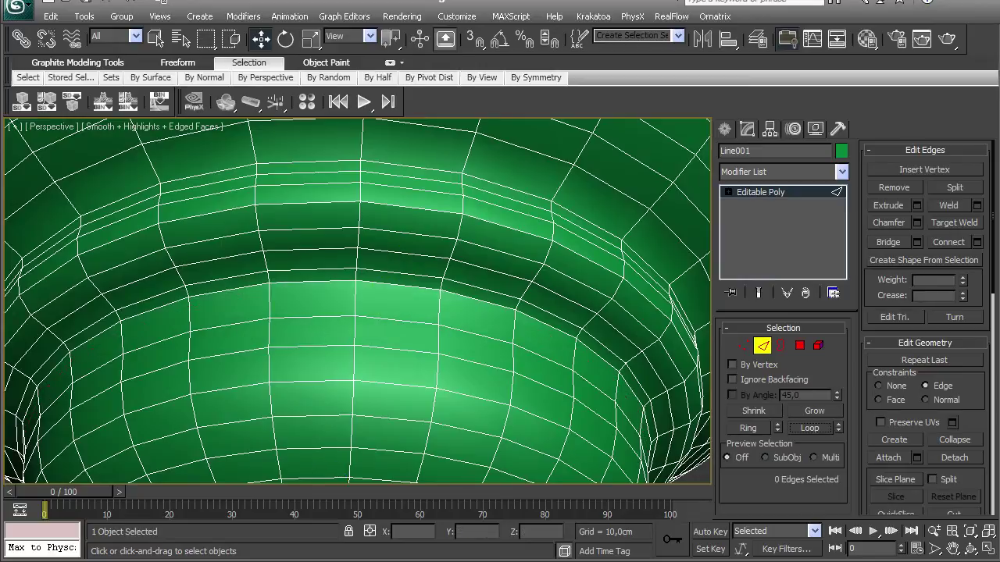
{"action": "scroll", "coordinate": [358, 302], "scroll_direction": "down", "scroll_amount": 6}
{"action": "middle_click_drag", "start_coordinate": [357, 301], "coordinate": [358, 182], "text": "alt"}
{"action": "scroll", "coordinate": [358, 301], "scroll_direction": "up", "scroll_amount": 8}
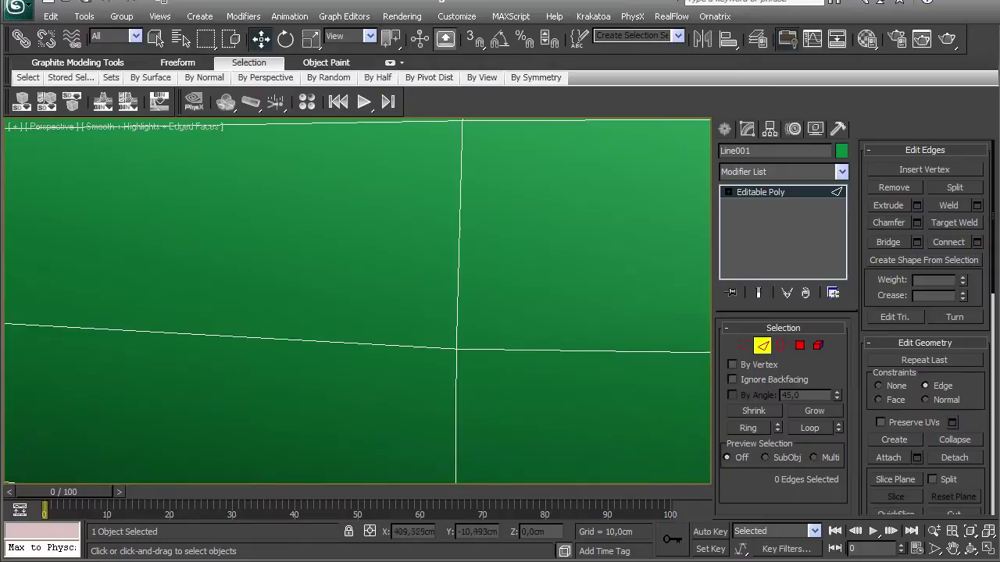
{"action": "scroll", "coordinate": [358, 301], "scroll_direction": "down", "scroll_amount": 6}
{"action": "middle_click_drag", "start_coordinate": [358, 235], "coordinate": [369, 336]}
{"action": "scroll", "coordinate": [388, 289], "scroll_direction": "up", "scroll_amount": 5}
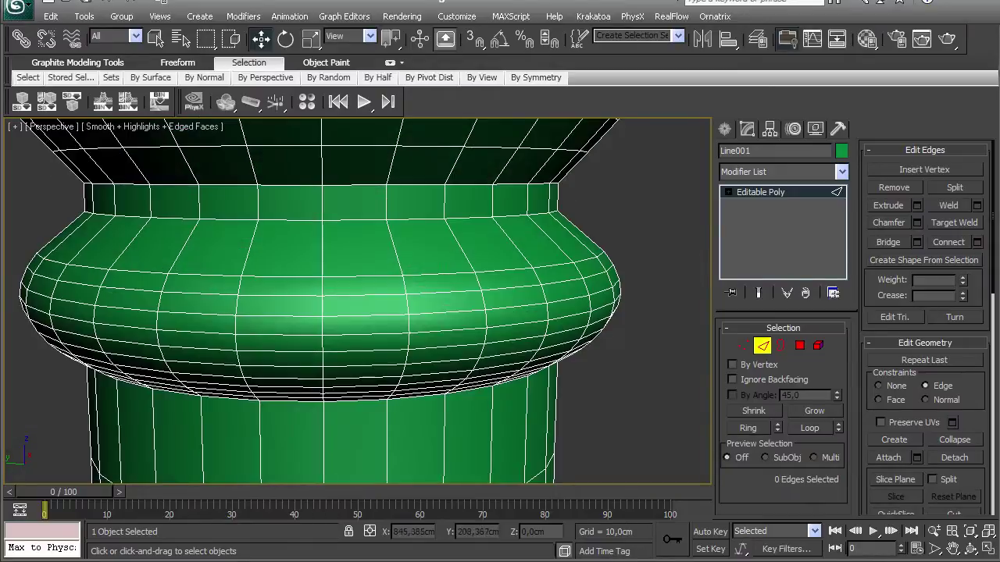
{"action": "middle_click_drag", "start_coordinate": [383, 288], "coordinate": [371, 352]}
{"action": "left_click", "coordinate": [449, 310]}
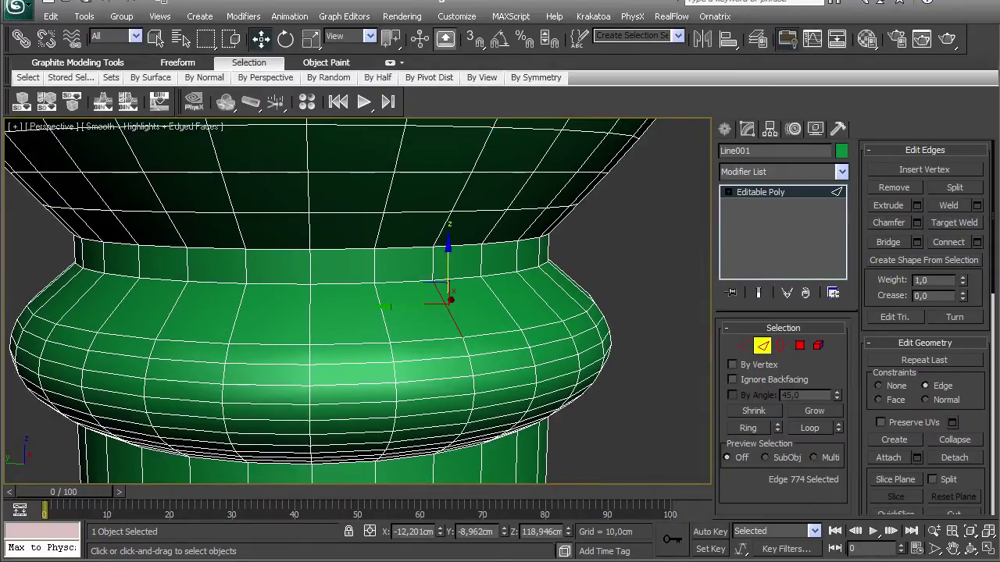
{"action": "left_click", "coordinate": [747, 428]}
{"action": "mouse_move", "coordinate": [924, 440]}
{"action": "left_mouse_down"}
{"action": "mouse_move", "coordinate": [924, 154]}
{"action": "mouse_move", "coordinate": [923, 440]}
{"action": "left_mouse_up"}
{"action": "left_click", "coordinate": [977, 242]}
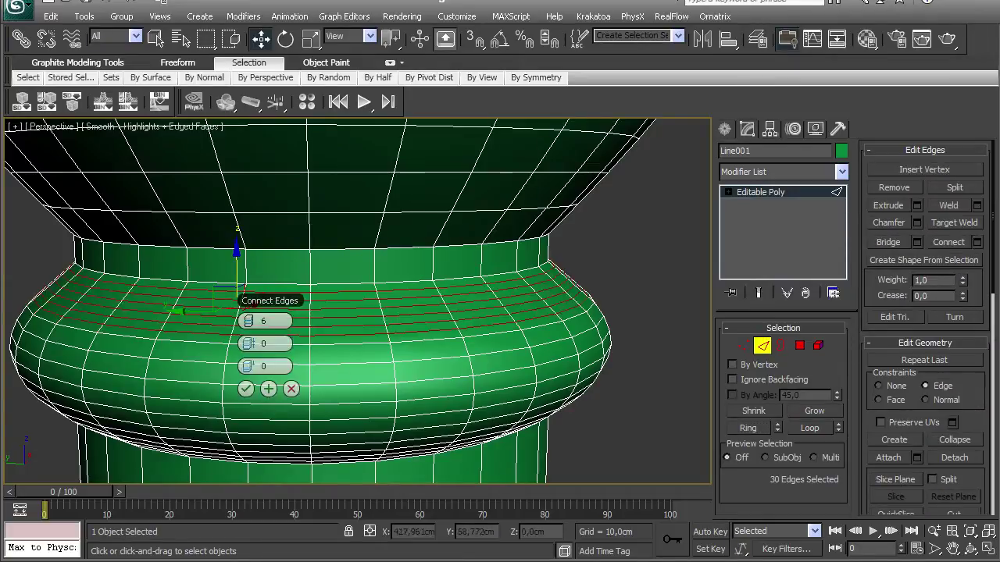
{"action": "left_click", "coordinate": [243, 321]}
{"action": "left_click", "coordinate": [244, 321]}
{"action": "left_click", "coordinate": [244, 321]}
{"action": "left_click", "coordinate": [243, 321]}
{"action": "left_click", "coordinate": [244, 321]}
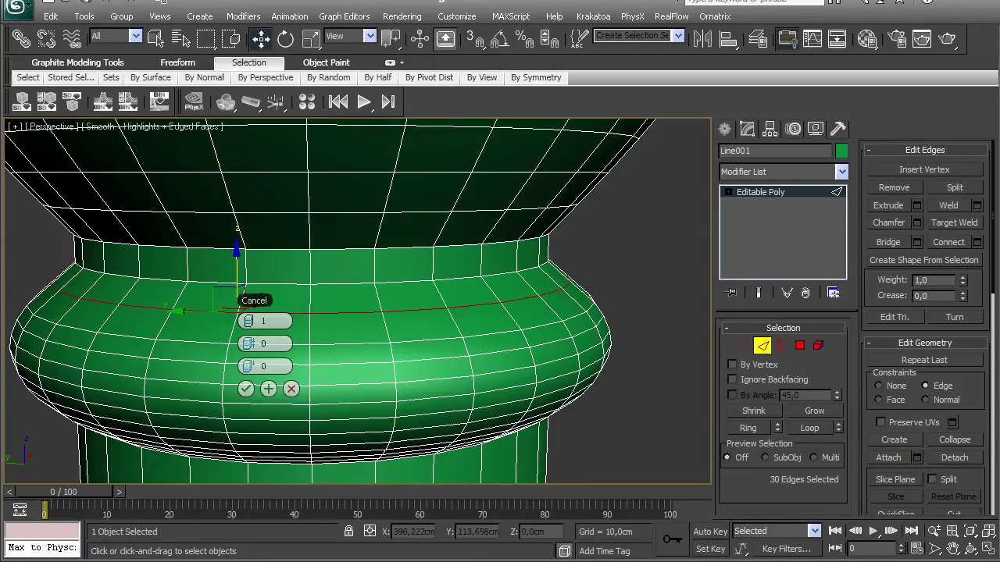
- Remove alternating horizontal edge loops from the upper part of the wide top dish, just below its rim
{"action": "middle_click_drag", "start_coordinate": [258, 383], "coordinate": [390, 375], "text": "alt"}
{"action": "scroll", "coordinate": [355, 312], "scroll_direction": "up", "scroll_amount": 5}
{"action": "scroll", "coordinate": [355, 312], "scroll_direction": "up", "scroll_amount": 5}
{"action": "left_click", "coordinate": [239, 217]}
{"action": "left_click", "coordinate": [239, 262], "text": "ctrl"}
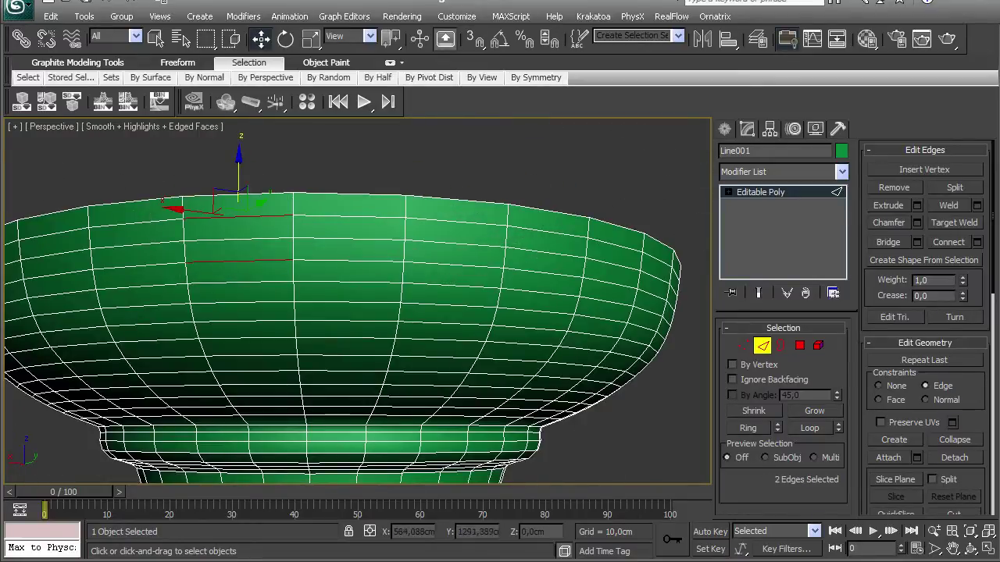
{"action": "left_click", "coordinate": [810, 428]}
{"action": "key", "text": "ctrl+BackSpace"}
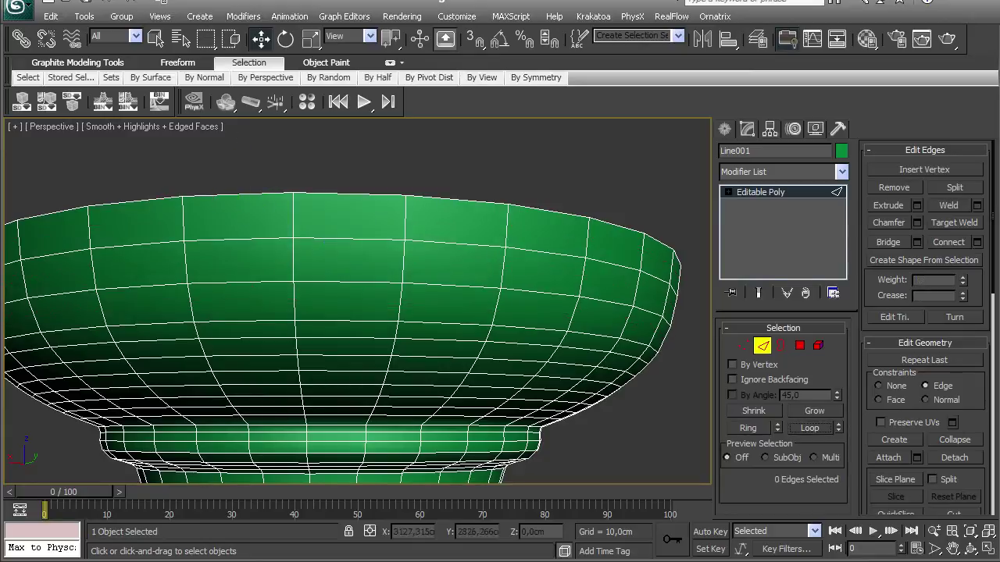
- Thin out the crowded horizontal edge loops on the lower part of the top dish by removing alternating ones
{"action": "left_click", "coordinate": [247, 335]}
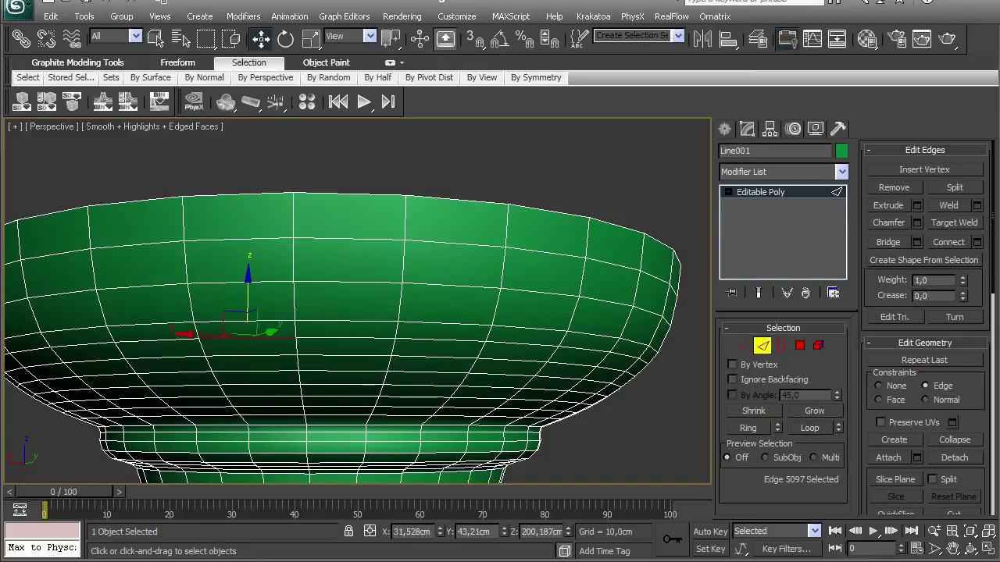
{"action": "left_click", "coordinate": [809, 428]}
{"action": "key", "text": "ctrl+BackSpace"}
{"action": "middle_click_drag", "start_coordinate": [500, 390], "coordinate": [707, 292], "text": "alt"}
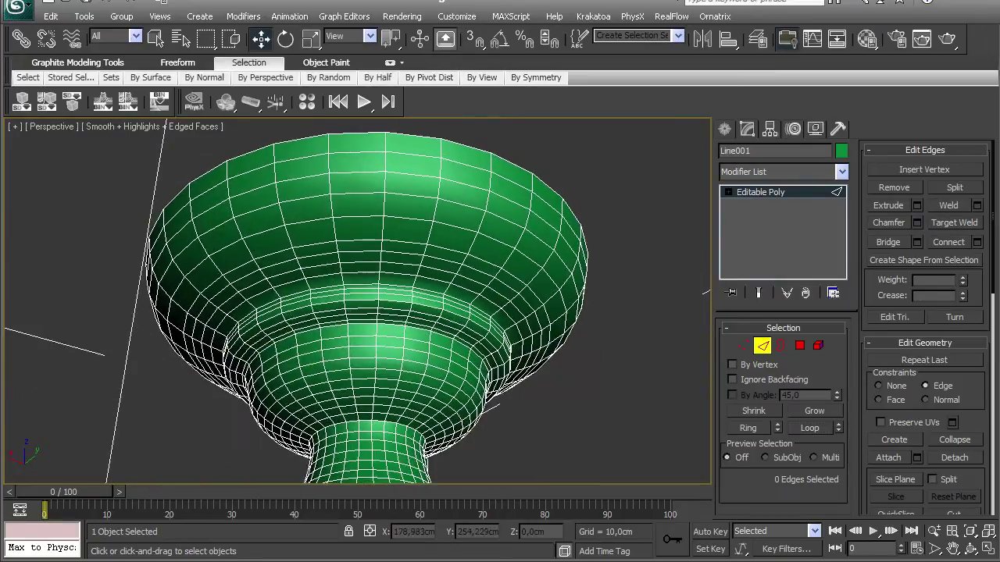
{"action": "left_click", "coordinate": [359, 248]}
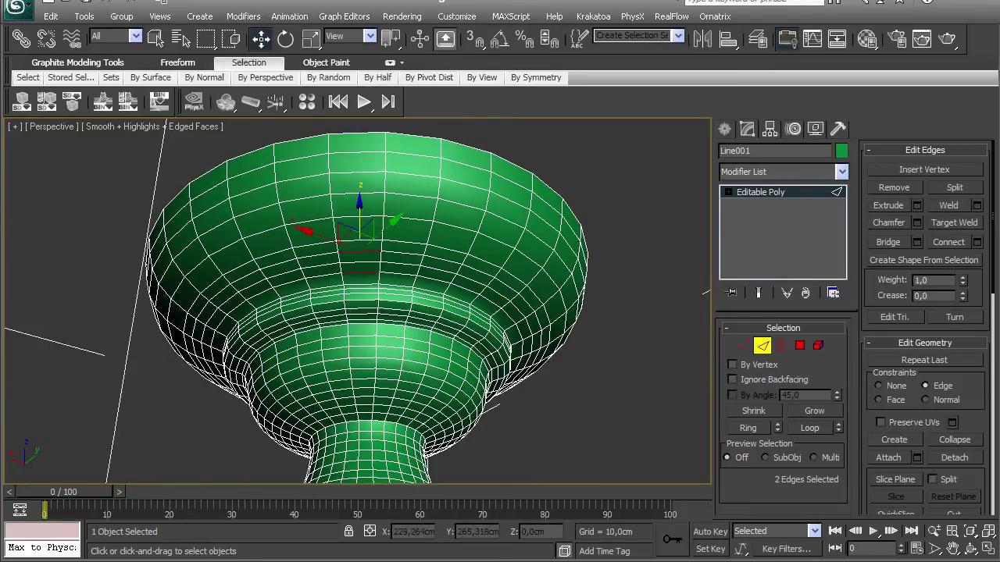
{"action": "left_click", "coordinate": [810, 428]}
{"action": "key", "text": "ctrl+BackSpace"}
- Remove the extra horizontal edge loop close to the upper edge of the narrow ring beneath the top dish
{"action": "middle_click_drag", "start_coordinate": [390, 336], "coordinate": [435, 454]}
{"action": "scroll", "coordinate": [391, 265], "scroll_direction": "down", "scroll_amount": 5}
{"action": "scroll", "coordinate": [381, 229], "scroll_direction": "up", "scroll_amount": 5}
{"action": "scroll", "coordinate": [395, 315], "scroll_direction": "up", "scroll_amount": 2}
{"action": "left_click", "coordinate": [320, 246]}
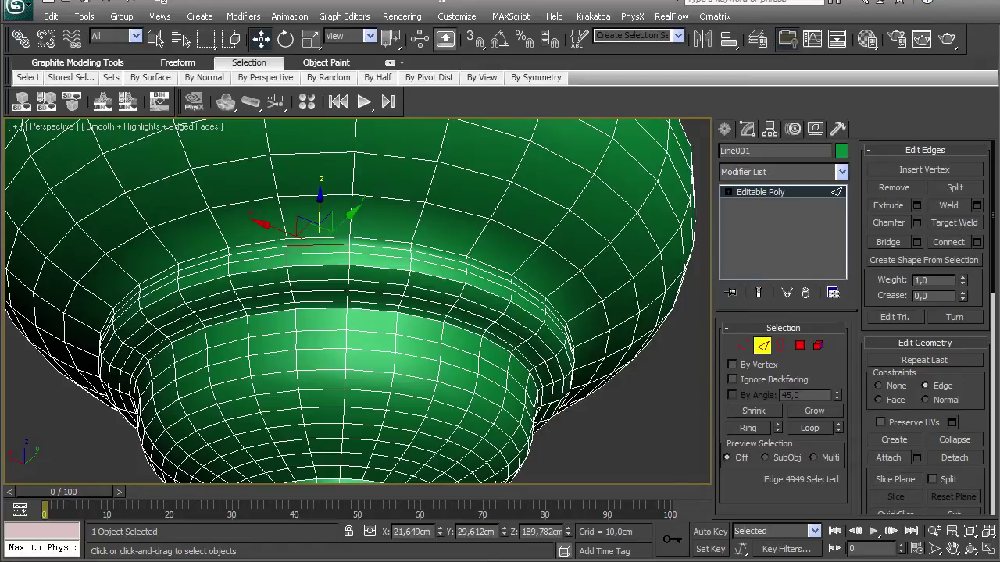
{"action": "left_click", "coordinate": [810, 428]}
{"action": "key", "text": "ctrl+BackSpace"}
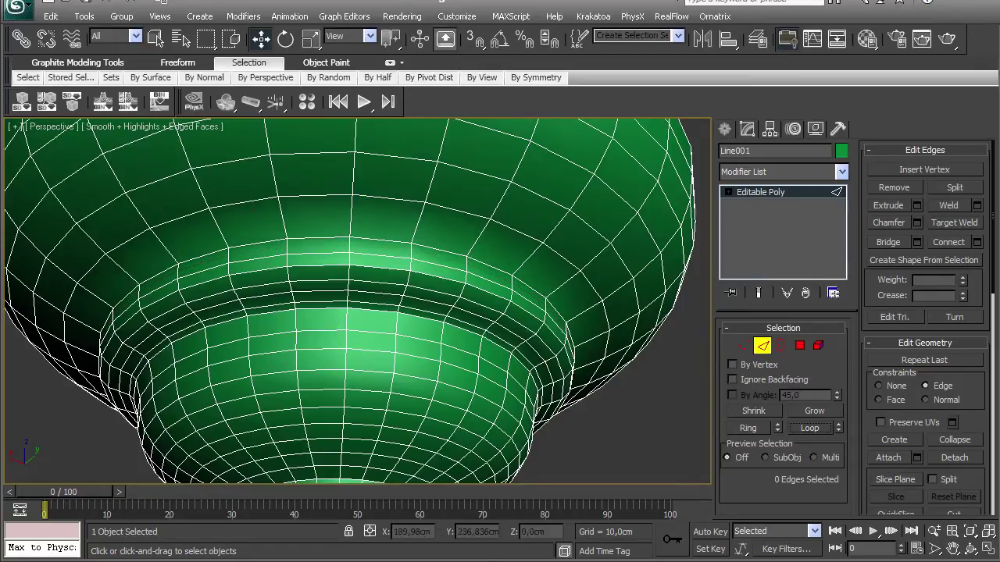
- Select the innermost circular edge loop on the underside of the base and convert the selection to polygons
{"action": "scroll", "coordinate": [357, 301], "scroll_direction": "down", "scroll_amount": 4}
{"action": "middle_click_drag", "start_coordinate": [357, 391], "coordinate": [314, 189]}
{"action": "scroll", "coordinate": [315, 190], "scroll_direction": "down", "scroll_amount": 4}
{"action": "middle_click_drag", "start_coordinate": [344, 406], "coordinate": [321, 178]}
{"action": "middle_click_drag", "start_coordinate": [328, 352], "coordinate": [467, 306], "text": "alt"}
{"action": "scroll", "coordinate": [467, 307], "scroll_direction": "up", "scroll_amount": 4}
{"action": "scroll", "coordinate": [357, 302], "scroll_direction": "up", "scroll_amount": 1}
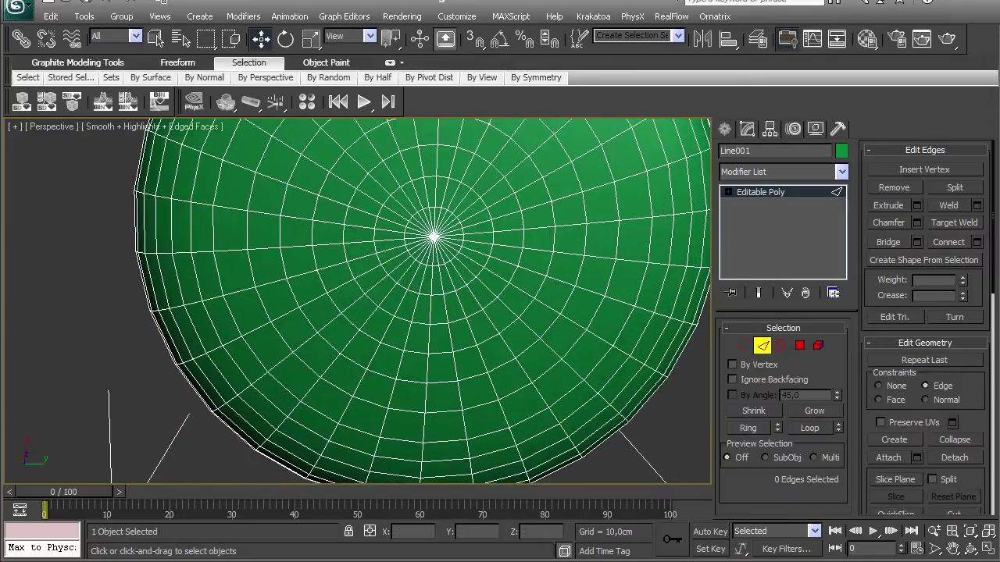
{"action": "scroll", "coordinate": [372, 348], "scroll_direction": "up", "scroll_amount": 5}
{"action": "middle_click_drag", "start_coordinate": [433, 236], "coordinate": [282, 261]}
{"action": "left_click", "coordinate": [416, 205]}
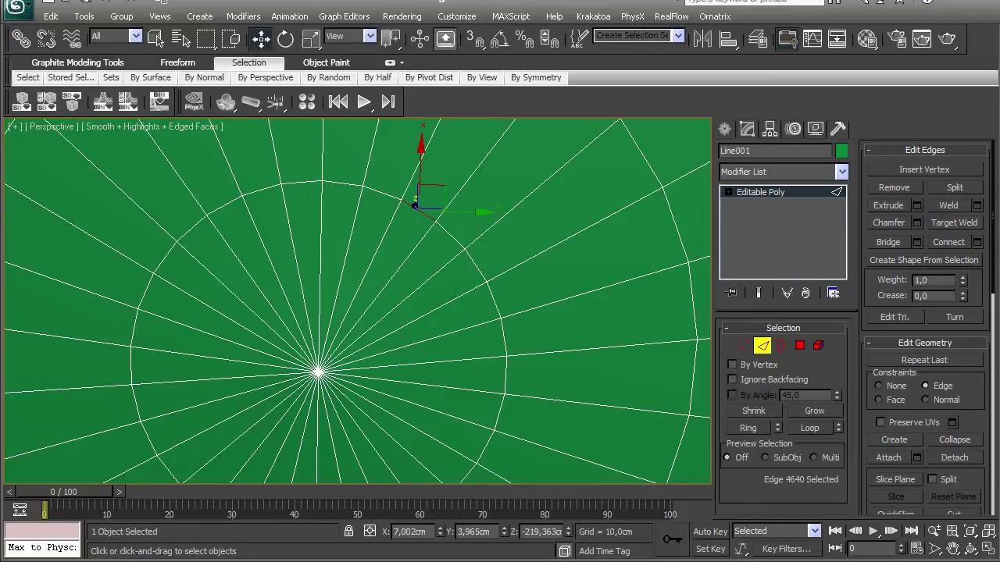
{"action": "left_click", "coordinate": [809, 428]}
{"action": "middle_click_drag", "start_coordinate": [422, 312], "coordinate": [463, 261]}
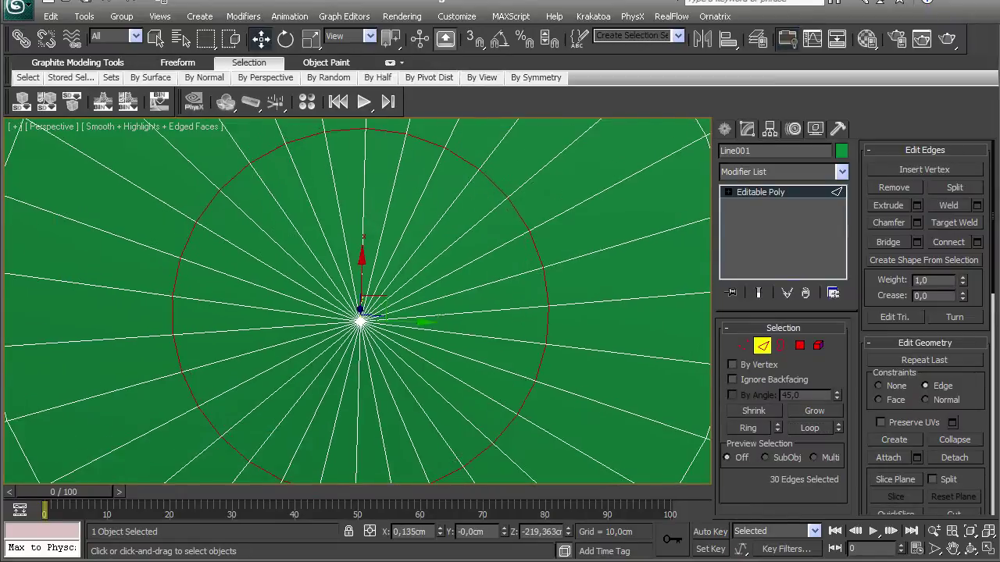
{"action": "mouse_move", "coordinate": [359, 258]}
{"action": "middle_mouse_down", "text": "alt"}
{"action": "mouse_move", "coordinate": [406, 320]}
{"action": "mouse_move", "coordinate": [361, 258]}
{"action": "middle_mouse_up", "text": "alt"}
{"action": "scroll", "coordinate": [359, 301], "scroll_direction": "down", "scroll_amount": 8}
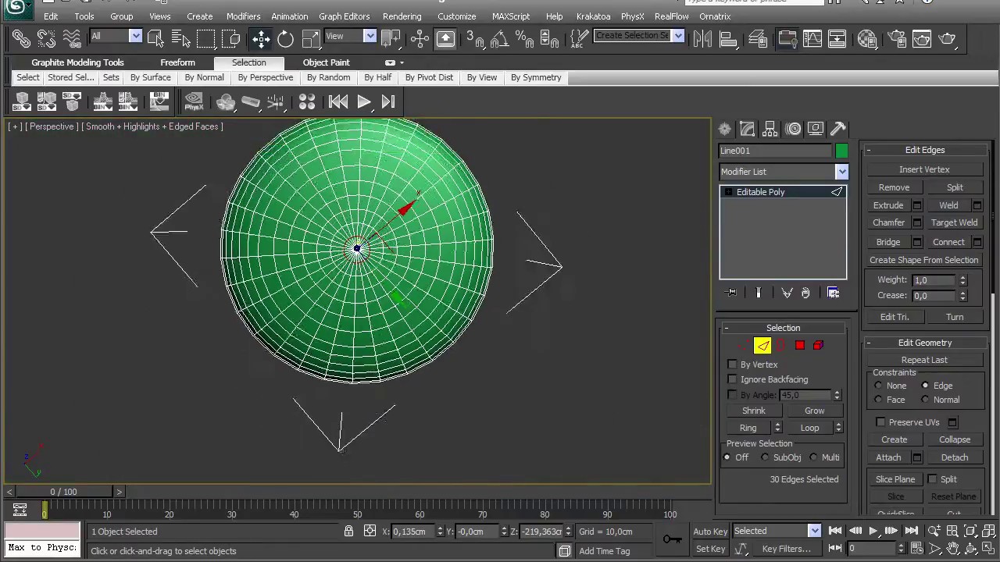
{"action": "scroll", "coordinate": [360, 289], "scroll_direction": "up", "scroll_amount": 4}
{"action": "left_click", "coordinate": [800, 345], "text": "ctrl"}
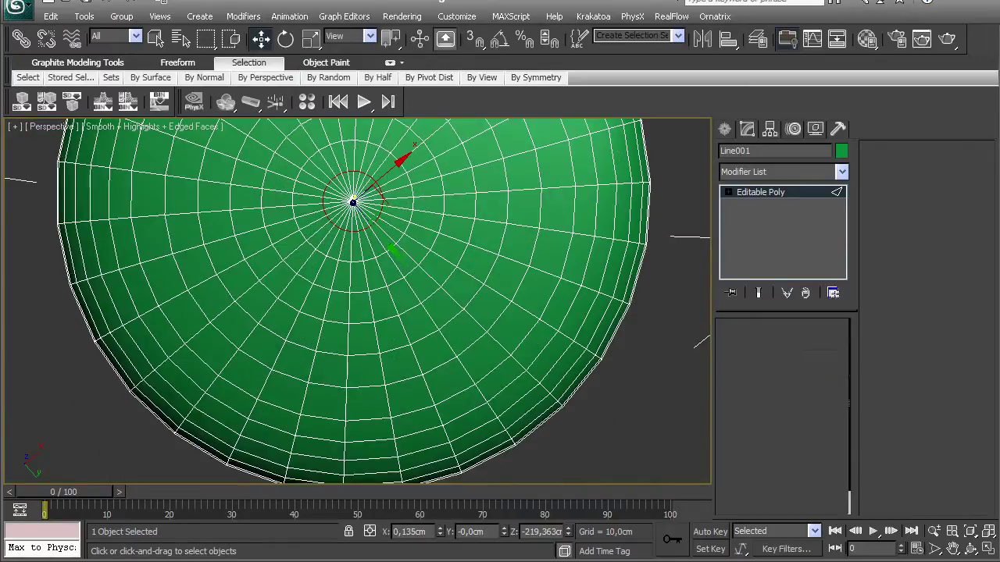
- Grow the polygon selection outward over the whole curved underside of the base, up to 360 polygons
{"action": "middle_click_drag", "start_coordinate": [360, 312], "coordinate": [355, 246], "text": "alt"}
{"action": "left_click", "coordinate": [814, 411]}
{"action": "left_click", "coordinate": [814, 410]}
{"action": "left_click", "coordinate": [813, 410]}
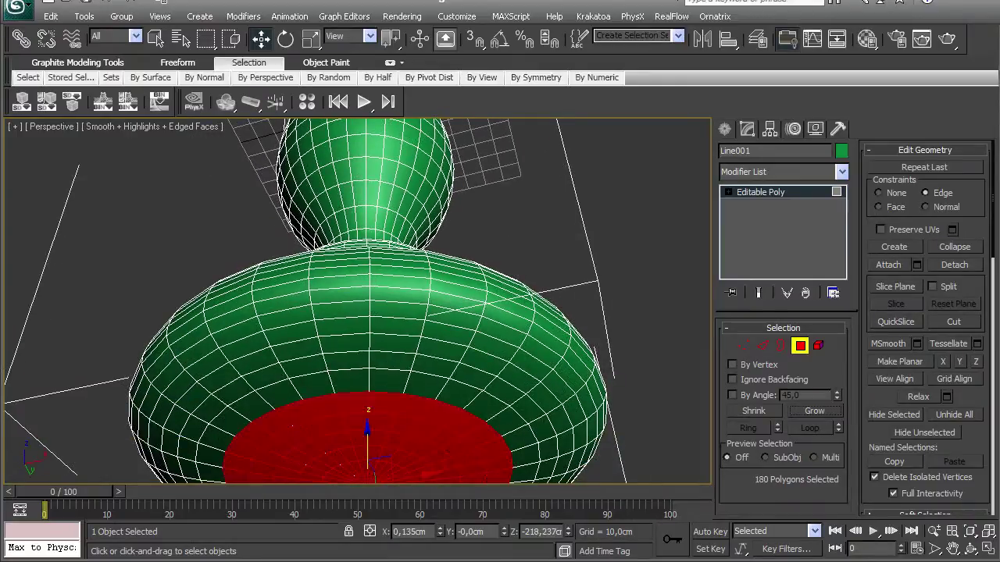
{"action": "left_click", "coordinate": [814, 411]}
{"action": "left_click", "coordinate": [814, 411]}
{"action": "left_click", "coordinate": [813, 411]}
{"action": "middle_click_drag", "start_coordinate": [356, 249], "coordinate": [355, 328], "text": "alt"}
{"action": "scroll", "coordinate": [356, 329], "scroll_direction": "down", "scroll_amount": 3}
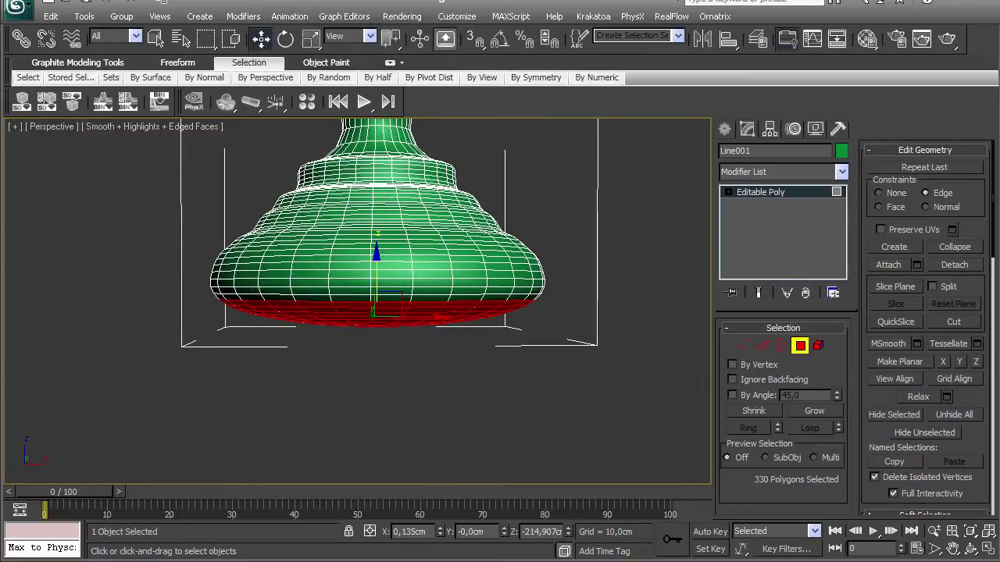
{"action": "left_click", "coordinate": [814, 411]}
- Set the editing constraint to None and scale the selected underside polygons along Z until they are flat
{"action": "key", "text": "r"}
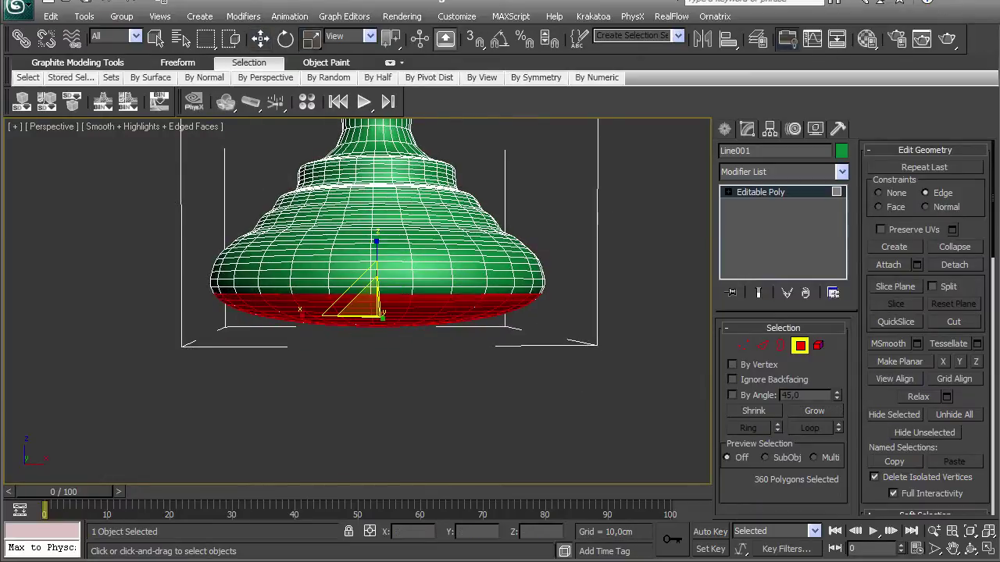
{"action": "left_click_drag", "start_coordinate": [376, 258], "coordinate": [377, 277]}
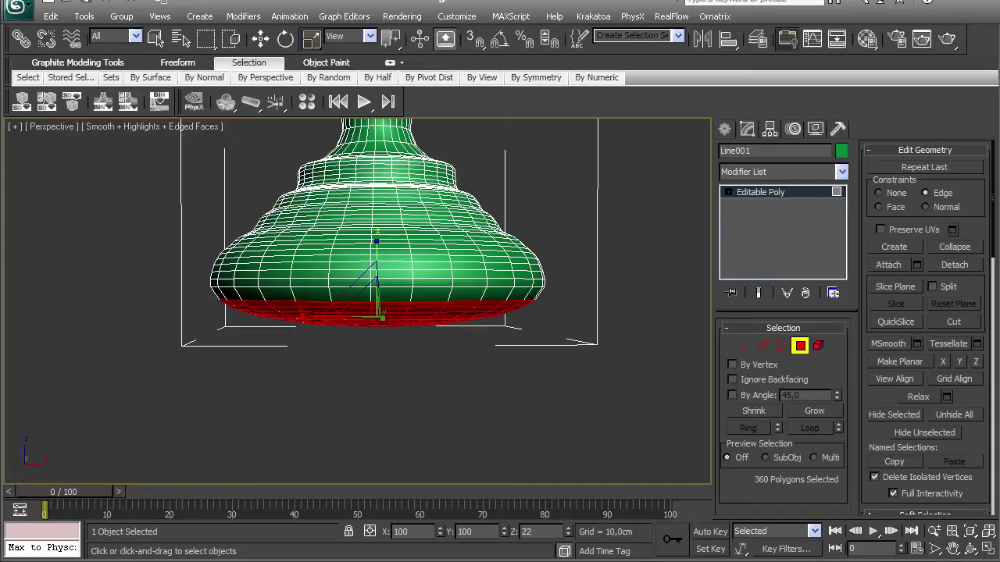
{"action": "left_click_drag", "start_coordinate": [365, 303], "coordinate": [370, 295]}
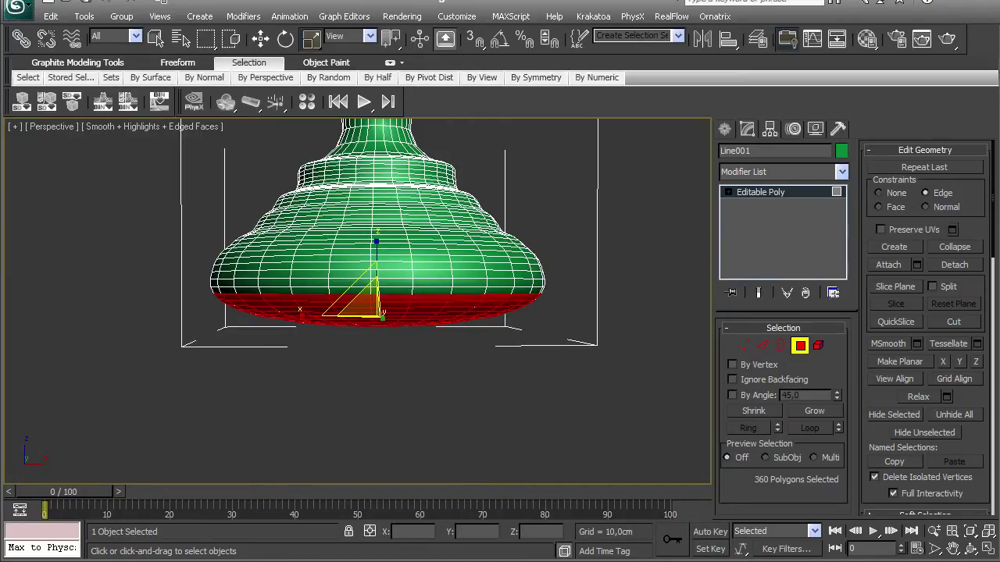
{"action": "left_click_drag", "start_coordinate": [376, 289], "coordinate": [375, 313]}
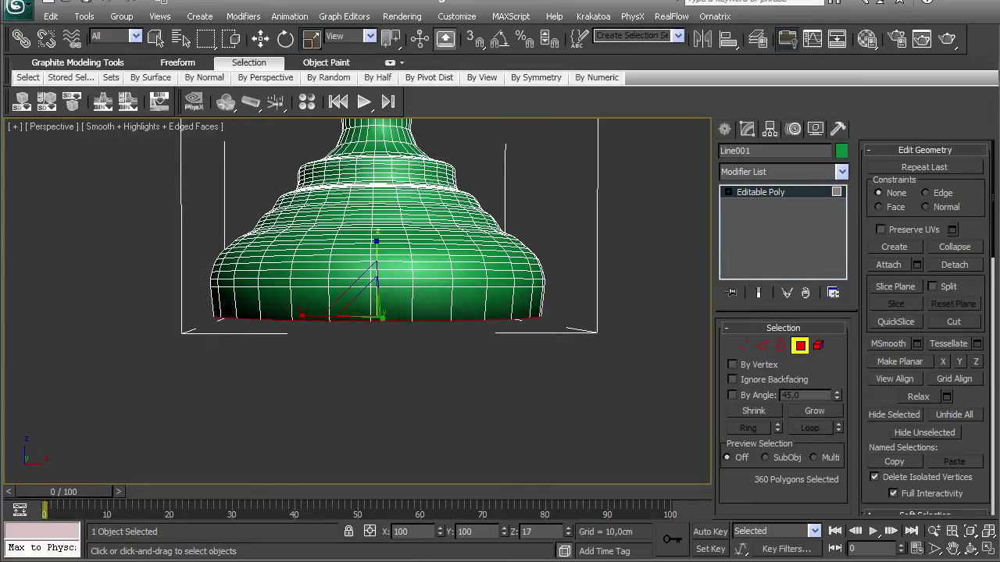
{"action": "middle_click_drag", "start_coordinate": [376, 312], "coordinate": [365, 334], "text": "alt"}
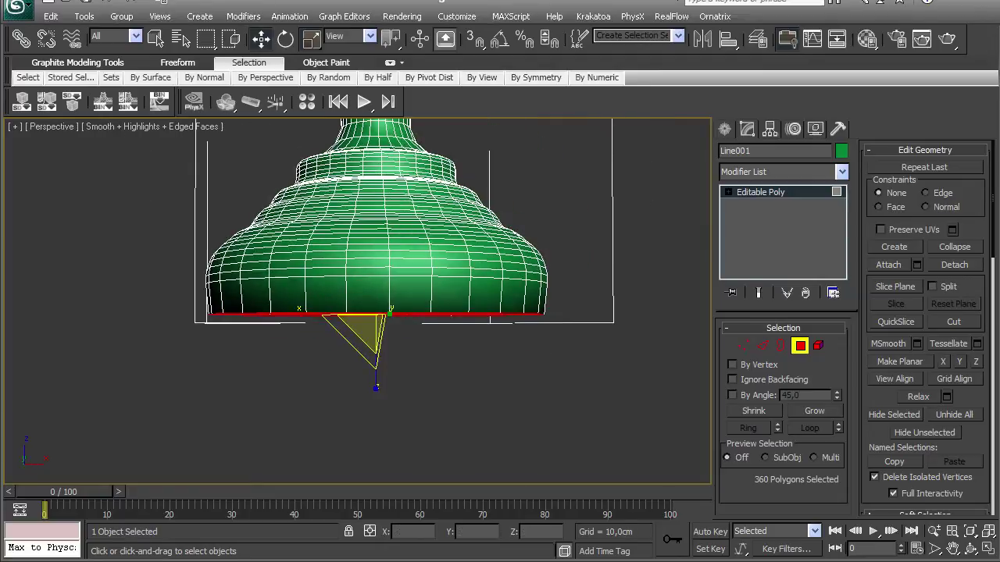
- Move the flattened underside polygons along Z, leave polygon editing and hide the edged-faces display
{"action": "key", "text": "w"}
{"action": "left_click_drag", "start_coordinate": [375, 226], "coordinate": [375, 250]}
{"action": "mouse_move", "coordinate": [375, 250]}
{"action": "middle_mouse_down", "text": "alt"}
{"action": "mouse_move", "coordinate": [375, 231]}
{"action": "mouse_move", "coordinate": [373, 281]}
{"action": "mouse_move", "coordinate": [374, 246]}
{"action": "middle_mouse_up", "text": "alt"}
{"action": "left_click", "coordinate": [800, 345]}
{"action": "middle_click_drag", "start_coordinate": [391, 312], "coordinate": [400, 275], "text": "alt"}
{"action": "key", "text": "F4"}
- Apply a Smooth modifier to the whole candlestick
{"action": "left_click", "coordinate": [725, 128]}
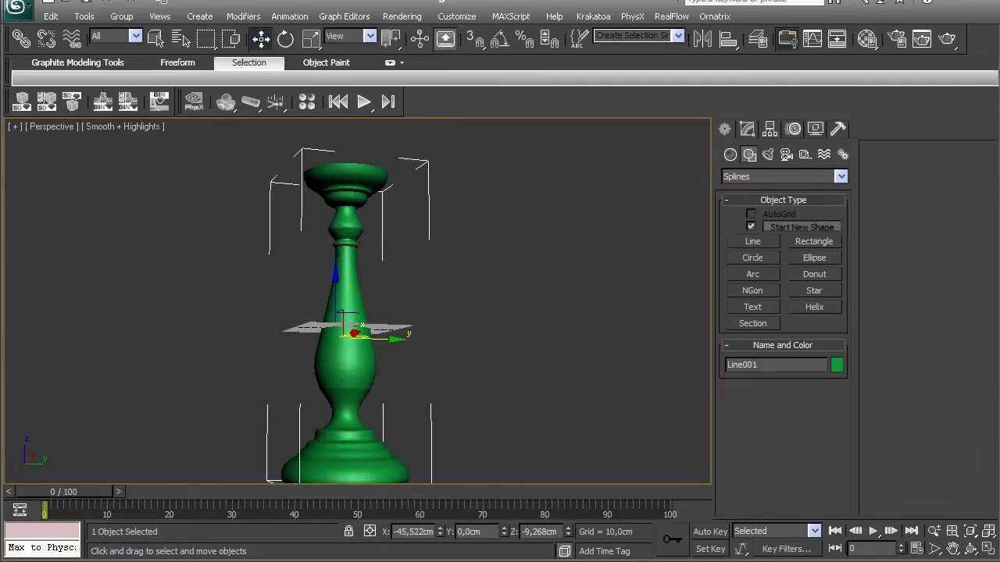
{"action": "left_click", "coordinate": [747, 128]}
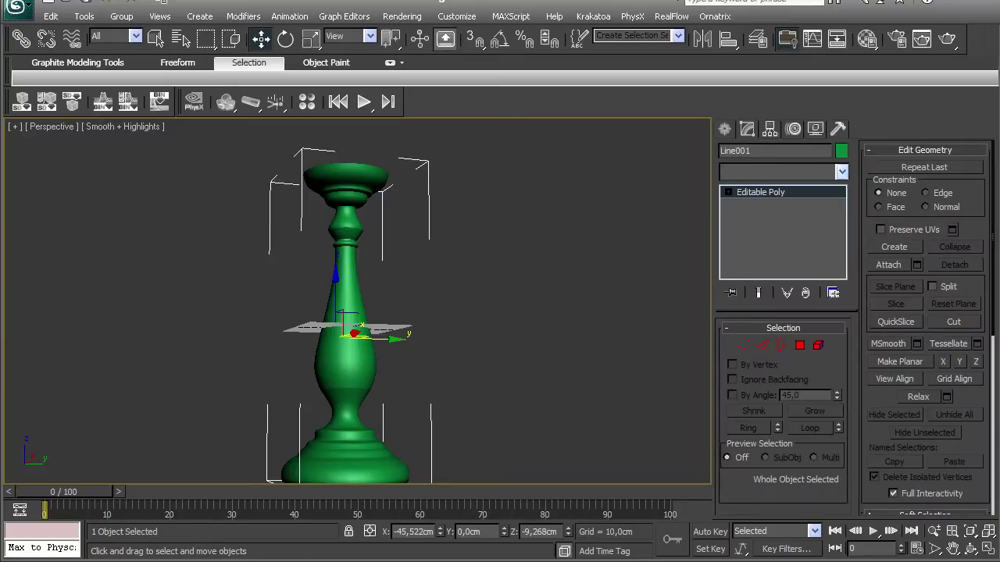
{"action": "left_click", "coordinate": [842, 171]}
{"action": "scroll", "coordinate": [781, 375], "scroll_direction": "down", "scroll_amount": 15}
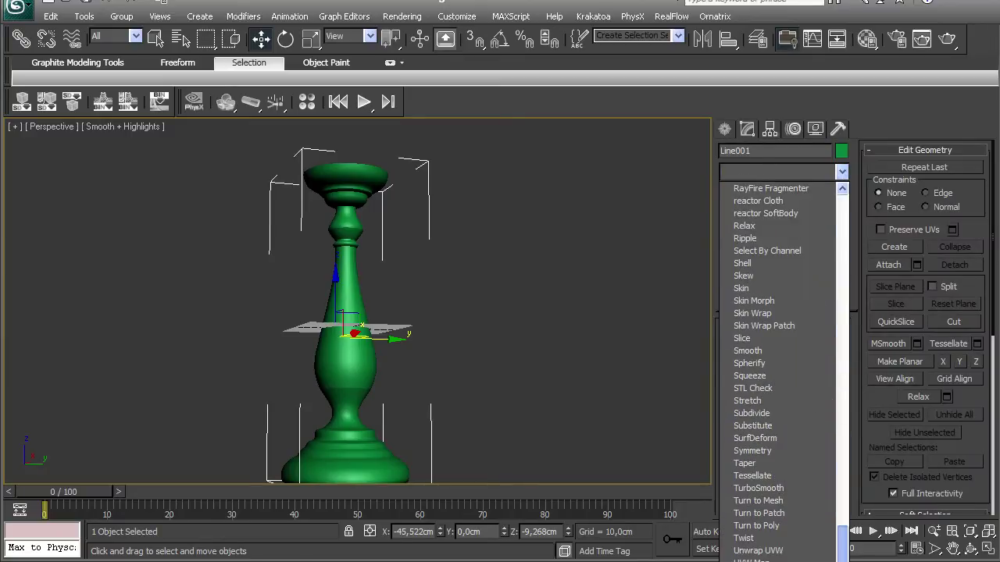
{"action": "left_click", "coordinate": [748, 351]}
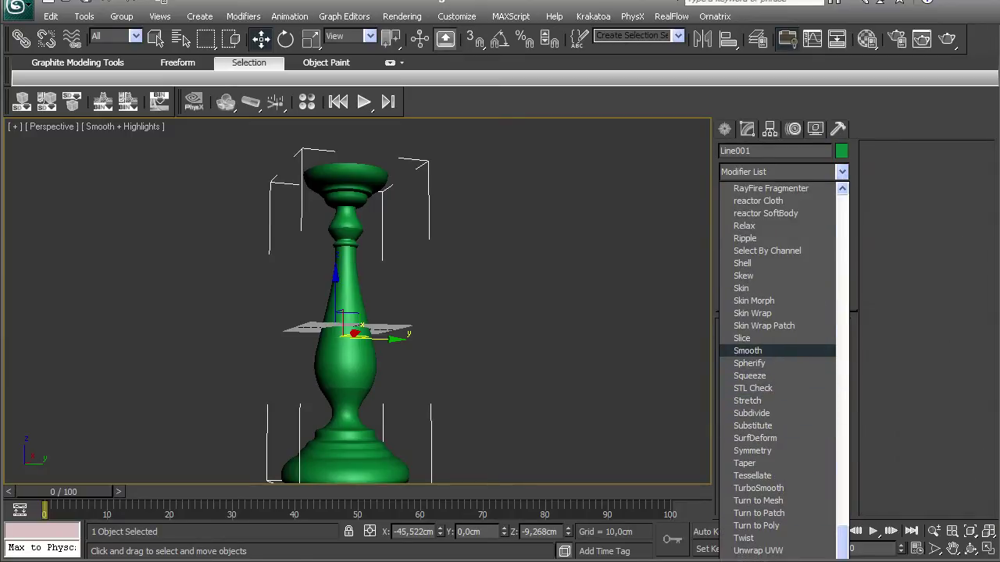
- Check the faceted shading with and without edged faces, and convert the candlestick back to Editable Poly
{"action": "middle_click_drag", "start_coordinate": [375, 313], "coordinate": [335, 286], "text": "alt"}
{"action": "scroll", "coordinate": [358, 302], "scroll_direction": "up", "scroll_amount": 3}
{"action": "key", "text": "F4"}
{"action": "scroll", "coordinate": [358, 301], "scroll_direction": "down", "scroll_amount": 3}
{"action": "key", "text": "F4"}
{"action": "key", "text": "F4"}
{"action": "scroll", "coordinate": [335, 148], "scroll_direction": "up", "scroll_amount": 10}
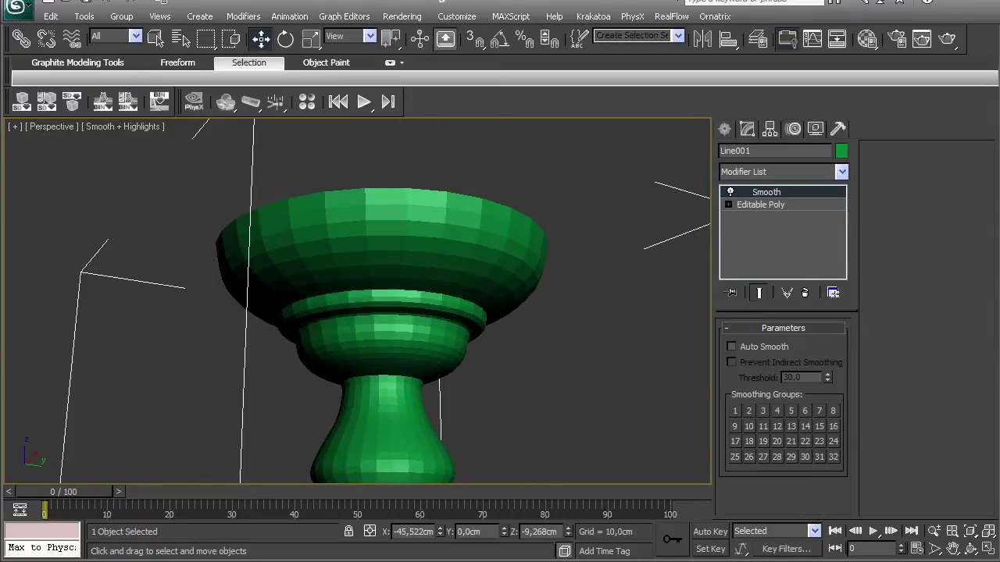
{"action": "right_click", "coordinate": [416, 304]}
{"action": "mouse_move", "coordinate": [449, 450]}
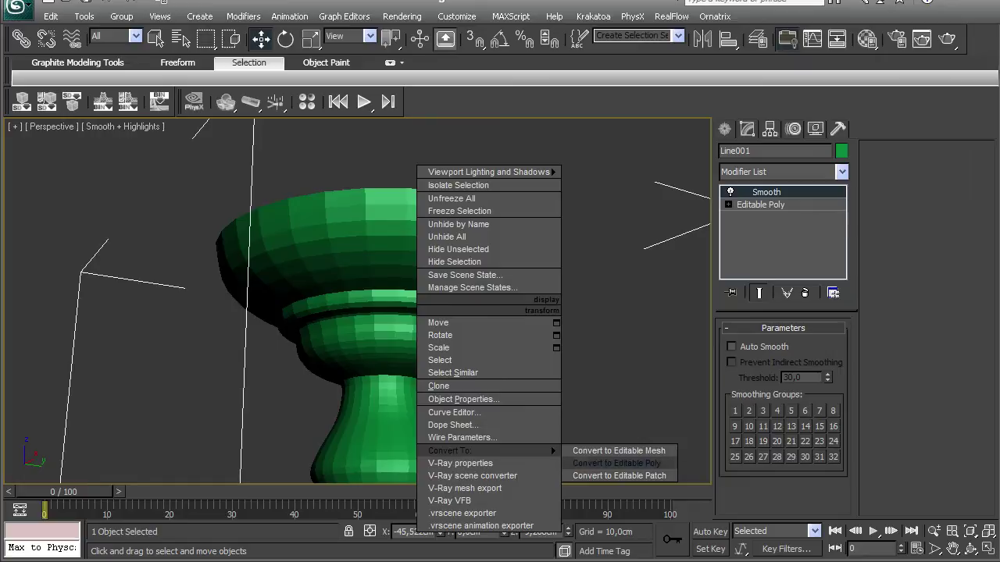
{"action": "left_click", "coordinate": [620, 464]}
- Show edged faces, select the open border of the top dish and extrude it outward by scaling to form a flat lip
{"action": "middle_click_drag", "start_coordinate": [358, 301], "coordinate": [363, 246], "text": "alt"}
{"action": "key", "text": "F4"}
{"action": "left_click", "coordinate": [781, 345]}
{"action": "left_click", "coordinate": [351, 269]}
{"action": "key", "text": "r"}
{"action": "left_click_drag", "start_coordinate": [342, 210], "coordinate": [345, 197]}
{"action": "mouse_move", "coordinate": [363, 246]}
{"action": "middle_mouse_down", "text": "alt"}
{"action": "mouse_move", "coordinate": [359, 228]}
{"action": "mouse_move", "coordinate": [359, 253]}
{"action": "middle_mouse_up", "text": "alt"}
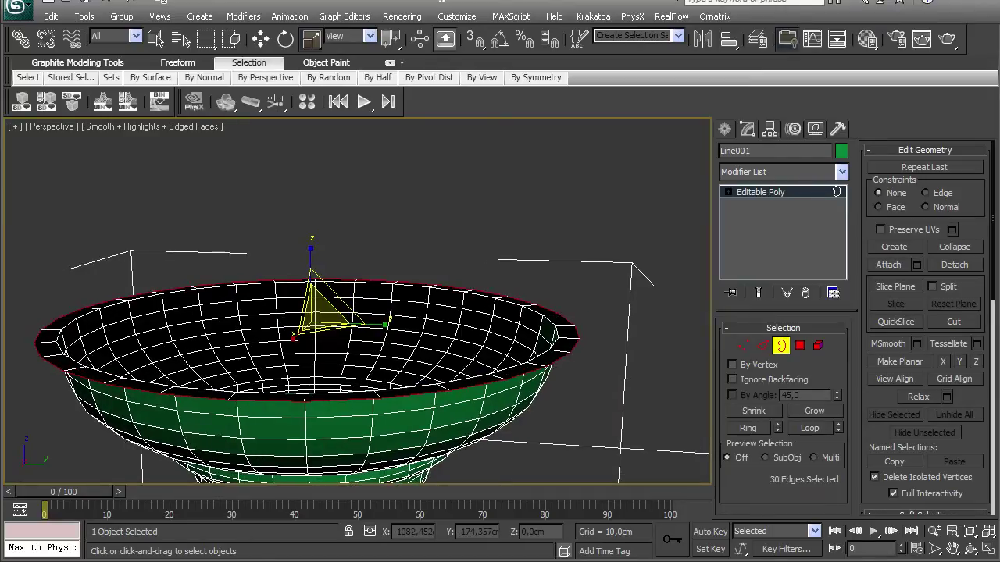
- Extrude the selected border of the lip straight up along Z by about 3 cm to form a low vertical rim
{"action": "left_click", "coordinate": [261, 38]}
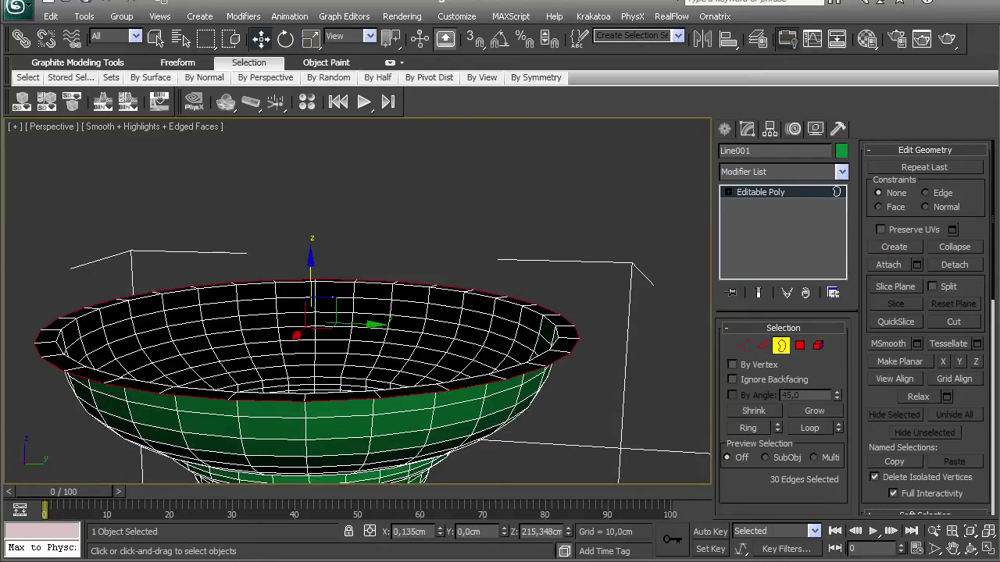
{"action": "left_click_drag", "start_coordinate": [310, 271], "coordinate": [310, 260], "text": "shift"}
{"action": "mouse_move", "coordinate": [310, 260]}
{"action": "middle_mouse_down", "text": "alt"}
{"action": "mouse_move", "coordinate": [306, 239]}
{"action": "mouse_move", "coordinate": [306, 258]}
{"action": "middle_mouse_up", "text": "alt"}
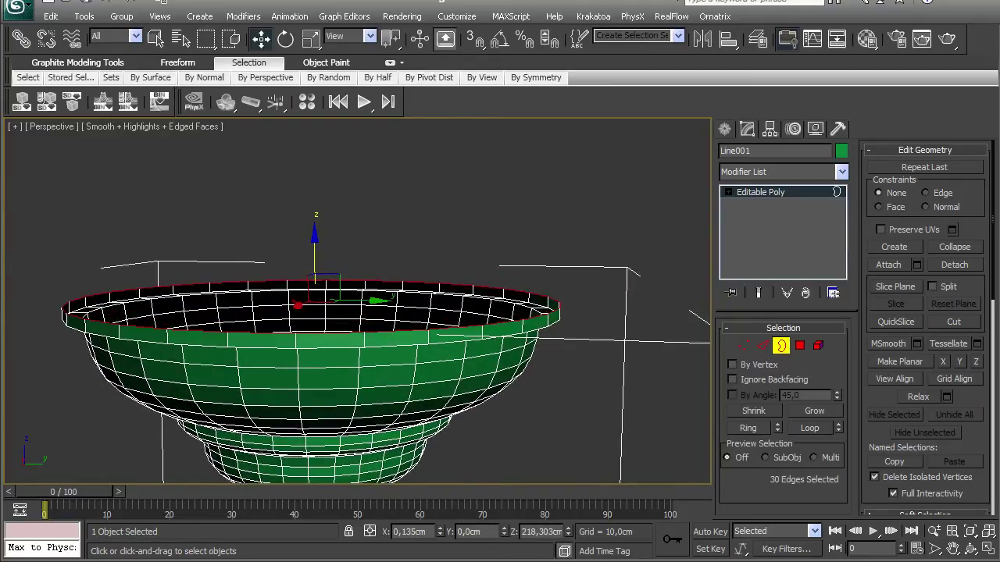
- Cap the open border at the top of the dish's rim and view the model from the top
{"action": "scroll", "coordinate": [928, 329], "scroll_direction": "down", "scroll_amount": 10}
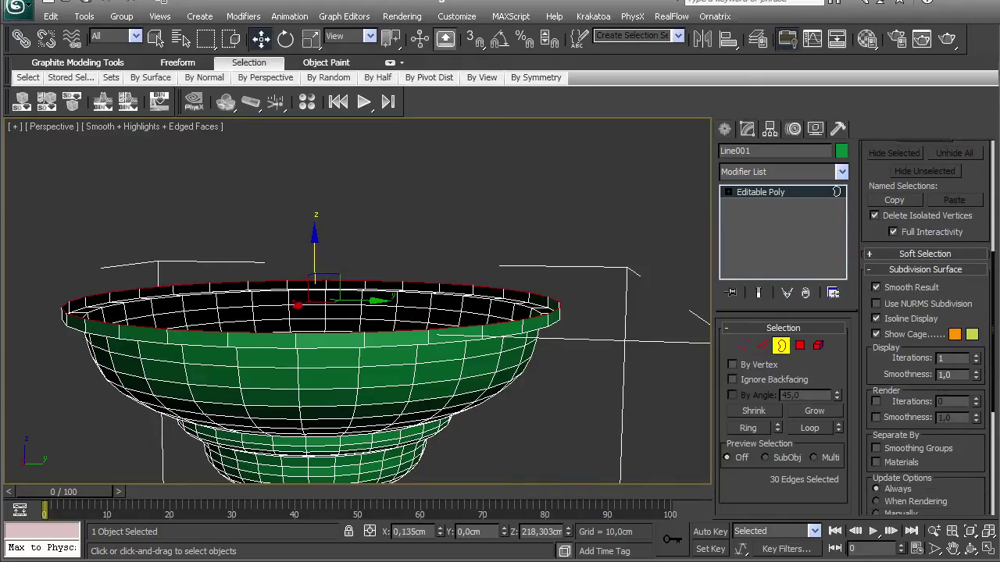
{"action": "middle_click_drag", "start_coordinate": [306, 258], "coordinate": [306, 234], "text": "alt"}
{"action": "key", "text": "t"}
{"action": "scroll", "coordinate": [362, 293], "scroll_direction": "up", "scroll_amount": 4}
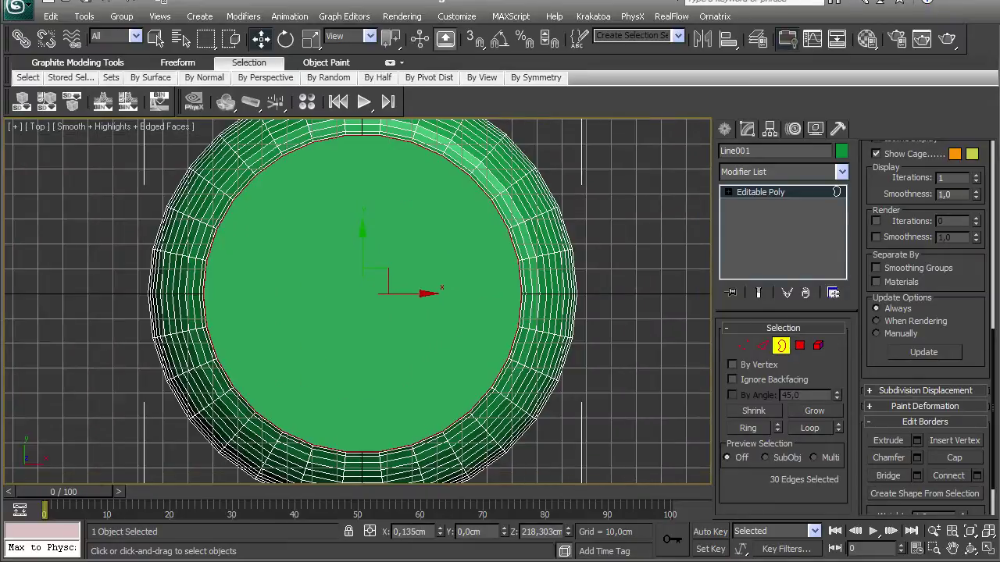
- Select the polygon capping the top of the dish, inset it by 5.22 cm and extrude it down into the dish
{"action": "key", "text": "4"}
{"action": "key", "text": "ctrl+a"}
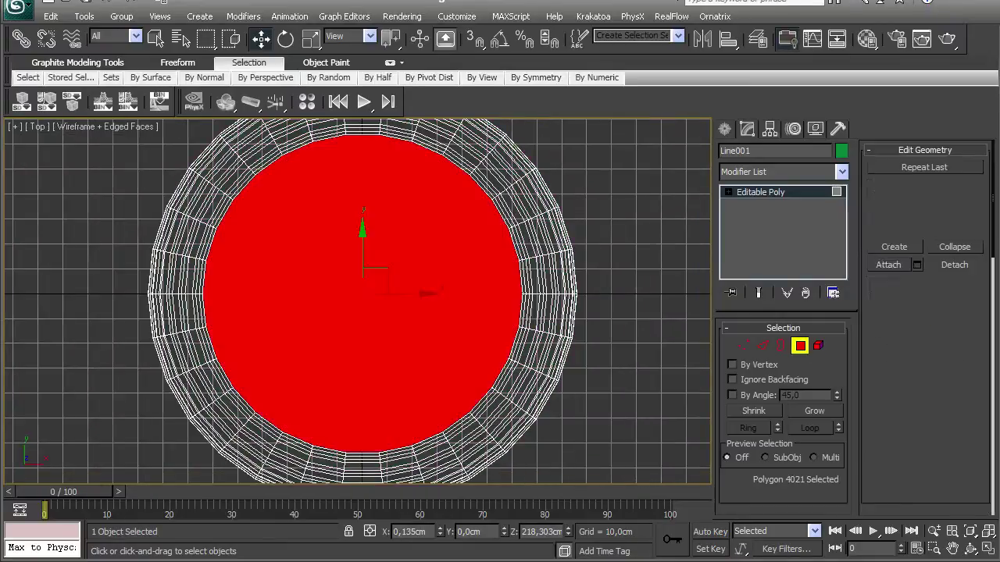
{"action": "key", "text": "p"}
{"action": "scroll", "coordinate": [357, 300], "scroll_direction": "down", "scroll_amount": 5}
{"action": "middle_click_drag", "start_coordinate": [357, 301], "coordinate": [357, 266], "text": "alt"}
{"action": "scroll", "coordinate": [357, 301], "scroll_direction": "up", "scroll_amount": 5}
{"action": "scroll", "coordinate": [357, 301], "scroll_direction": "down", "scroll_amount": 5}
{"action": "middle_click_drag", "start_coordinate": [357, 301], "coordinate": [357, 273], "text": "alt"}
{"action": "scroll", "coordinate": [925, 328], "scroll_direction": "down", "scroll_amount": 10}
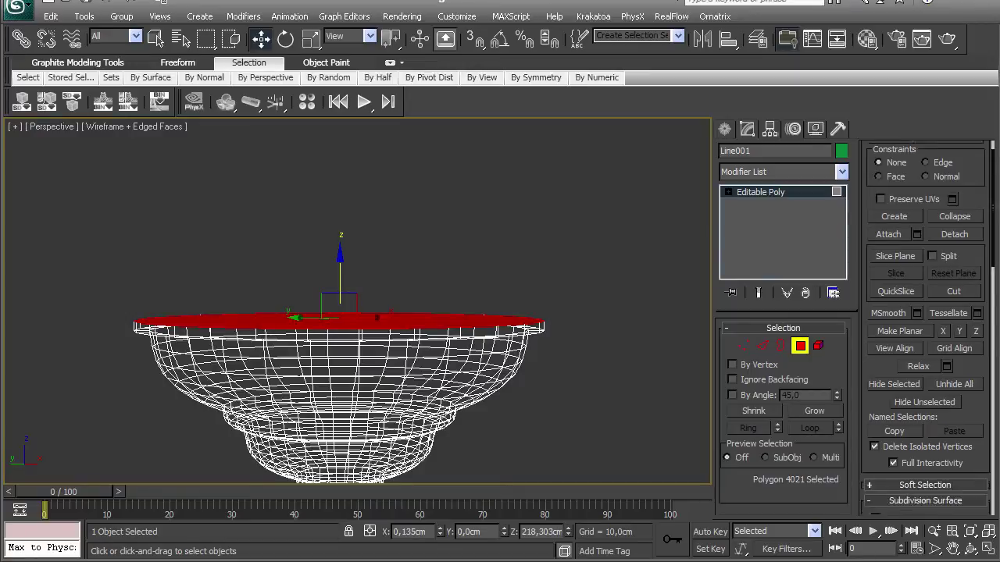
{"action": "scroll", "coordinate": [926, 328], "scroll_direction": "down", "scroll_amount": 5}
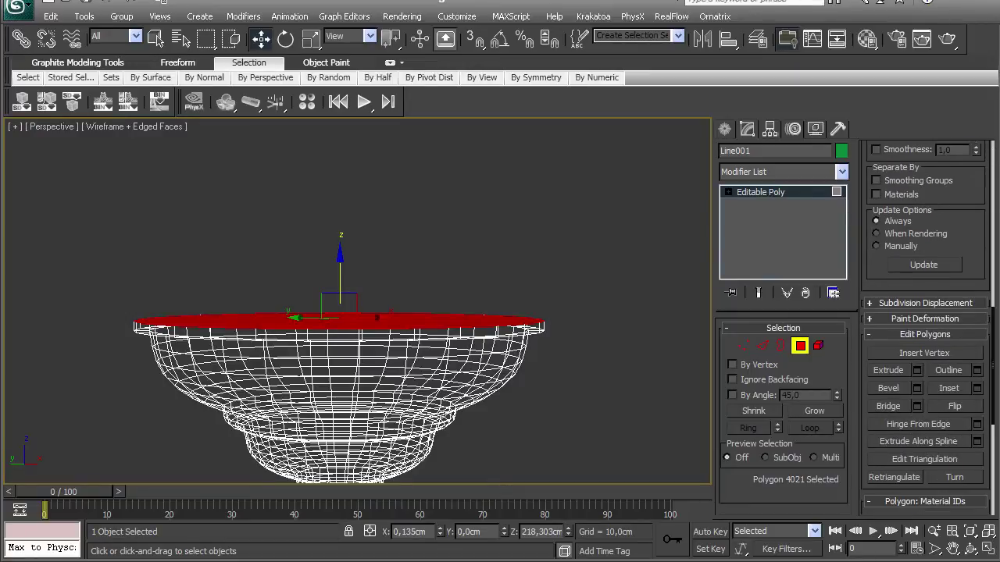
{"action": "left_click", "coordinate": [977, 377]}
{"action": "middle_click_drag", "start_coordinate": [357, 312], "coordinate": [357, 349], "text": "alt"}
{"action": "left_click_drag", "start_coordinate": [371, 382], "coordinate": [371, 346]}
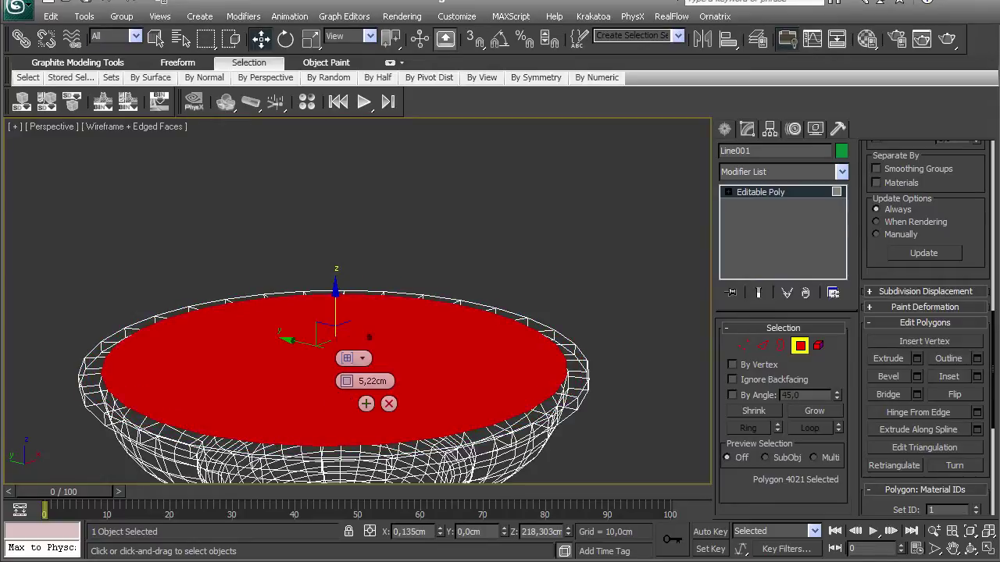
{"action": "left_click", "coordinate": [344, 403]}
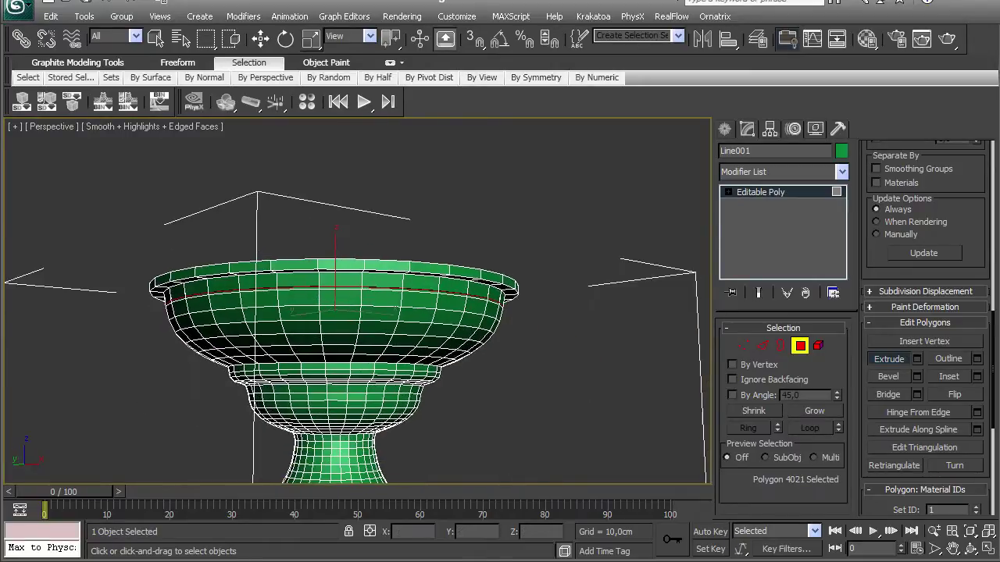
- Scale the sunken polygon inside the dish uniformly to about 92%
{"action": "key", "text": "r"}
{"action": "middle_click_drag", "start_coordinate": [351, 313], "coordinate": [360, 367], "text": "alt"}
{"action": "scroll", "coordinate": [356, 359], "scroll_direction": "down", "scroll_amount": 5}
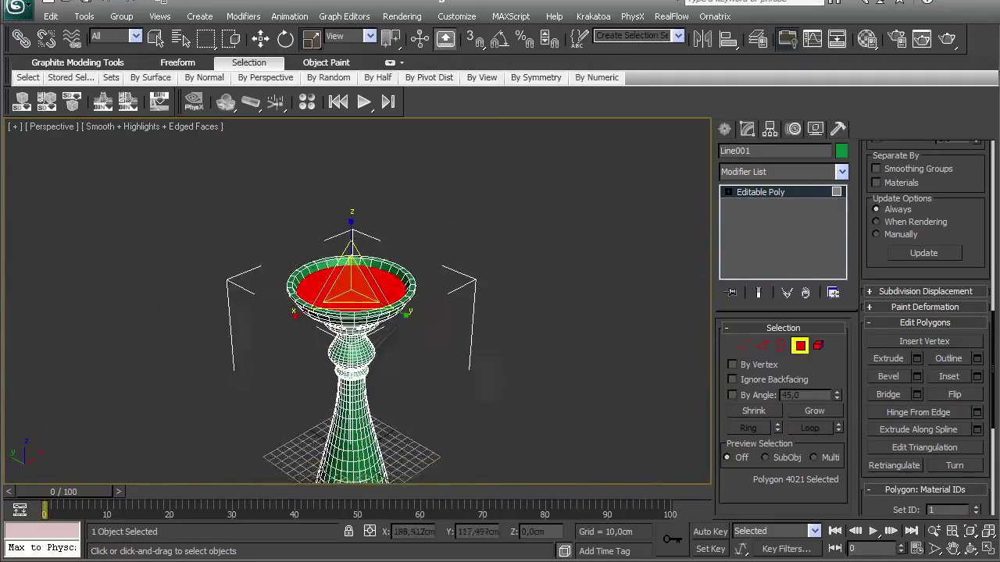
{"action": "scroll", "coordinate": [344, 305], "scroll_direction": "up", "scroll_amount": 5}
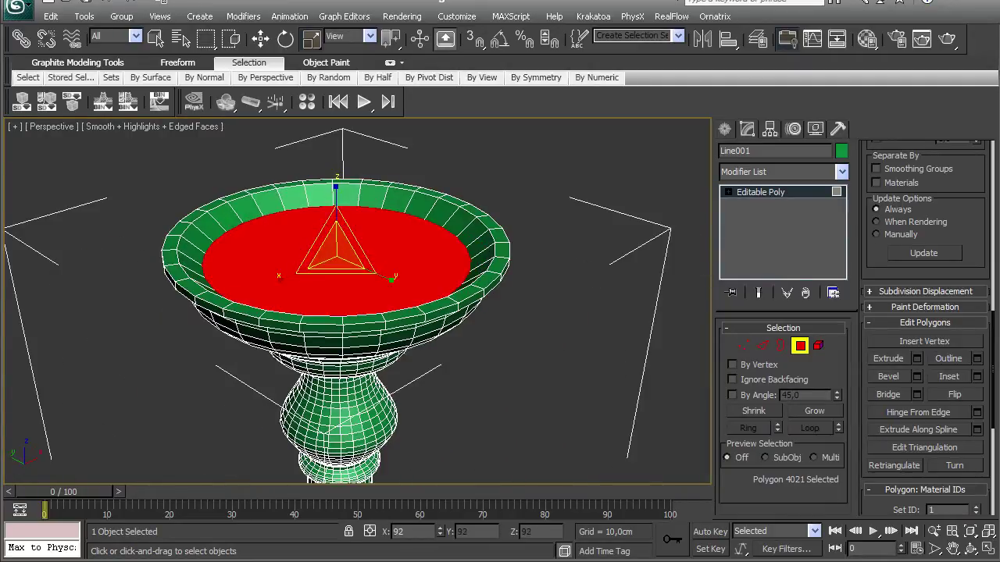
- Extrude the dish's inner polygon further down and scale it smaller to taper the inside of the bowl
{"action": "left_click", "coordinate": [889, 359]}
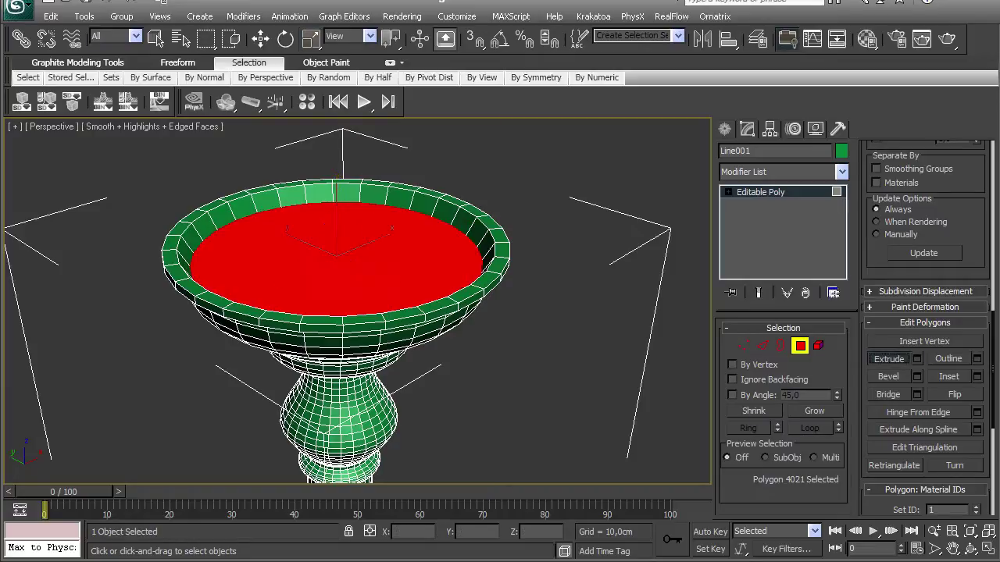
{"action": "left_click_drag", "start_coordinate": [348, 264], "coordinate": [351, 276]}
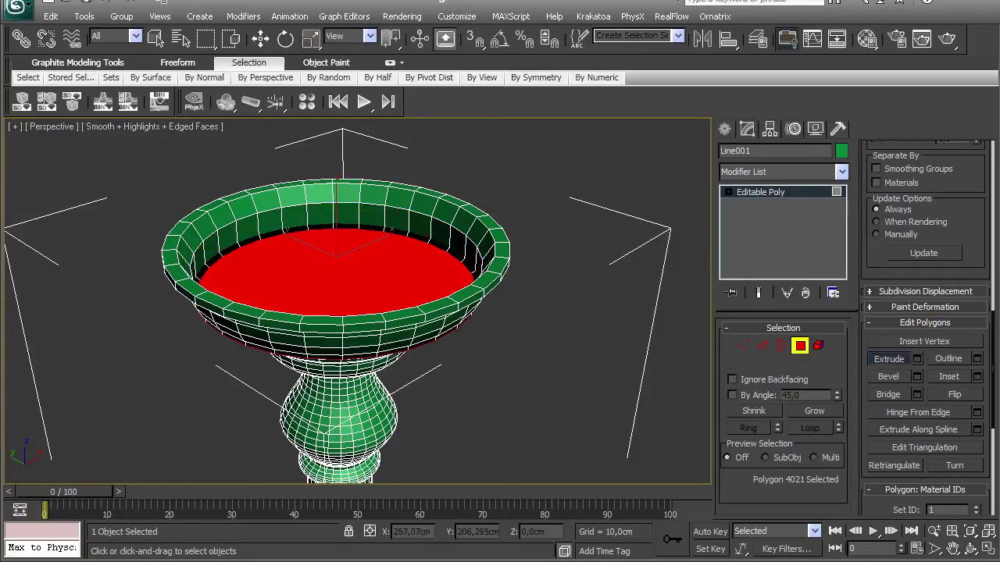
{"action": "middle_click_drag", "start_coordinate": [352, 277], "coordinate": [337, 261], "text": "alt"}
{"action": "key", "text": "r"}
{"action": "key", "text": "4"}
{"action": "scroll", "coordinate": [343, 199], "scroll_direction": "down", "scroll_amount": 3}
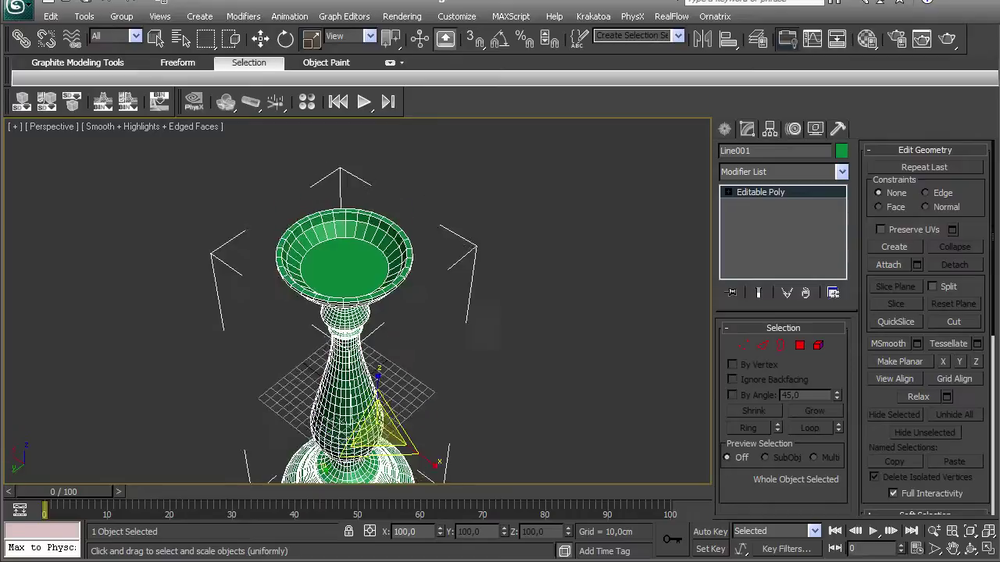
{"action": "scroll", "coordinate": [337, 263], "scroll_direction": "up", "scroll_amount": 5}
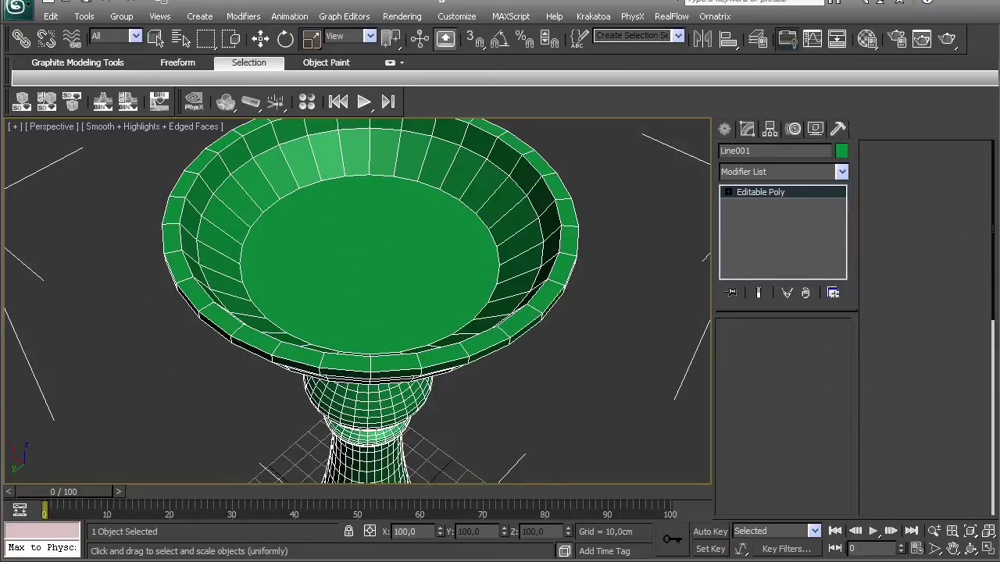
- Select the polygon at the bottom of the dish's recess, delete it and leave polygon editing
{"action": "key", "text": "4"}
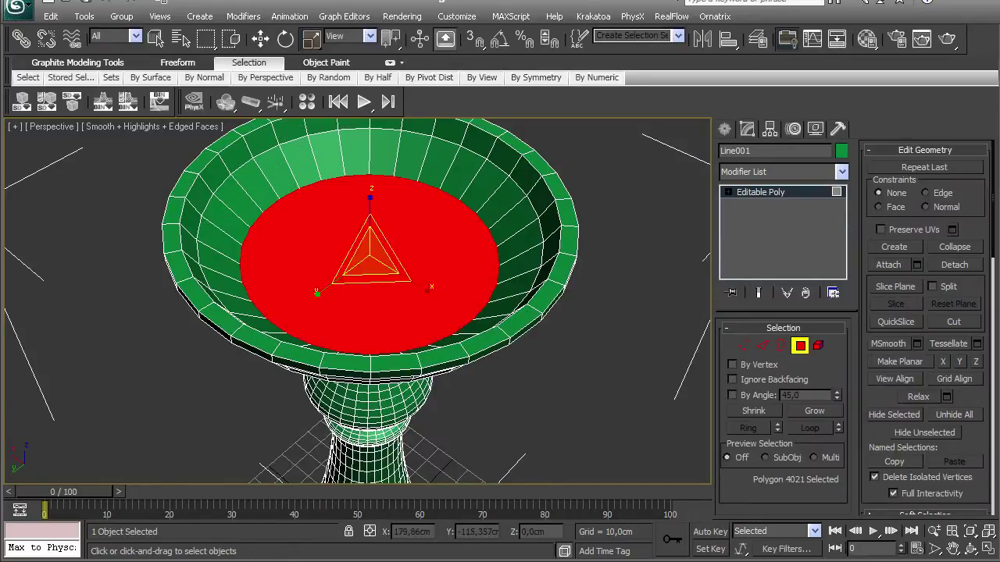
{"action": "key", "text": "Delete"}
{"action": "middle_click_drag", "start_coordinate": [344, 262], "coordinate": [453, 192], "text": "alt"}
{"action": "key", "text": "4"}
- Remove alternate edge loops from the outer part of the base's underside to even out the spacing
{"action": "scroll", "coordinate": [358, 234], "scroll_direction": "down", "scroll_amount": 4}
{"action": "middle_click_drag", "start_coordinate": [358, 289], "coordinate": [352, 168], "text": "alt"}
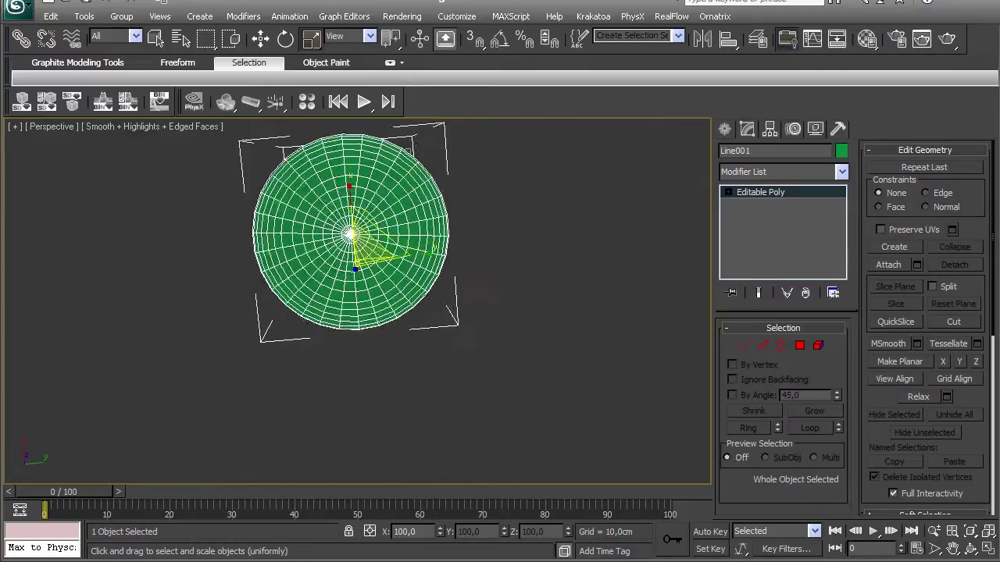
{"action": "scroll", "coordinate": [351, 168], "scroll_direction": "up", "scroll_amount": 4}
{"action": "left_click", "coordinate": [762, 345]}
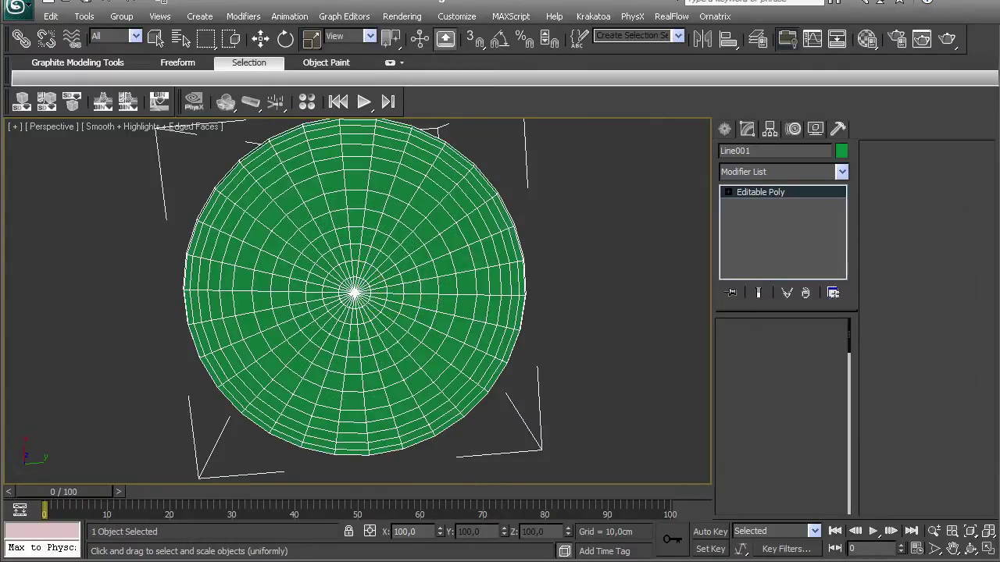
{"action": "left_click", "coordinate": [324, 147]}
{"action": "middle_click_drag", "start_coordinate": [338, 141], "coordinate": [331, 188], "text": "alt"}
{"action": "scroll", "coordinate": [332, 187], "scroll_direction": "up", "scroll_amount": 4}
{"action": "left_click", "coordinate": [343, 163], "text": "ctrl"}
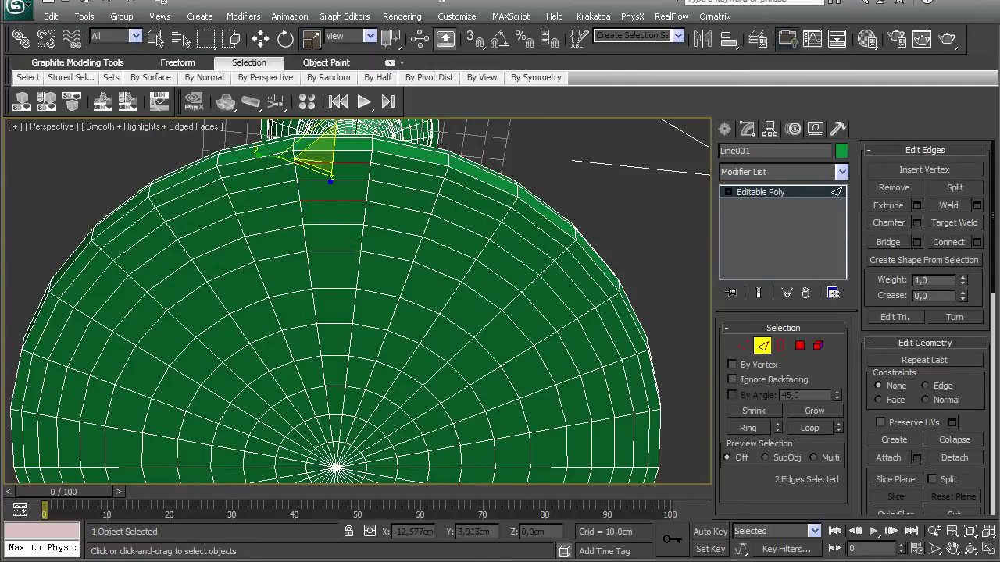
{"action": "left_click", "coordinate": [810, 428]}
{"action": "key", "text": "ctrl+BackSpace"}
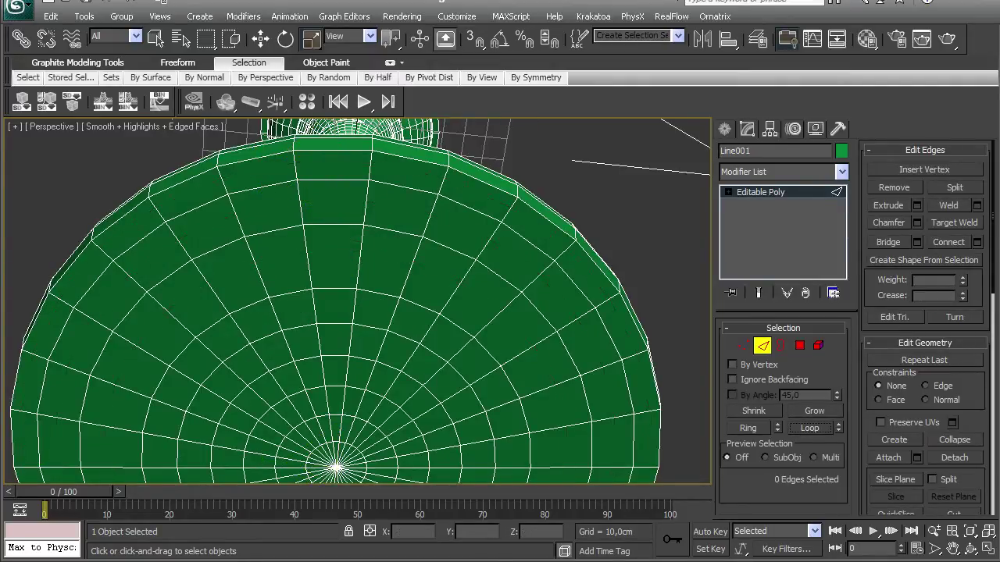
- Remove one more edge loop from the base's underside, closer to its centre
{"action": "left_click", "coordinate": [334, 324]}
{"action": "middle_click_drag", "start_coordinate": [335, 323], "coordinate": [335, 230]}
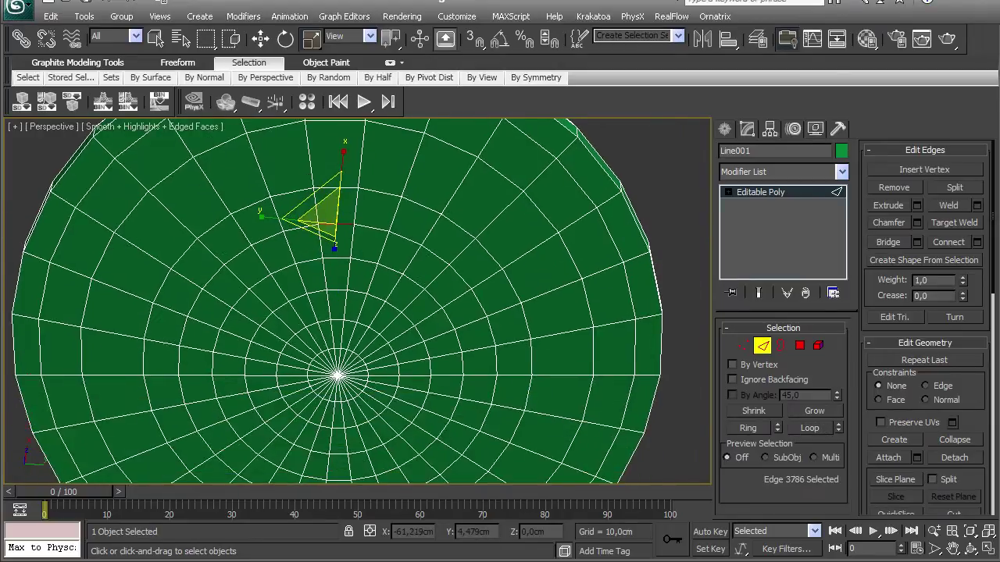
{"action": "left_click", "coordinate": [810, 428]}
{"action": "key", "text": "ctrl+BackSpace"}
- Remove two alternate edge loops around the lower side of the base's rounded foot
{"action": "scroll", "coordinate": [337, 313], "scroll_direction": "down", "scroll_amount": 5}
{"action": "middle_click_drag", "start_coordinate": [337, 312], "coordinate": [348, 336], "text": "alt"}
{"action": "scroll", "coordinate": [343, 296], "scroll_direction": "up", "scroll_amount": 5}
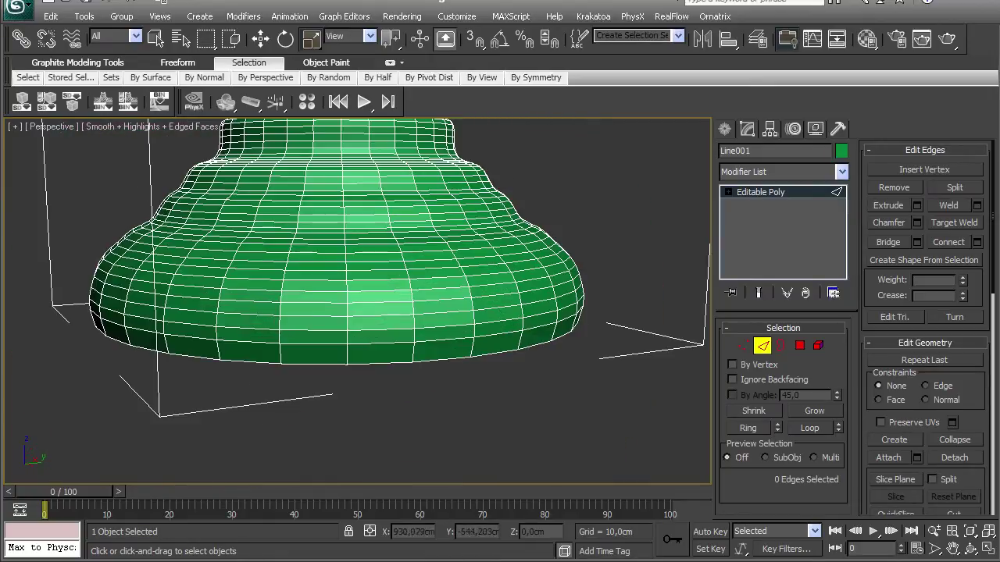
{"action": "left_click", "coordinate": [313, 320]}
{"action": "left_click", "coordinate": [328, 301], "text": "ctrl"}
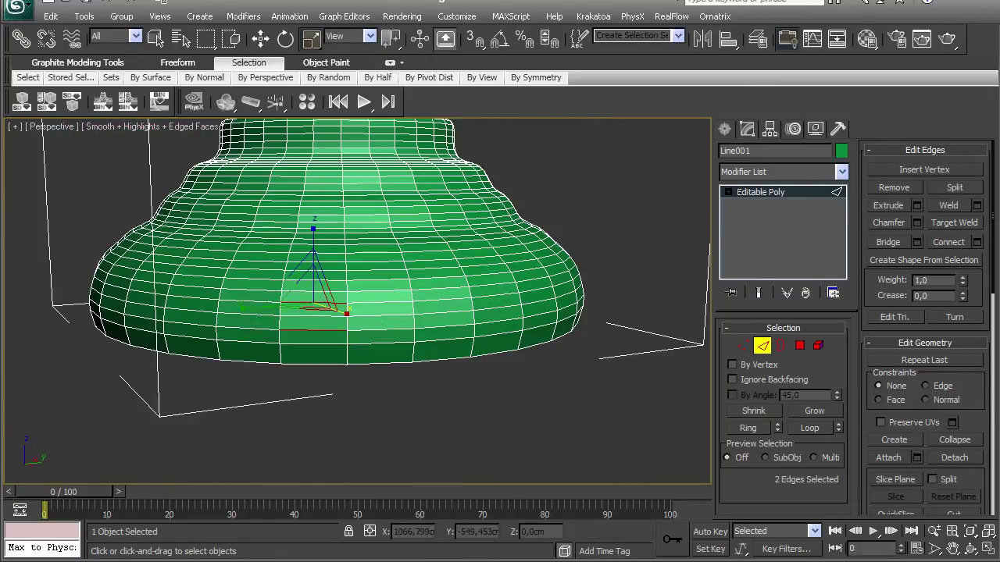
{"action": "left_click", "coordinate": [809, 428]}
{"action": "key", "text": "ctrl+BackSpace"}
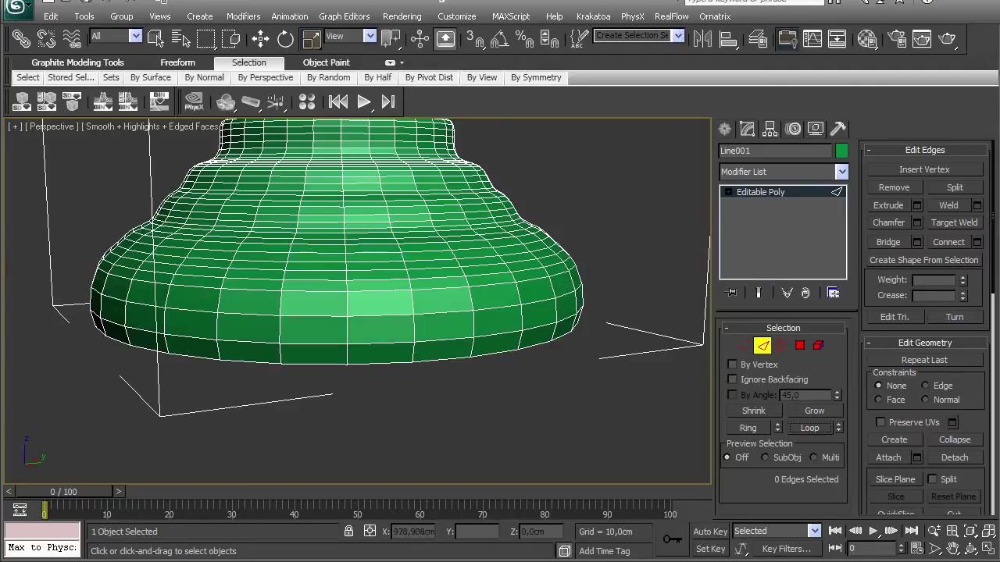
{"action": "left_click", "coordinate": [315, 280]}
{"action": "middle_click_drag", "start_coordinate": [316, 281], "coordinate": [319, 313], "text": "alt"}
{"action": "scroll", "coordinate": [318, 313], "scroll_direction": "up", "scroll_amount": 2}
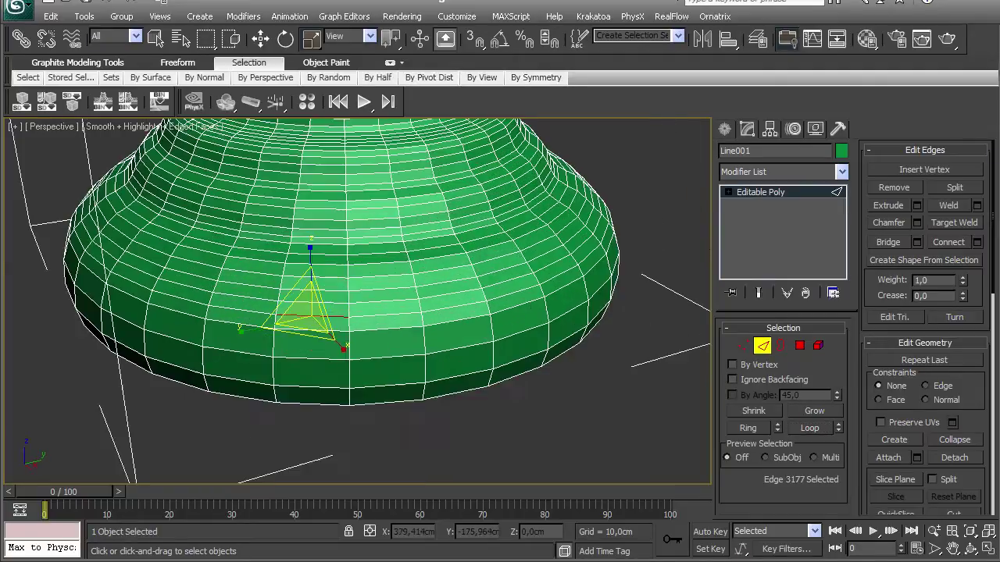
{"action": "left_click", "coordinate": [313, 316], "text": "ctrl"}
{"action": "left_click", "coordinate": [313, 300], "text": "ctrl"}
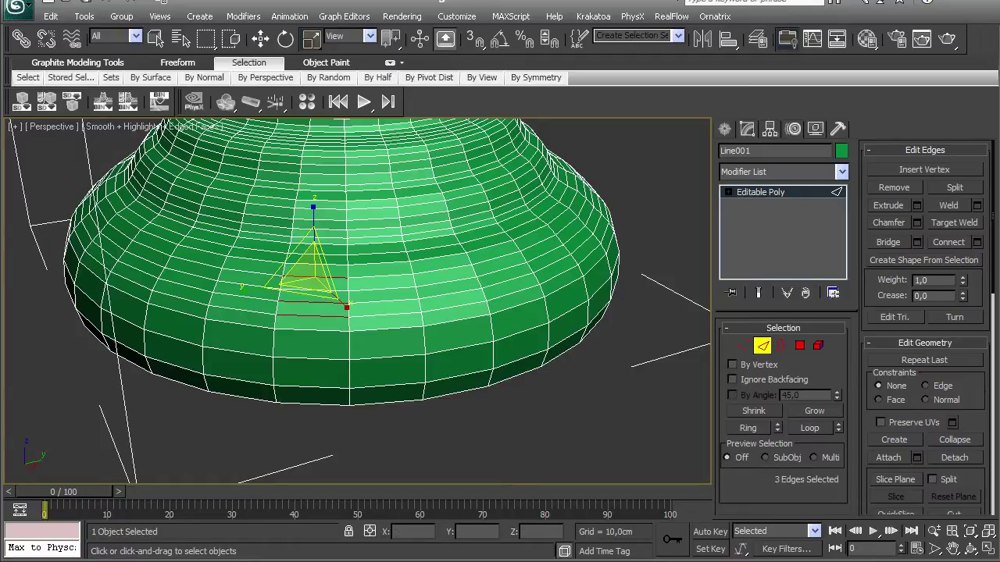
{"action": "key", "text": "ctrl+d"}
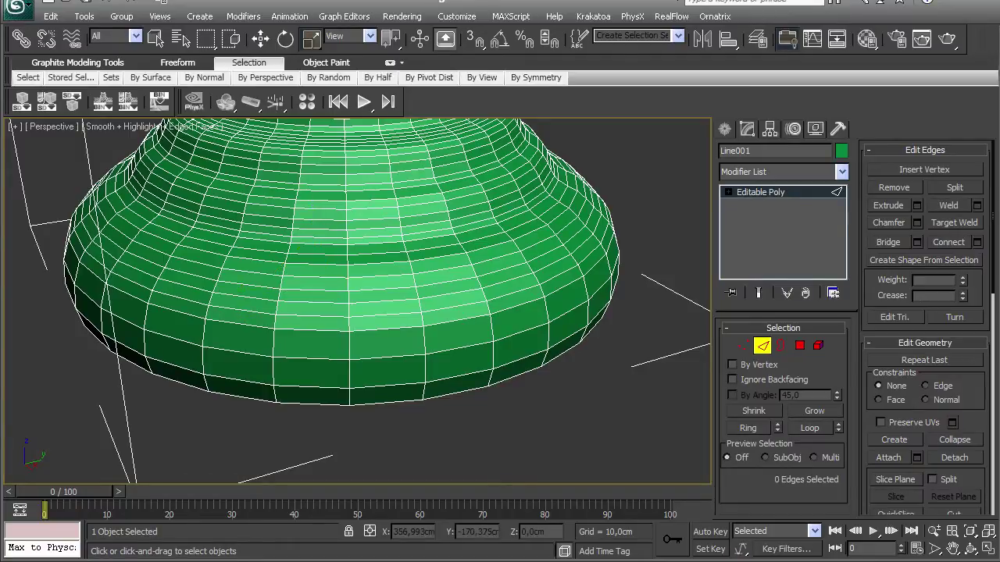
- Remove three alternate edge loops around the upper part of the base's rounded foot
{"action": "left_click", "coordinate": [312, 314]}
{"action": "left_click", "coordinate": [313, 292], "text": "ctrl"}
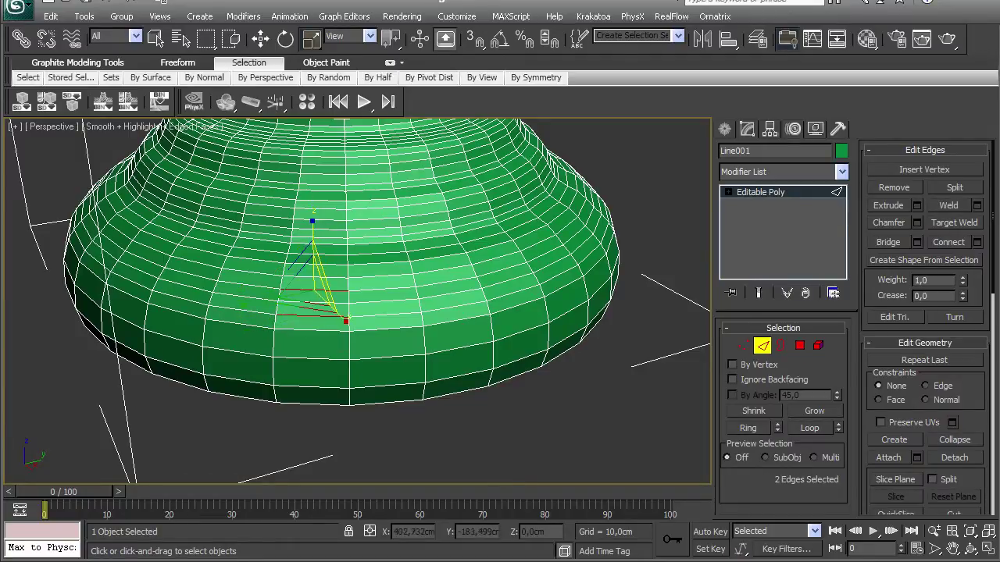
{"action": "left_click", "coordinate": [809, 428]}
{"action": "key", "text": "ctrl+BackSpace"}
{"action": "middle_click_drag", "start_coordinate": [343, 305], "coordinate": [374, 338], "text": "alt"}
{"action": "left_click", "coordinate": [281, 295]}
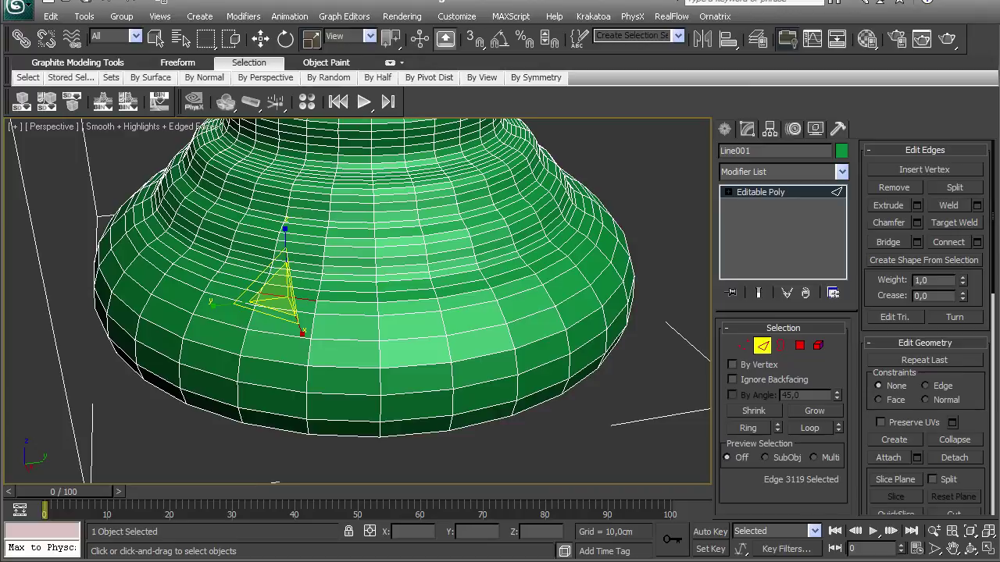
{"action": "left_click", "coordinate": [809, 428]}
{"action": "key", "text": "ctrl+BackSpace"}
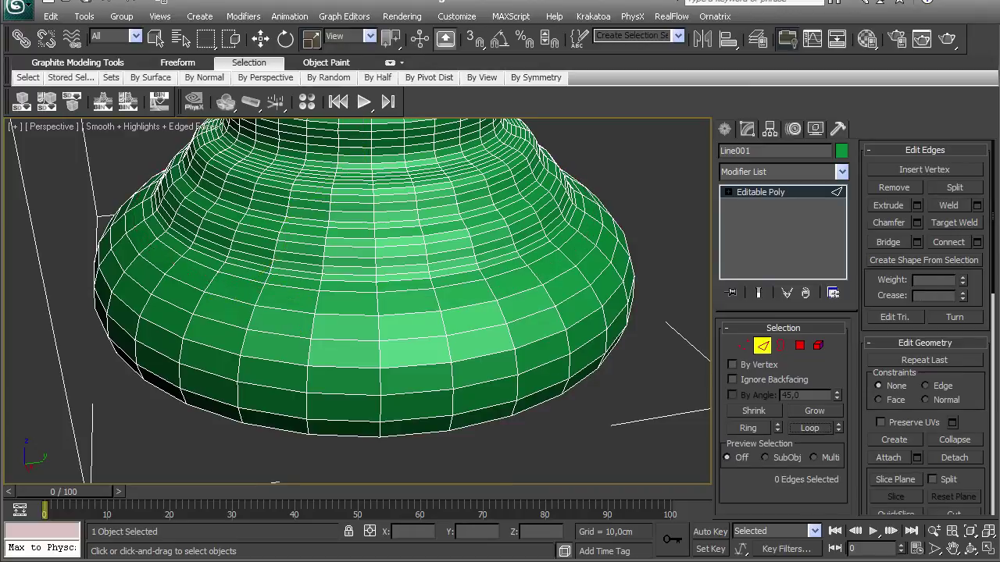
- Remove four alternate edge loops from the concave band just above the base's rounded foot
{"action": "scroll", "coordinate": [270, 313], "scroll_direction": "up", "scroll_amount": 2}
{"action": "left_click", "coordinate": [302, 284]}
{"action": "left_click", "coordinate": [309, 260], "text": "ctrl"}
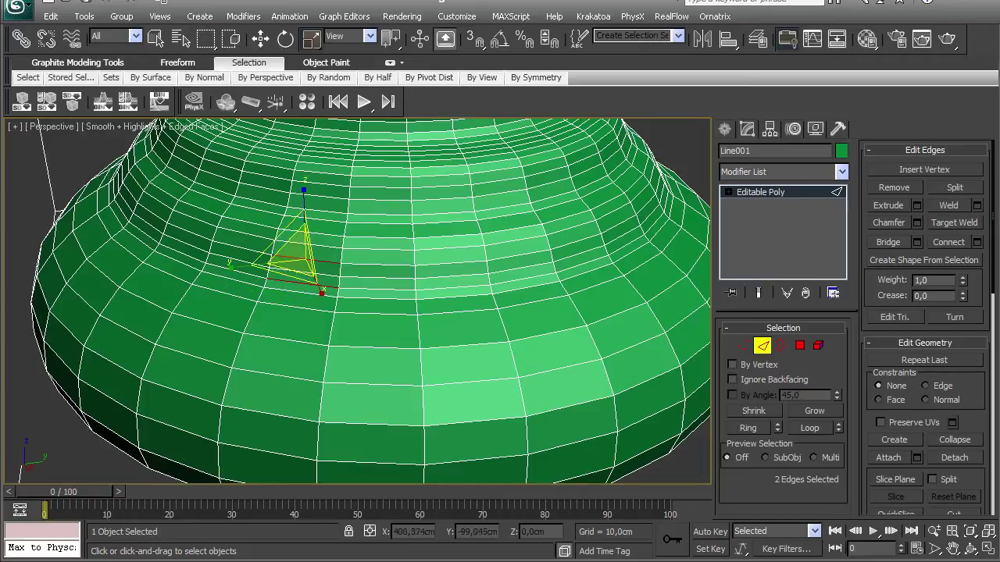
{"action": "left_click", "coordinate": [311, 233], "text": "ctrl"}
{"action": "left_click", "coordinate": [809, 428]}
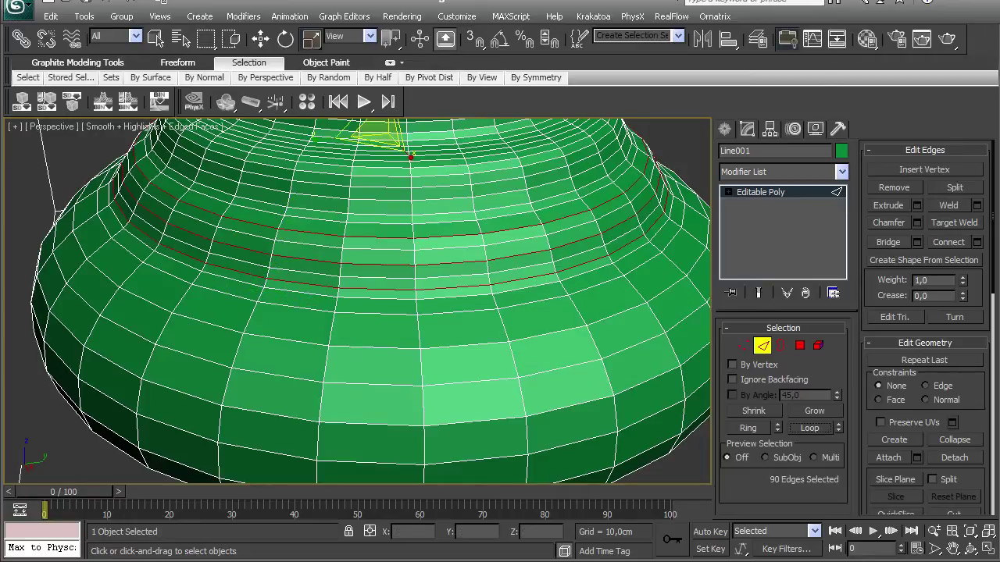
{"action": "key", "text": "ctrl+d"}
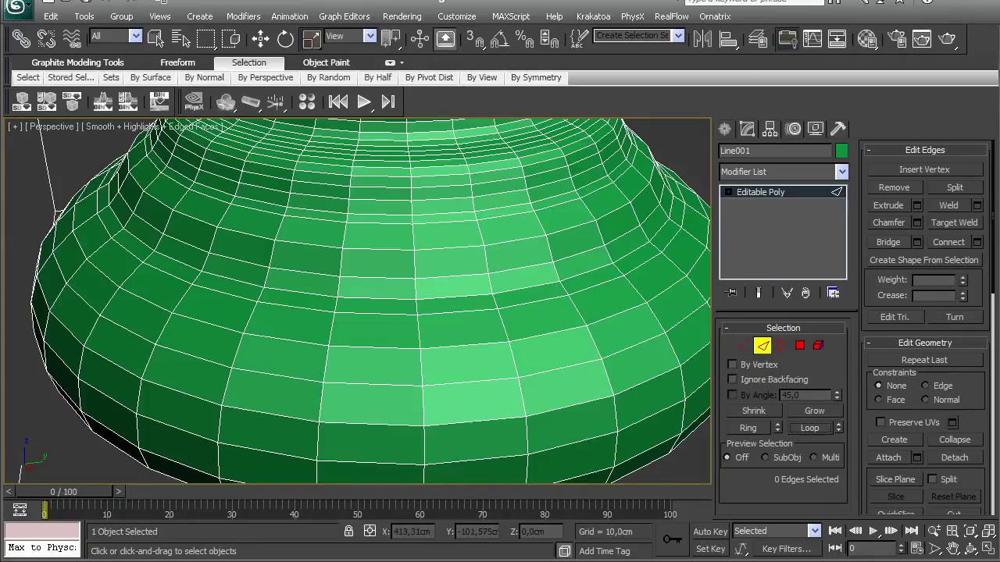
{"action": "left_click", "coordinate": [316, 219]}
{"action": "left_click", "coordinate": [810, 428]}
{"action": "key", "text": "ctrl+d"}
- Remove three alternate edge loops from the shoulder below the base's upper step
{"action": "scroll", "coordinate": [359, 300], "scroll_direction": "down", "scroll_amount": 6}
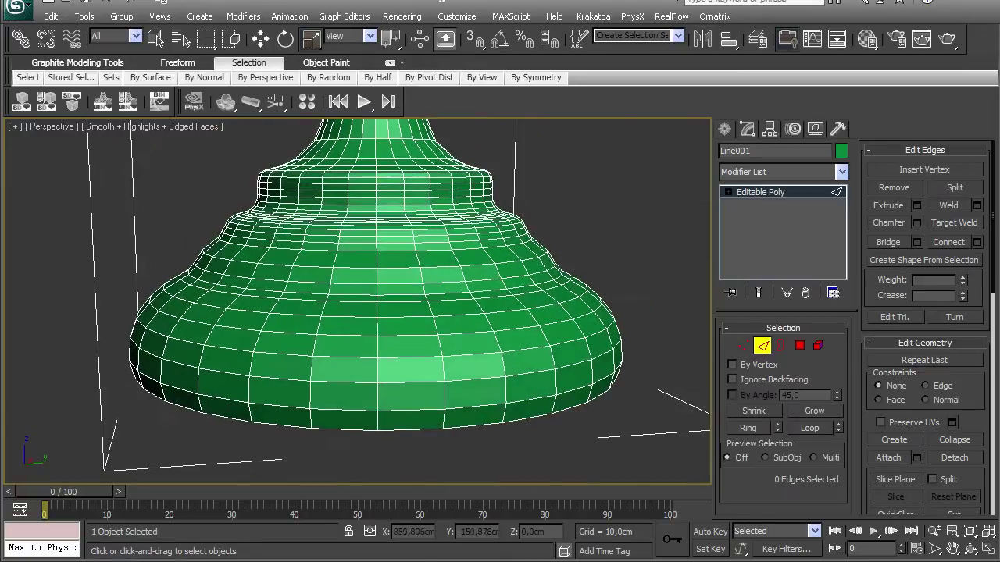
{"action": "scroll", "coordinate": [342, 226], "scroll_direction": "up", "scroll_amount": 6}
{"action": "left_click", "coordinate": [280, 276]}
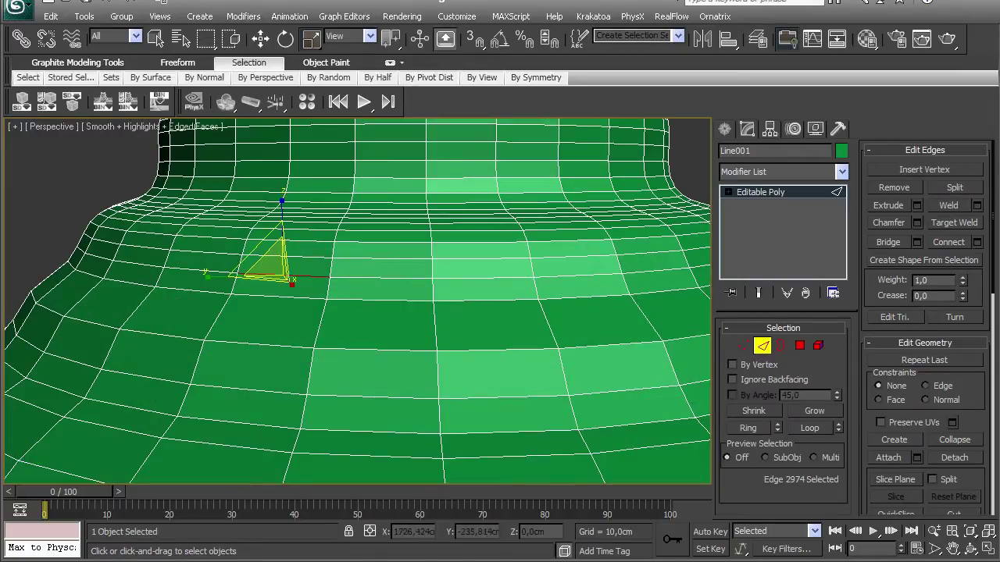
{"action": "left_click", "coordinate": [290, 241], "text": "ctrl"}
{"action": "left_click", "coordinate": [391, 216], "text": "ctrl"}
{"action": "left_click", "coordinate": [809, 428]}
{"action": "key", "text": "ctrl+BackSpace"}
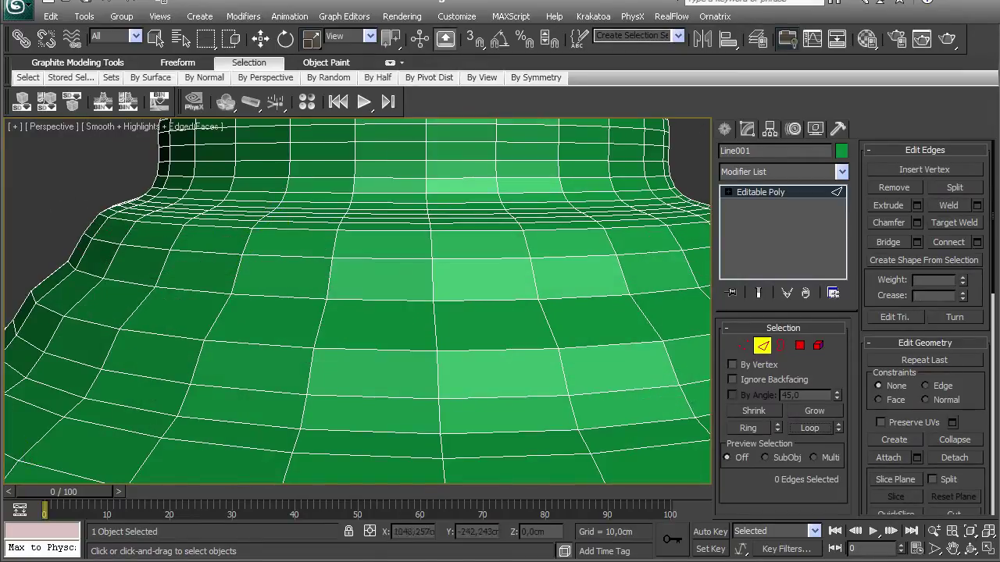
- Remove three of the tightly spaced edge loops in the crease where the shoulder meets the base's upper step
{"action": "scroll", "coordinate": [382, 269], "scroll_direction": "down", "scroll_amount": 2}
{"action": "middle_click_drag", "start_coordinate": [383, 270], "coordinate": [386, 312], "text": "alt"}
{"action": "scroll", "coordinate": [386, 313], "scroll_direction": "up", "scroll_amount": 2}
{"action": "left_click", "coordinate": [325, 321]}
{"action": "left_click", "coordinate": [329, 306], "text": "ctrl"}
{"action": "left_click", "coordinate": [809, 428]}
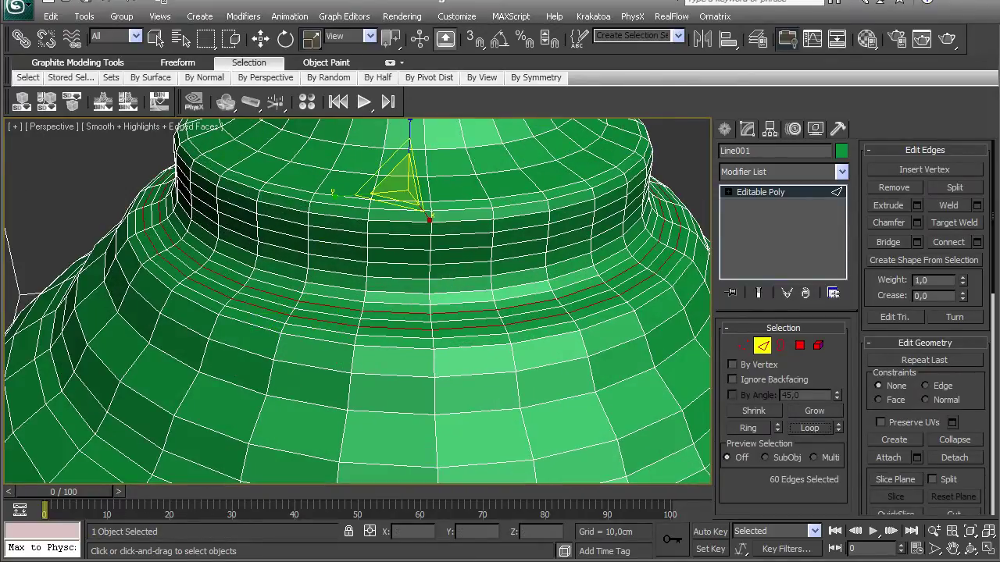
{"action": "key", "text": "ctrl+BackSpace"}
{"action": "left_click", "coordinate": [312, 328]}
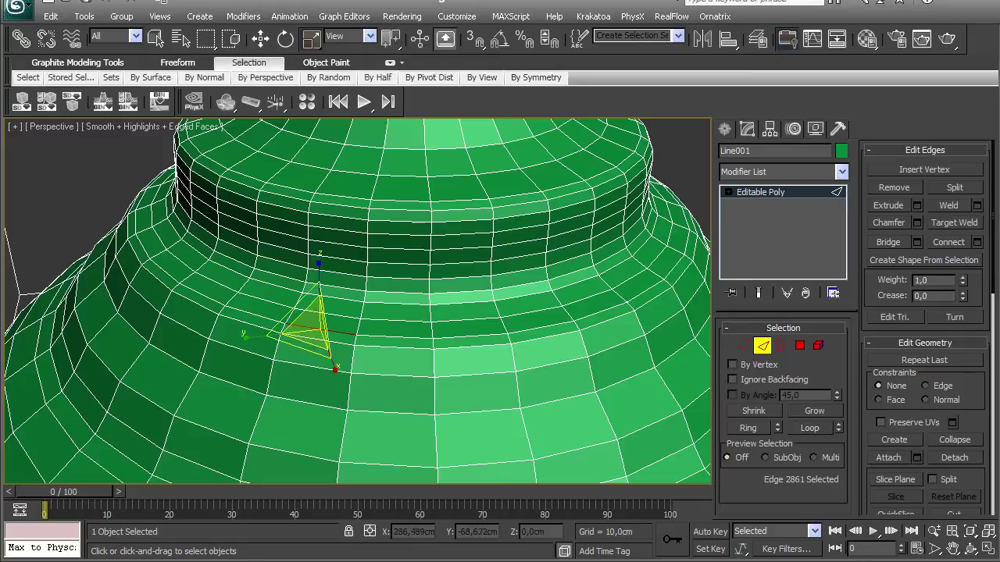
{"action": "left_click", "coordinate": [809, 428]}
{"action": "key", "text": "ctrl+BackSpace"}
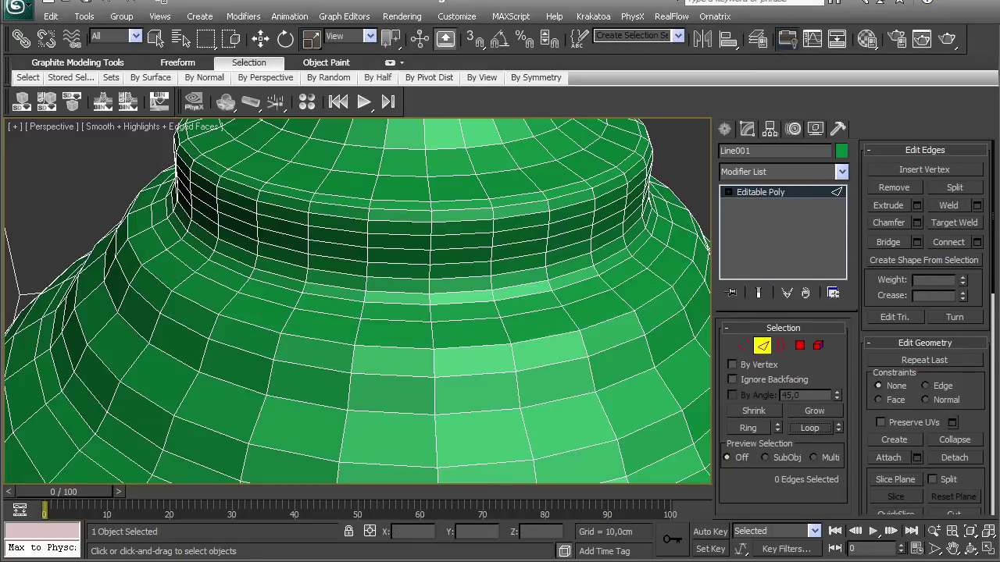
- Remove three alternate edge loops from the vertical wall of the base's upper step
{"action": "scroll", "coordinate": [358, 301], "scroll_direction": "down", "scroll_amount": 8}
{"action": "middle_click_drag", "start_coordinate": [358, 313], "coordinate": [438, 296], "text": "alt"}
{"action": "scroll", "coordinate": [368, 328], "scroll_direction": "up", "scroll_amount": 10}
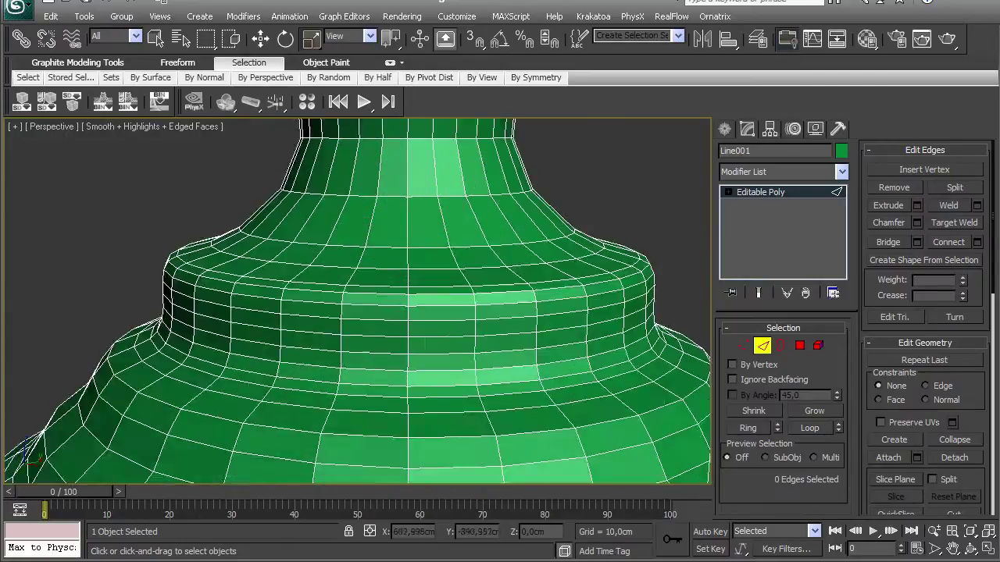
{"action": "left_click", "coordinate": [386, 366]}
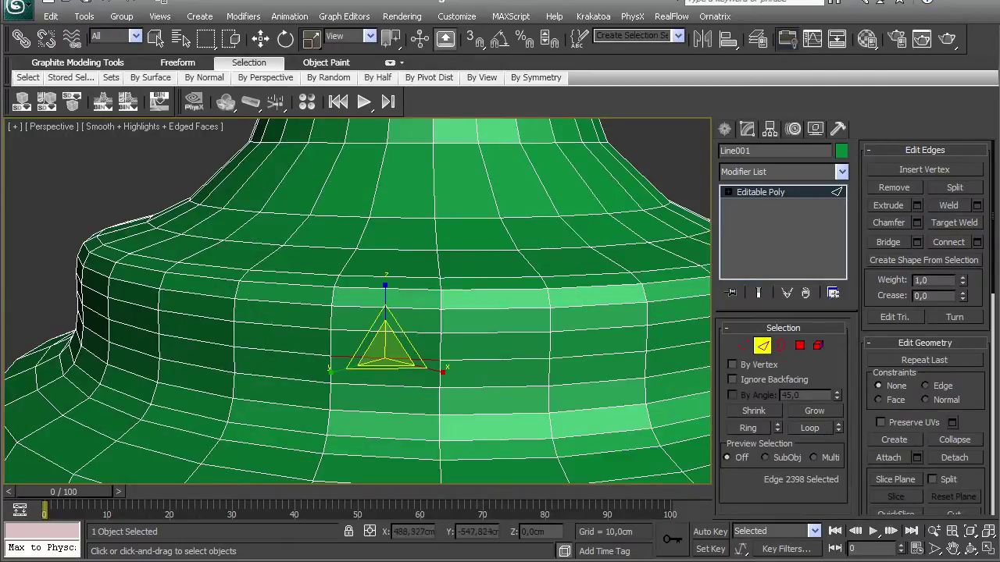
{"action": "left_click", "coordinate": [810, 428]}
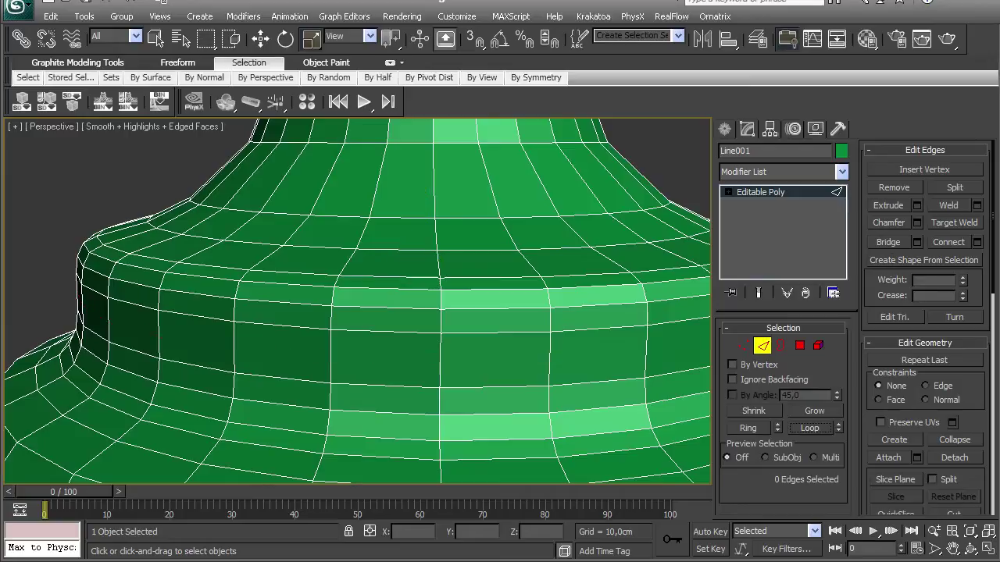
{"action": "left_click", "coordinate": [385, 417]}
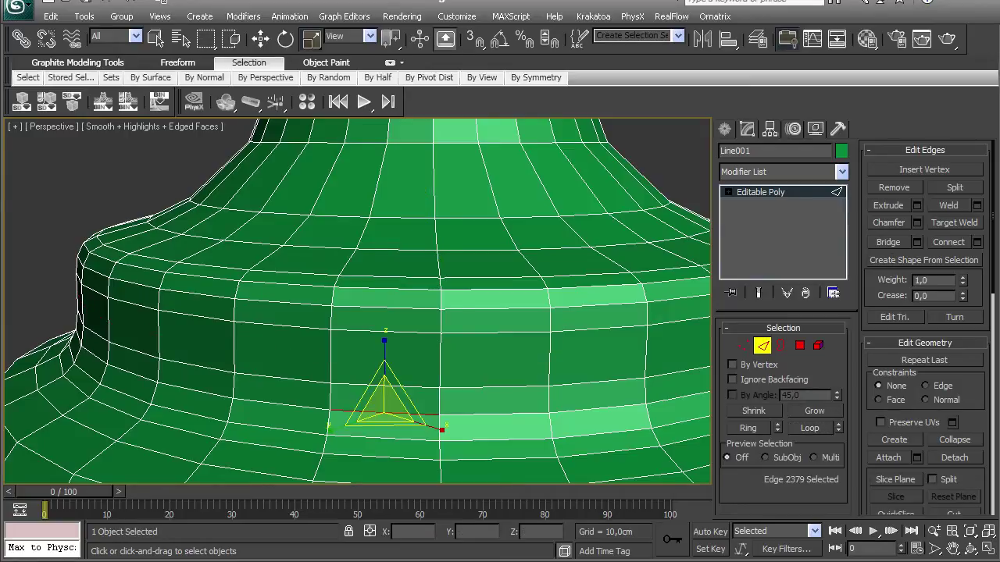
{"action": "left_click", "coordinate": [810, 428]}
{"action": "key", "text": "ctrl+BackSpace"}
{"action": "middle_click_drag", "start_coordinate": [469, 359], "coordinate": [450, 296]}
{"action": "left_click", "coordinate": [365, 227]}
{"action": "left_click", "coordinate": [810, 428]}
{"action": "key", "text": "ctrl+BackSpace"}
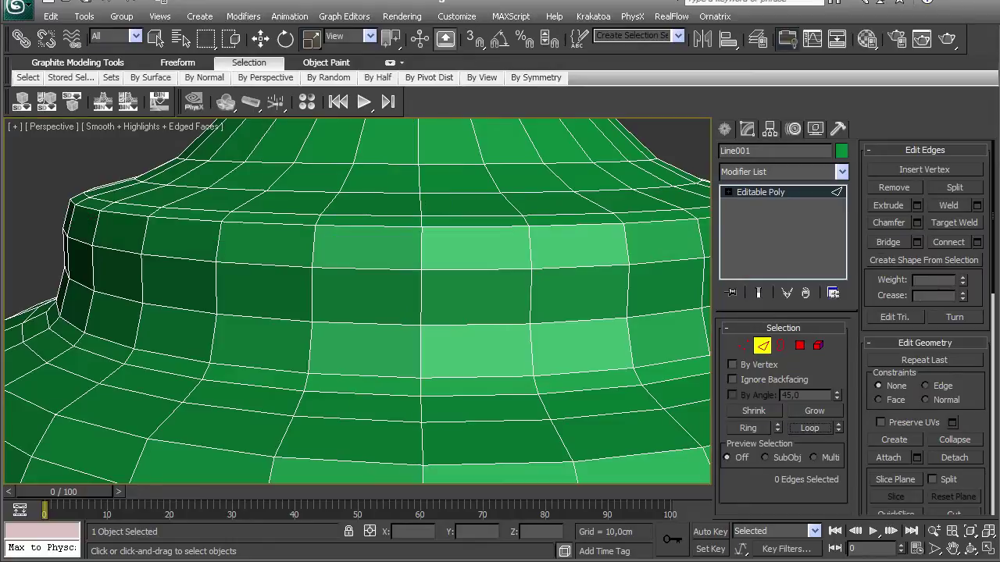
- Remove one surplus edge loop from the shoulder just below the crease under the base's upper step
{"action": "scroll", "coordinate": [358, 302], "scroll_direction": "down", "scroll_amount": 6}
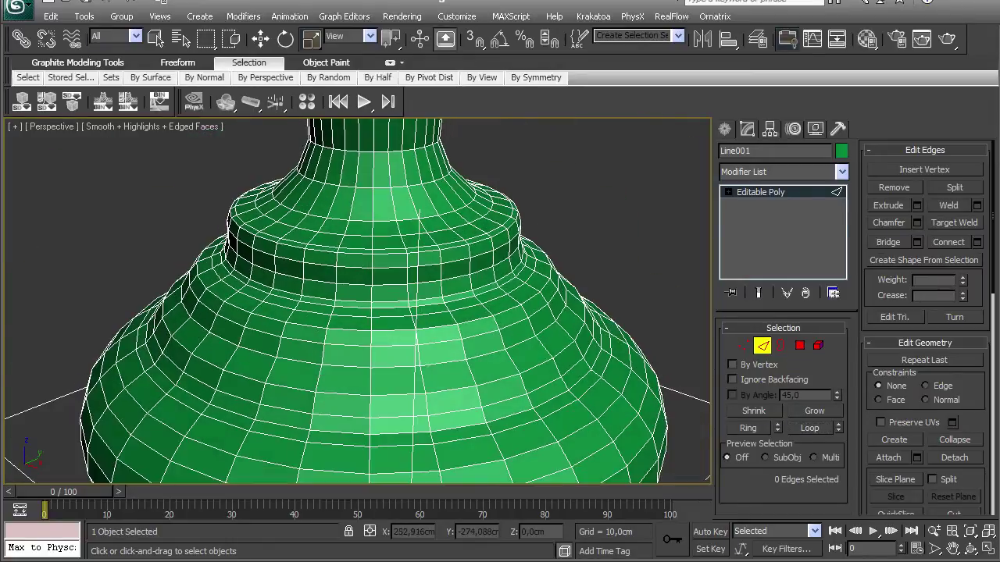
{"action": "scroll", "coordinate": [355, 274], "scroll_direction": "up", "scroll_amount": 3}
{"action": "left_click", "coordinate": [344, 343]}
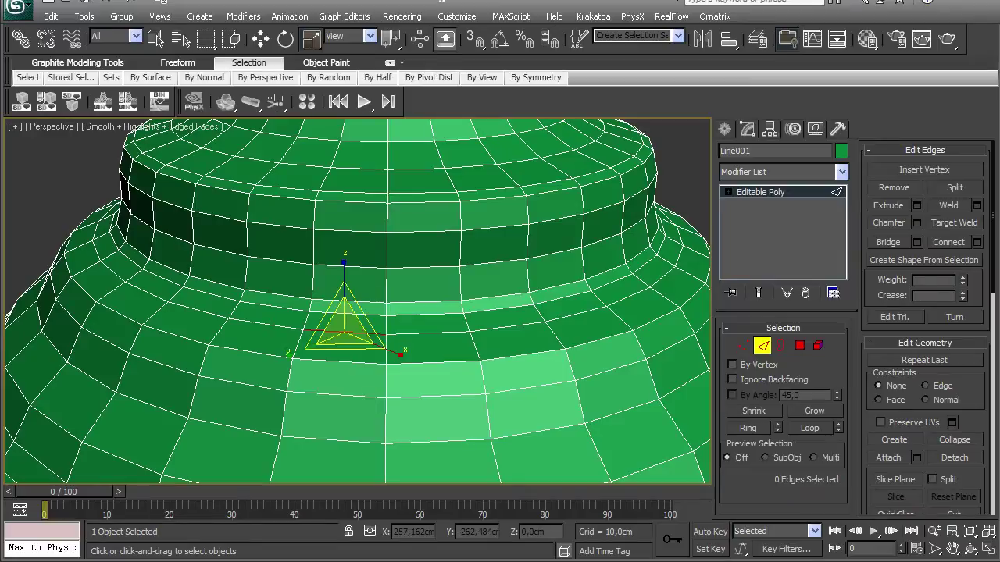
{"action": "left_click", "coordinate": [809, 428]}
{"action": "key", "text": "ctrl+BackSpace"}
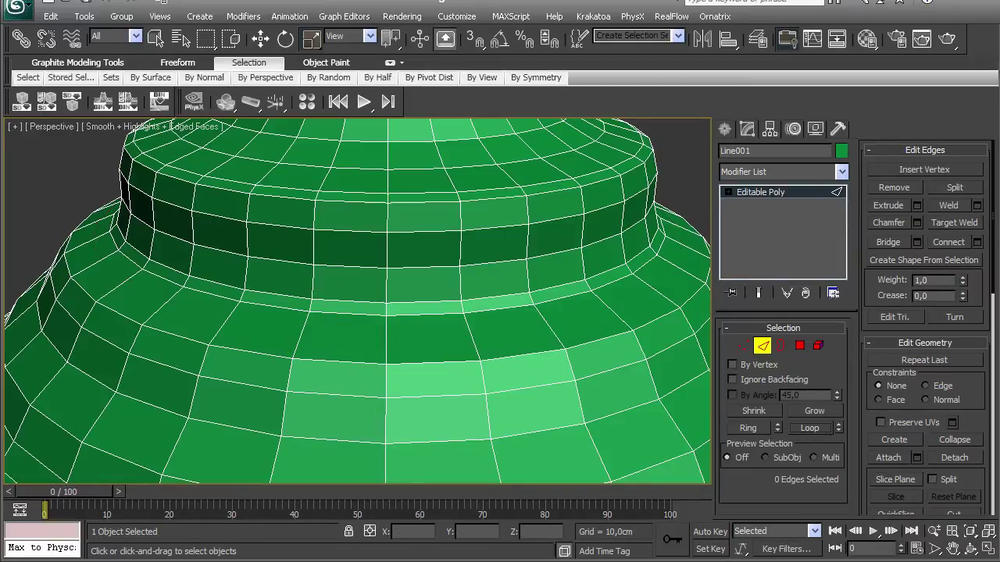
- Remove three alternate edge loops from the lower half of the collar ring between the stem and the bulb
{"action": "scroll", "coordinate": [355, 301], "scroll_direction": "down", "scroll_amount": 5}
{"action": "middle_click_drag", "start_coordinate": [356, 301], "coordinate": [363, 254], "text": "alt"}
{"action": "scroll", "coordinate": [363, 266], "scroll_direction": "up", "scroll_amount": 4}
{"action": "scroll", "coordinate": [363, 296], "scroll_direction": "down", "scroll_amount": 4}
{"action": "scroll", "coordinate": [363, 254], "scroll_direction": "up", "scroll_amount": 10}
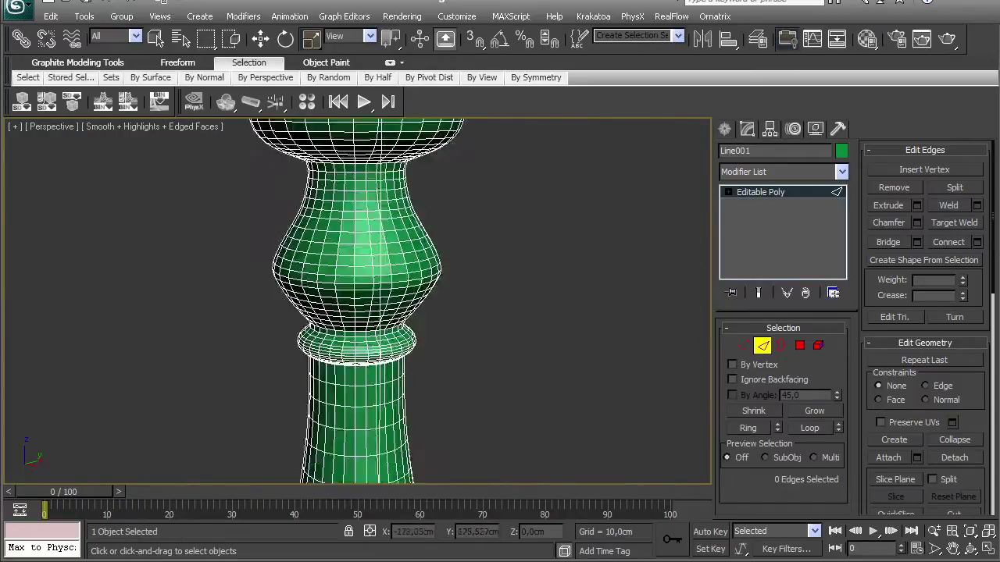
{"action": "scroll", "coordinate": [358, 301], "scroll_direction": "down", "scroll_amount": 3}
{"action": "middle_click_drag", "start_coordinate": [358, 302], "coordinate": [358, 281], "text": "alt"}
{"action": "left_click", "coordinate": [281, 258]}
{"action": "scroll", "coordinate": [281, 259], "scroll_direction": "down", "scroll_amount": 2}
{"action": "mouse_move", "coordinate": [281, 259]}
{"action": "middle_mouse_down", "text": "alt"}
{"action": "mouse_move", "coordinate": [281, 270]}
{"action": "mouse_move", "coordinate": [281, 258]}
{"action": "middle_mouse_up", "text": "alt"}
{"action": "scroll", "coordinate": [281, 269], "scroll_direction": "up", "scroll_amount": 3}
{"action": "scroll", "coordinate": [282, 270], "scroll_direction": "down", "scroll_amount": 2}
{"action": "middle_click_drag", "start_coordinate": [360, 297], "coordinate": [360, 289], "text": "alt"}
{"action": "scroll", "coordinate": [359, 304], "scroll_direction": "down", "scroll_amount": 1}
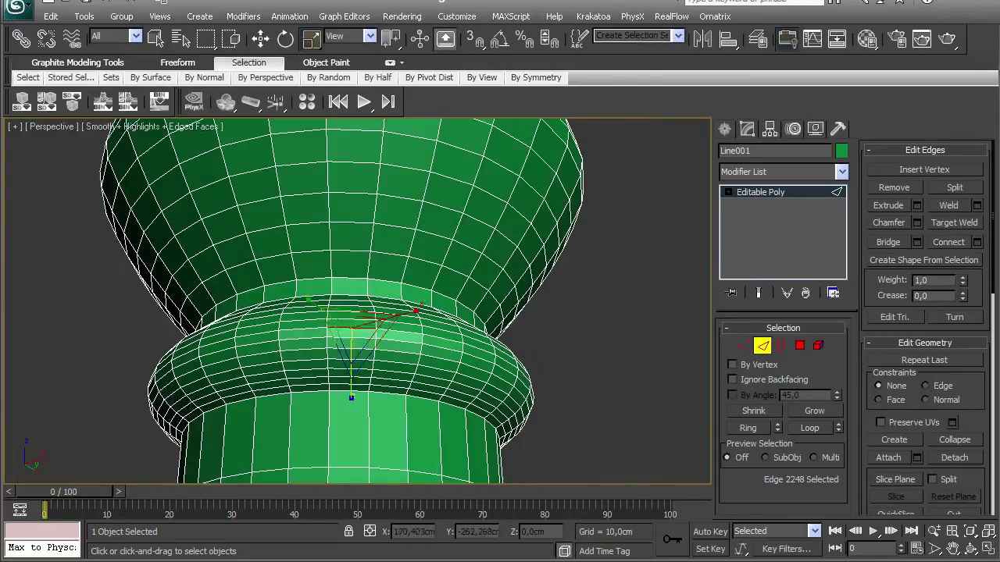
{"action": "middle_click_drag", "start_coordinate": [352, 336], "coordinate": [352, 320], "text": "alt"}
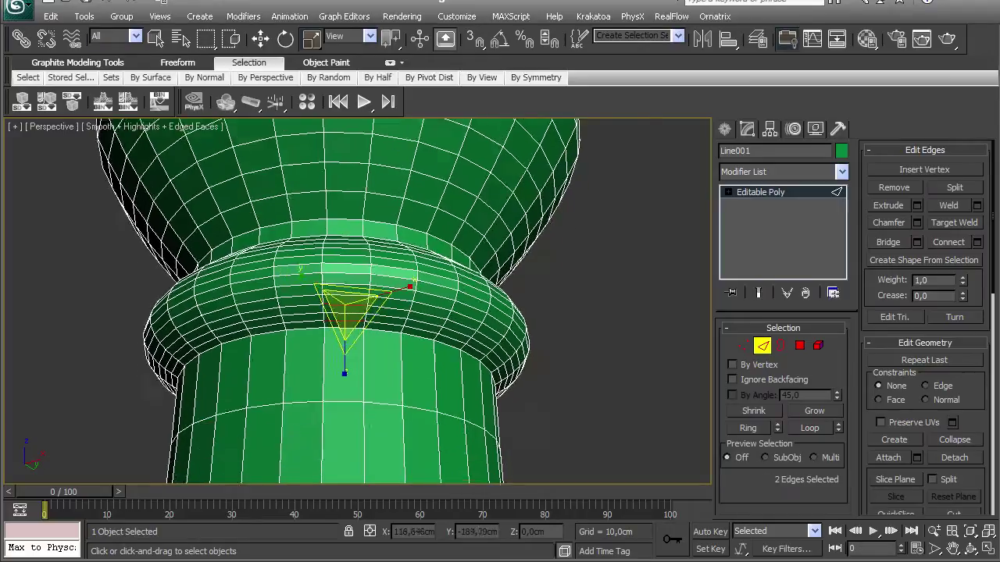
{"action": "scroll", "coordinate": [351, 329], "scroll_direction": "up", "scroll_amount": 2}
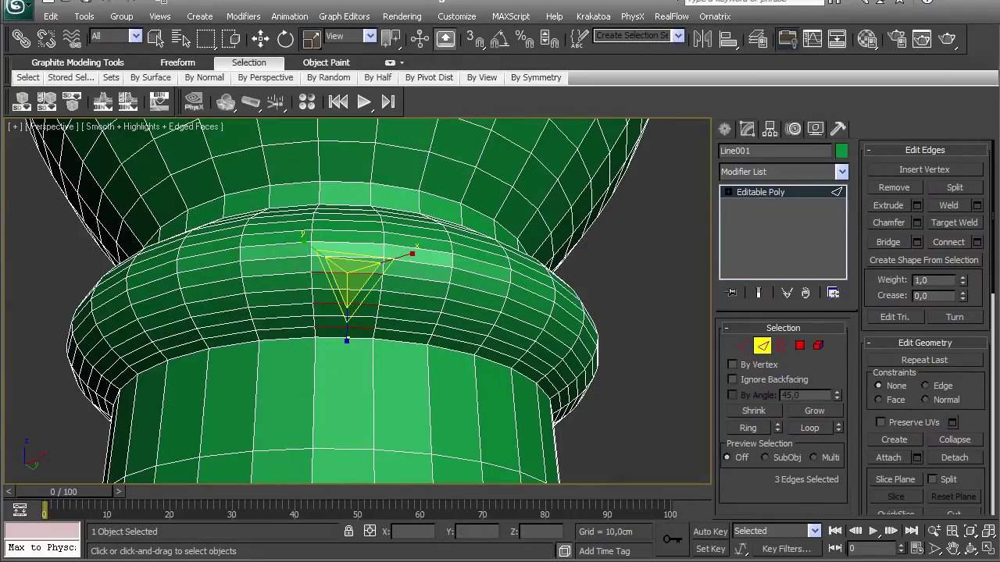
{"action": "left_click", "coordinate": [810, 428]}
{"action": "key", "text": "ctrl+BackSpace"}
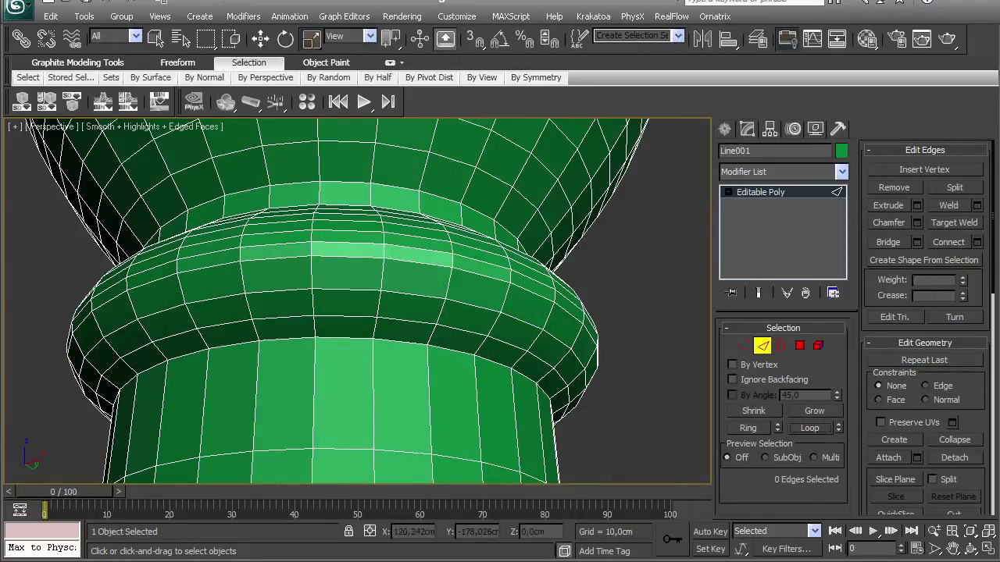
- Remove two alternate edge loops from the upper half of the collar ring beneath the bulb
{"action": "left_click", "coordinate": [286, 254]}
{"action": "scroll", "coordinate": [359, 305], "scroll_direction": "up", "scroll_amount": 4}
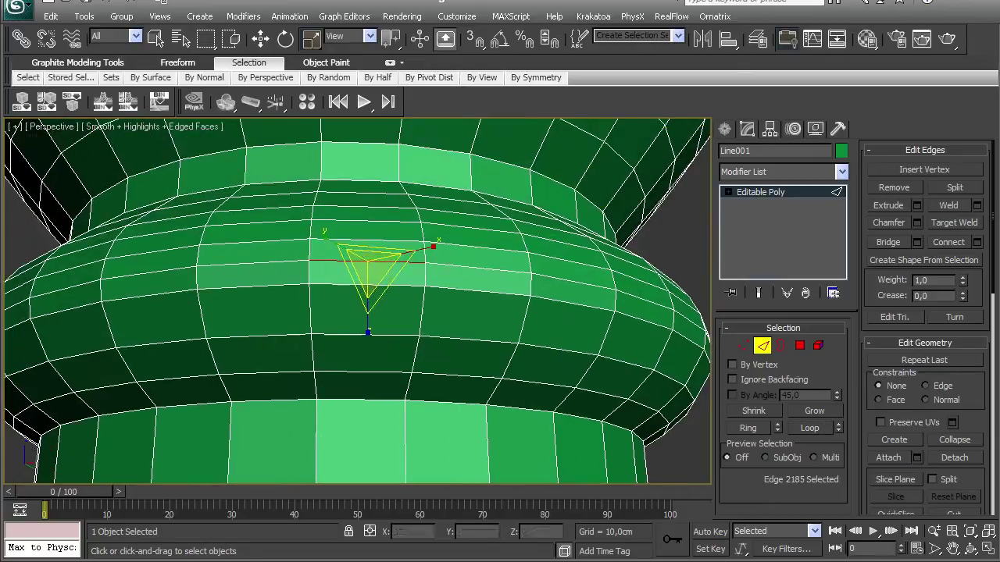
{"action": "scroll", "coordinate": [358, 305], "scroll_direction": "down", "scroll_amount": 2}
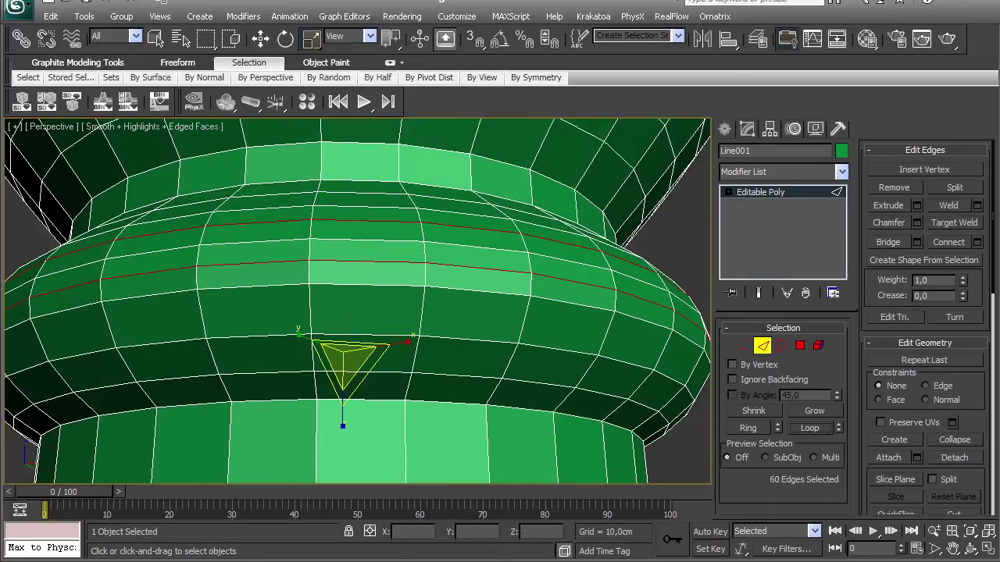
{"action": "key", "text": "ctrl+BackSpace"}
{"action": "scroll", "coordinate": [358, 304], "scroll_direction": "down", "scroll_amount": 6}
{"action": "scroll", "coordinate": [358, 304], "scroll_direction": "up", "scroll_amount": 3}
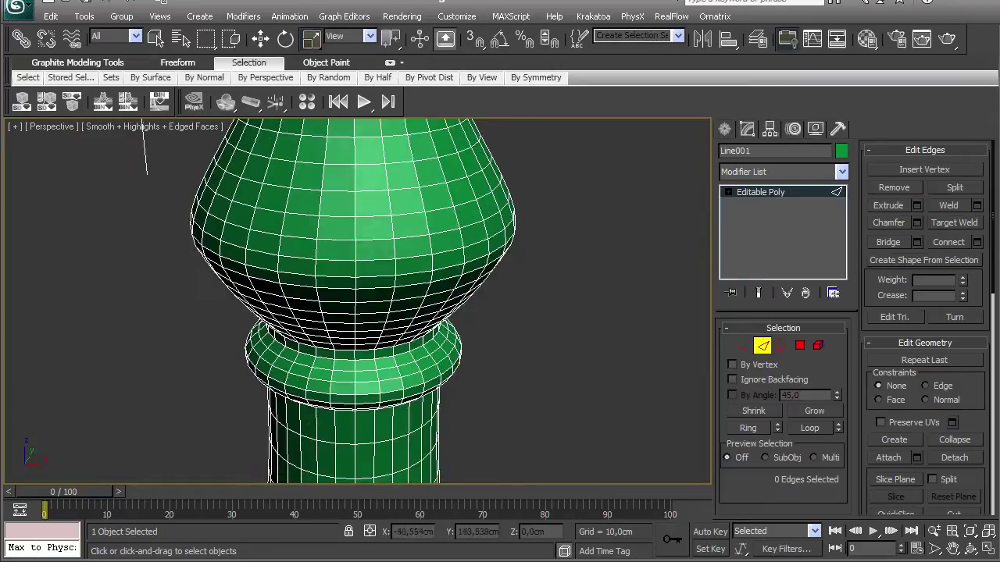
- Remove three alternate edge loops from the lower, tapering half of the stem's bulb
{"action": "scroll", "coordinate": [357, 305], "scroll_direction": "down", "scroll_amount": 5}
{"action": "scroll", "coordinate": [358, 235], "scroll_direction": "up", "scroll_amount": 8}
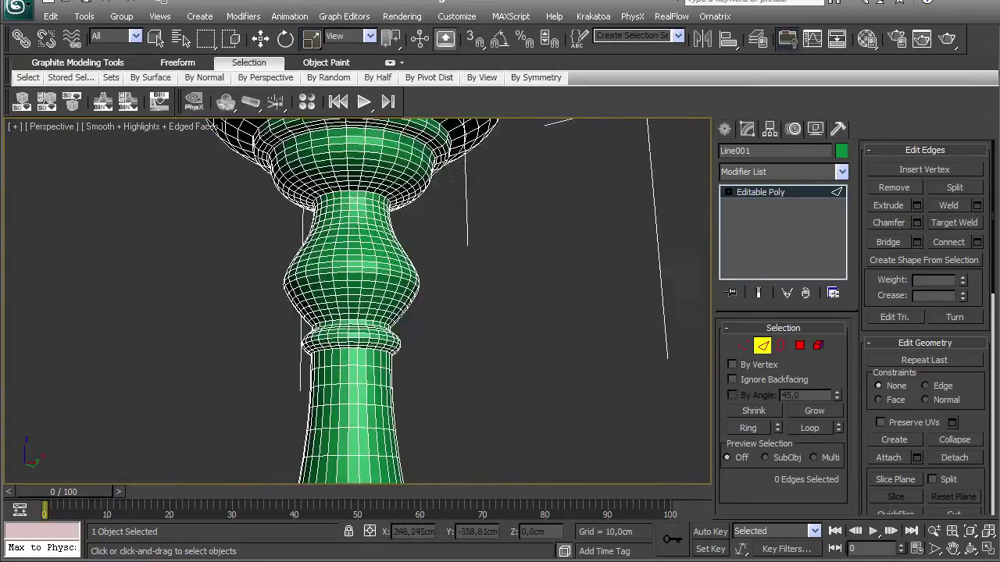
{"action": "scroll", "coordinate": [357, 301], "scroll_direction": "down", "scroll_amount": 4}
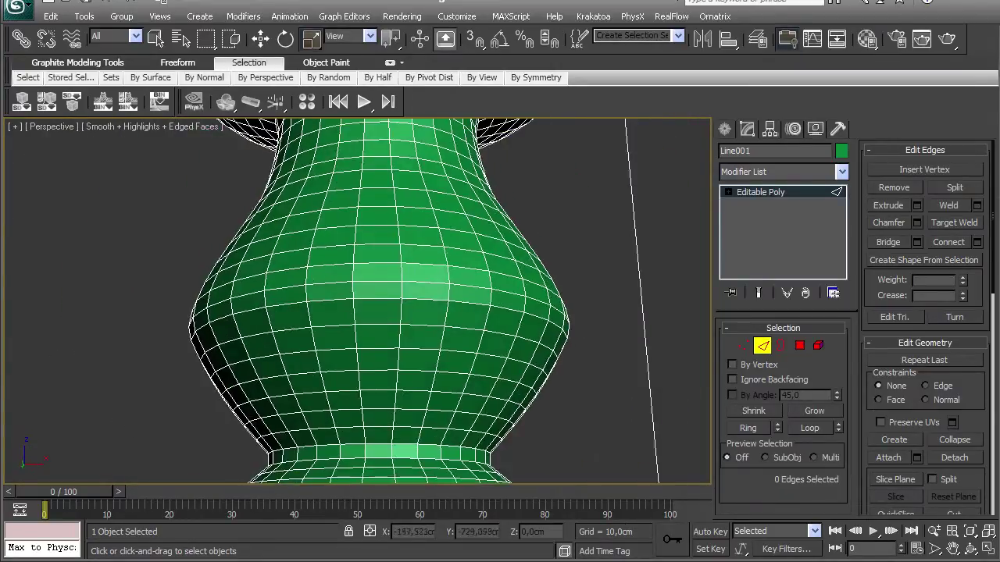
{"action": "scroll", "coordinate": [357, 301], "scroll_direction": "up", "scroll_amount": 2}
{"action": "left_click", "coordinate": [351, 329]}
{"action": "left_click", "coordinate": [351, 275], "text": "ctrl"}
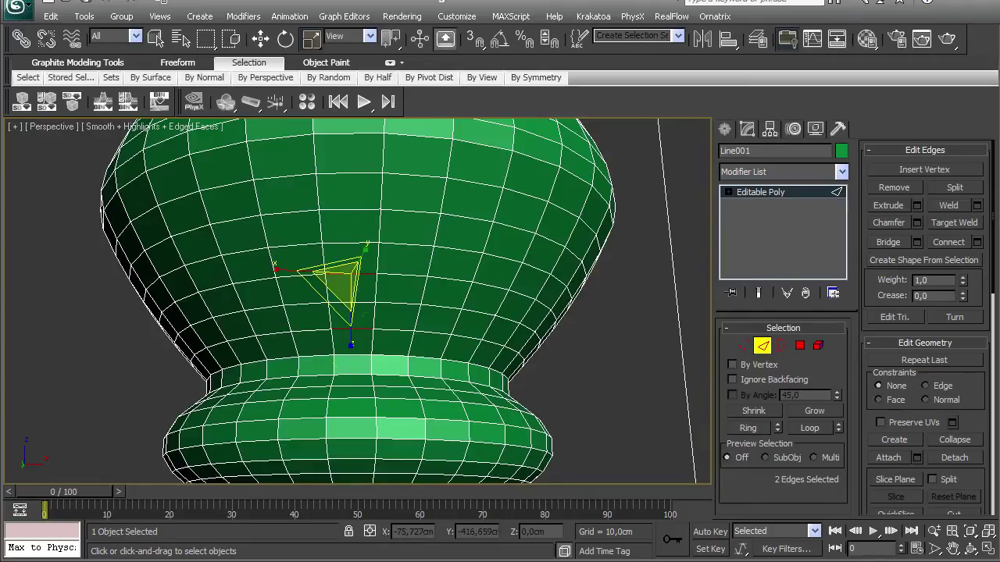
{"action": "left_click", "coordinate": [351, 209], "text": "ctrl"}
{"action": "left_click", "coordinate": [357, 362]}
{"action": "scroll", "coordinate": [357, 361], "scroll_direction": "up", "scroll_amount": 3}
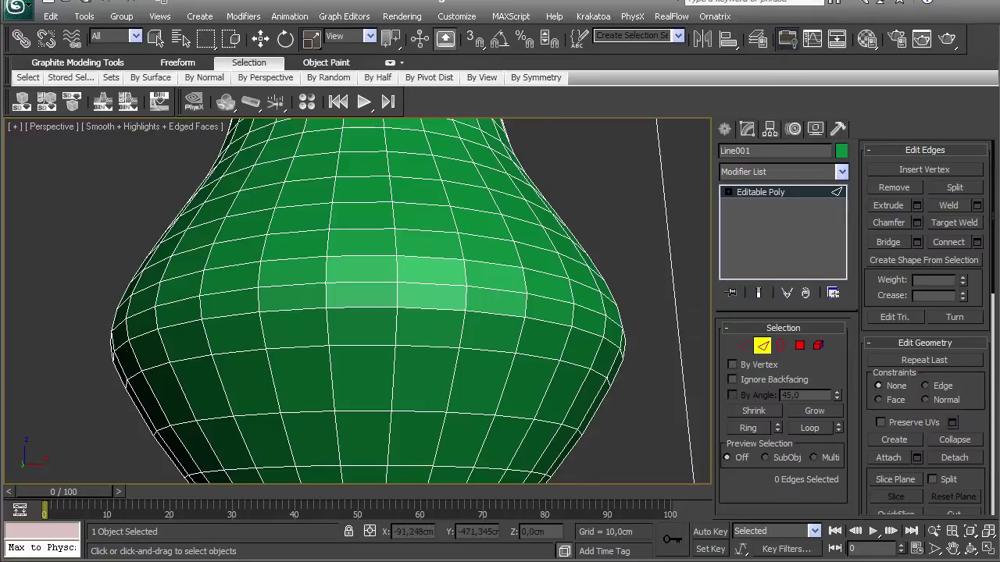
- Remove four alternate edge loops from the bulb, one near its widest part and three up its upper slope
{"action": "left_click", "coordinate": [359, 306]}
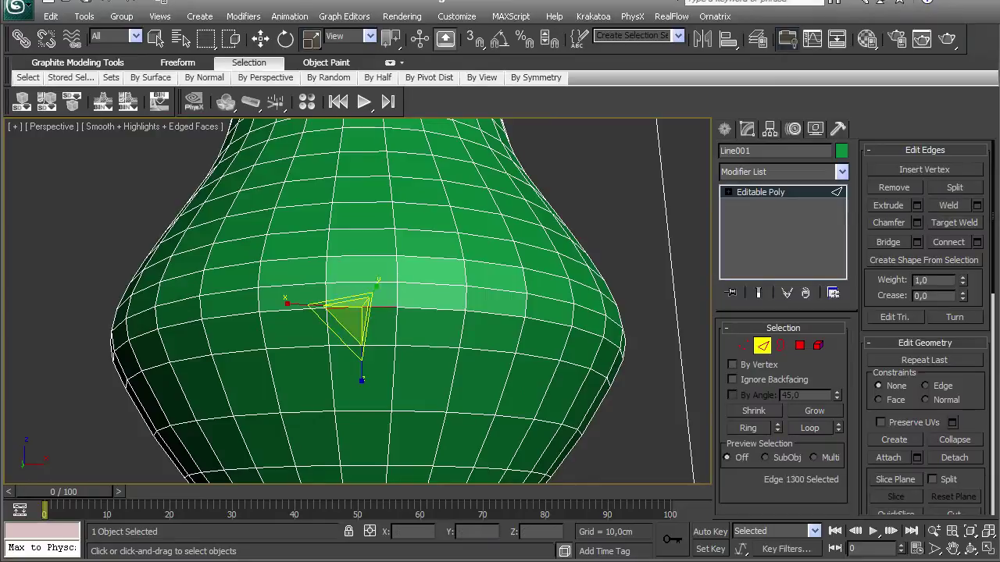
{"action": "key", "text": "ctrl+d"}
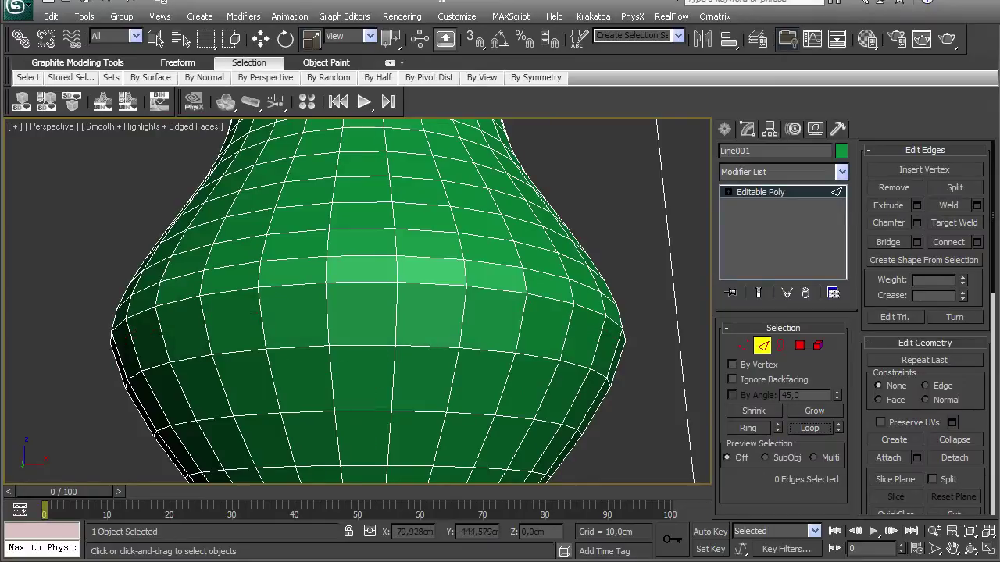
{"action": "left_click", "coordinate": [362, 258]}
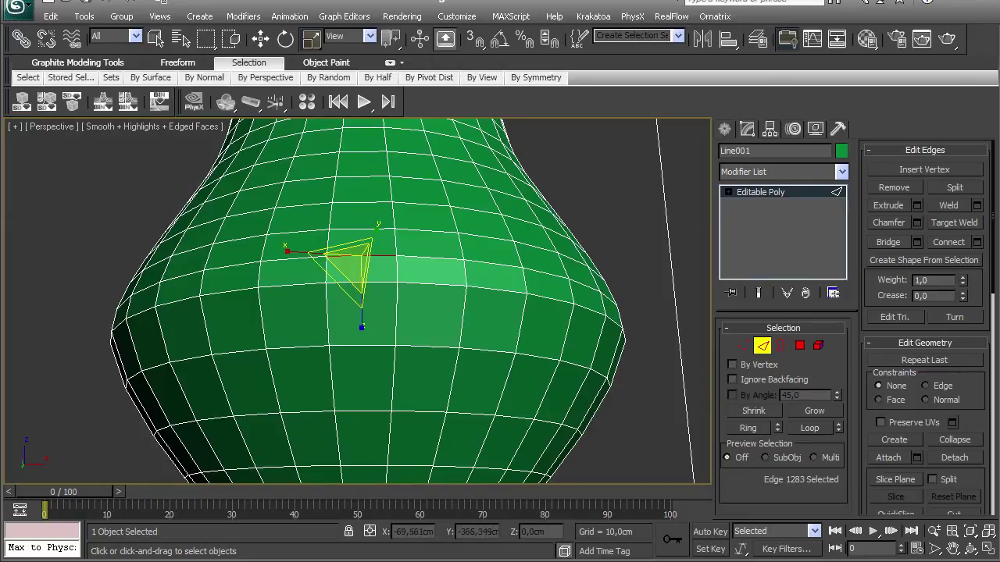
{"action": "left_click", "coordinate": [361, 203], "text": "ctrl"}
{"action": "left_click", "coordinate": [362, 151], "text": "ctrl"}
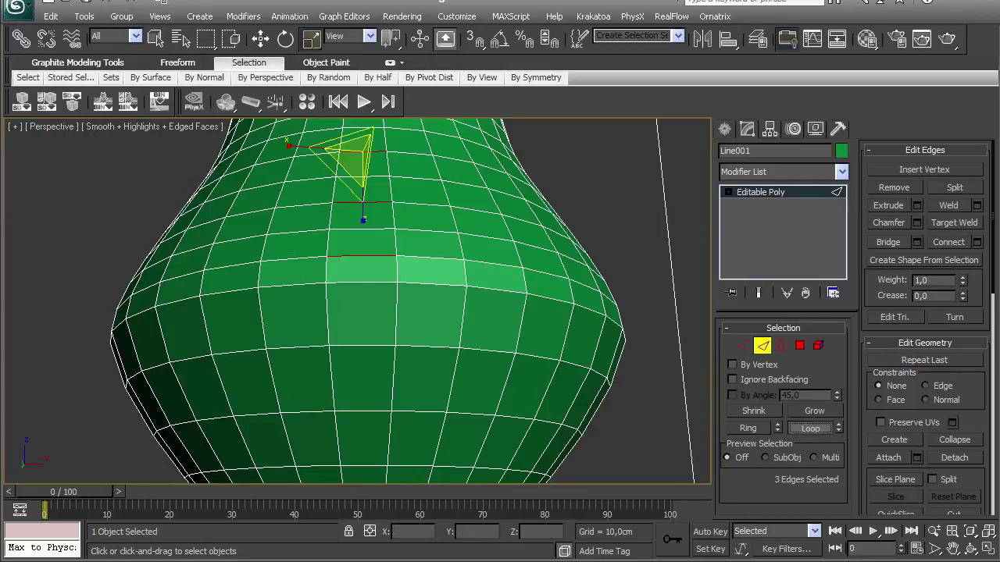
{"action": "left_click", "coordinate": [809, 428]}
{"action": "key", "text": "ctrl+d"}
- Remove three alternate edge loops from the narrow neck between the bulb and the underside of the top dish
{"action": "middle_click_drag", "start_coordinate": [359, 336], "coordinate": [335, 314]}
{"action": "scroll", "coordinate": [356, 301], "scroll_direction": "down", "scroll_amount": 4}
{"action": "scroll", "coordinate": [356, 301], "scroll_direction": "up", "scroll_amount": 2}
{"action": "scroll", "coordinate": [355, 301], "scroll_direction": "up", "scroll_amount": 3}
{"action": "left_click", "coordinate": [329, 339]}
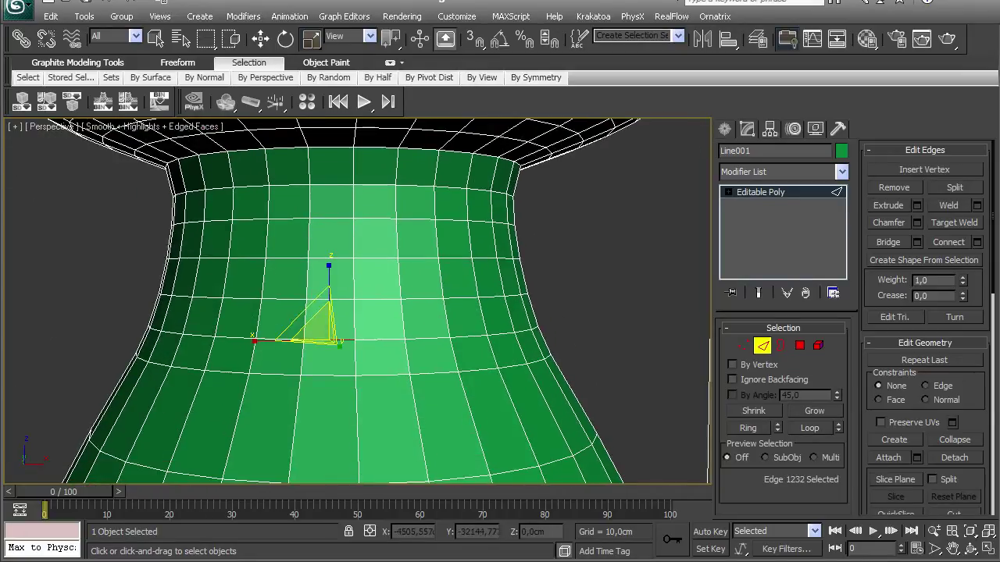
{"action": "left_click", "coordinate": [331, 258], "text": "ctrl"}
{"action": "left_click", "coordinate": [809, 428]}
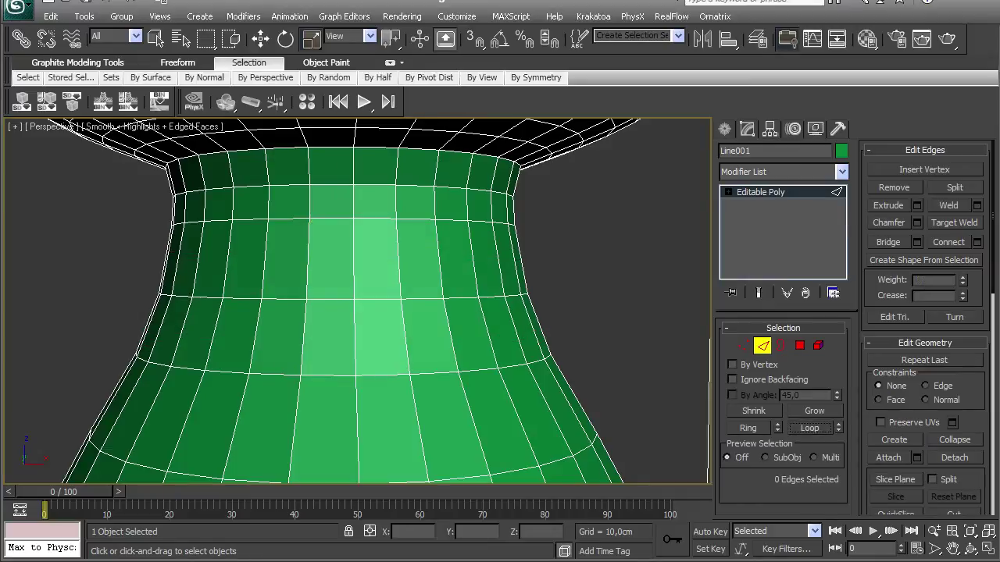
{"action": "left_click", "coordinate": [335, 184]}
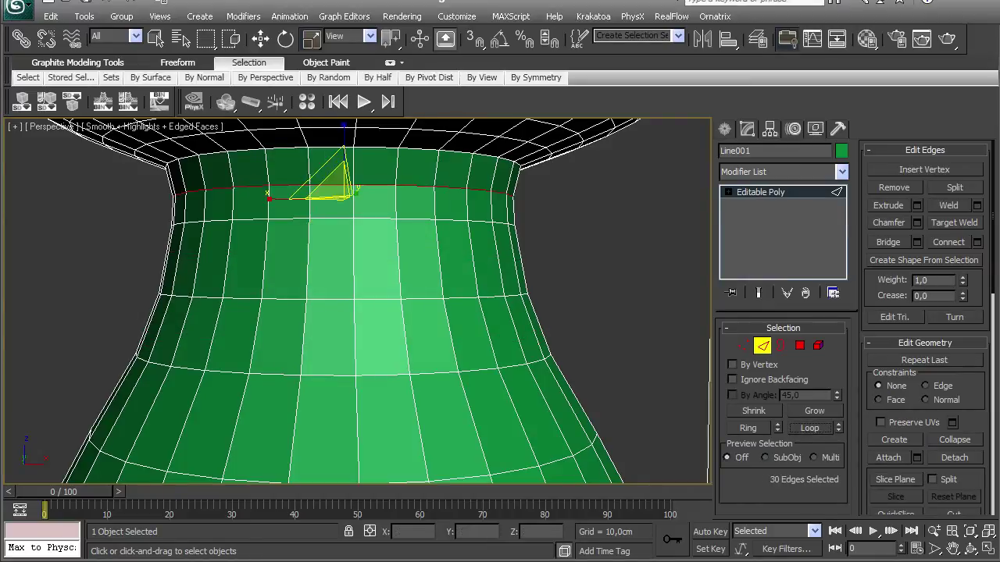
{"action": "left_click", "coordinate": [809, 428]}
- Remove two alternate edge loops from the lower part of the rounded bulge beneath the top dish
{"action": "scroll", "coordinate": [355, 301], "scroll_direction": "down", "scroll_amount": 5}
{"action": "middle_click_drag", "start_coordinate": [355, 301], "coordinate": [355, 211], "text": "alt"}
{"action": "scroll", "coordinate": [355, 301], "scroll_direction": "down", "scroll_amount": 5}
{"action": "scroll", "coordinate": [356, 301], "scroll_direction": "up", "scroll_amount": 8}
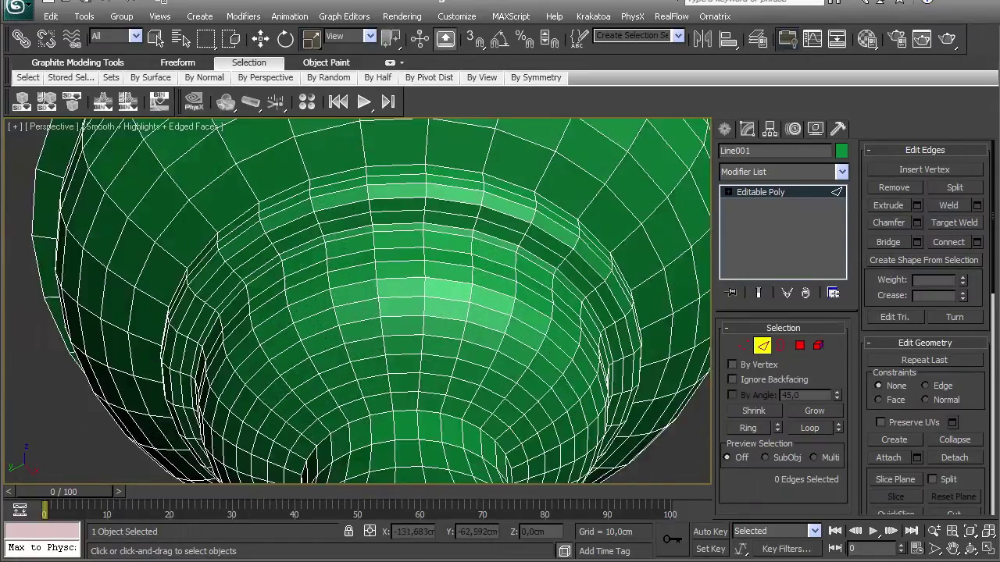
{"action": "middle_click_drag", "start_coordinate": [414, 328], "coordinate": [414, 313], "text": "alt"}
{"action": "left_click", "coordinate": [414, 402]}
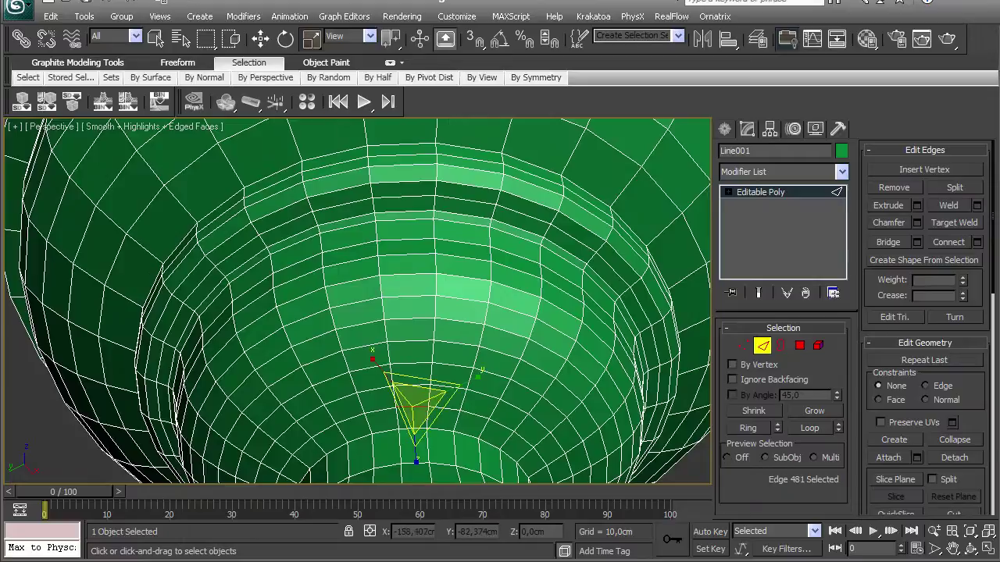
{"action": "left_click", "coordinate": [414, 364], "text": "ctrl"}
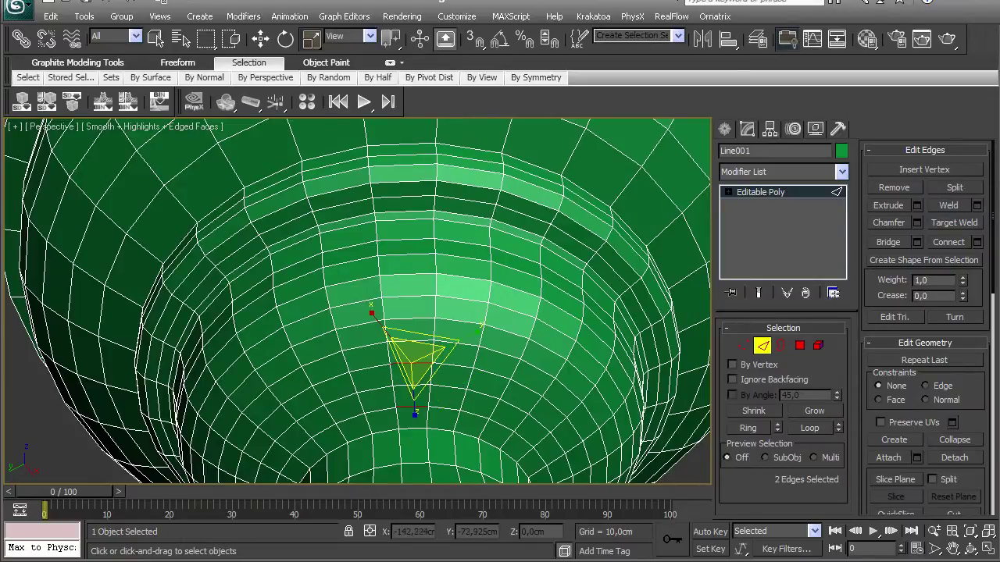
{"action": "left_click", "coordinate": [809, 428]}
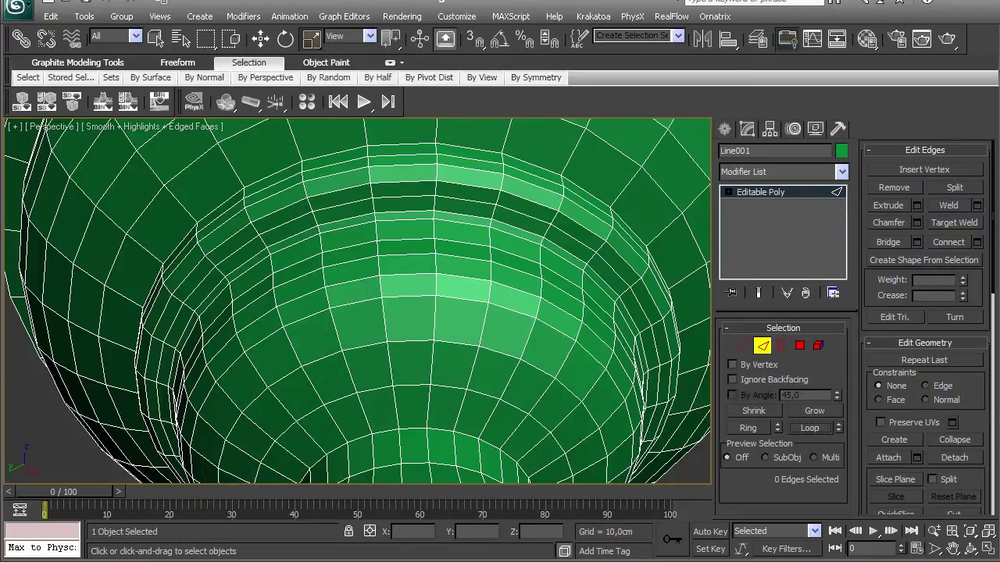
- Remove two alternate edge loops from the upper part of the rounded bulge beneath the top dish
{"action": "left_click", "coordinate": [408, 275]}
{"action": "left_click", "coordinate": [404, 240], "text": "ctrl"}
{"action": "left_click", "coordinate": [809, 428]}
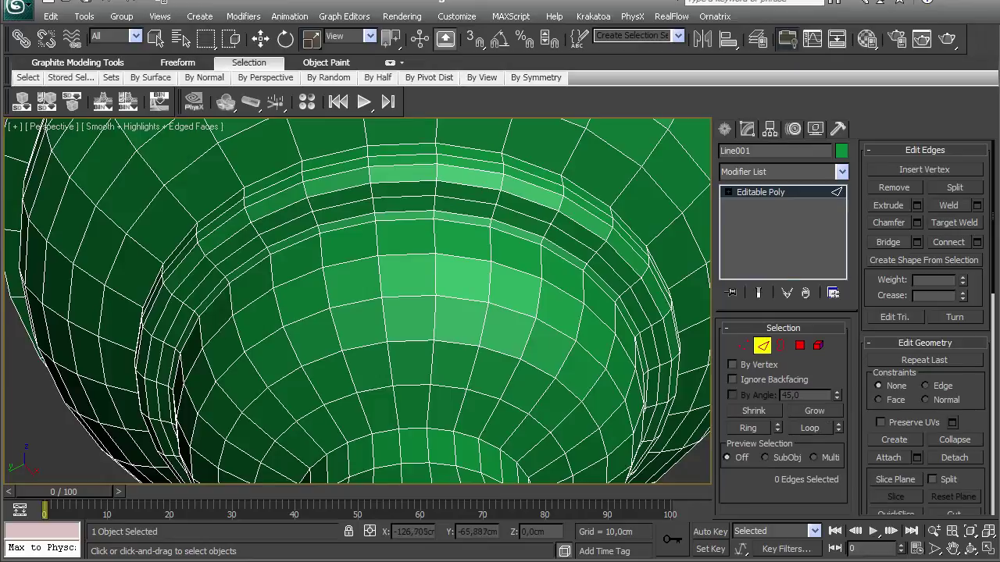
- Remove one edge loop at the bulge's upper rim and one from the recessed band above it, under the dish
{"action": "left_click", "coordinate": [407, 257]}
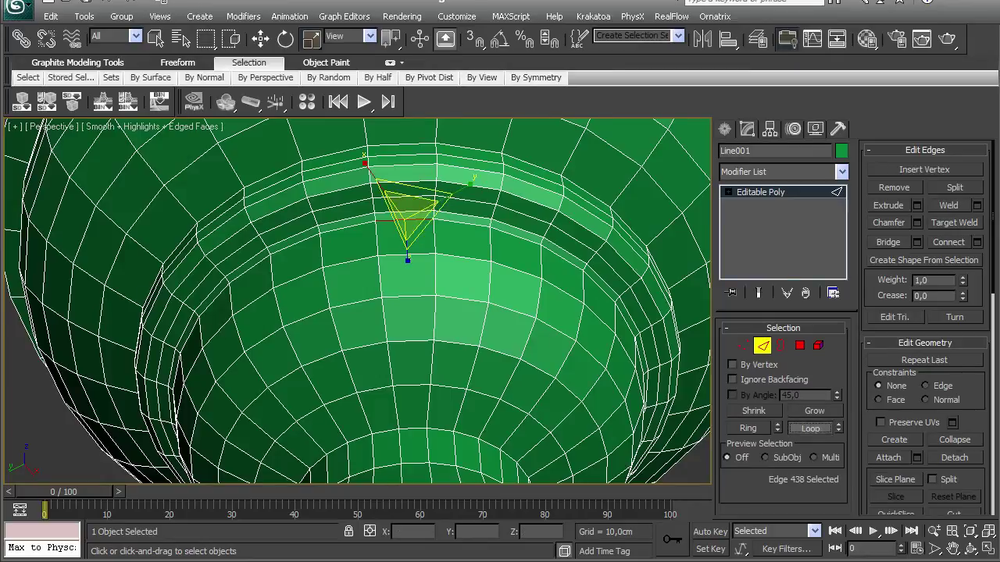
{"action": "left_click", "coordinate": [809, 428]}
{"action": "left_click", "coordinate": [406, 191]}
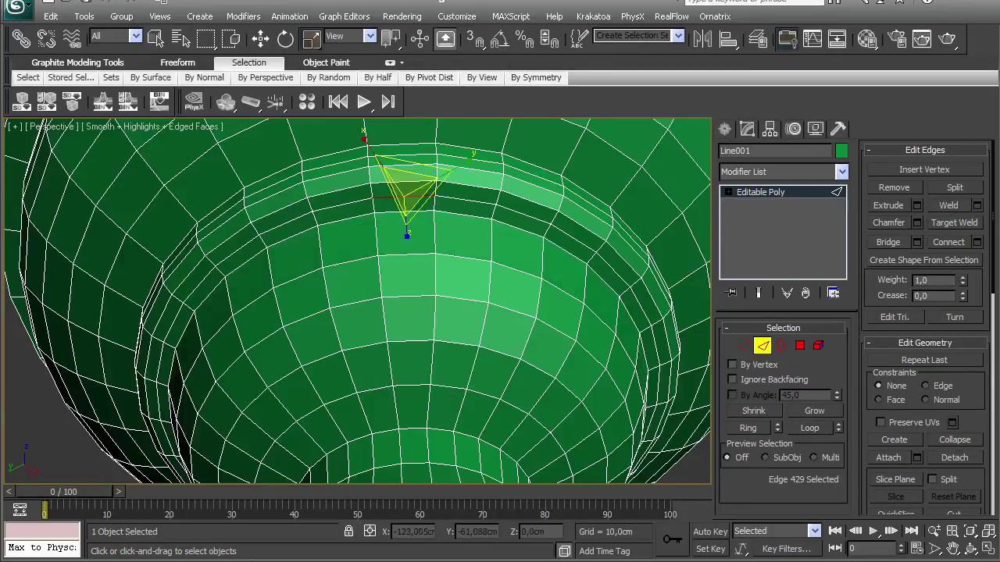
{"action": "left_click", "coordinate": [809, 428]}
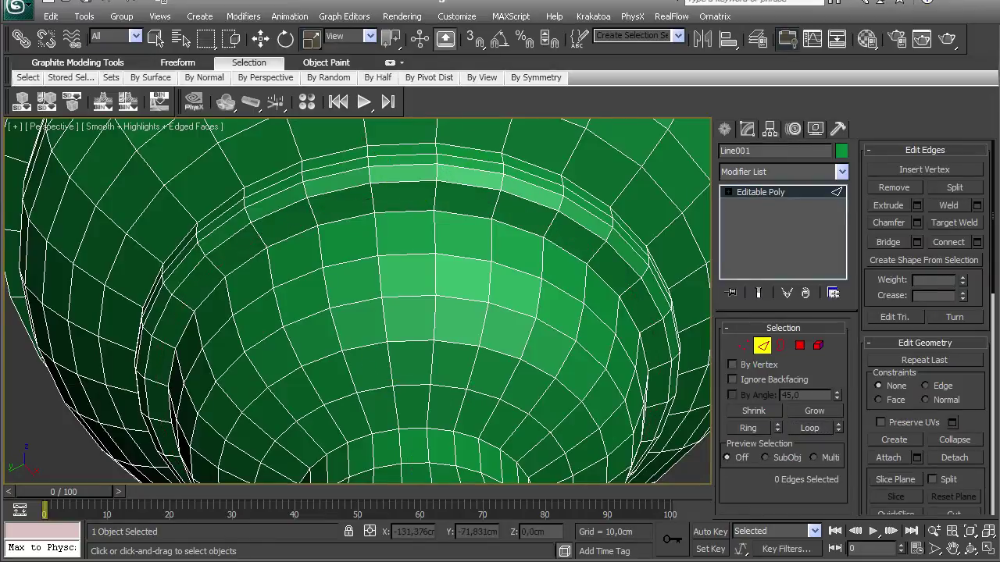
- Examine the remaining edge loops on the dish's underside and stem from several angles, clearing any edge selection
{"action": "scroll", "coordinate": [358, 302], "scroll_direction": "down", "scroll_amount": 5}
{"action": "middle_click_drag", "start_coordinate": [358, 302], "coordinate": [367, 227], "text": "alt"}
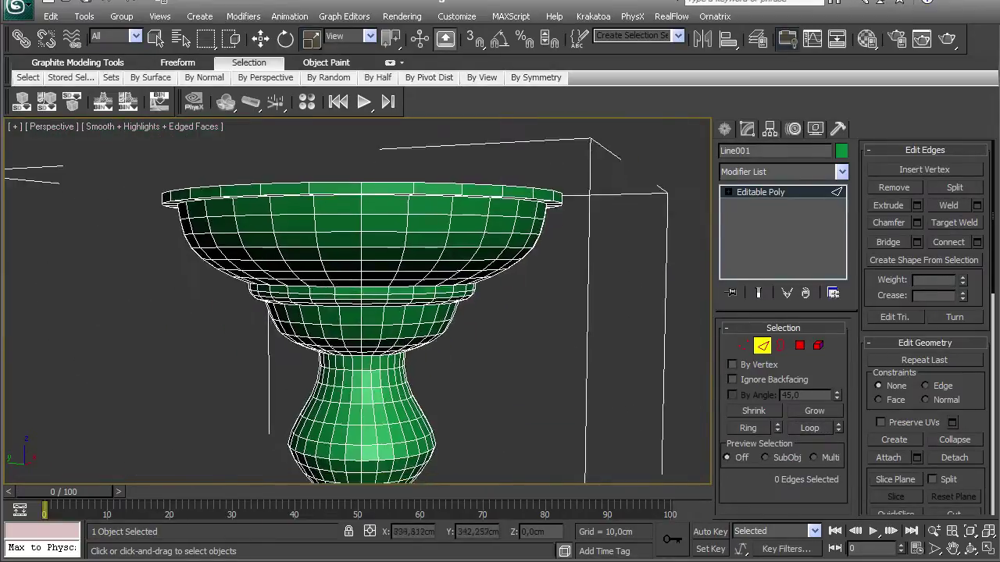
{"action": "scroll", "coordinate": [359, 296], "scroll_direction": "up", "scroll_amount": 3}
{"action": "middle_click_drag", "start_coordinate": [359, 297], "coordinate": [367, 231], "text": "alt"}
{"action": "left_click", "coordinate": [810, 428]}
{"action": "key", "text": "ctrl+d"}
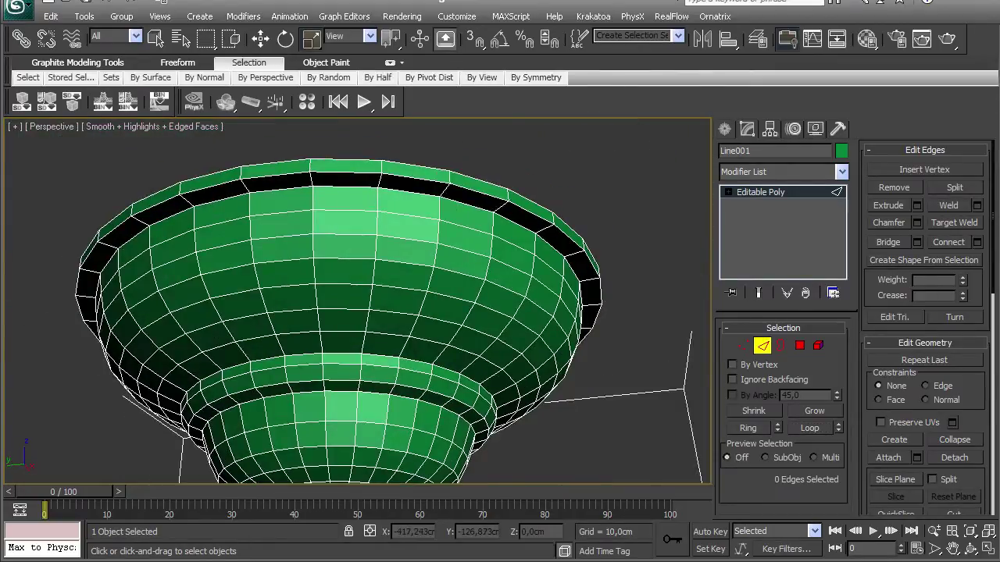
{"action": "scroll", "coordinate": [357, 301], "scroll_direction": "up", "scroll_amount": 2}
{"action": "scroll", "coordinate": [357, 301], "scroll_direction": "down", "scroll_amount": 10}
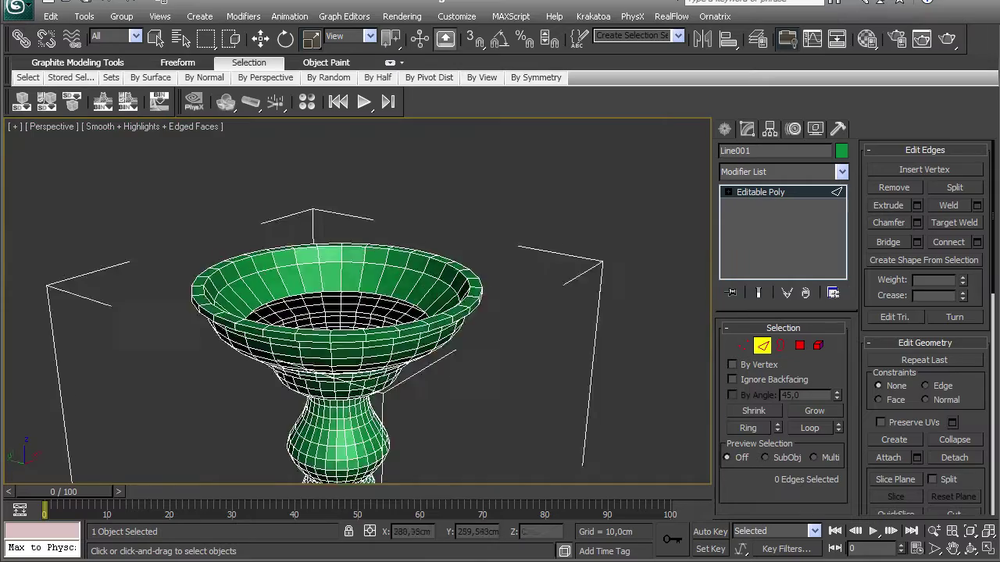
- Connect the edge ring on the dish rim's top face with one segment and raise the new loop slightly
{"action": "scroll", "coordinate": [359, 283], "scroll_direction": "up", "scroll_amount": 4}
{"action": "middle_click_drag", "start_coordinate": [352, 312], "coordinate": [277, 309], "text": "alt"}
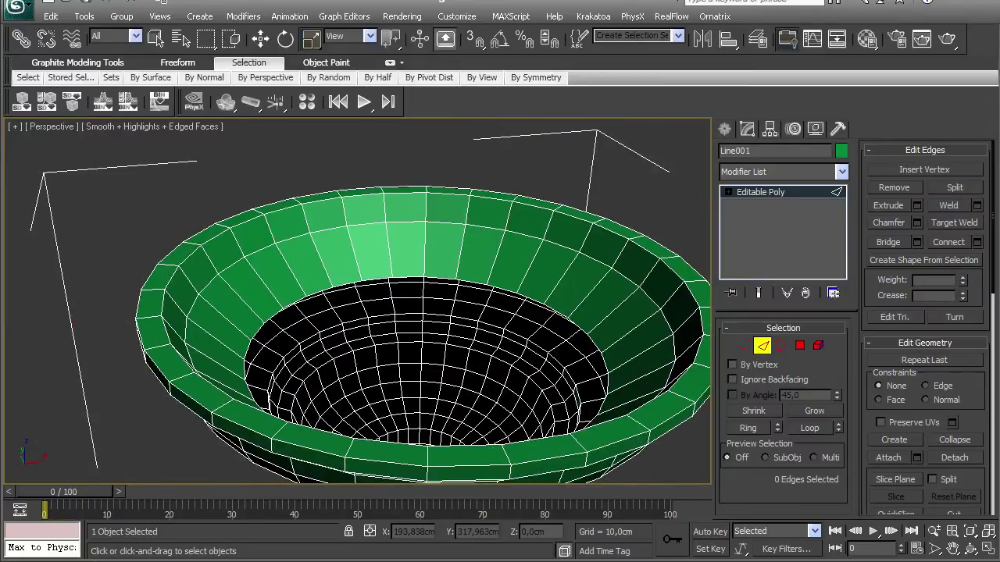
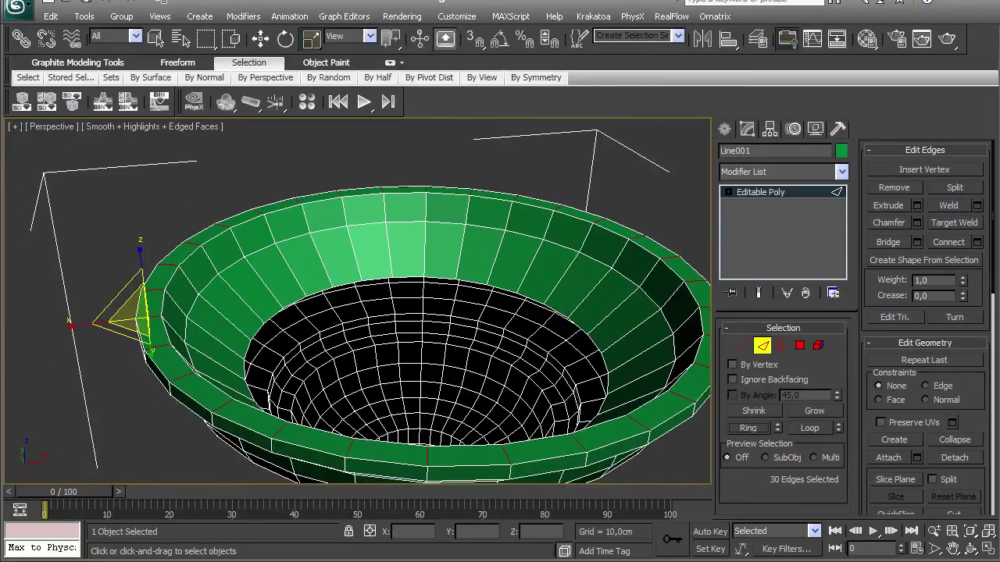
{"action": "left_click", "coordinate": [977, 243]}
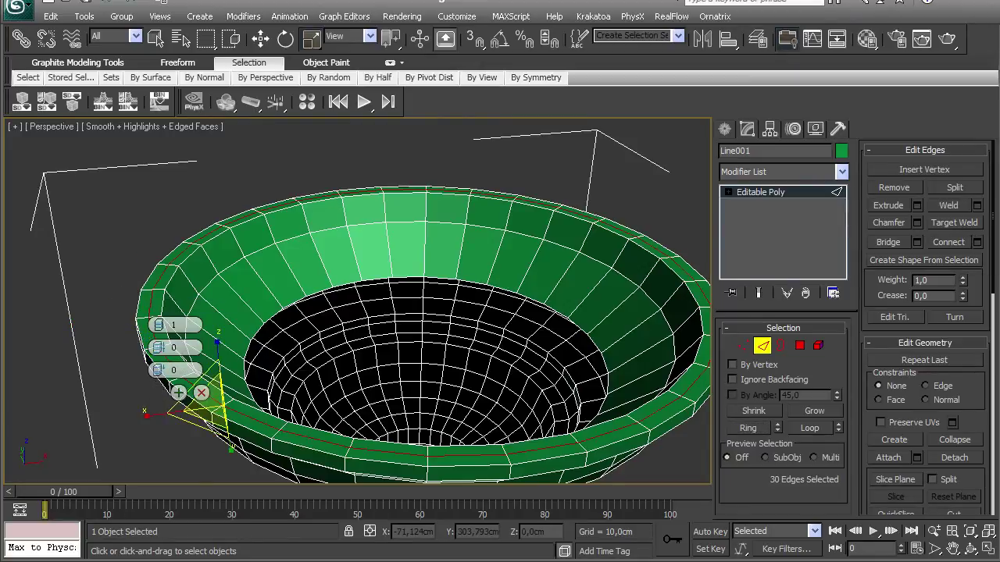
{"action": "left_click", "coordinate": [179, 393]}
{"action": "middle_click_drag", "start_coordinate": [181, 390], "coordinate": [196, 343], "text": "alt"}
{"action": "key", "text": "w"}
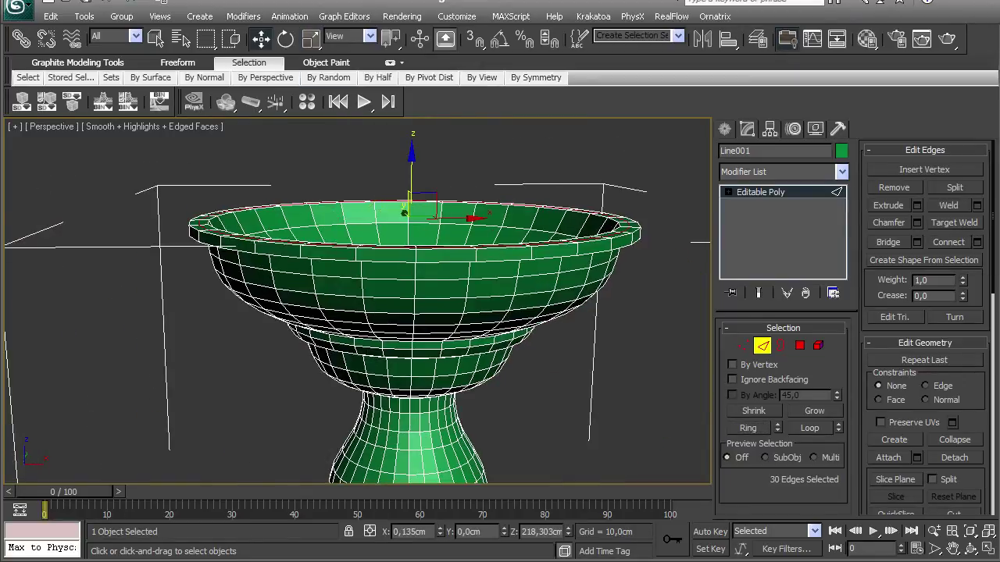
{"action": "left_click_drag", "start_coordinate": [412, 174], "coordinate": [412, 165]}
- Chamfer the raised edge loop on top of the dish rim and leave edge editing
{"action": "middle_click_drag", "start_coordinate": [412, 166], "coordinate": [131, 227], "text": "alt"}
{"action": "scroll", "coordinate": [422, 235], "scroll_direction": "up", "scroll_amount": 3}
{"action": "scroll", "coordinate": [250, 168], "scroll_direction": "down", "scroll_amount": 3}
{"action": "scroll", "coordinate": [131, 227], "scroll_direction": "up", "scroll_amount": 3}
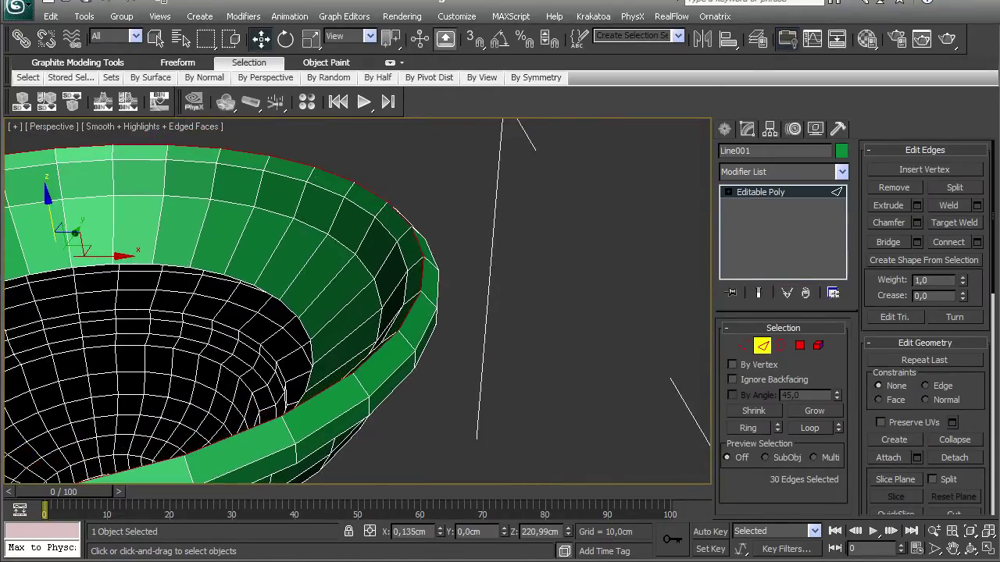
{"action": "left_click", "coordinate": [917, 223]}
{"action": "middle_click_drag", "start_coordinate": [235, 261], "coordinate": [324, 274]}
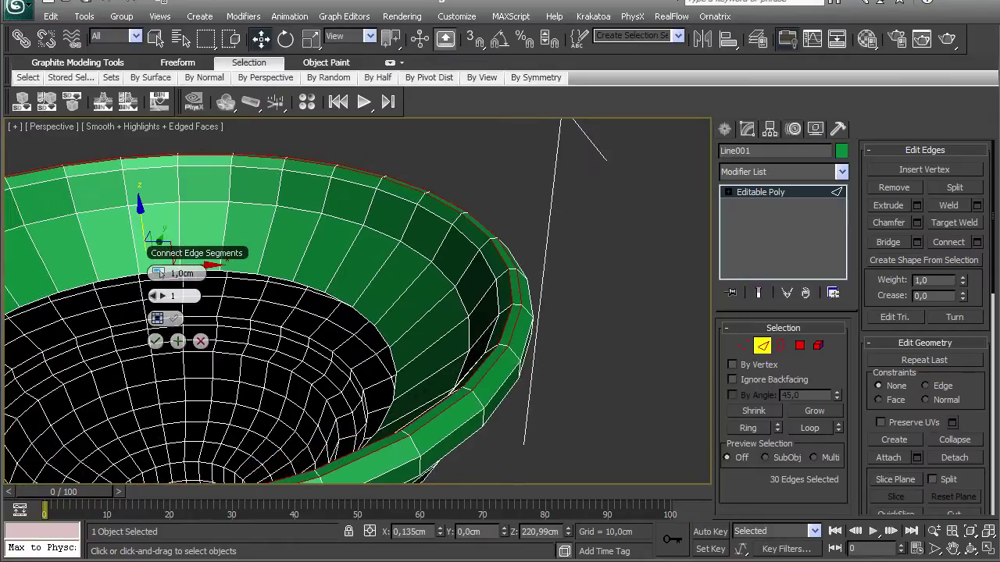
{"action": "left_click", "coordinate": [162, 296]}
{"action": "left_click_drag", "start_coordinate": [162, 273], "coordinate": [161, 250]}
{"action": "middle_click_drag", "start_coordinate": [167, 297], "coordinate": [219, 195], "text": "alt"}
{"action": "left_click", "coordinate": [216, 264]}
{"action": "middle_click_drag", "start_coordinate": [207, 242], "coordinate": [277, 257], "text": "alt"}
{"action": "key", "text": "2"}
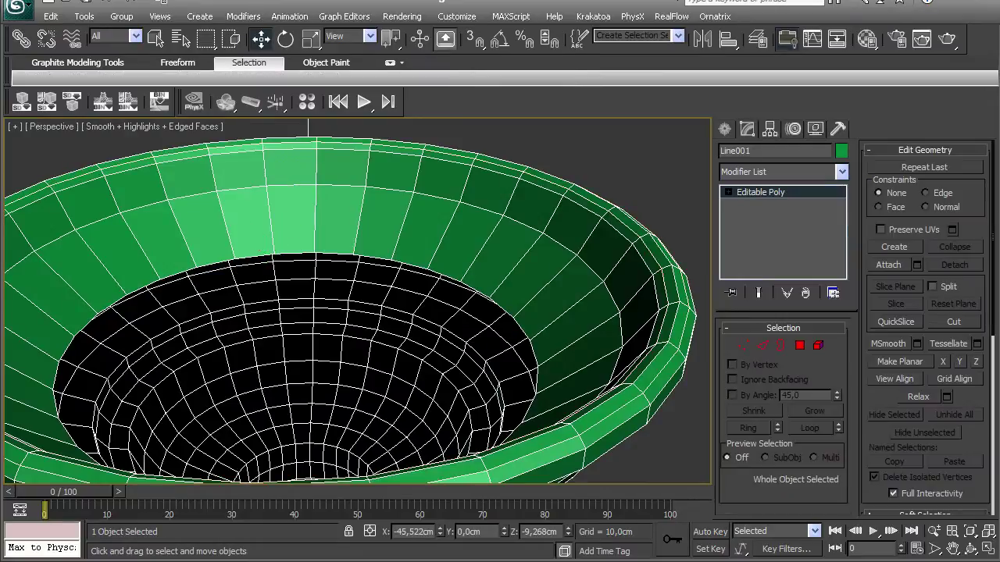
- Add a TurboSmooth modifier to the candlestick and hide the edged faces
{"action": "left_click", "coordinate": [841, 171]}
{"action": "scroll", "coordinate": [777, 430], "scroll_direction": "down", "scroll_amount": 15}
{"action": "left_click", "coordinate": [757, 488]}
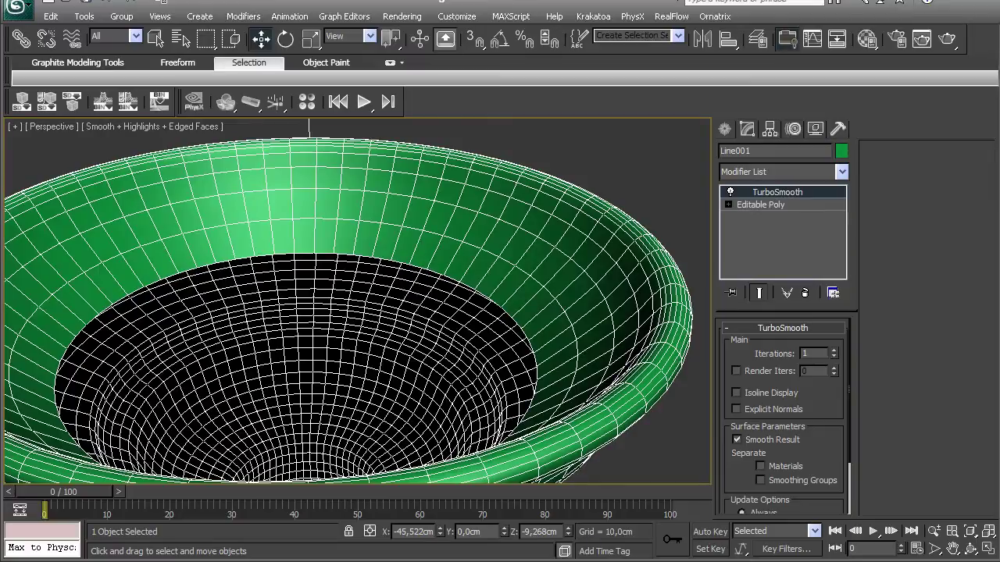
{"action": "scroll", "coordinate": [352, 304], "scroll_direction": "down", "scroll_amount": 8}
{"action": "key", "text": "F4"}
{"action": "scroll", "coordinate": [351, 304], "scroll_direction": "down", "scroll_amount": 3}
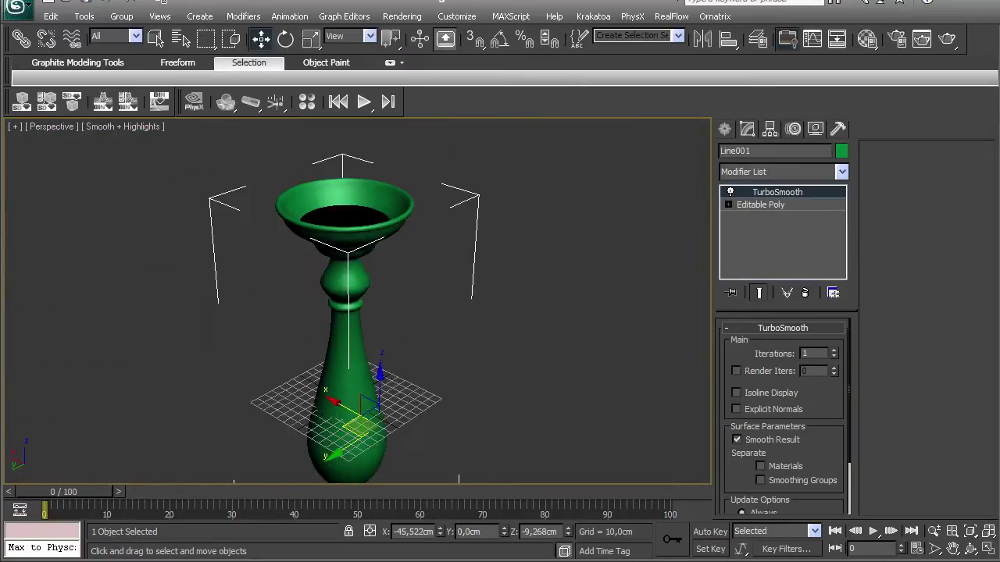
- Inspect the smoothed candlestick along its full height, from the dish down to the base
{"action": "middle_click_drag", "start_coordinate": [351, 320], "coordinate": [335, 165]}
{"action": "middle_click_drag", "start_coordinate": [351, 305], "coordinate": [352, 282], "text": "alt"}
{"action": "middle_click_drag", "start_coordinate": [351, 234], "coordinate": [350, 339]}
{"action": "middle_click_drag", "start_coordinate": [336, 304], "coordinate": [437, 348], "text": "alt"}
{"action": "middle_click_drag", "start_coordinate": [352, 352], "coordinate": [350, 264]}
{"action": "scroll", "coordinate": [351, 305], "scroll_direction": "down", "scroll_amount": 3}
{"action": "middle_click_drag", "start_coordinate": [351, 304], "coordinate": [395, 234], "text": "alt"}
{"action": "scroll", "coordinate": [382, 351], "scroll_direction": "up", "scroll_amount": 6}
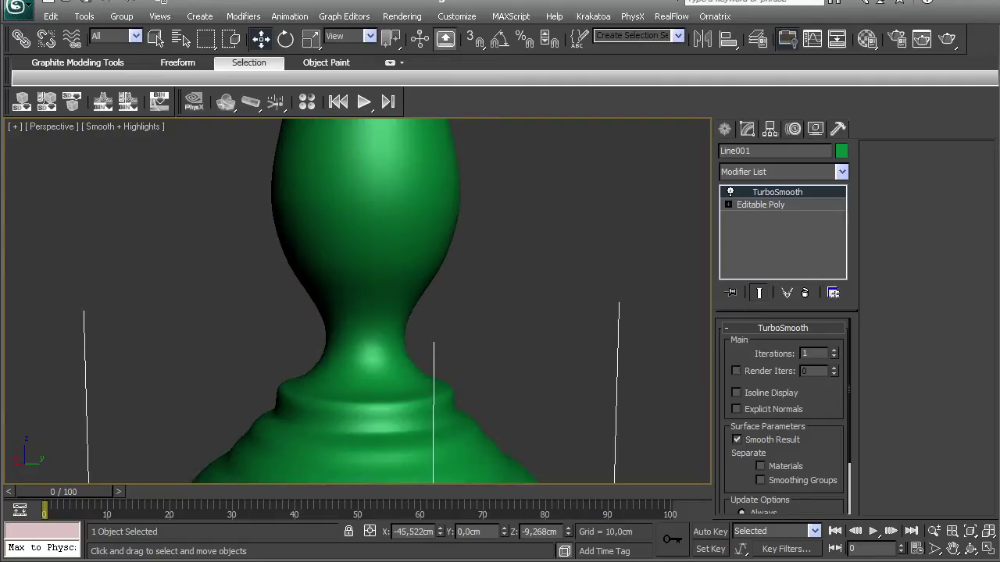
- At Editable Poly level, connect the base's lowest side edge ring with one segment slid towards the bottom edge, and show the smoothed result
{"action": "left_click", "coordinate": [760, 205]}
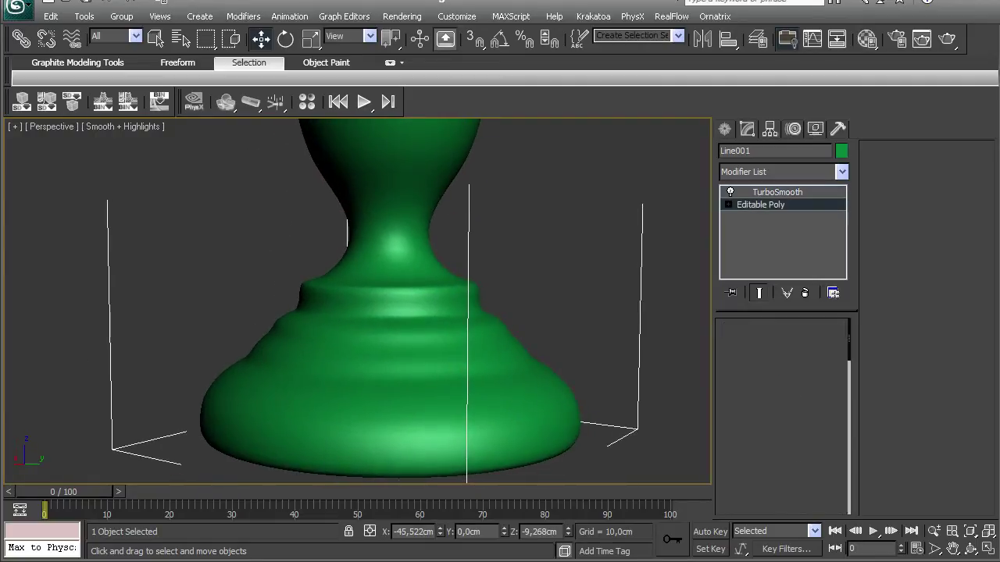
{"action": "key", "text": "F4"}
{"action": "middle_click_drag", "start_coordinate": [391, 352], "coordinate": [408, 242]}
{"action": "scroll", "coordinate": [414, 301], "scroll_direction": "up", "scroll_amount": 3}
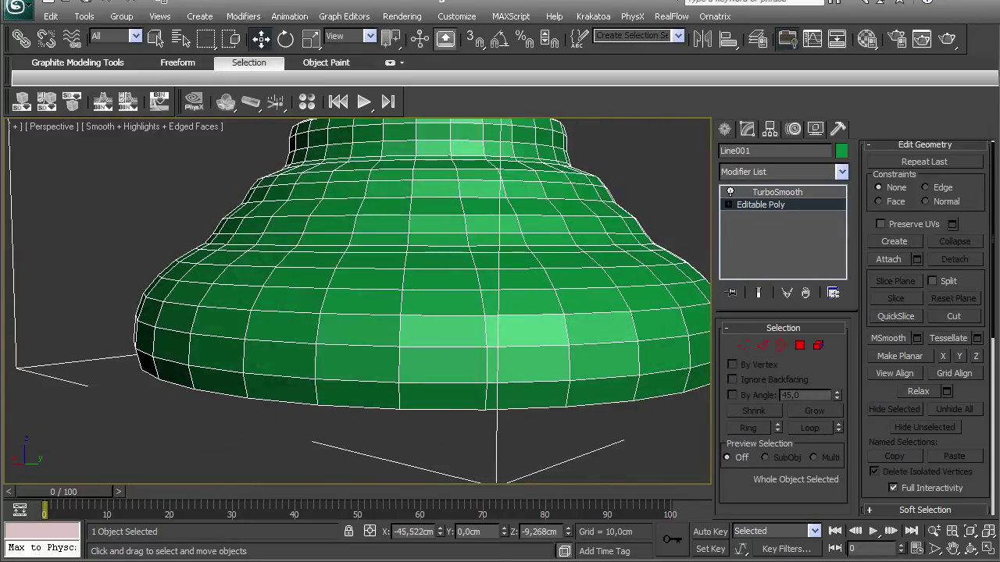
{"action": "middle_click_drag", "start_coordinate": [414, 312], "coordinate": [398, 269], "text": "alt"}
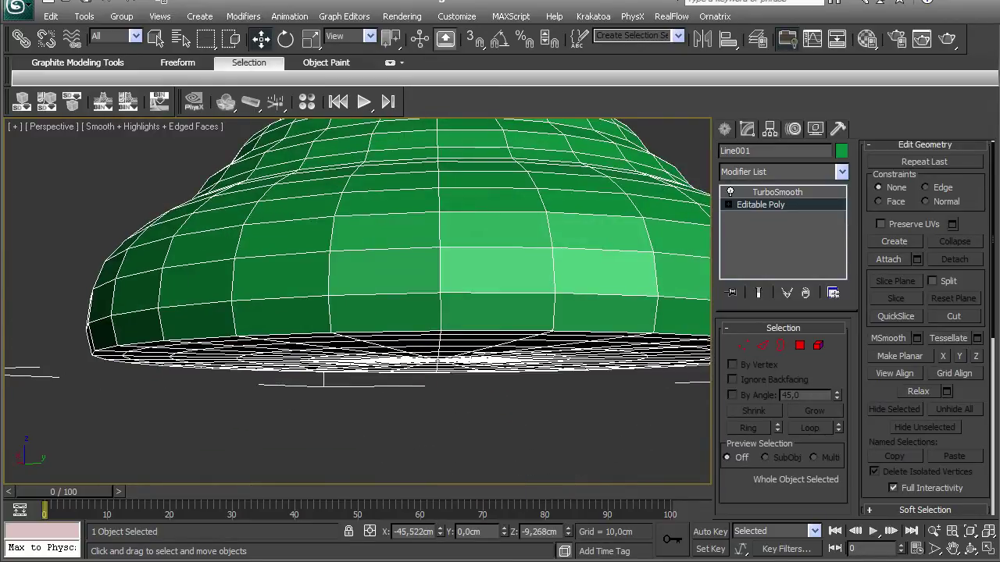
{"action": "key", "text": "2"}
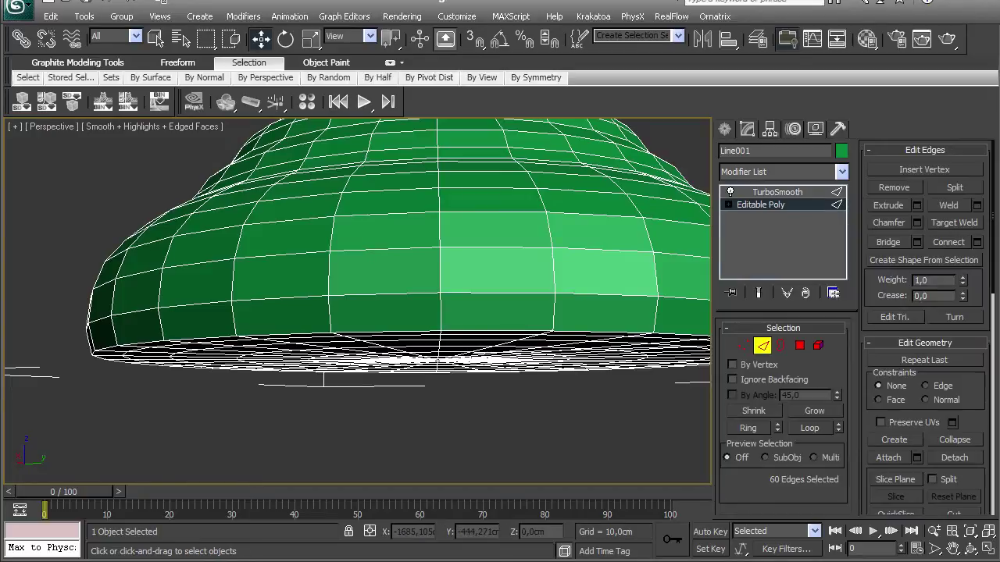
{"action": "left_click", "coordinate": [747, 428]}
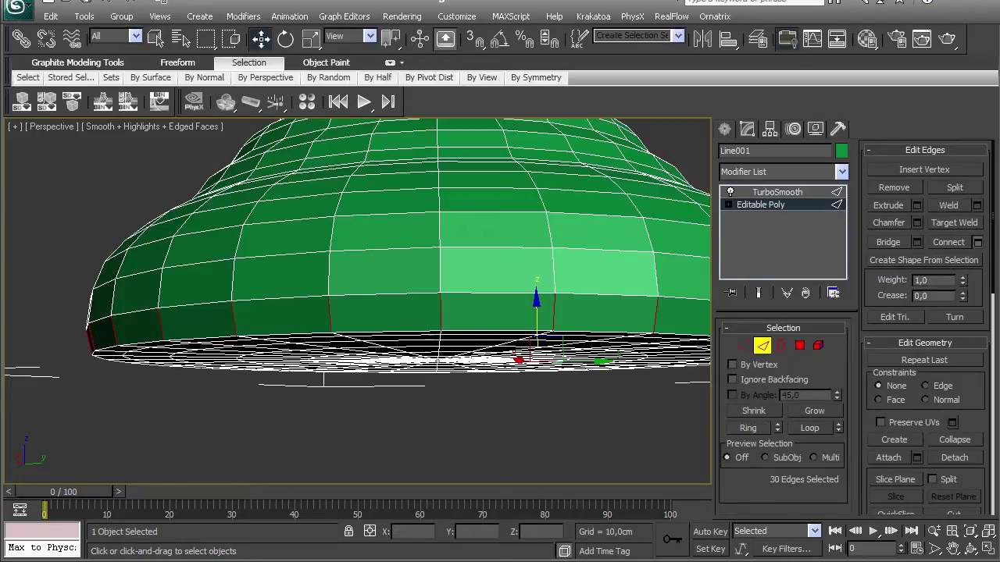
{"action": "key", "text": "ctrl+shift+e"}
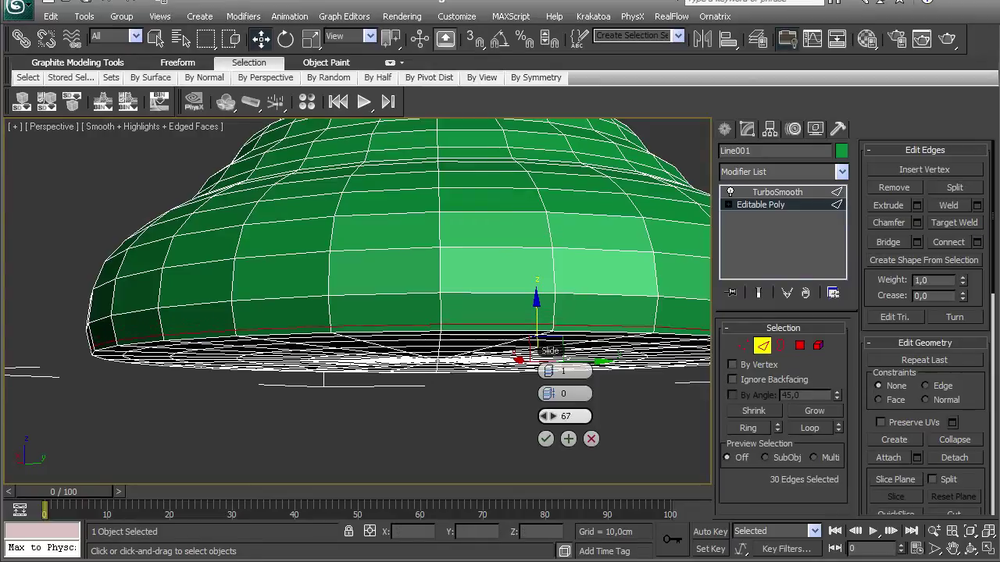
{"action": "left_click_drag", "start_coordinate": [547, 415], "coordinate": [561, 415]}
{"action": "left_click", "coordinate": [545, 439]}
{"action": "left_click", "coordinate": [758, 292]}
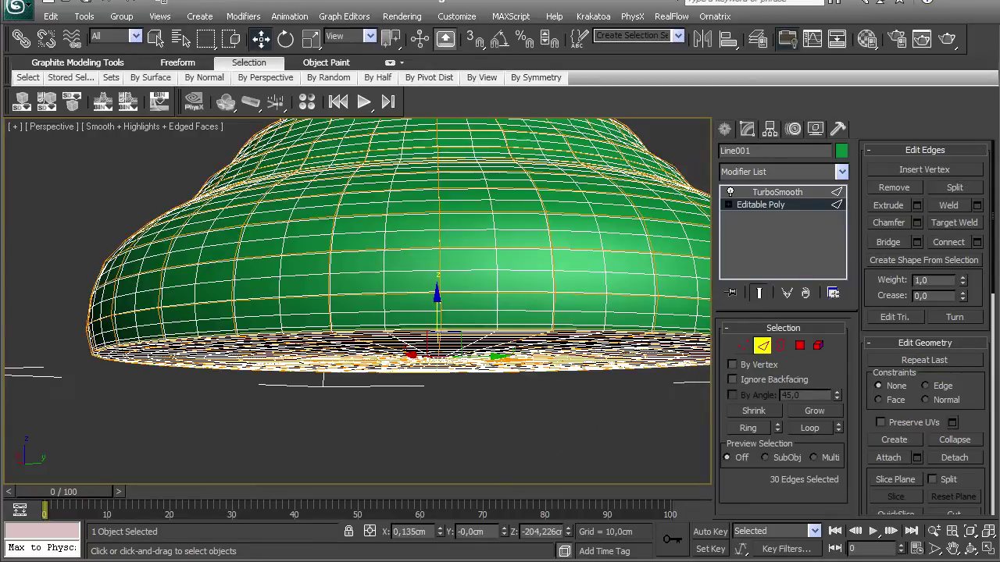
{"action": "left_click", "coordinate": [763, 345]}
- Inspect the smoothed base, stem and dish of the candlestick without edged faces
{"action": "middle_click_drag", "start_coordinate": [469, 313], "coordinate": [382, 355]}
{"action": "scroll", "coordinate": [423, 312], "scroll_direction": "down", "scroll_amount": 3}
{"action": "key", "text": "F4"}
{"action": "scroll", "coordinate": [381, 354], "scroll_direction": "down", "scroll_amount": 5}
{"action": "middle_click_drag", "start_coordinate": [381, 313], "coordinate": [387, 348], "text": "alt"}
{"action": "middle_click_drag", "start_coordinate": [388, 265], "coordinate": [363, 414]}
{"action": "middle_click_drag", "start_coordinate": [363, 414], "coordinate": [478, 426], "text": "alt"}
{"action": "scroll", "coordinate": [321, 205], "scroll_direction": "up", "scroll_amount": 10}
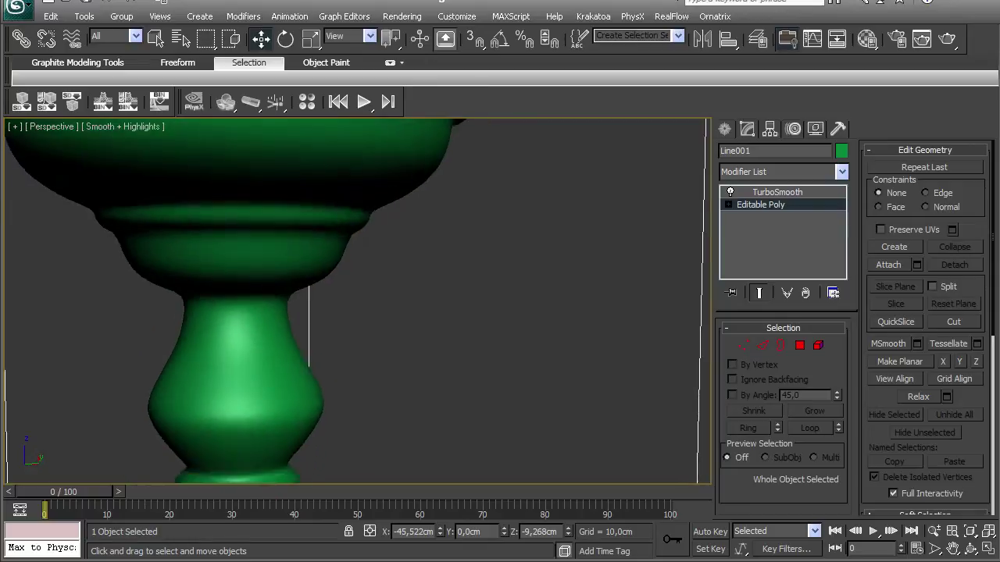
{"action": "mouse_move", "coordinate": [358, 313]}
{"action": "middle_mouse_down", "text": "alt"}
{"action": "mouse_move", "coordinate": [395, 271]}
{"action": "mouse_move", "coordinate": [360, 301]}
{"action": "middle_mouse_up", "text": "alt"}
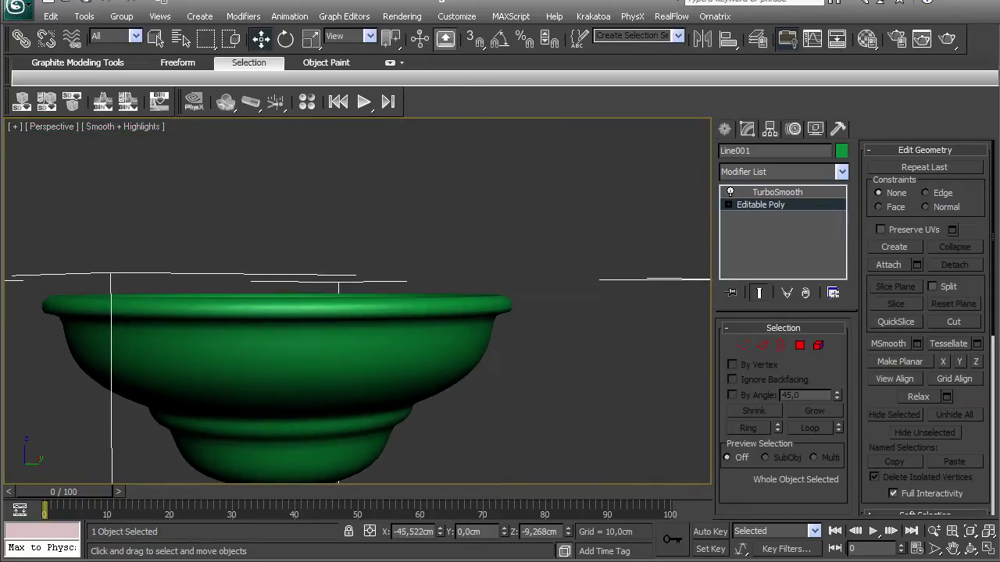
- Connect the edge ring on the dish rim's outer side with one segment at slide -91, close to its lower edge
{"action": "left_click", "coordinate": [758, 293]}
{"action": "left_click", "coordinate": [759, 293]}
{"action": "left_click", "coordinate": [759, 292]}
{"action": "middle_click_drag", "start_coordinate": [360, 301], "coordinate": [357, 306], "text": "alt"}
{"action": "key", "text": "F4"}
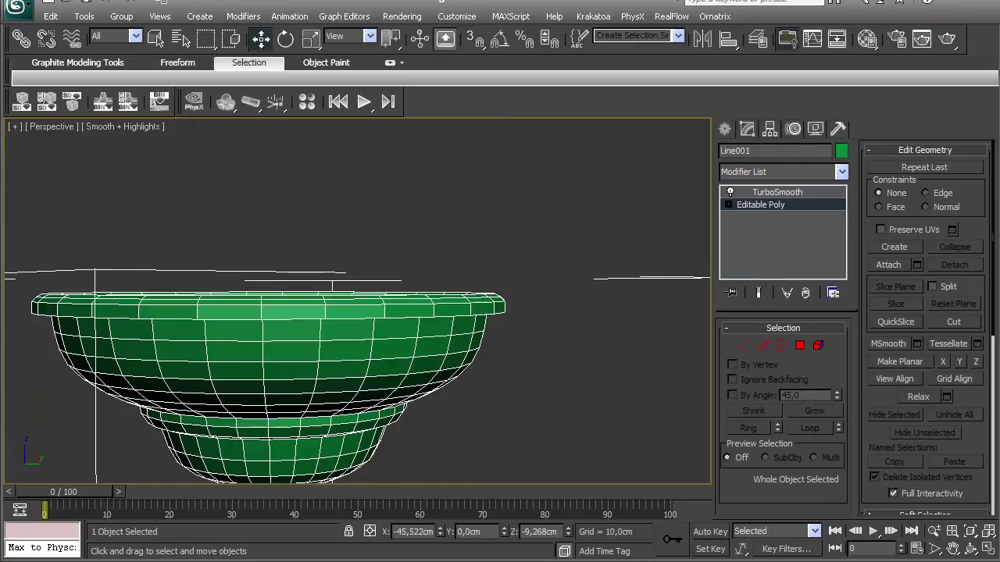
{"action": "scroll", "coordinate": [367, 293], "scroll_direction": "up", "scroll_amount": 3}
{"action": "key", "text": "2"}
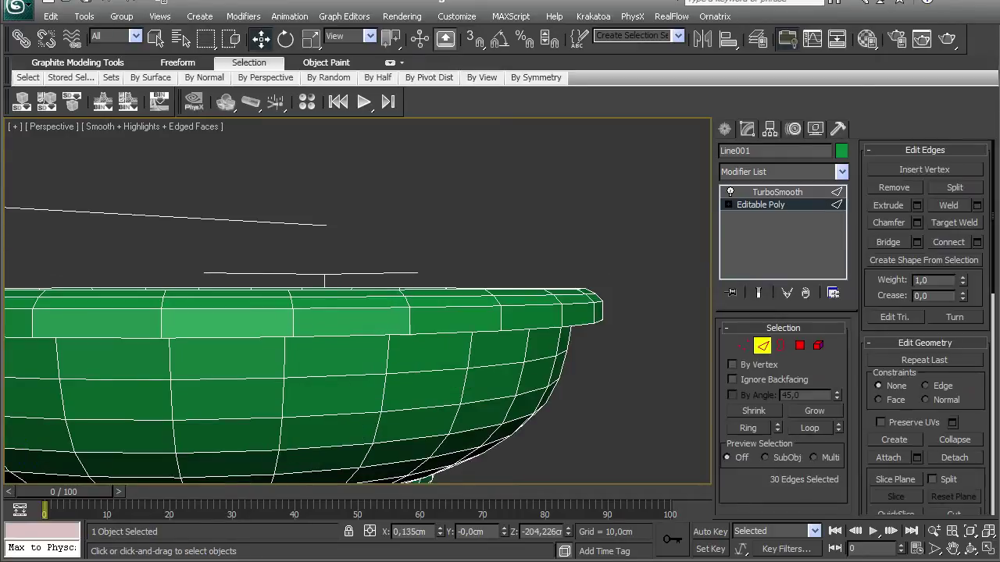
{"action": "left_click", "coordinate": [748, 428]}
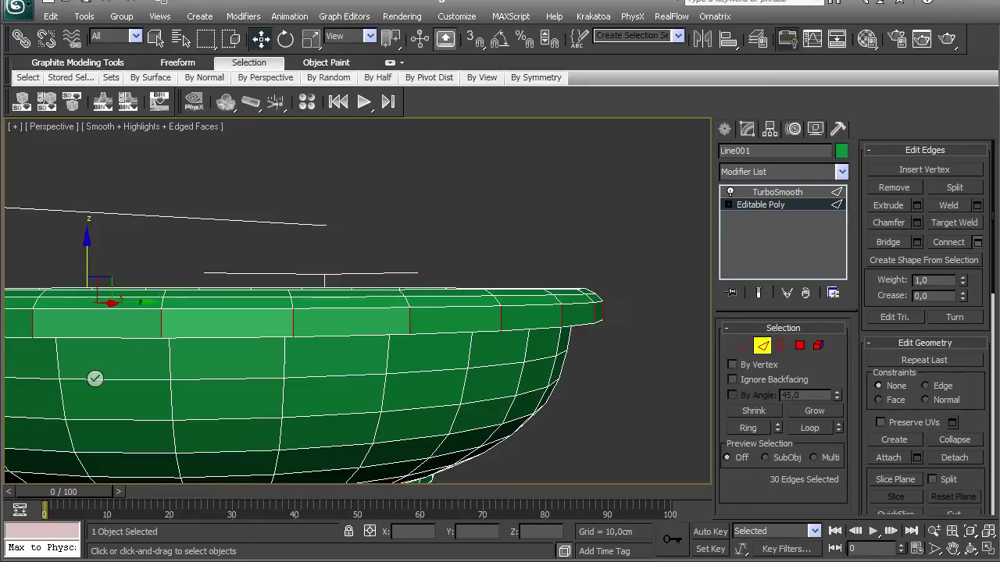
{"action": "left_click_drag", "start_coordinate": [98, 356], "coordinate": [97, 410]}
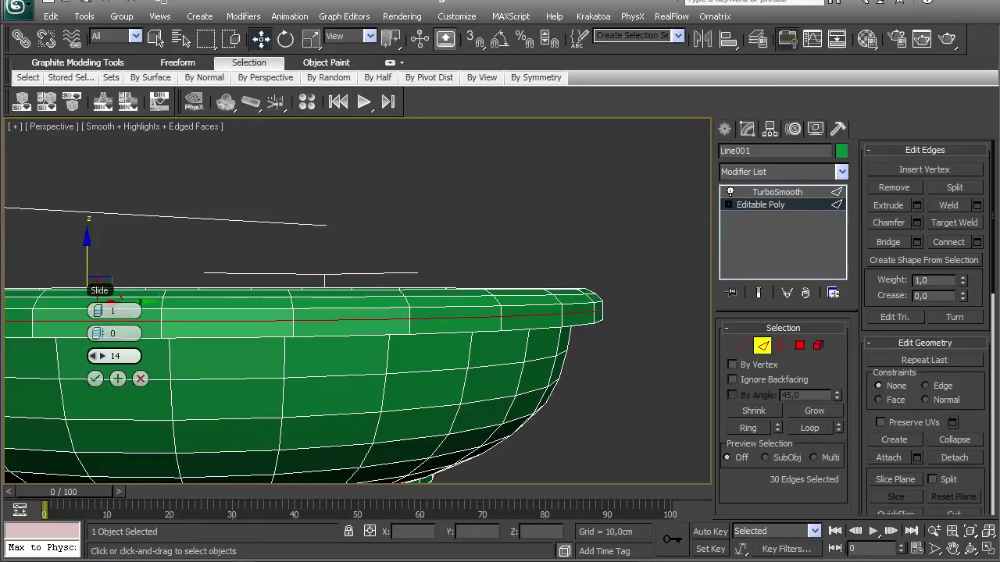
{"action": "left_click_drag", "start_coordinate": [97, 356], "coordinate": [98, 413]}
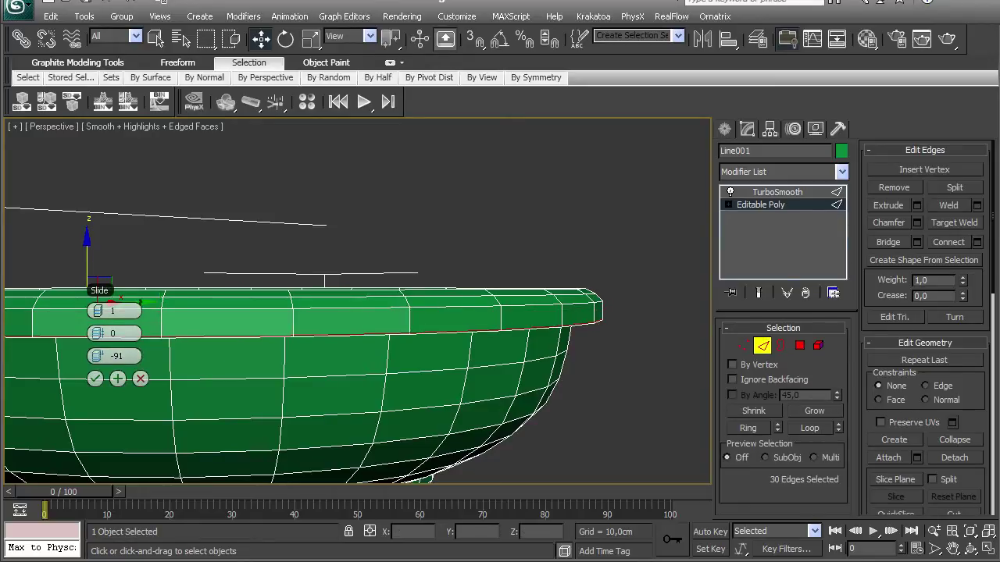
{"action": "left_click", "coordinate": [95, 379]}
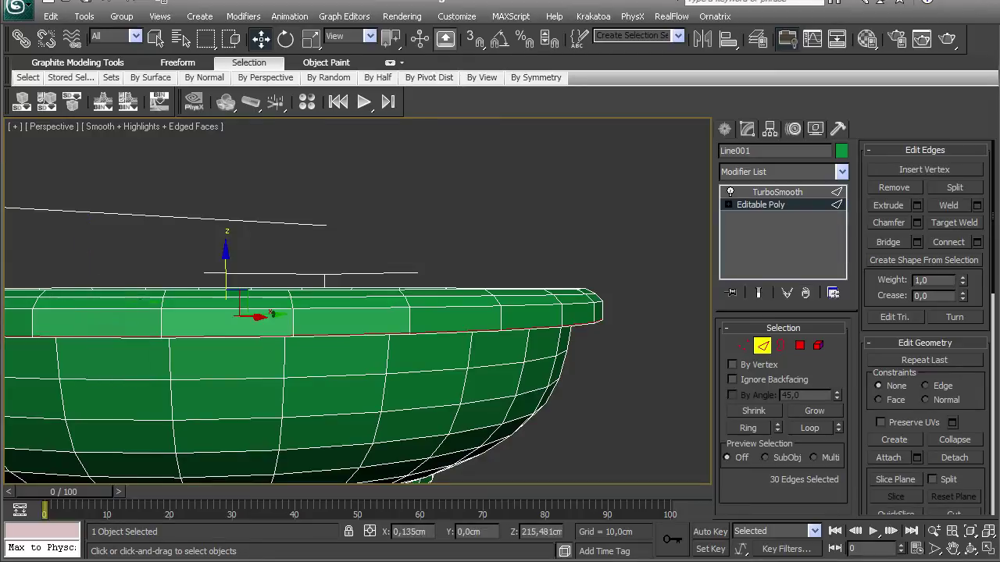
- Leave edge editing, show the smoothed end result and inspect the dish rim without edged faces
{"action": "left_click", "coordinate": [763, 345]}
{"action": "left_click", "coordinate": [758, 293]}
{"action": "mouse_move", "coordinate": [357, 313]}
{"action": "middle_mouse_down", "text": "alt"}
{"action": "mouse_move", "coordinate": [375, 273]}
{"action": "mouse_move", "coordinate": [357, 328]}
{"action": "mouse_move", "coordinate": [359, 367]}
{"action": "mouse_move", "coordinate": [359, 336]}
{"action": "mouse_move", "coordinate": [344, 321]}
{"action": "mouse_move", "coordinate": [360, 296]}
{"action": "mouse_move", "coordinate": [359, 320]}
{"action": "mouse_move", "coordinate": [361, 269]}
{"action": "mouse_move", "coordinate": [344, 313]}
{"action": "mouse_move", "coordinate": [359, 336]}
{"action": "mouse_move", "coordinate": [360, 301]}
{"action": "middle_mouse_up", "text": "alt"}
{"action": "scroll", "coordinate": [357, 301], "scroll_direction": "down", "scroll_amount": 4}
{"action": "key", "text": "F4"}
{"action": "scroll", "coordinate": [357, 300], "scroll_direction": "down", "scroll_amount": 3}
{"action": "scroll", "coordinate": [357, 301], "scroll_direction": "down", "scroll_amount": 2}
{"action": "scroll", "coordinate": [359, 297], "scroll_direction": "up", "scroll_amount": 3}
{"action": "scroll", "coordinate": [359, 312], "scroll_direction": "up", "scroll_amount": 2}
- Connect the upper edge ring of the dish's inner wall with two segments, pinch 86 and slide 0
{"action": "key", "text": "F4"}
{"action": "scroll", "coordinate": [359, 313], "scroll_direction": "up", "scroll_amount": 5}
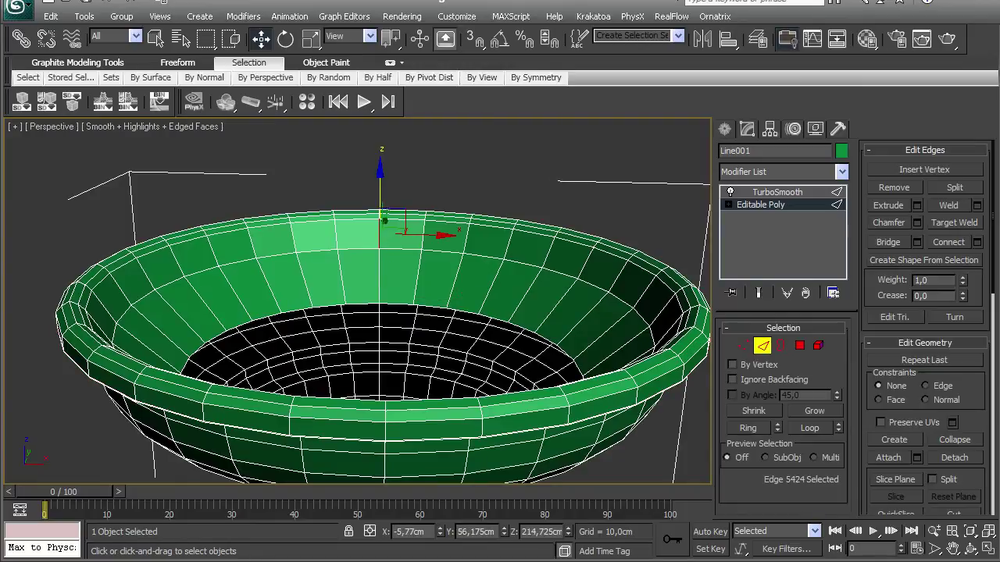
{"action": "left_click", "coordinate": [747, 428]}
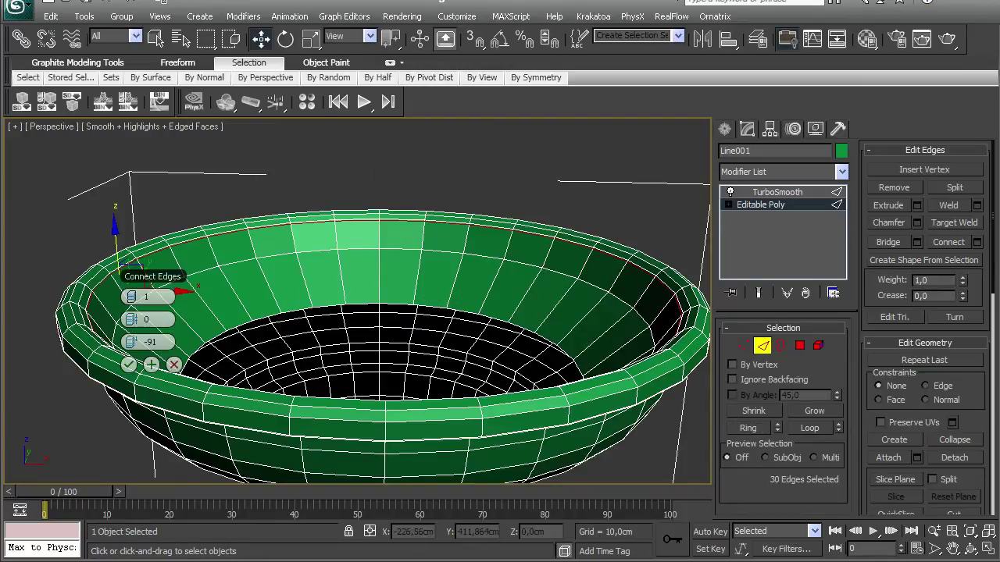
{"action": "right_click", "coordinate": [135, 342]}
{"action": "left_click", "coordinate": [135, 297]}
{"action": "left_click_drag", "start_coordinate": [135, 319], "coordinate": [199, 320]}
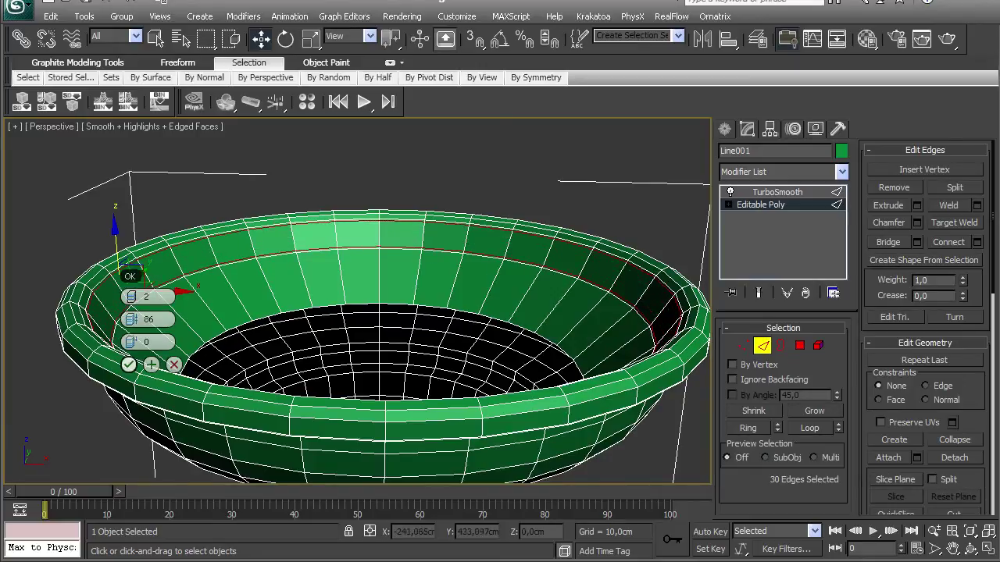
{"action": "left_click", "coordinate": [151, 365]}
{"action": "key", "text": "ctrl+b"}
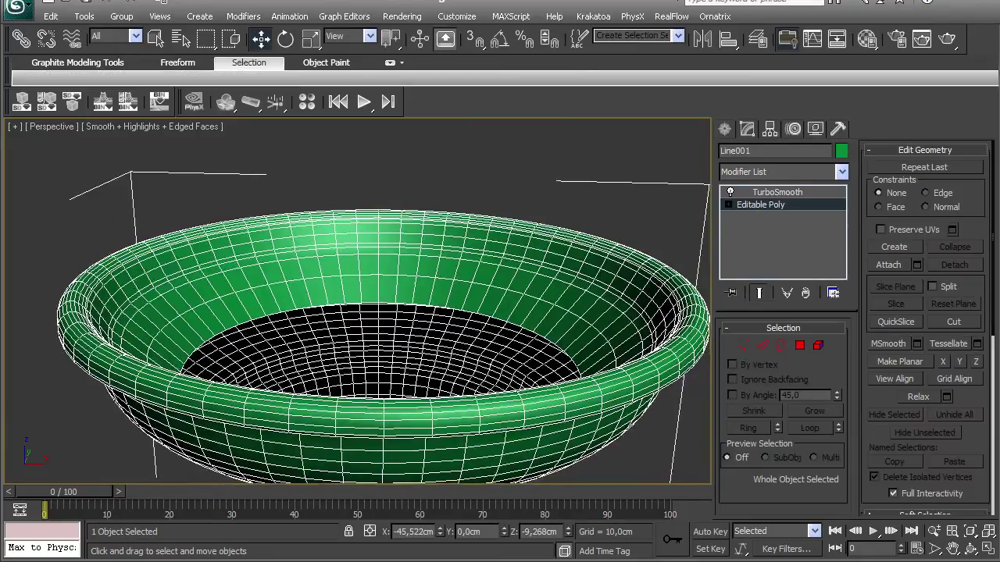
- Turn on Isoline Display for the TurboSmooth modifier and view the candlestick without edged faces
{"action": "scroll", "coordinate": [359, 313], "scroll_direction": "down", "scroll_amount": 3}
{"action": "left_click", "coordinate": [777, 192]}
{"action": "left_click", "coordinate": [736, 393]}
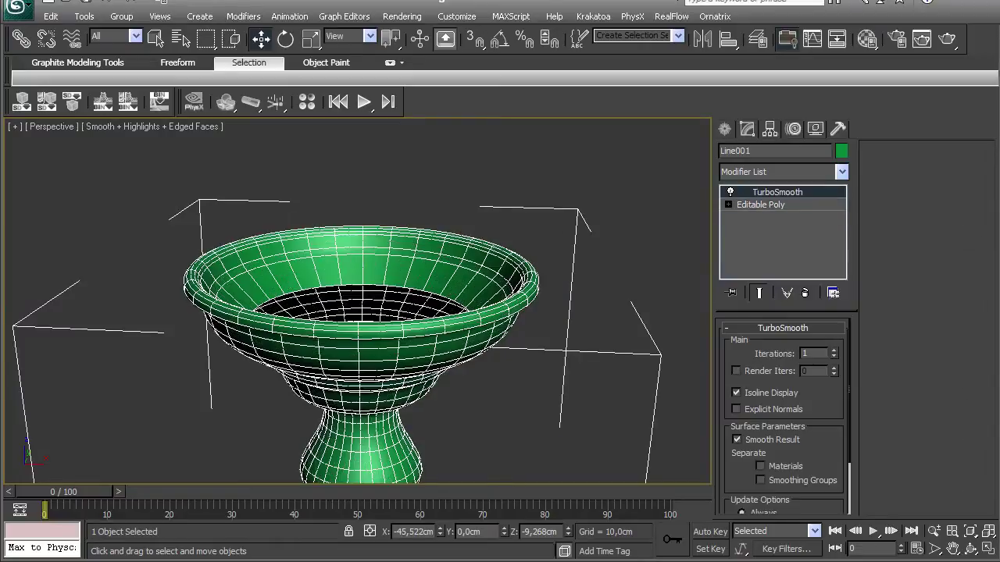
{"action": "key", "text": "F4"}
{"action": "scroll", "coordinate": [359, 312], "scroll_direction": "down", "scroll_amount": 4}
{"action": "middle_click_drag", "start_coordinate": [359, 312], "coordinate": [601, 344], "text": "alt"}
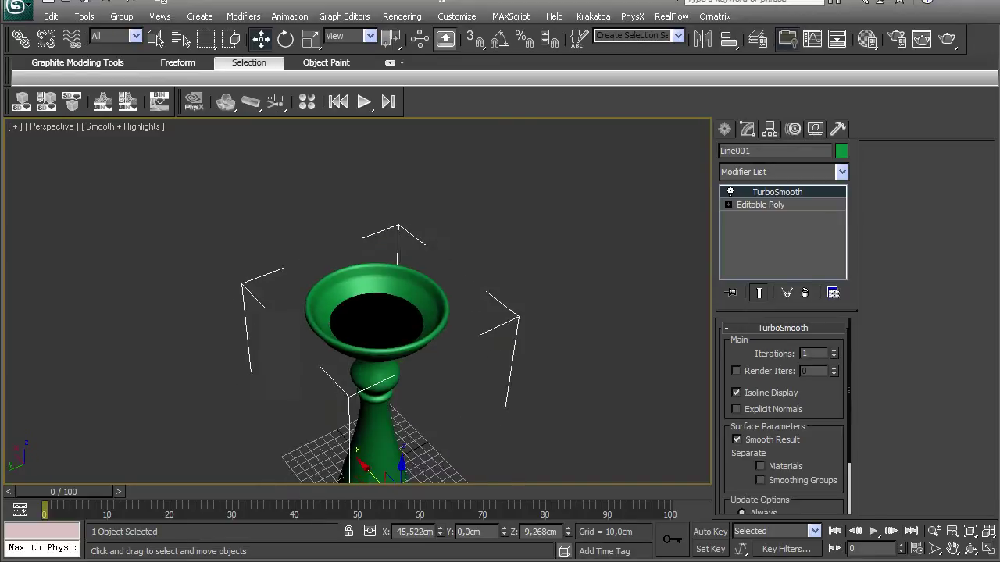
- Return to the Editable Poly cage with edged faces shown and clear the polygon selection on the dish's inner wall
{"action": "scroll", "coordinate": [359, 313], "scroll_direction": "up", "scroll_amount": 5}
{"action": "left_click", "coordinate": [760, 205]}
{"action": "scroll", "coordinate": [359, 313], "scroll_direction": "down", "scroll_amount": 5}
{"action": "left_click", "coordinate": [759, 292]}
{"action": "key", "text": "F4"}
{"action": "scroll", "coordinate": [360, 313], "scroll_direction": "up", "scroll_amount": 5}
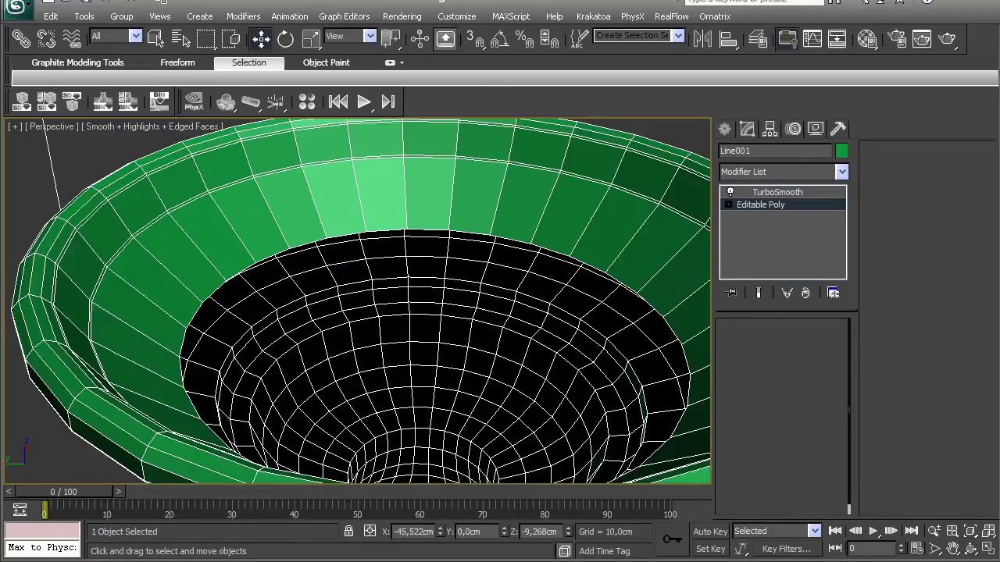
{"action": "key", "text": "2"}
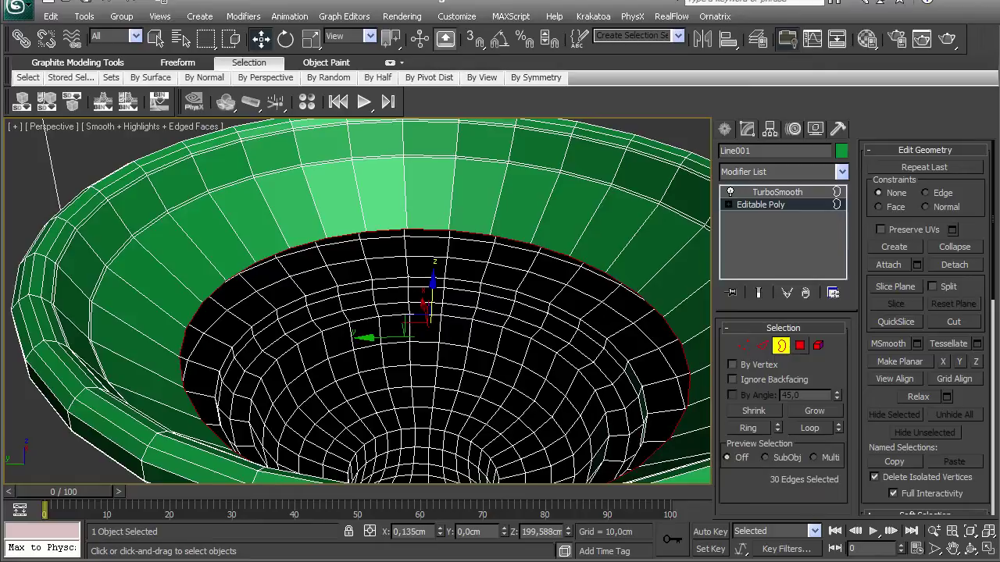
{"action": "key", "text": "4"}
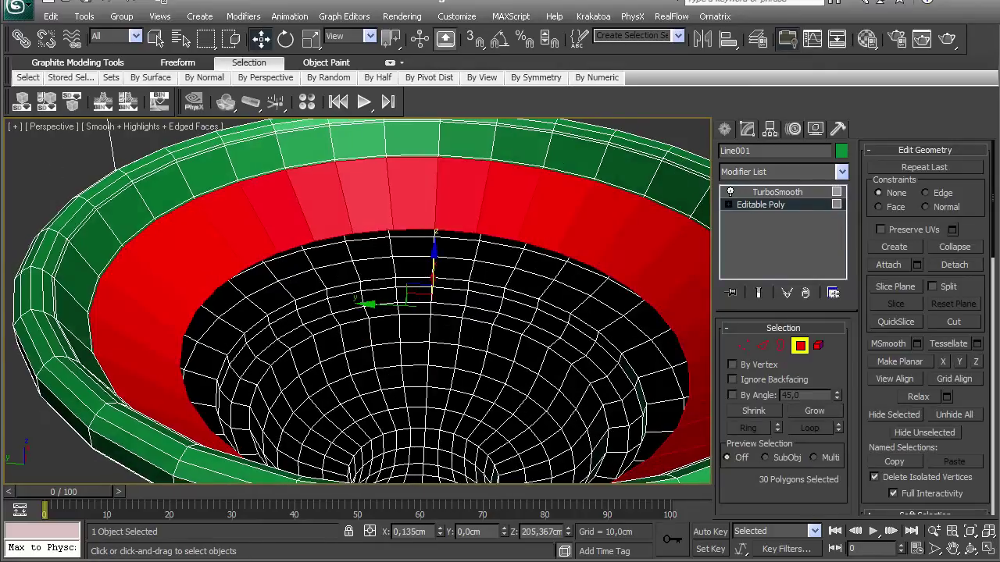
{"action": "key", "text": "ctrl+d"}
{"action": "scroll", "coordinate": [359, 305], "scroll_direction": "down", "scroll_amount": 8}
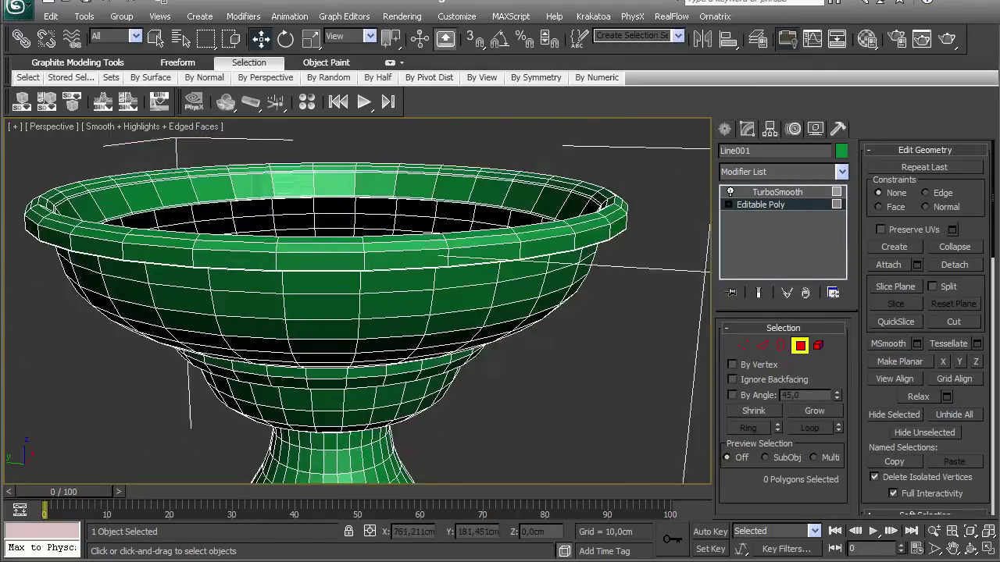
{"action": "middle_click_drag", "start_coordinate": [359, 305], "coordinate": [406, 305], "text": "alt"}
{"action": "key", "text": "4"}
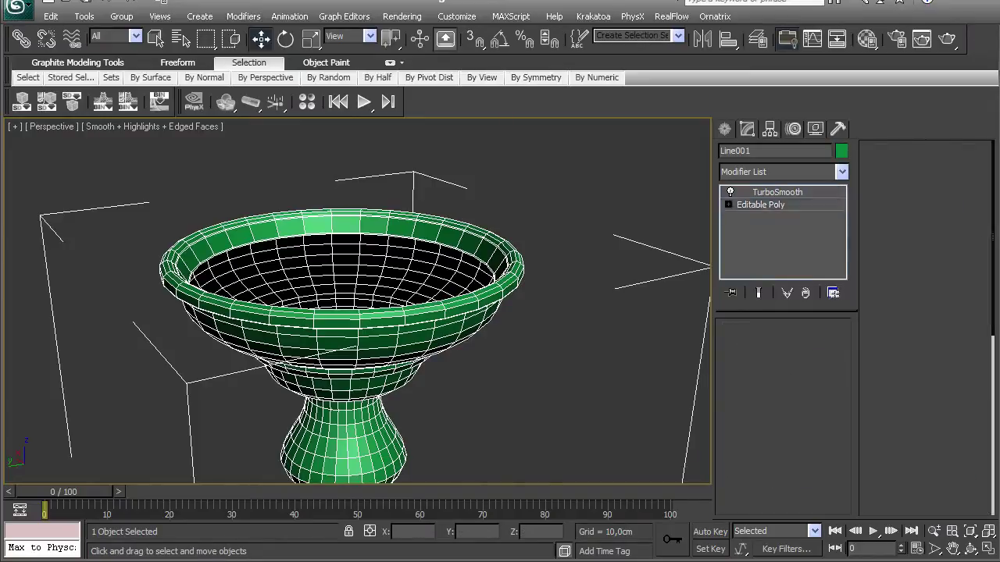
- Examine the centre of the base's underside, both smoothed and as a wireframe cage, where the radial edges converge
{"action": "scroll", "coordinate": [360, 305], "scroll_direction": "down", "scroll_amount": 6}
{"action": "key", "text": "F4"}
{"action": "middle_click_drag", "start_coordinate": [359, 305], "coordinate": [360, 211], "text": "alt"}
{"action": "scroll", "coordinate": [437, 215], "scroll_direction": "up", "scroll_amount": 8}
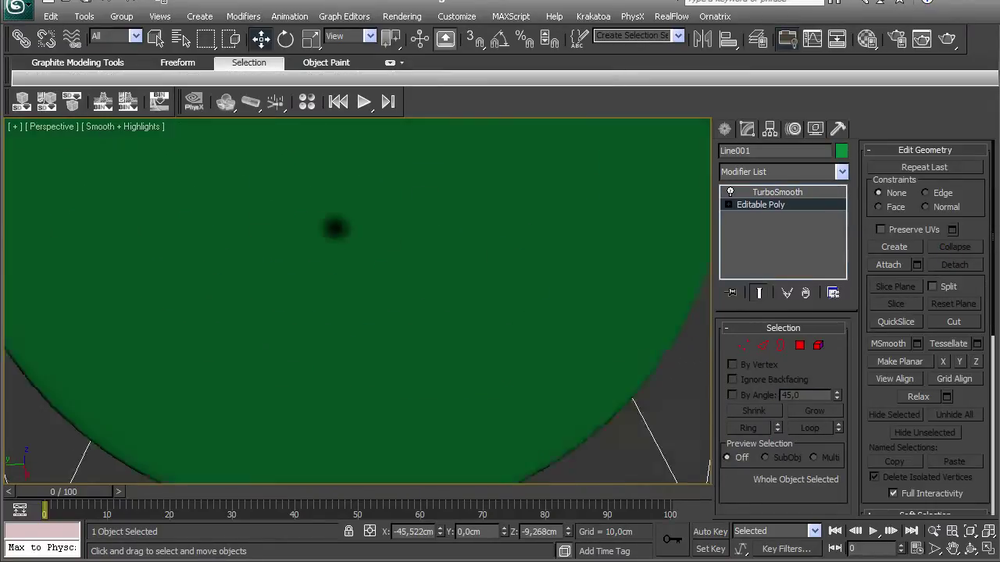
{"action": "key", "text": "F4"}
{"action": "scroll", "coordinate": [358, 301], "scroll_direction": "down", "scroll_amount": 5}
{"action": "middle_click_drag", "start_coordinate": [358, 301], "coordinate": [447, 150]}
{"action": "scroll", "coordinate": [358, 266], "scroll_direction": "up", "scroll_amount": 4}
{"action": "scroll", "coordinate": [368, 293], "scroll_direction": "up", "scroll_amount": 1}
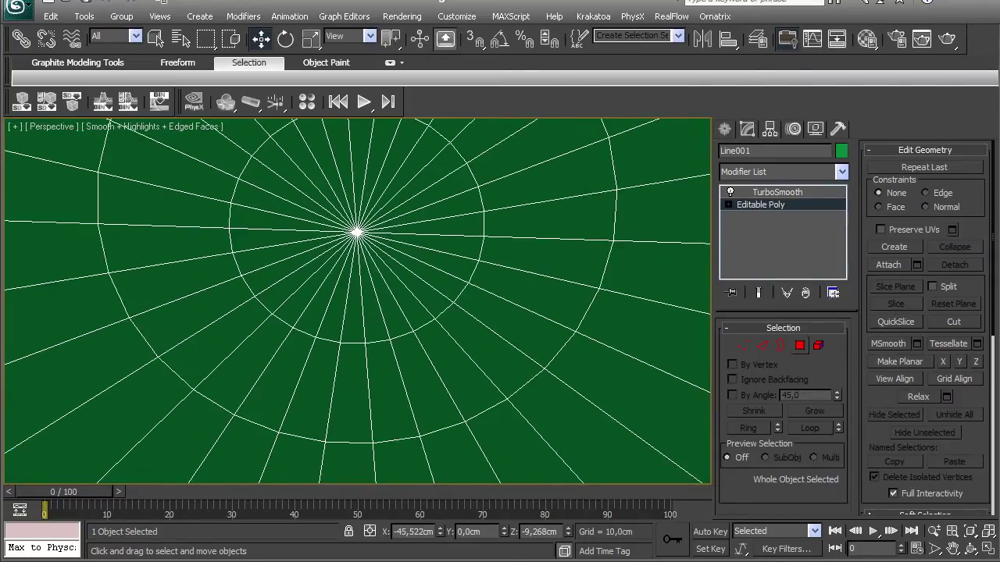
{"action": "key", "text": "1"}
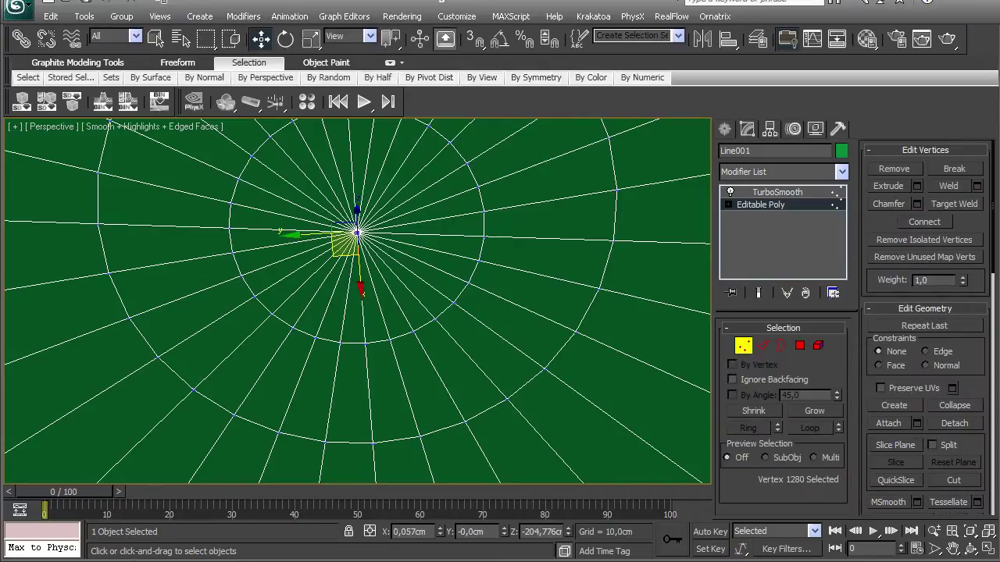
{"action": "middle_click_drag", "start_coordinate": [358, 302], "coordinate": [353, 258], "text": "alt"}
{"action": "scroll", "coordinate": [357, 302], "scroll_direction": "down", "scroll_amount": 4}
{"action": "mouse_move", "coordinate": [358, 301]}
{"action": "middle_mouse_down", "text": "alt"}
{"action": "mouse_move", "coordinate": [361, 286]}
{"action": "mouse_move", "coordinate": [362, 348]}
{"action": "middle_mouse_up", "text": "alt"}
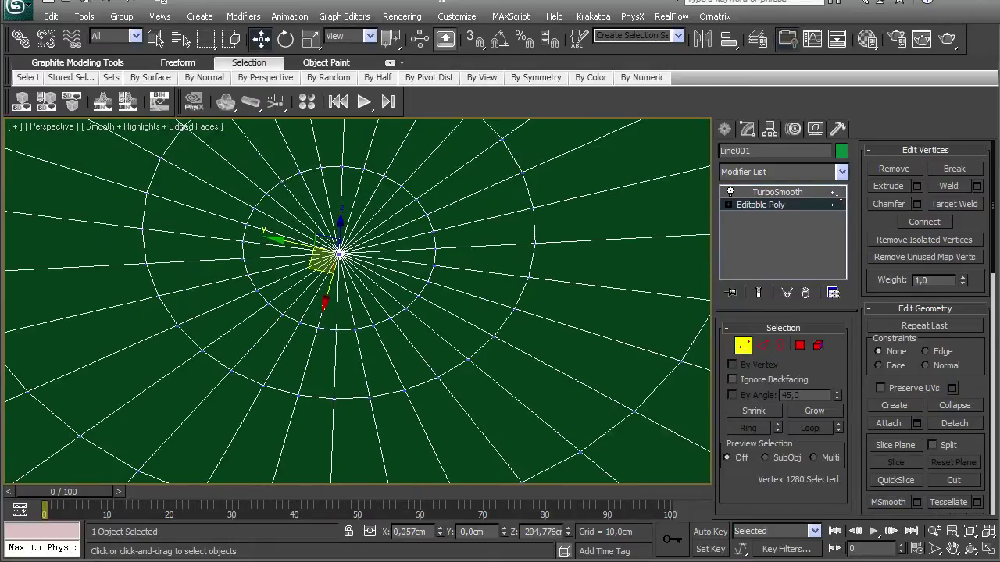
- Select the innermost edge loop on the base's underside, convert it to polygons, shrink the selection to the central disc and delete it
{"action": "key", "text": "3"}
{"action": "key", "text": "2"}
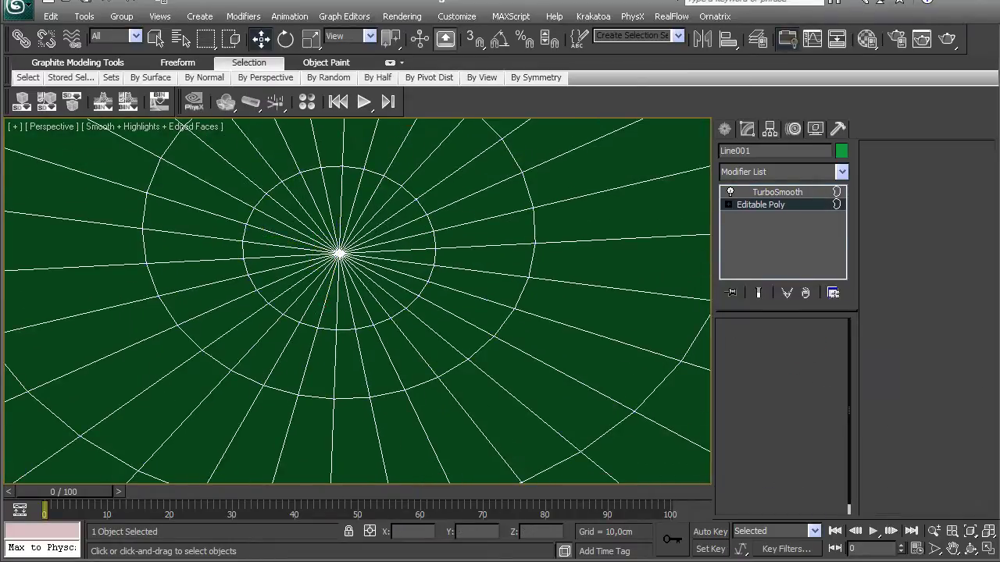
{"action": "key", "text": "alt+l"}
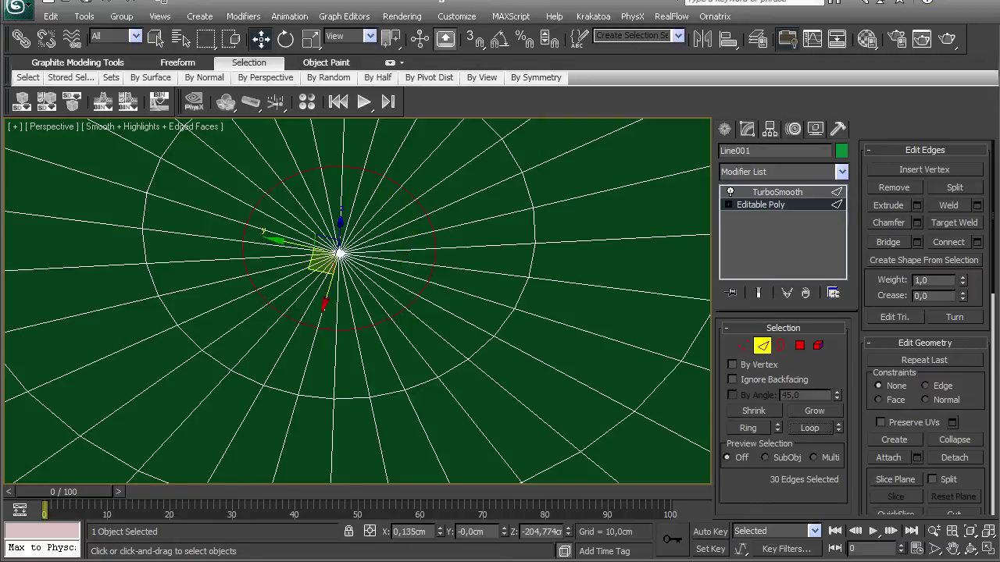
{"action": "left_click", "coordinate": [799, 346], "text": "ctrl"}
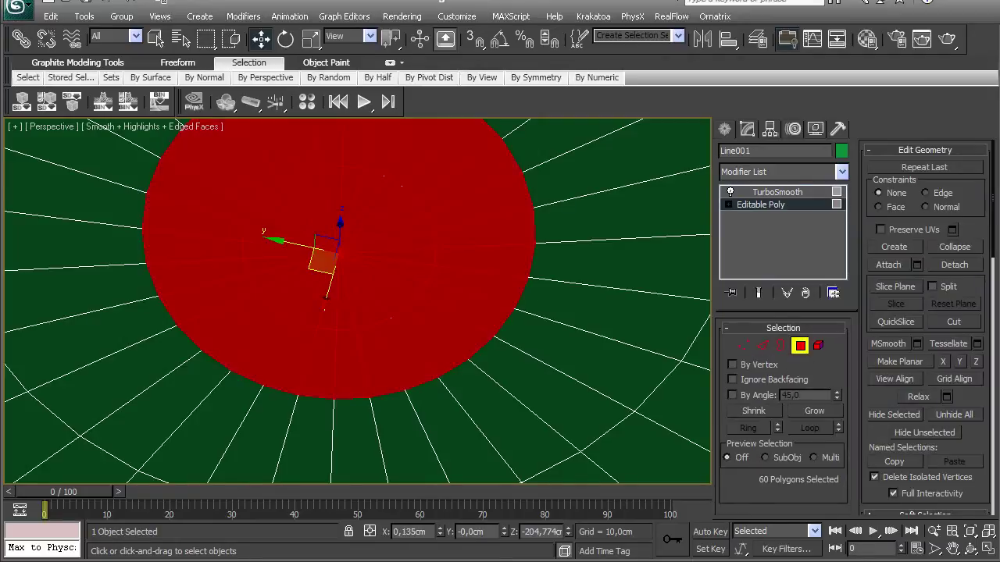
{"action": "key", "text": "ctrl+Page_Down"}
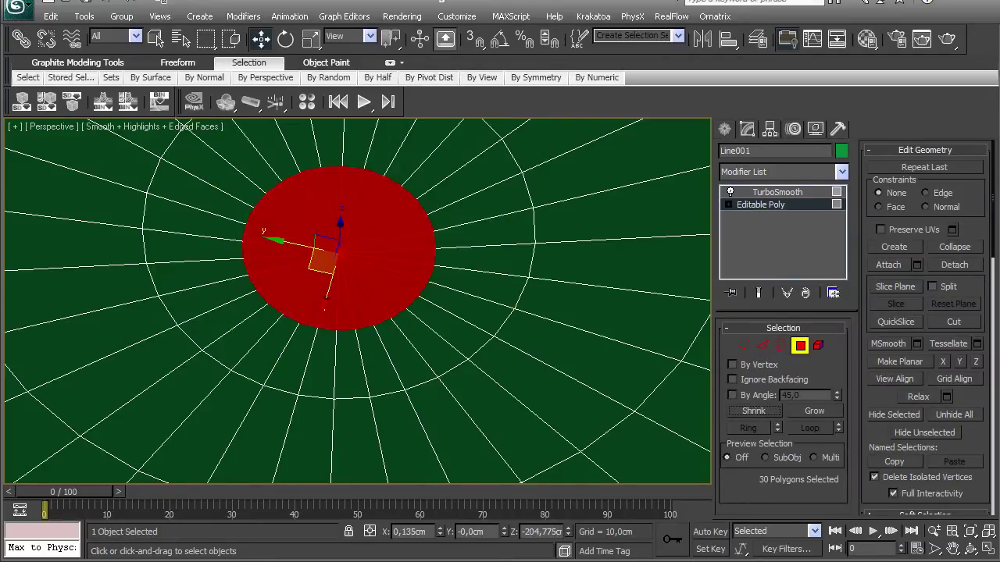
{"action": "key", "text": "Delete"}
- Select the open border at the centre of the underside and cap the hole
{"action": "key", "text": "3"}
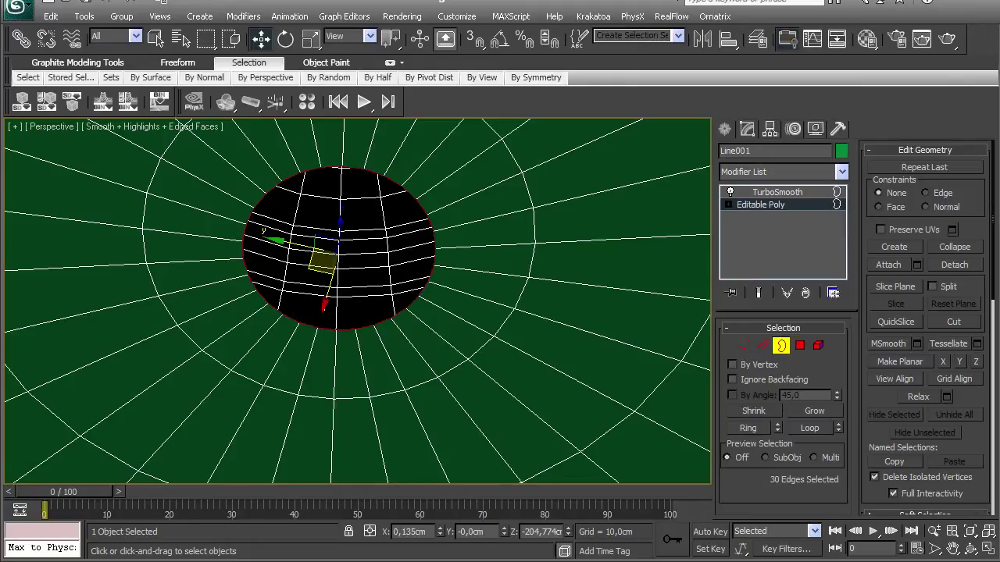
{"action": "scroll", "coordinate": [927, 328], "scroll_direction": "down", "scroll_amount": 10}
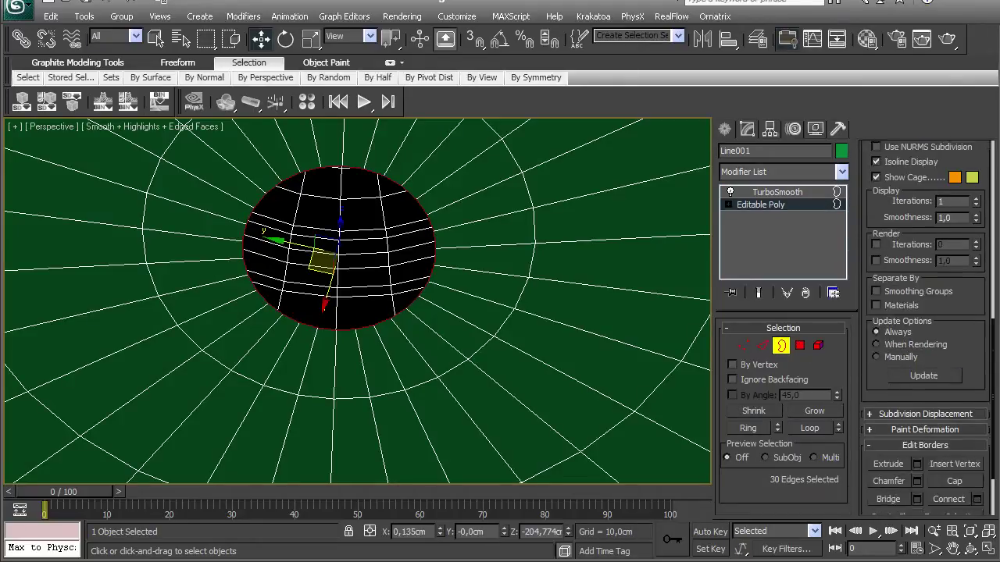
{"action": "left_click", "coordinate": [954, 453]}
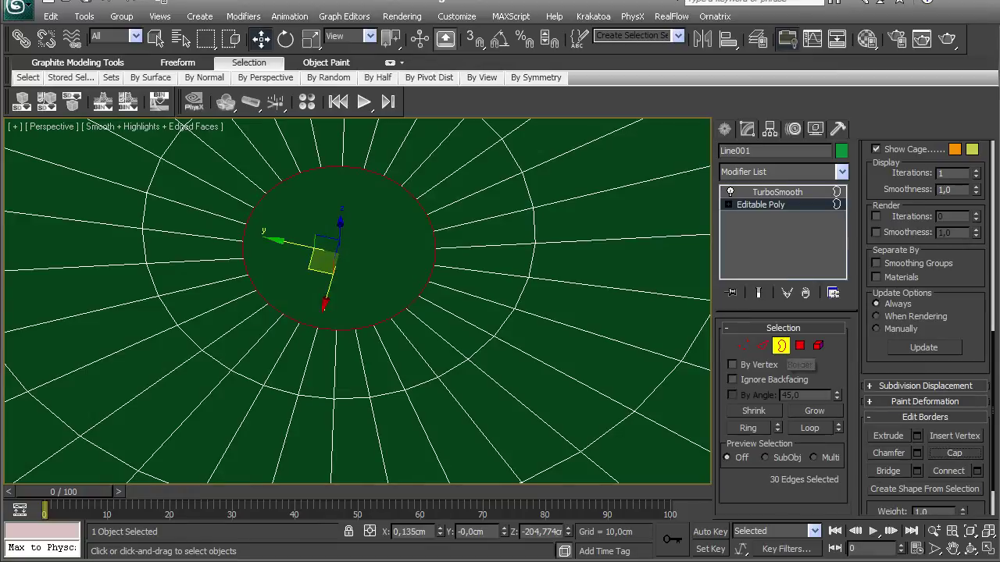
- Inset the new cap polygon on the underside to form a smaller central disc
{"action": "key", "text": "4"}
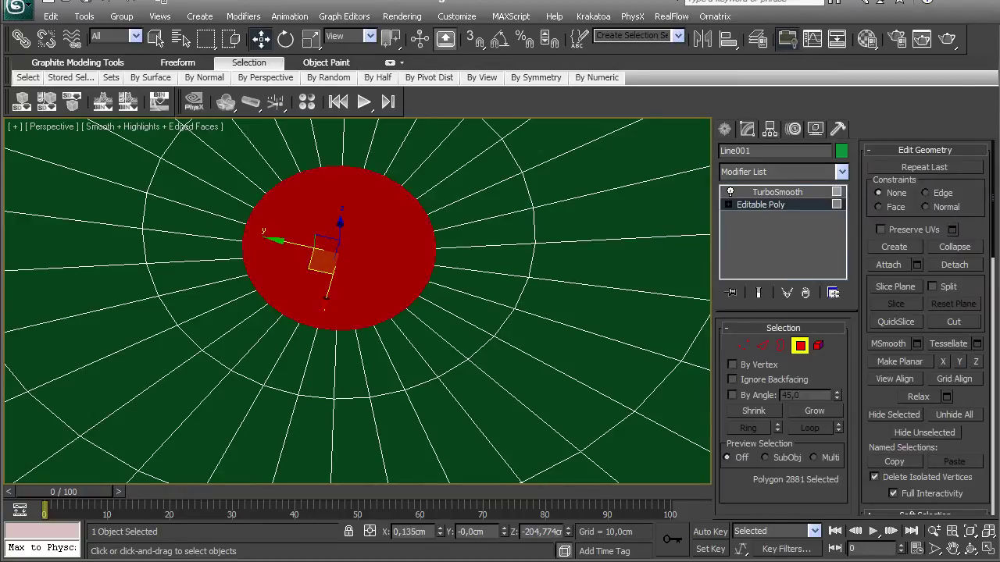
{"action": "scroll", "coordinate": [927, 328], "scroll_direction": "down", "scroll_amount": 4}
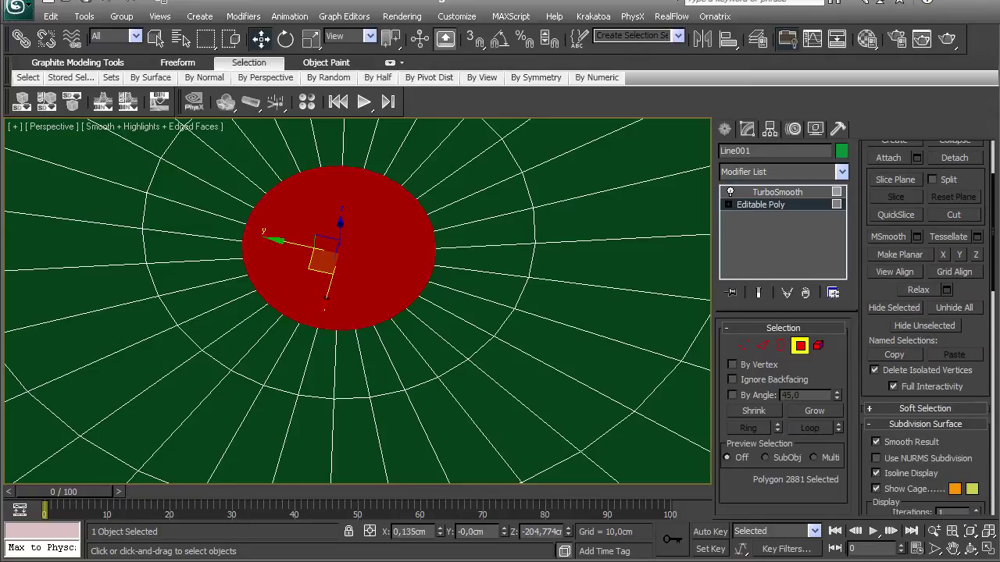
{"action": "scroll", "coordinate": [927, 328], "scroll_direction": "up", "scroll_amount": 5}
{"action": "scroll", "coordinate": [928, 328], "scroll_direction": "down", "scroll_amount": 15}
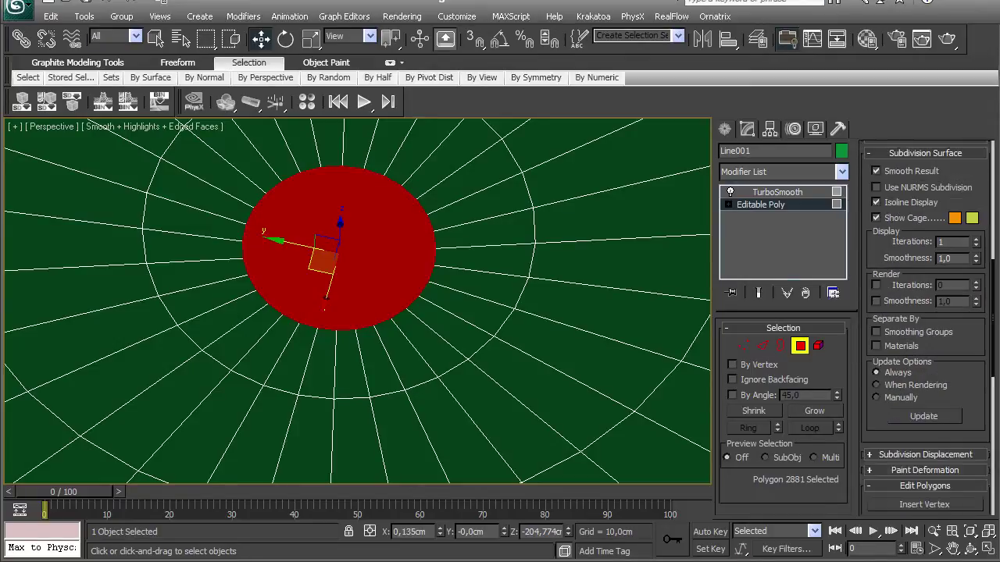
{"action": "scroll", "coordinate": [927, 328], "scroll_direction": "down", "scroll_amount": 1}
{"action": "left_click", "coordinate": [977, 388]}
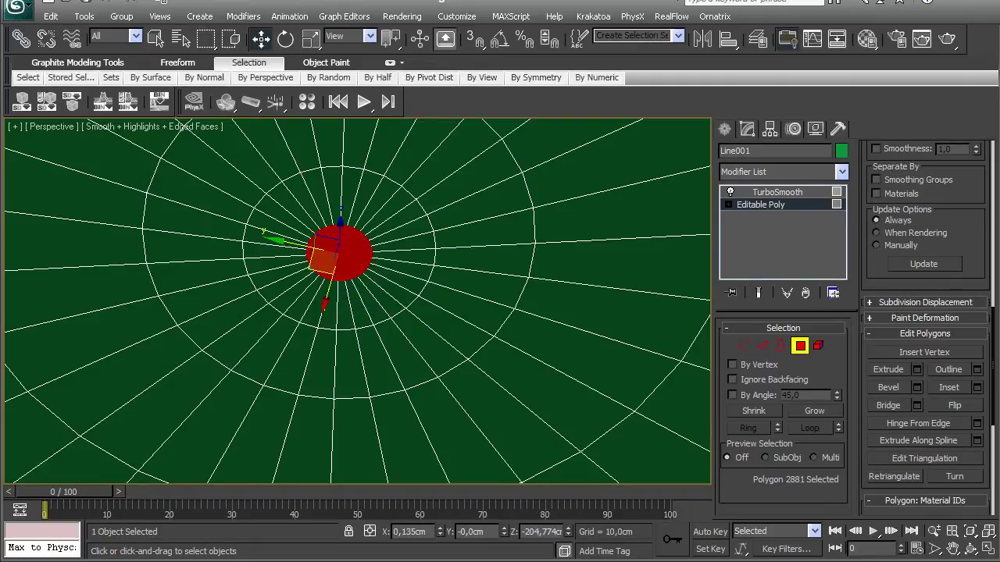
- Weld the inset disc's 30 vertices into one centre point with a threshold of 3,586 cm
{"action": "key", "text": "1"}
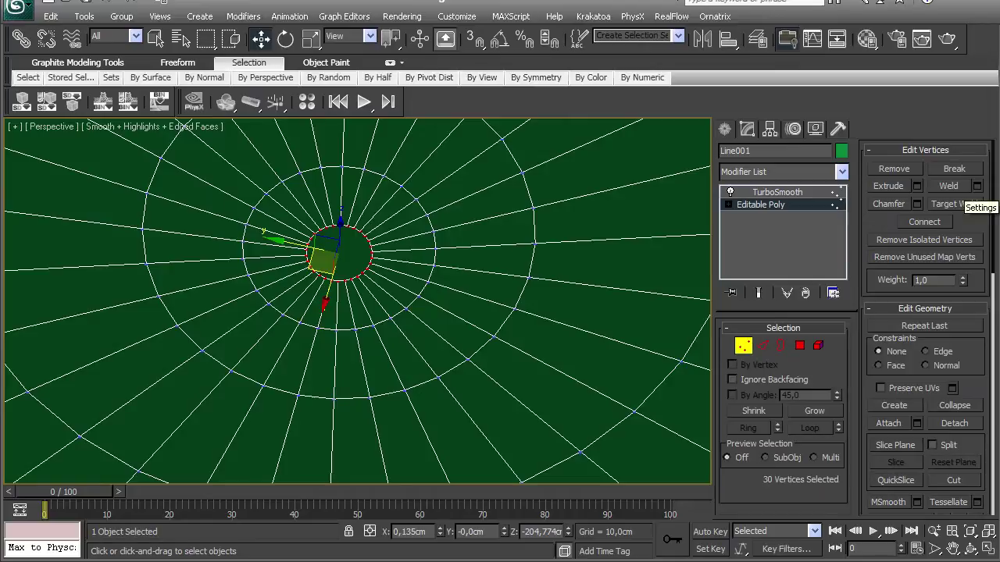
{"action": "left_click", "coordinate": [978, 186]}
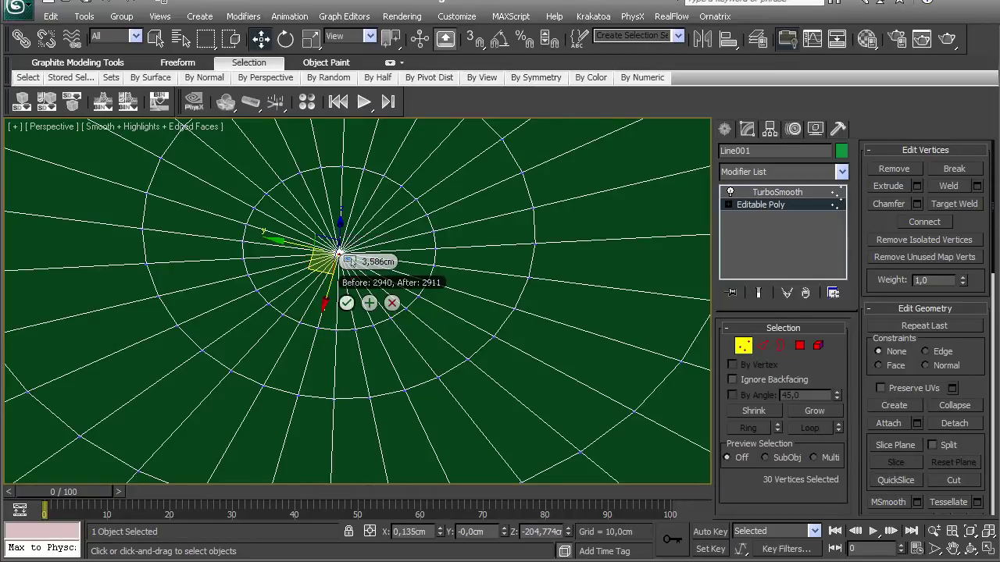
{"action": "key", "text": "Return"}
{"action": "key", "text": "1"}
- Examine the stepped top of the candlestick's base, comparing the smoothed result with the edged cage
{"action": "key", "text": "F4"}
{"action": "key", "text": "shift+z"}
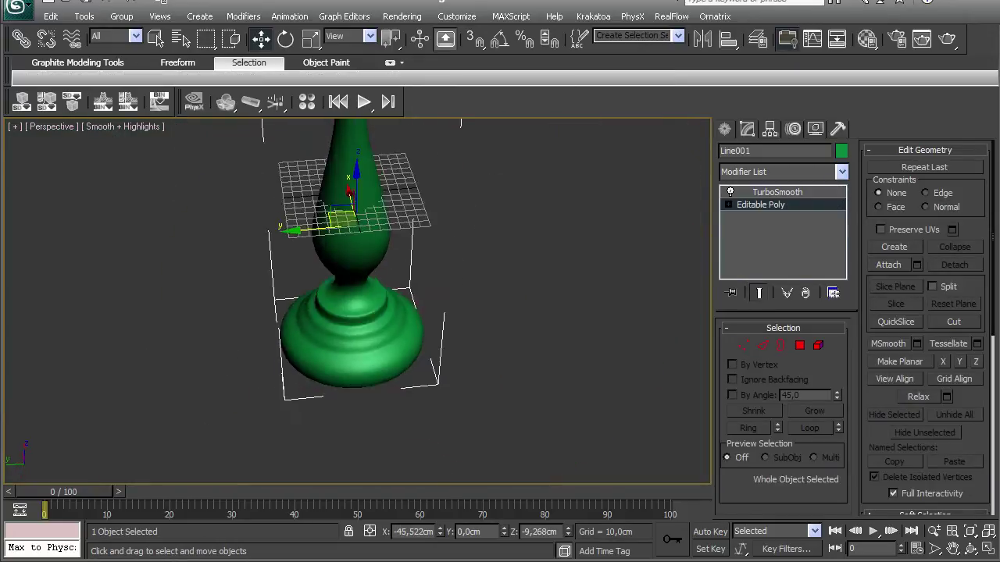
{"action": "key", "text": "shift+z"}
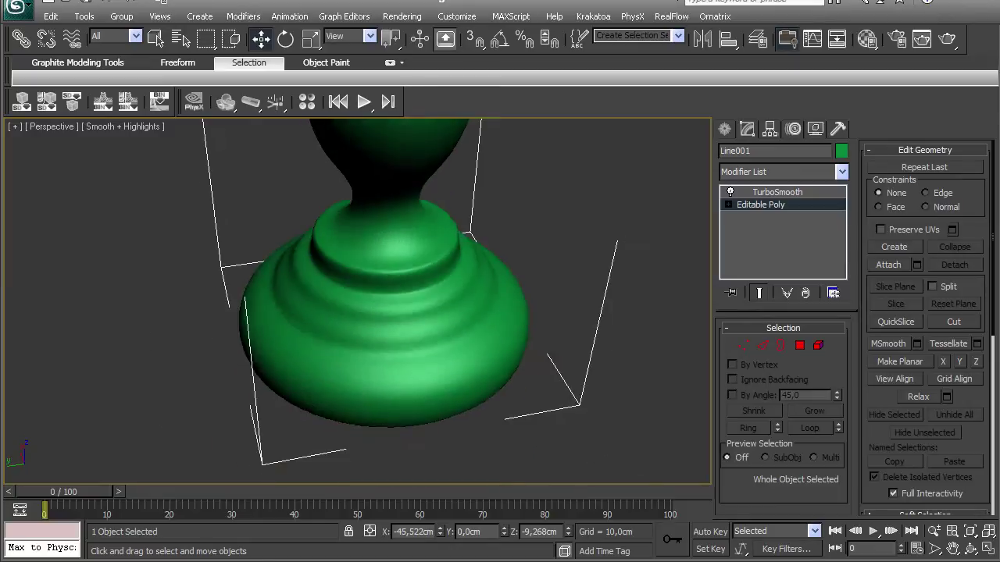
{"action": "key", "text": "shift+z"}
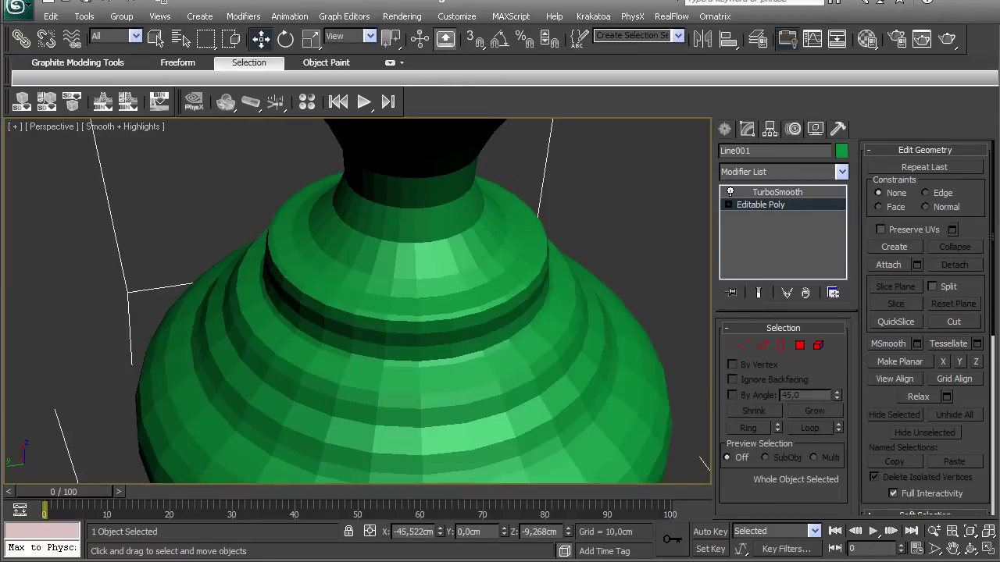
{"action": "key", "text": "F4"}
{"action": "key", "text": "shift+z"}
{"action": "middle_click_drag", "start_coordinate": [357, 328], "coordinate": [344, 164], "text": "alt"}
{"action": "scroll", "coordinate": [357, 302], "scroll_direction": "up", "scroll_amount": 2}
{"action": "scroll", "coordinate": [357, 302], "scroll_direction": "down", "scroll_amount": 3}
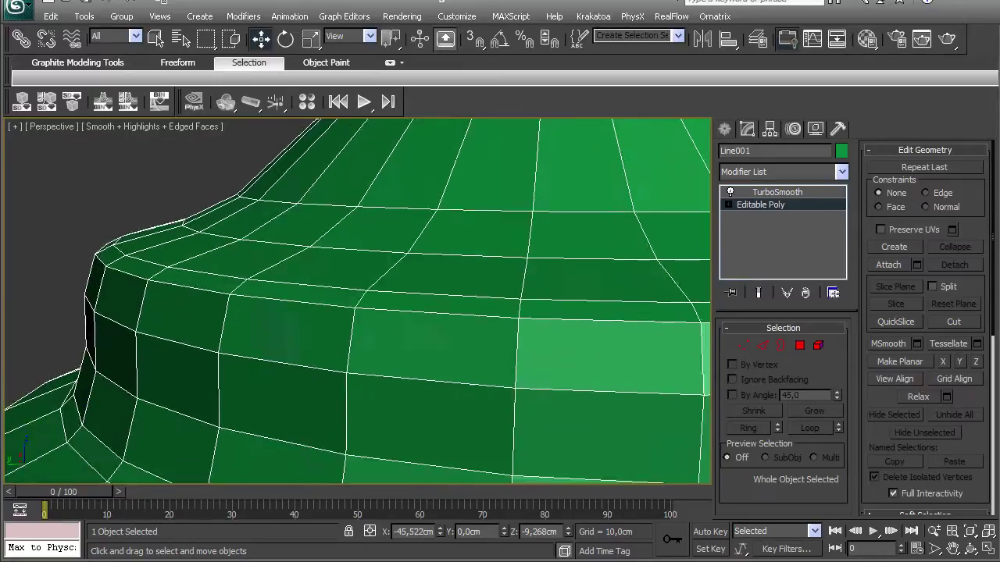
{"action": "mouse_move", "coordinate": [357, 301]}
{"action": "middle_mouse_down", "text": "alt"}
{"action": "mouse_move", "coordinate": [357, 270]}
{"action": "mouse_move", "coordinate": [366, 295]}
{"action": "middle_mouse_up", "text": "alt"}
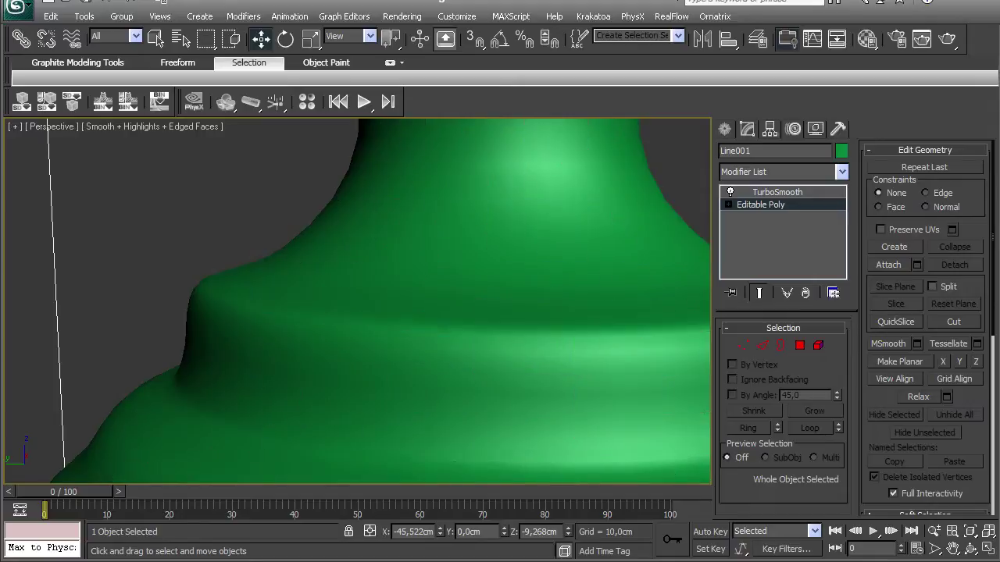
{"action": "middle_click_drag", "start_coordinate": [356, 266], "coordinate": [390, 352], "text": "alt"}
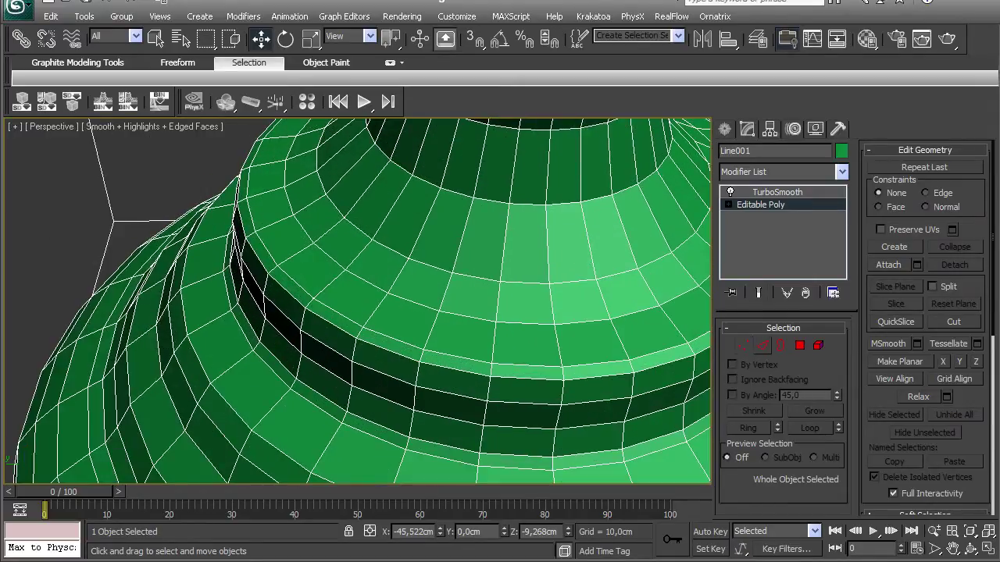
- Connect the narrow edge ring around the rim of the base's upper step with one segment, pinch 0 and slide 71
{"action": "key", "text": "2"}
{"action": "left_click", "coordinate": [422, 356]}
{"action": "left_click", "coordinate": [748, 428]}
{"action": "left_click", "coordinate": [977, 242]}
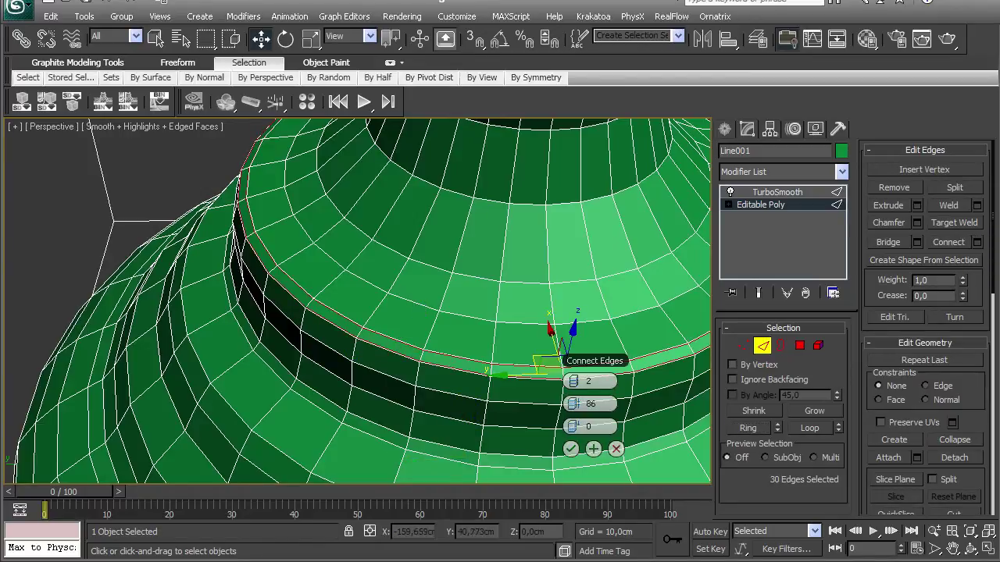
{"action": "right_click", "coordinate": [573, 404]}
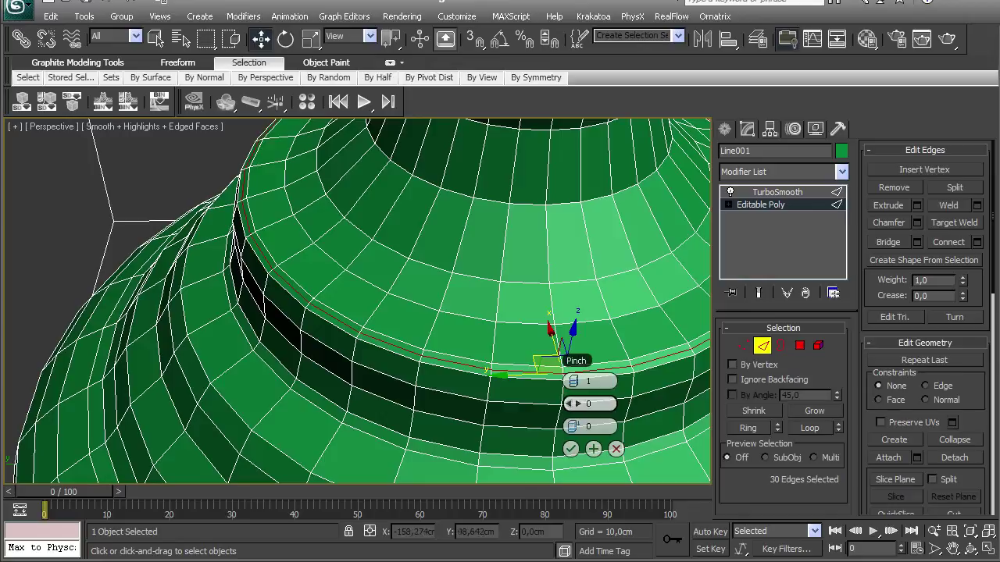
{"action": "left_click_drag", "start_coordinate": [574, 426], "coordinate": [582, 427]}
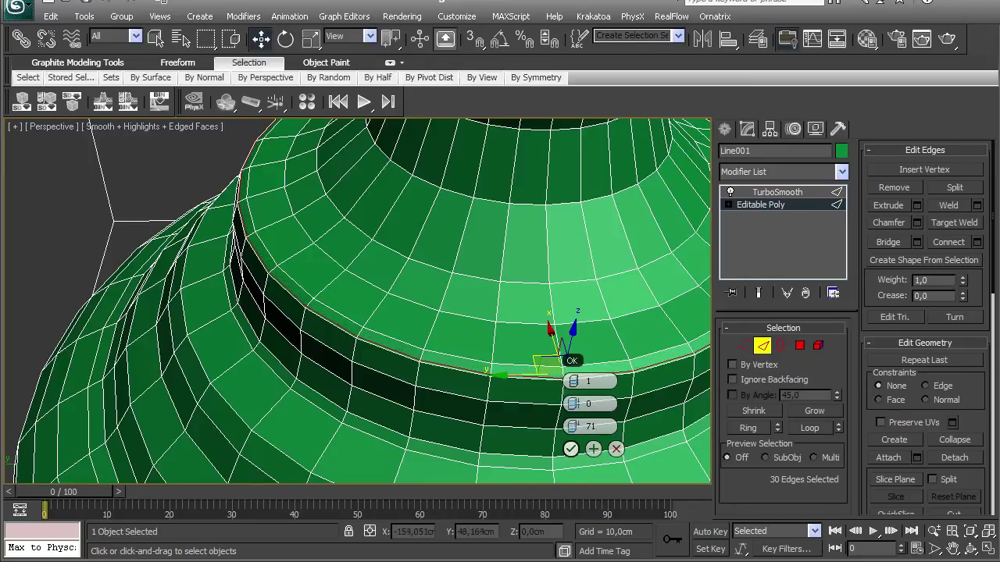
{"action": "left_click", "coordinate": [570, 449]}
- Show the smoothed end result without edged faces, leave edge editing and inspect the base's upper step
{"action": "left_click", "coordinate": [759, 293]}
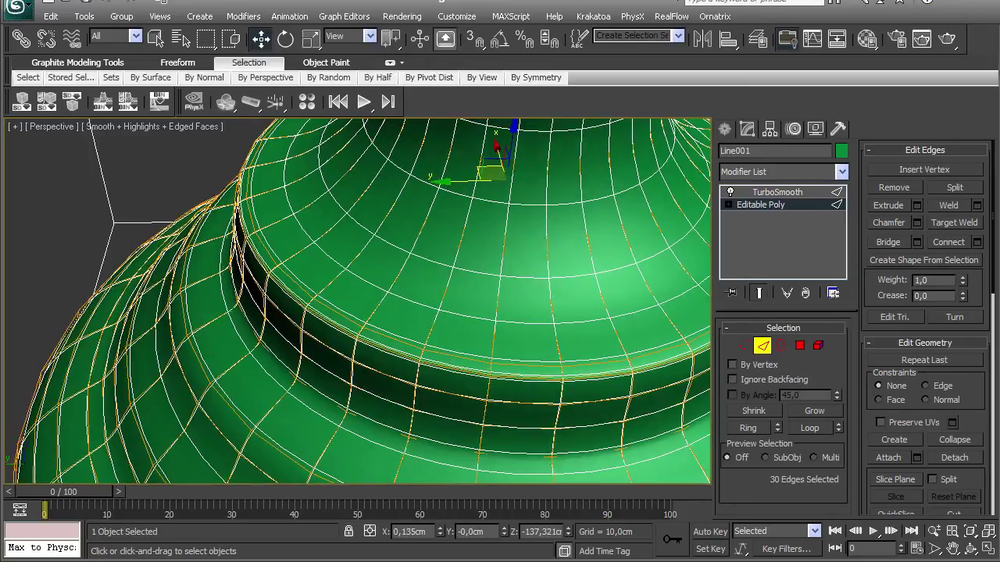
{"action": "key", "text": "F4"}
{"action": "scroll", "coordinate": [469, 312], "scroll_direction": "down", "scroll_amount": 3}
{"action": "middle_click_drag", "start_coordinate": [469, 312], "coordinate": [444, 246], "text": "alt"}
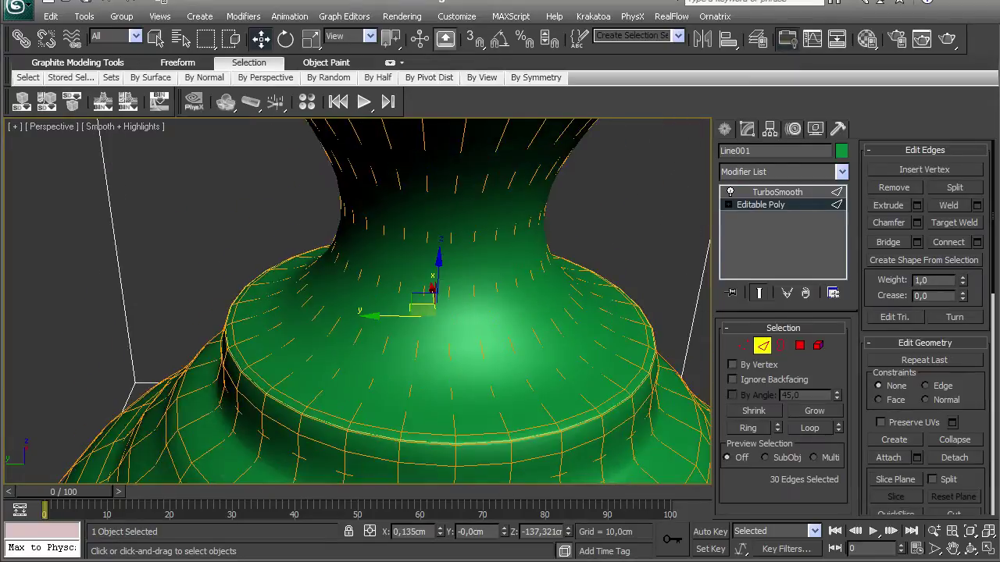
{"action": "key", "text": "2"}
{"action": "scroll", "coordinate": [433, 293], "scroll_direction": "down", "scroll_amount": 5}
{"action": "middle_click_drag", "start_coordinate": [433, 293], "coordinate": [431, 246], "text": "alt"}
{"action": "scroll", "coordinate": [375, 305], "scroll_direction": "down", "scroll_amount": 4}
{"action": "scroll", "coordinate": [375, 305], "scroll_direction": "up", "scroll_amount": 6}
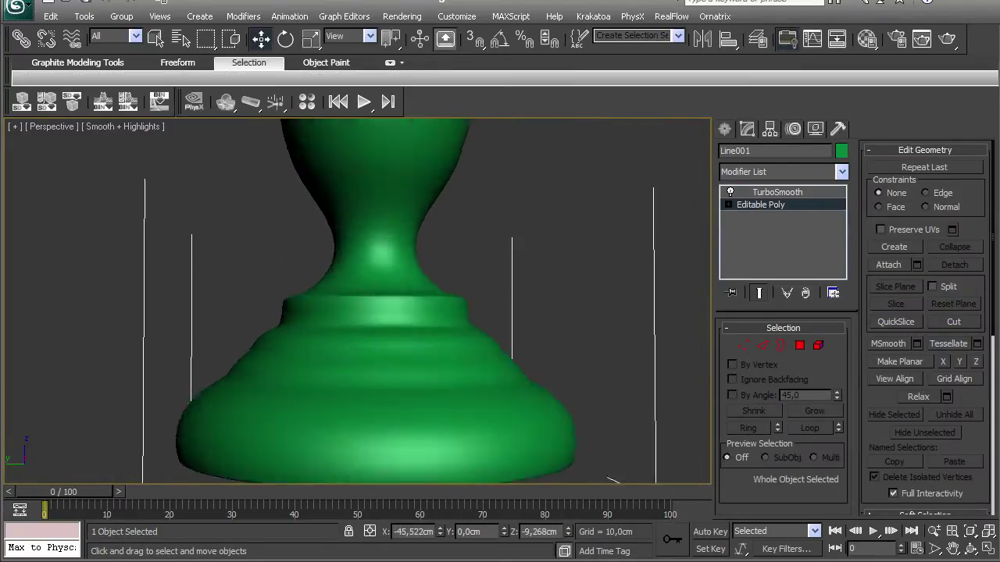
{"action": "middle_click_drag", "start_coordinate": [375, 304], "coordinate": [381, 332], "text": "alt"}
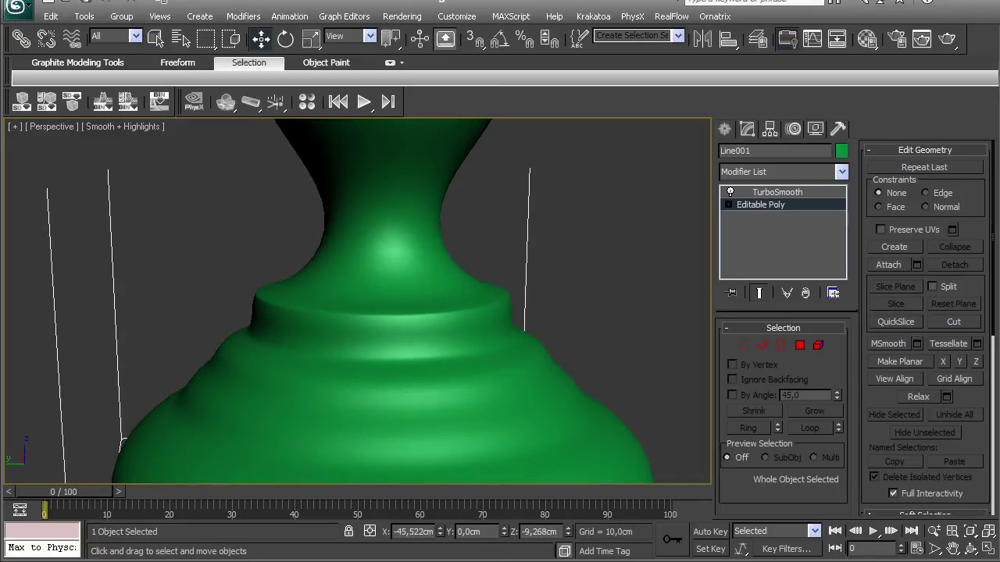
- Connect the vertical edge ring at the foot of the base's upper step with one segment, pinch 0 and slide 90
{"action": "key", "text": "F4"}
{"action": "scroll", "coordinate": [357, 301], "scroll_direction": "up", "scroll_amount": 5}
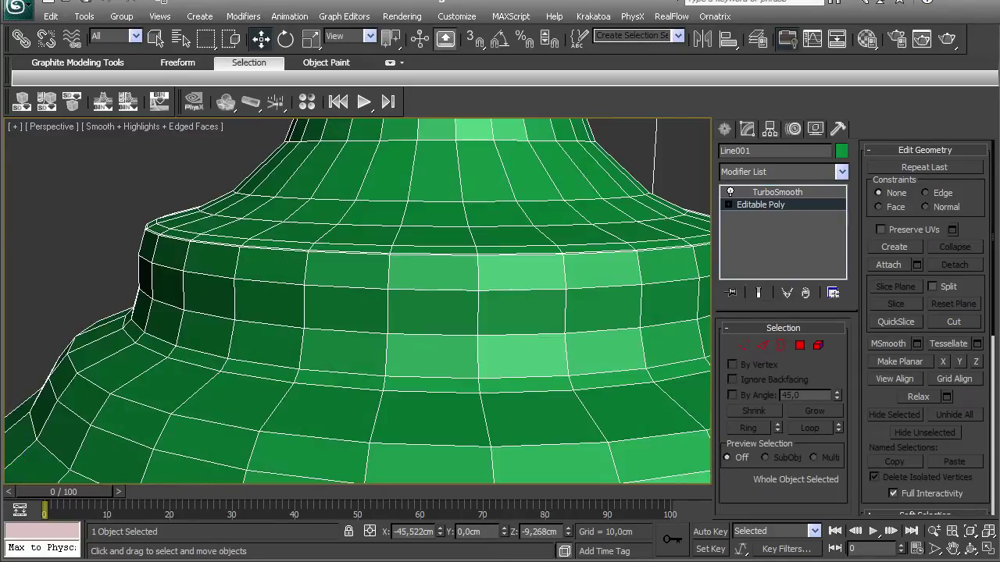
{"action": "scroll", "coordinate": [357, 301], "scroll_direction": "up", "scroll_amount": 2}
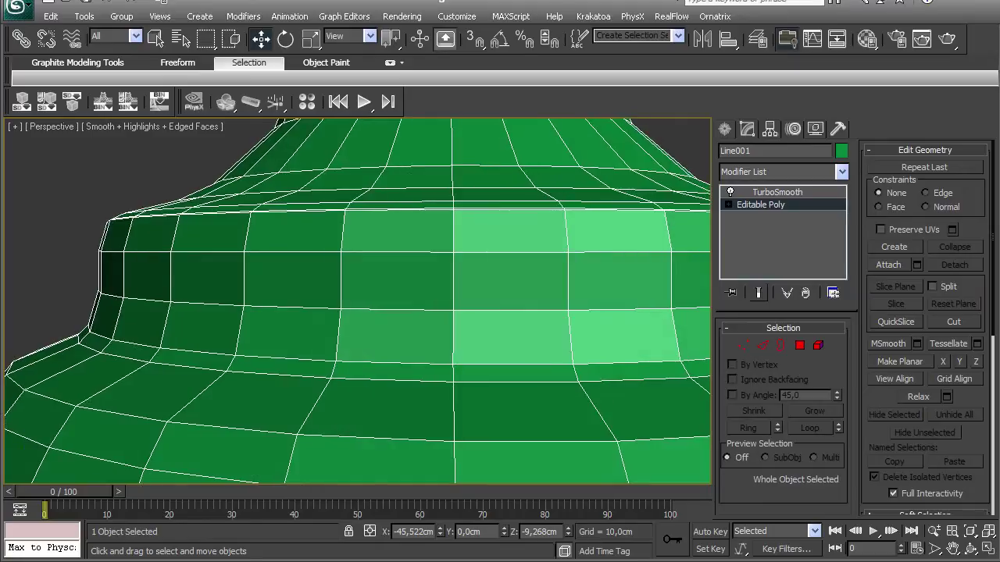
{"action": "left_click", "coordinate": [758, 292]}
{"action": "left_click", "coordinate": [758, 292]}
{"action": "key", "text": "2"}
{"action": "left_click", "coordinate": [748, 428]}
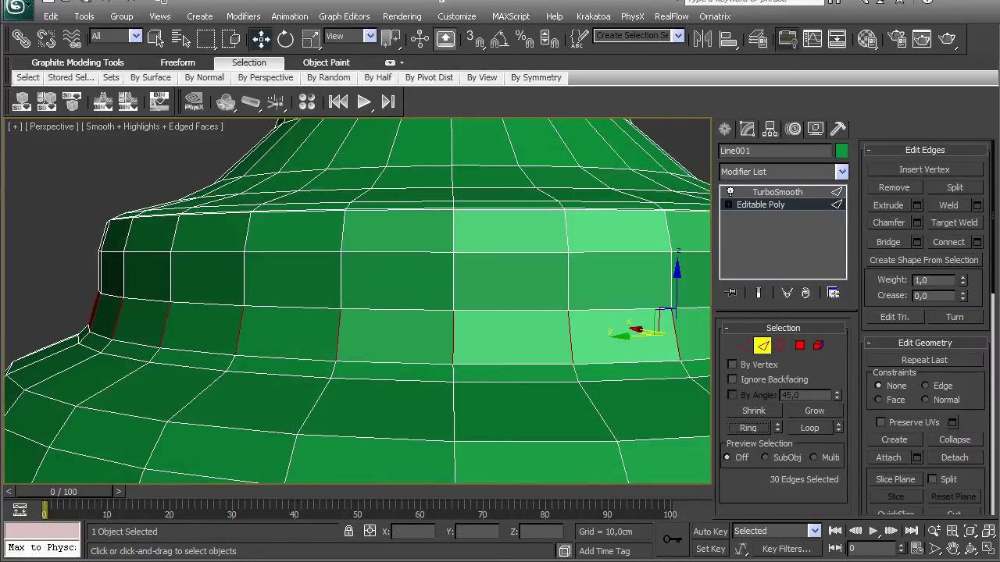
{"action": "left_click", "coordinate": [977, 242]}
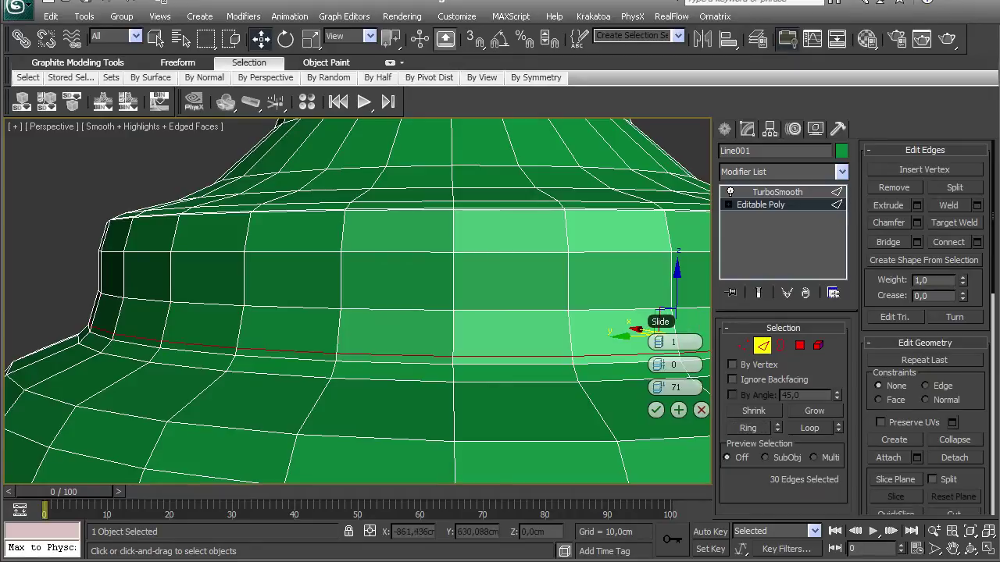
{"action": "left_click_drag", "start_coordinate": [658, 388], "coordinate": [659, 376]}
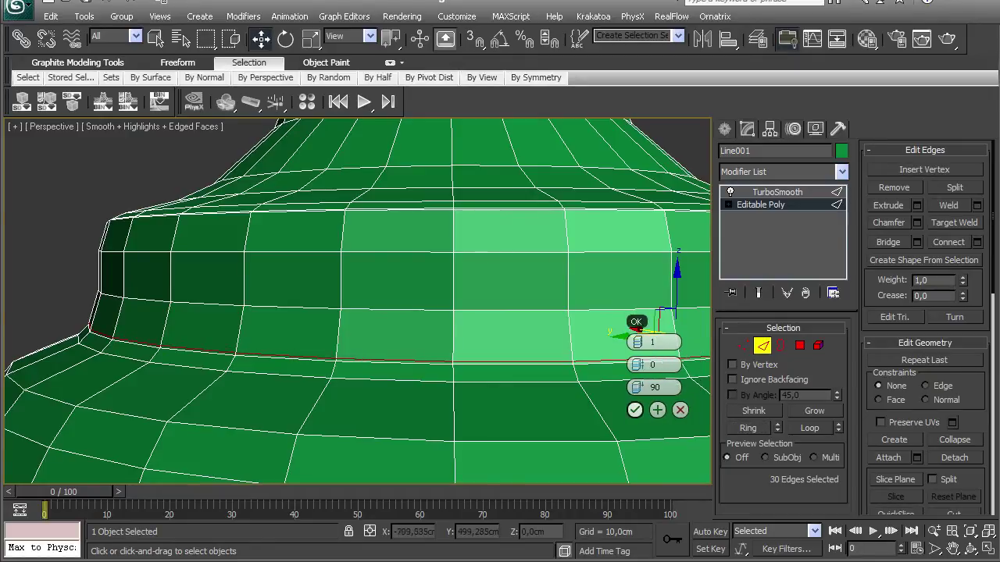
{"action": "left_click", "coordinate": [635, 411]}
- Leave edge editing and inspect the foot of the upper step with the smoothed end result and no edged faces
{"action": "key", "text": "2"}
{"action": "left_click", "coordinate": [759, 293]}
{"action": "middle_click_drag", "start_coordinate": [374, 297], "coordinate": [338, 311], "text": "alt"}
{"action": "scroll", "coordinate": [367, 312], "scroll_direction": "down", "scroll_amount": 5}
{"action": "key", "text": "F4"}
{"action": "scroll", "coordinate": [358, 301], "scroll_direction": "down", "scroll_amount": 5}
{"action": "scroll", "coordinate": [358, 301], "scroll_direction": "up", "scroll_amount": 5}
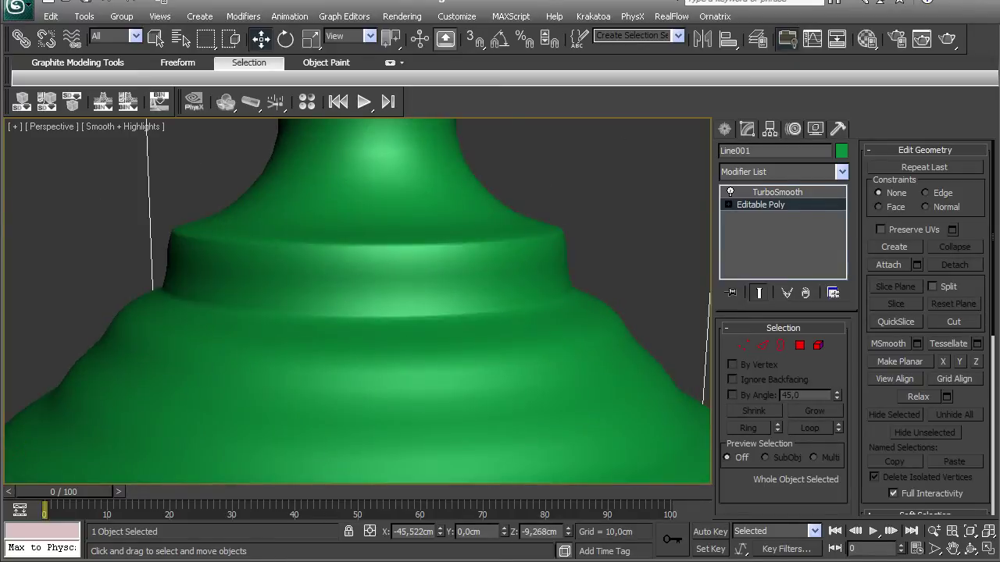
- Chamfer the full edge loop around the step below the base's upper step by 1,184 cm with 2 segments
{"action": "left_click", "coordinate": [759, 293]}
{"action": "key", "text": "F4"}
{"action": "middle_click_drag", "start_coordinate": [344, 312], "coordinate": [392, 292], "text": "alt"}
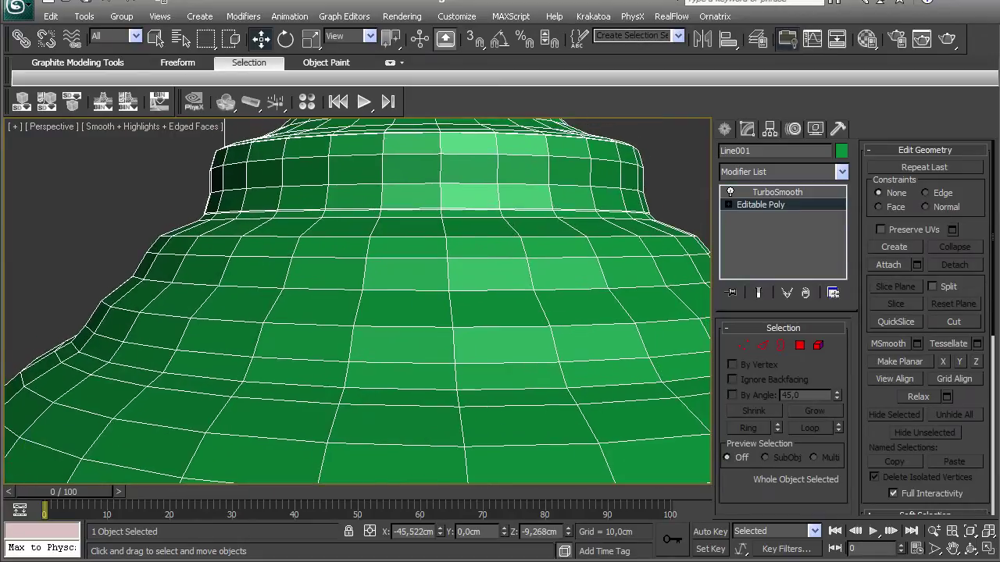
{"action": "key", "text": "2"}
{"action": "left_click", "coordinate": [223, 288]}
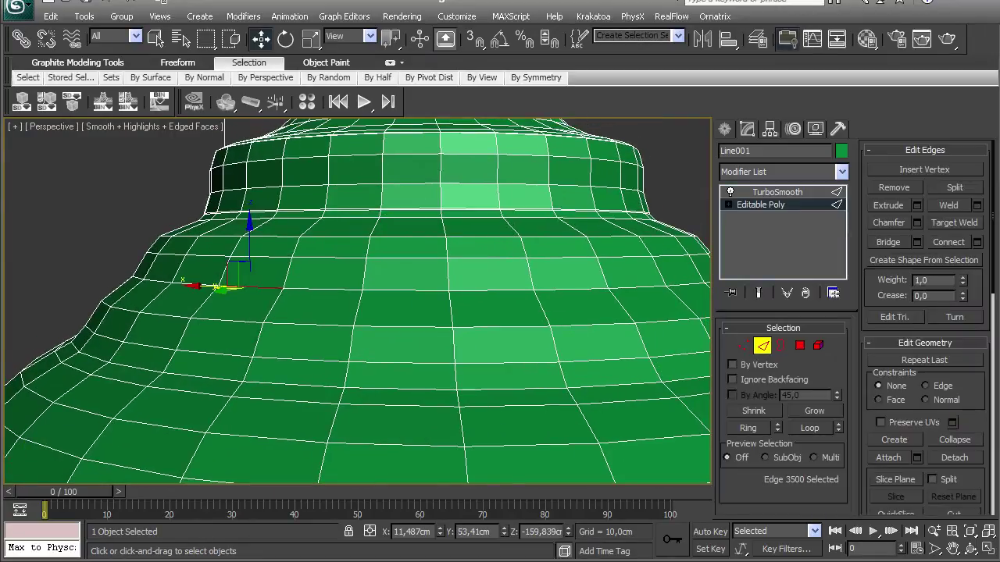
{"action": "left_click", "coordinate": [809, 428]}
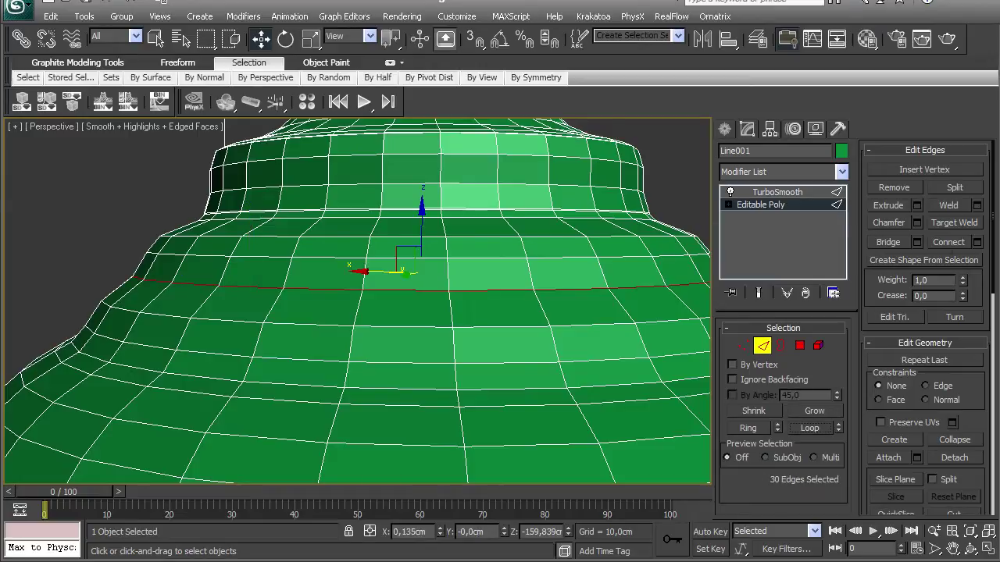
{"action": "left_click", "coordinate": [917, 223]}
{"action": "left_click_drag", "start_coordinate": [431, 280], "coordinate": [432, 273]}
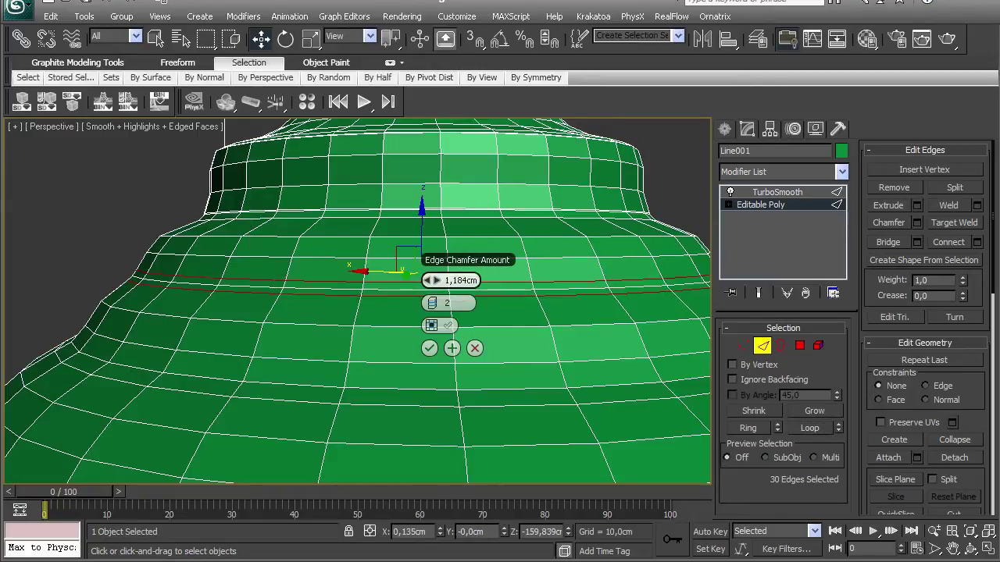
{"action": "left_click", "coordinate": [429, 349]}
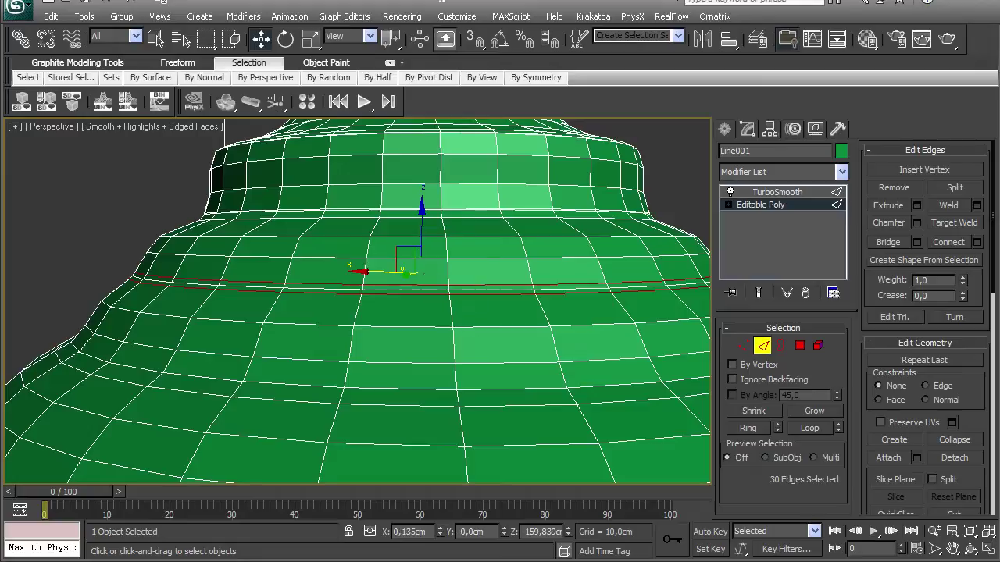
- Leave edge editing, hide the edged faces and check the smoothed steps of the whole base
{"action": "key", "text": "2"}
{"action": "scroll", "coordinate": [358, 301], "scroll_direction": "down", "scroll_amount": 5}
{"action": "key", "text": "F4"}
{"action": "scroll", "coordinate": [358, 302], "scroll_direction": "down", "scroll_amount": 5}
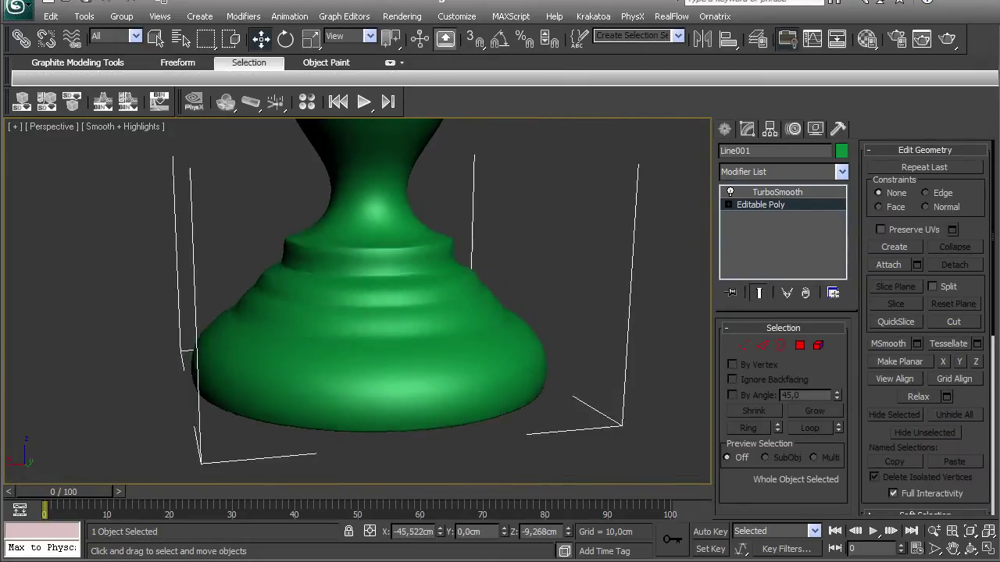
{"action": "scroll", "coordinate": [345, 338], "scroll_direction": "up", "scroll_amount": 3}
- Chamfer the edge loop in the groove above the base's wide lower bulge by 0,817 cm with 2 segments
{"action": "left_click", "coordinate": [758, 292]}
{"action": "key", "text": "F4"}
{"action": "scroll", "coordinate": [358, 302], "scroll_direction": "up", "scroll_amount": 3}
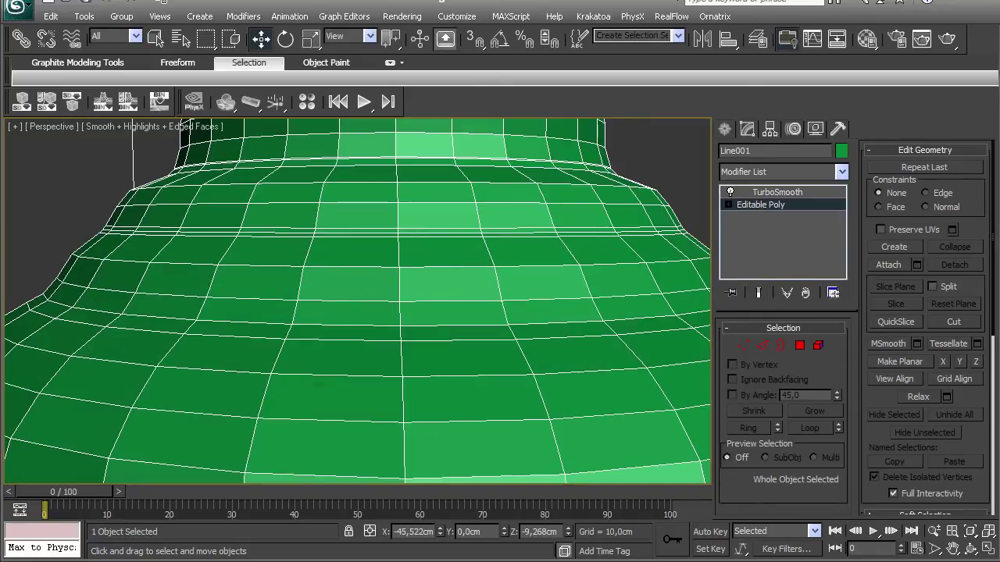
{"action": "key", "text": "2"}
{"action": "left_click", "coordinate": [360, 320]}
{"action": "left_click", "coordinate": [810, 428]}
{"action": "key", "text": "ctrl+shift+c"}
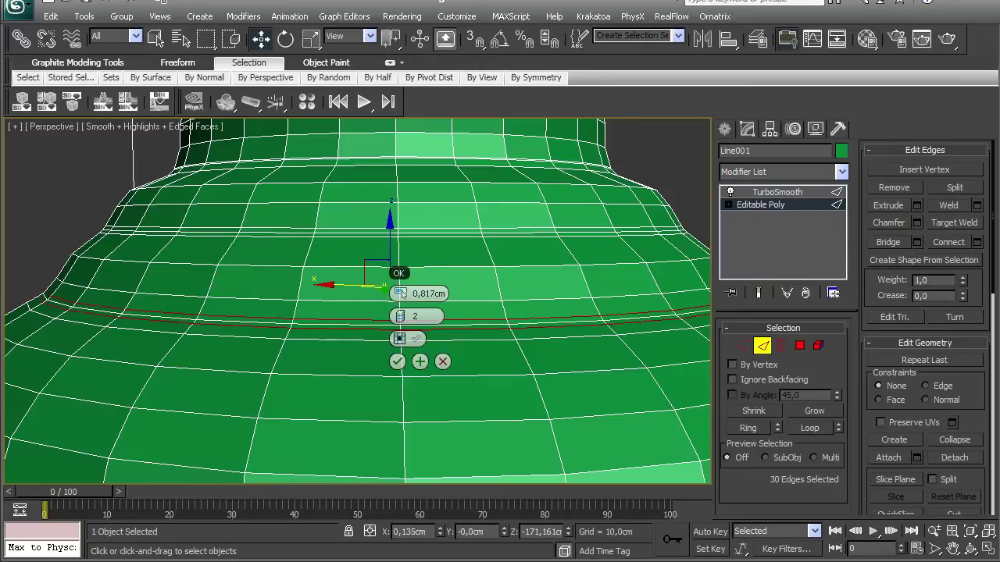
{"action": "left_click", "coordinate": [397, 362]}
- Leave edge editing and inspect the whole smoothed candlestick from several angles without edged faces
{"action": "key", "text": "2"}
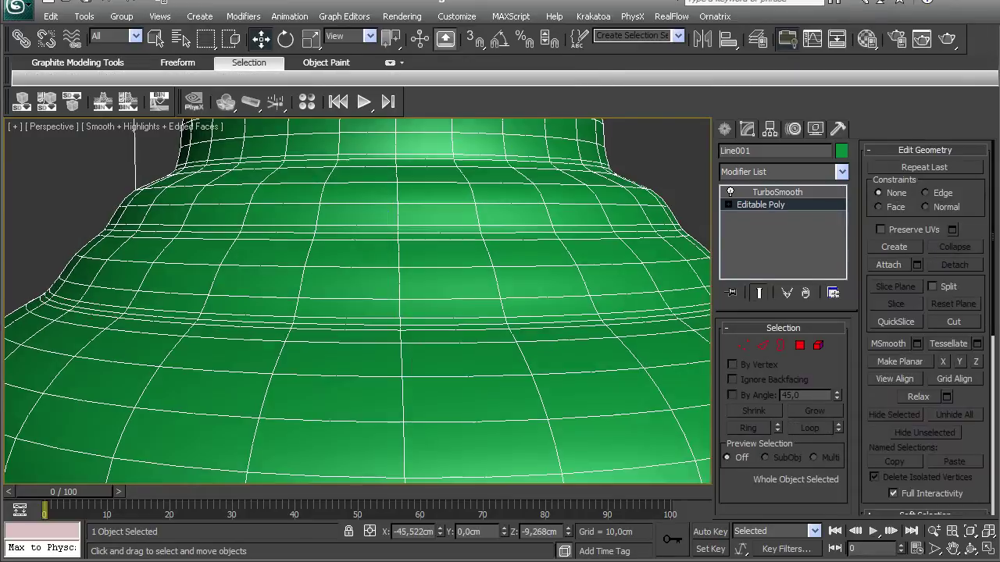
{"action": "left_click", "coordinate": [759, 292]}
{"action": "scroll", "coordinate": [358, 305], "scroll_direction": "down", "scroll_amount": 15}
{"action": "key", "text": "F4"}
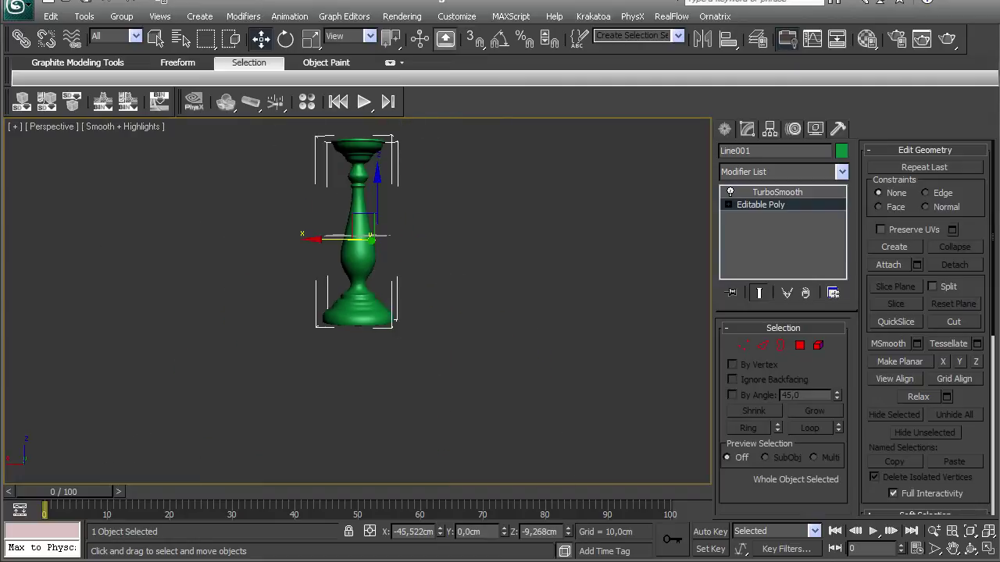
{"action": "middle_click_drag", "start_coordinate": [358, 305], "coordinate": [382, 304], "text": "alt"}
{"action": "scroll", "coordinate": [363, 308], "scroll_direction": "up", "scroll_amount": 4}
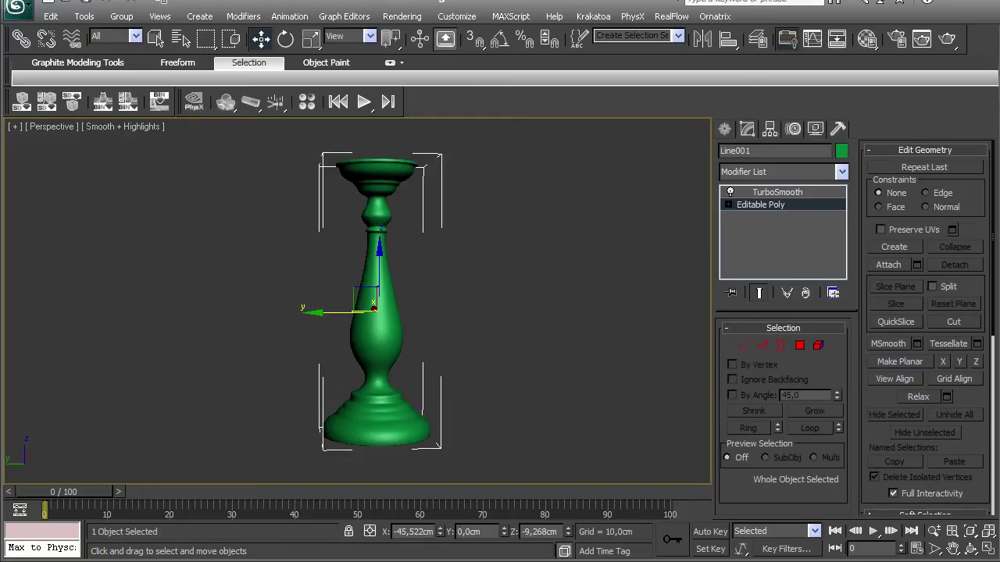
{"action": "middle_click_drag", "start_coordinate": [382, 305], "coordinate": [373, 308], "text": "alt"}
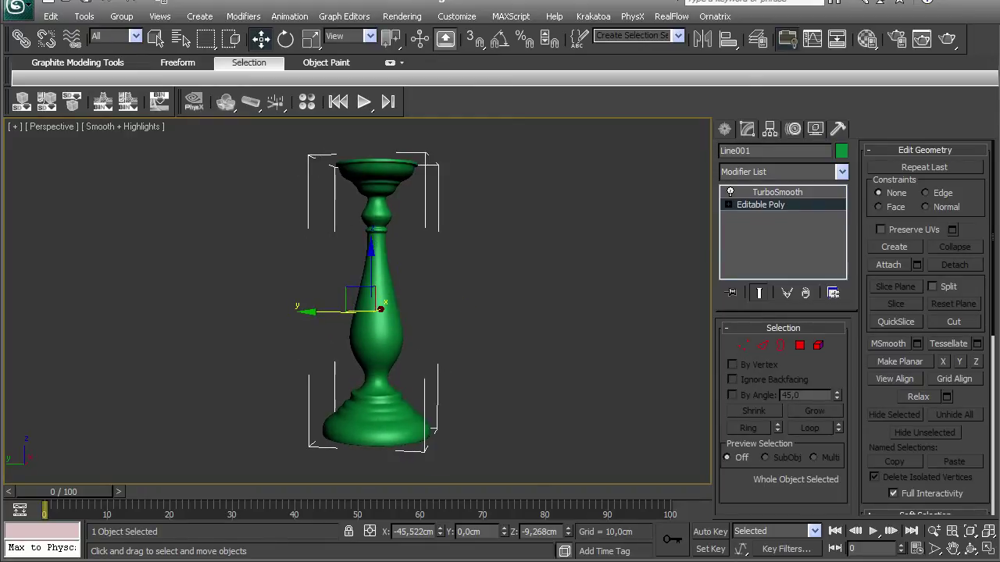
- Centre the candlestick's pivot point on the object and leave pivot adjustment
{"action": "left_click", "coordinate": [770, 128]}
{"action": "left_click", "coordinate": [784, 227]}
{"action": "left_click", "coordinate": [784, 308]}
{"action": "left_click", "coordinate": [783, 227]}
{"action": "middle_click_drag", "start_coordinate": [375, 304], "coordinate": [406, 305], "text": "alt"}
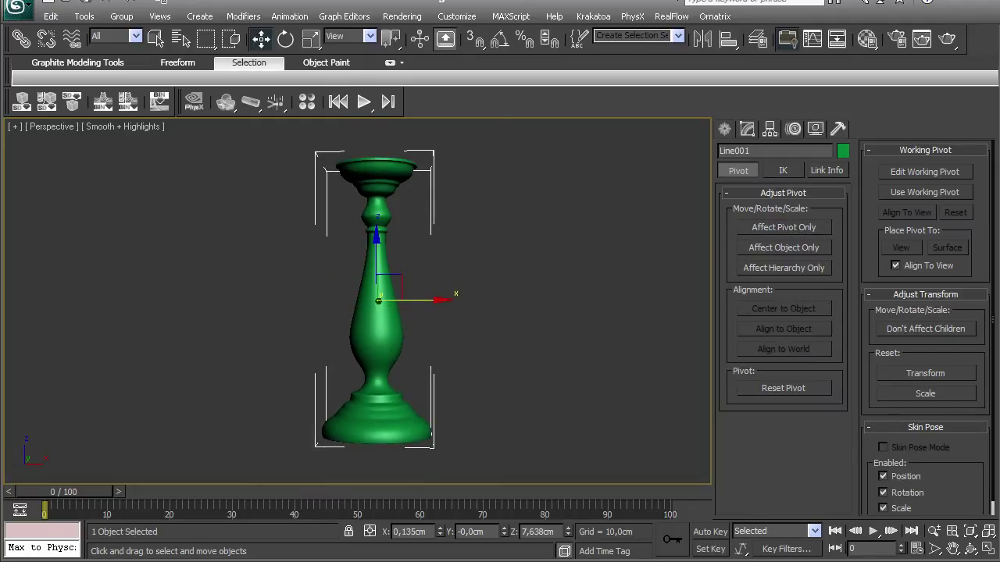
- Draw a vertical Tape helper beside the candlestick's base in the Front view with a specified length of 10 cm
{"action": "key", "text": "f"}
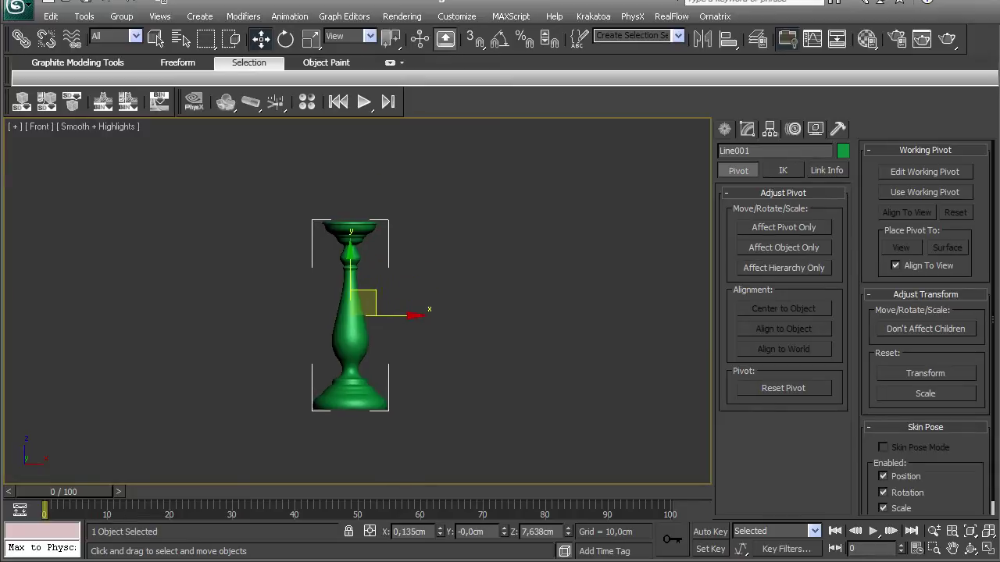
{"action": "left_click", "coordinate": [725, 129]}
{"action": "left_click", "coordinate": [804, 154]}
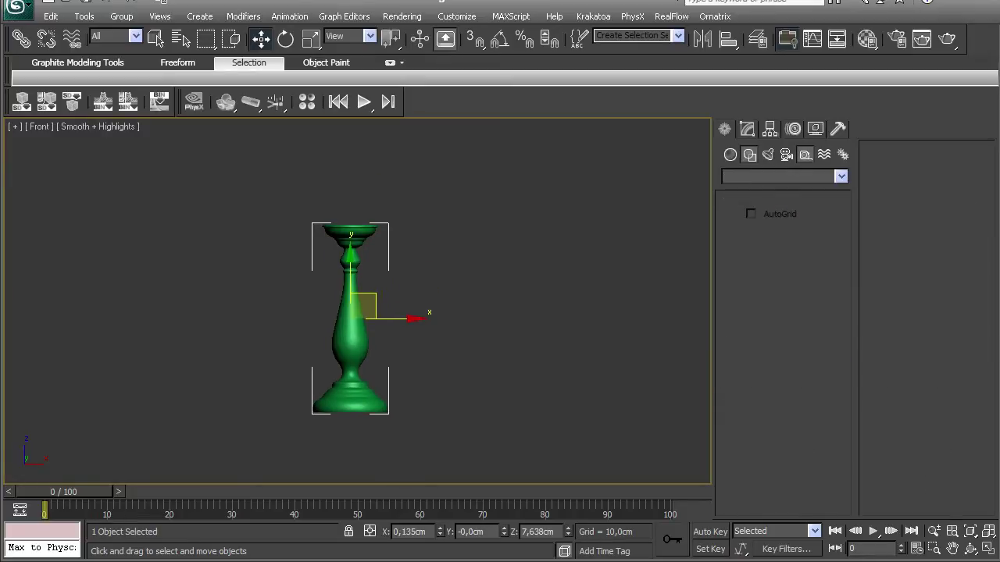
{"action": "left_click", "coordinate": [813, 278]}
{"action": "left_click_drag", "start_coordinate": [404, 407], "coordinate": [405, 311]}
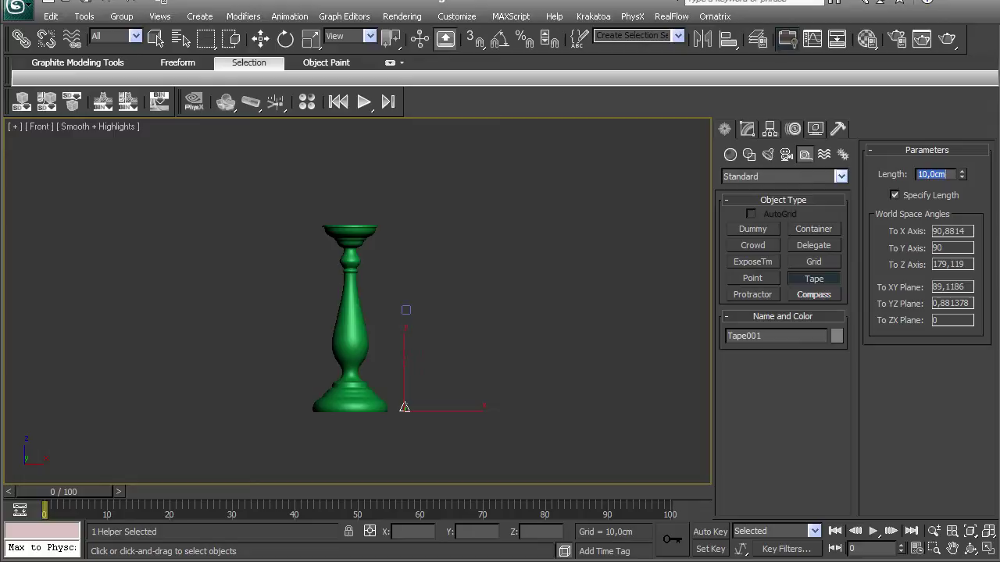
{"action": "key", "text": "w"}
{"action": "scroll", "coordinate": [389, 430], "scroll_direction": "up", "scroll_amount": 8}
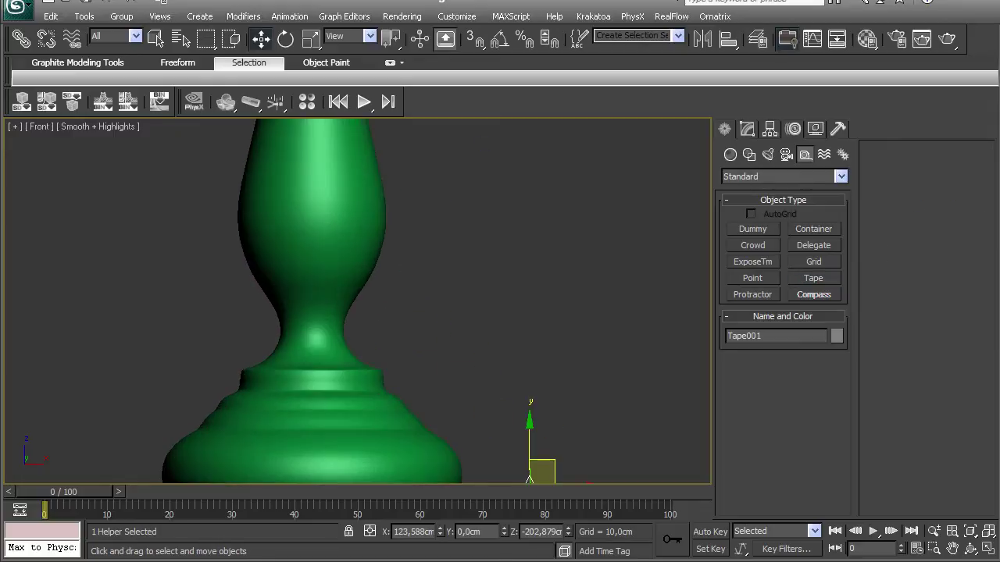
{"action": "scroll", "coordinate": [361, 352], "scroll_direction": "up", "scroll_amount": 4}
{"action": "scroll", "coordinate": [360, 351], "scroll_direction": "down", "scroll_amount": 14}
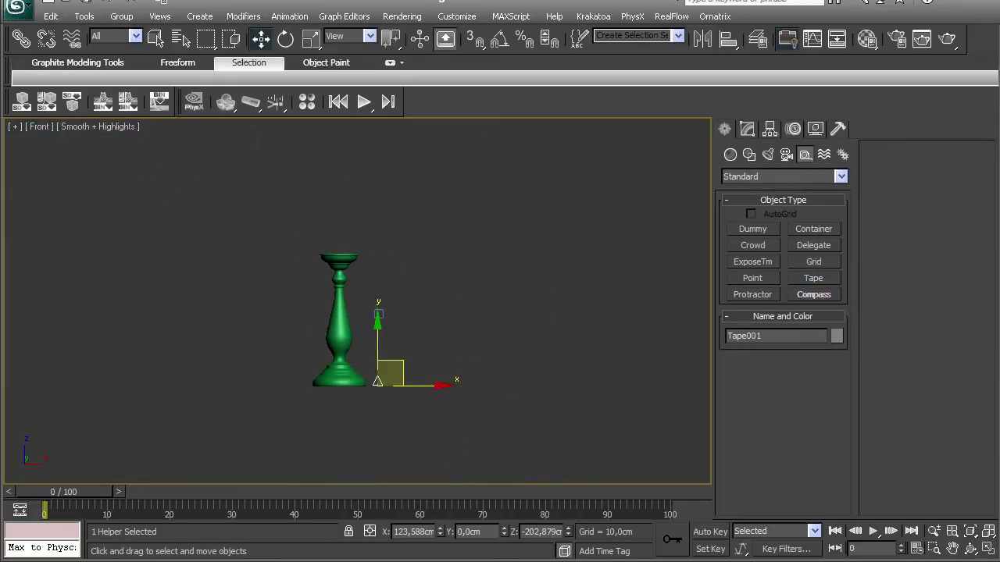
- Scale the candlestick down uniformly towards the size of the 10 cm tape
{"action": "left_click", "coordinate": [339, 336]}
{"action": "key", "text": "r"}
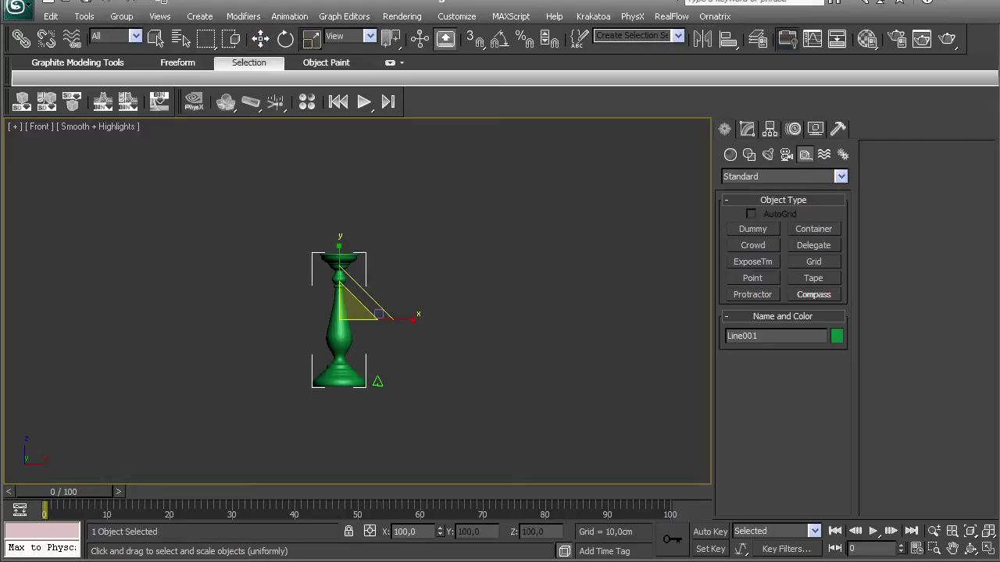
{"action": "left_click_drag", "start_coordinate": [349, 306], "coordinate": [356, 362]}
{"action": "middle_click_drag", "start_coordinate": [363, 349], "coordinate": [366, 318]}
{"action": "scroll", "coordinate": [365, 318], "scroll_direction": "up", "scroll_amount": 2}
{"action": "left_click_drag", "start_coordinate": [341, 266], "coordinate": [379, 343]}
{"action": "key", "text": "w"}
{"action": "middle_click_drag", "start_coordinate": [378, 344], "coordinate": [403, 225]}
{"action": "scroll", "coordinate": [403, 225], "scroll_direction": "up", "scroll_amount": 5}
- Move the reduced candlestick next to the tape to compare their heights
{"action": "middle_click_drag", "start_coordinate": [410, 192], "coordinate": [228, 472]}
{"action": "middle_click_drag", "start_coordinate": [399, 315], "coordinate": [354, 415]}
{"action": "scroll", "coordinate": [355, 415], "scroll_direction": "up", "scroll_amount": 2}
{"action": "left_click_drag", "start_coordinate": [299, 267], "coordinate": [296, 321]}
{"action": "key", "text": "r"}
{"action": "key", "text": "w"}
{"action": "left_click_drag", "start_coordinate": [302, 247], "coordinate": [412, 267]}
{"action": "scroll", "coordinate": [364, 306], "scroll_direction": "up", "scroll_amount": 5}
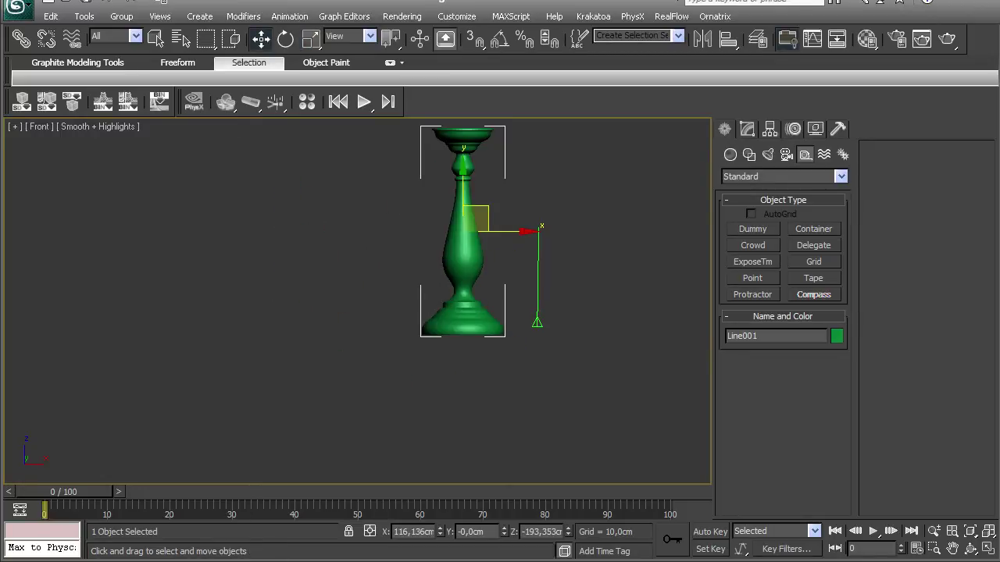
- Scale the candlestick down further to match the tape's height, place it beside the tape and clear the selection
{"action": "middle_click_drag", "start_coordinate": [463, 231], "coordinate": [328, 263]}
{"action": "key", "text": "r"}
{"action": "left_click_drag", "start_coordinate": [336, 251], "coordinate": [335, 297]}
{"action": "key", "text": "w"}
{"action": "left_click_drag", "start_coordinate": [340, 248], "coordinate": [379, 297]}
{"action": "left_click", "coordinate": [410, 265]}
- Delete the Tape helper standing beside the candlestick
{"action": "scroll", "coordinate": [410, 266], "scroll_direction": "down", "scroll_amount": 6}
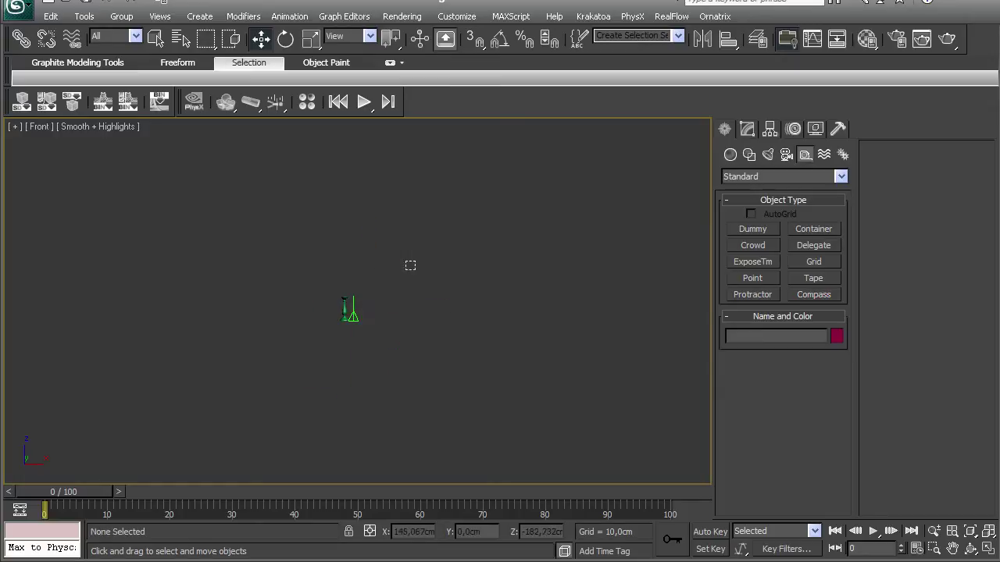
{"action": "left_click_drag", "start_coordinate": [353, 340], "coordinate": [355, 338]}
{"action": "left_click", "coordinate": [415, 320]}
{"action": "scroll", "coordinate": [346, 298], "scroll_direction": "up", "scroll_amount": 4}
- Move the candlestick to the world origin by setting its absolute X, Y and Z to 0 cm
{"action": "left_click", "coordinate": [212, 265]}
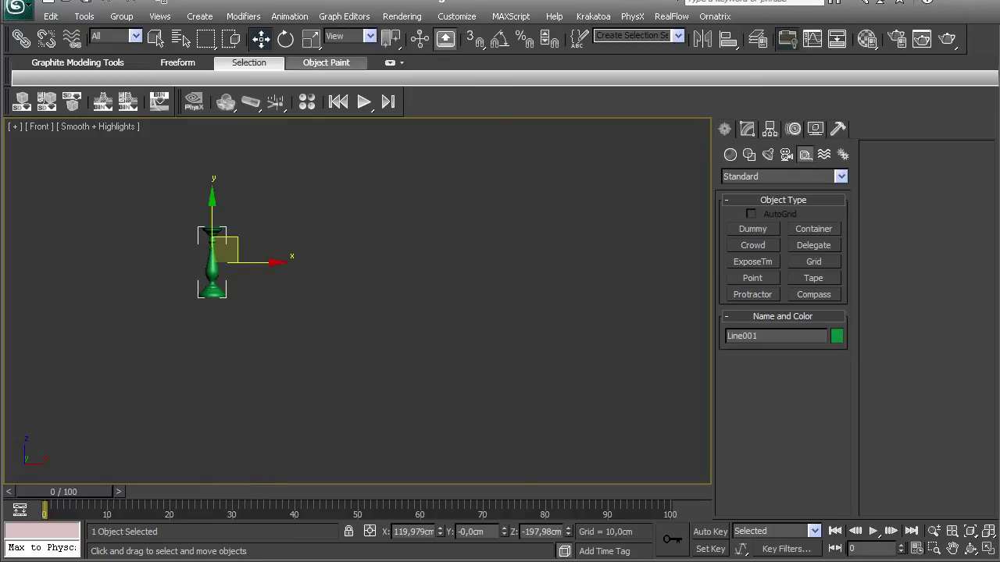
{"action": "key", "text": "F12"}
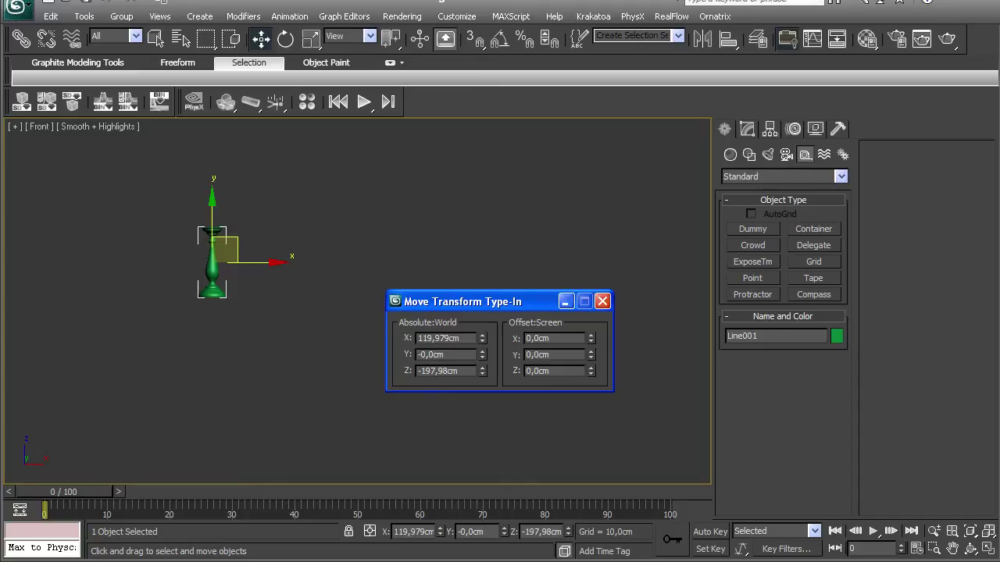
{"action": "type", "text": "0"}
{"action": "key", "text": "Return"}
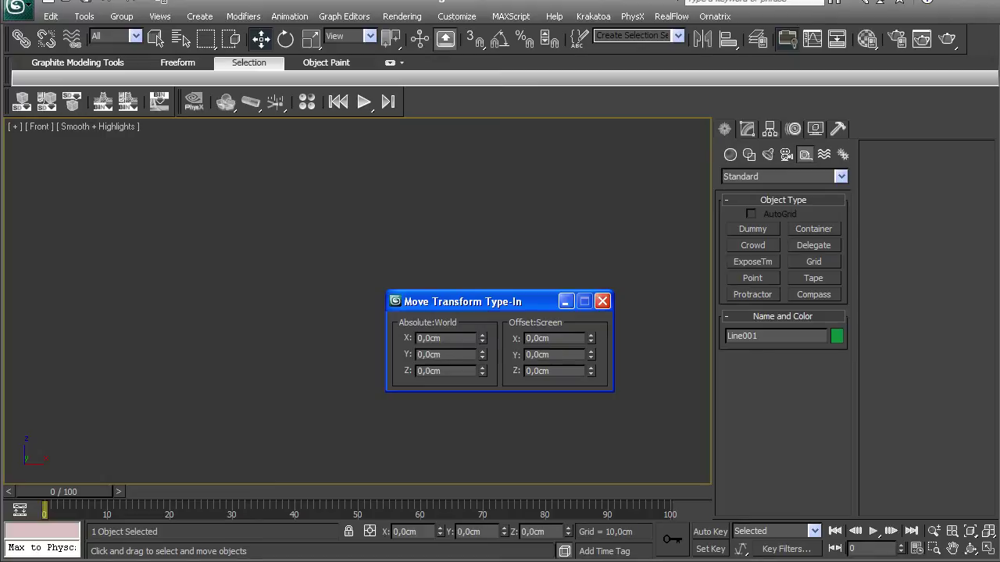
{"action": "key", "text": "F12"}
- Frame the candlestick, display the home grid and switch to a Perspective view of it
{"action": "key", "text": "z"}
{"action": "scroll", "coordinate": [357, 297], "scroll_direction": "down", "scroll_amount": 3}
{"action": "middle_click_drag", "start_coordinate": [357, 301], "coordinate": [468, 289], "text": "alt"}
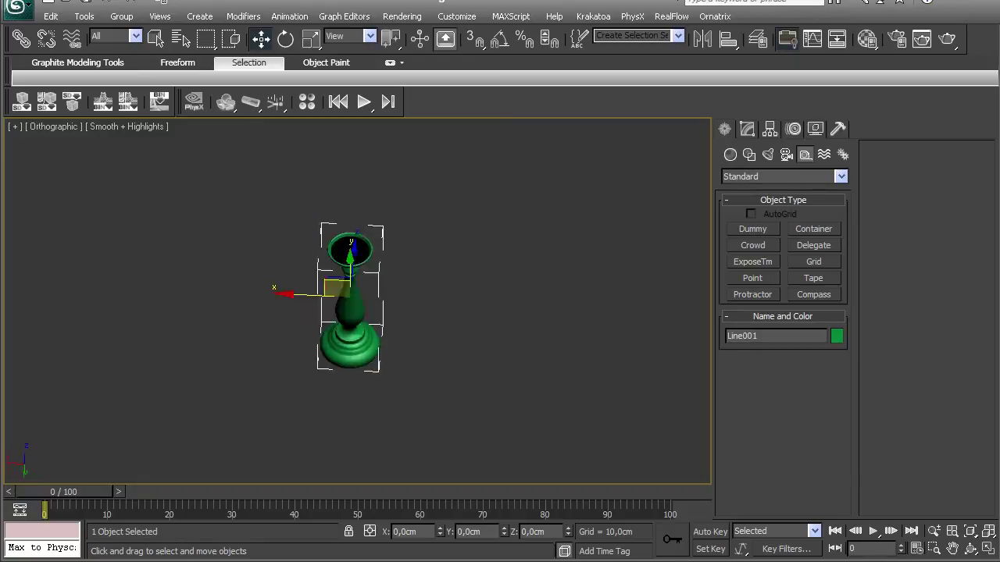
{"action": "key", "text": "g"}
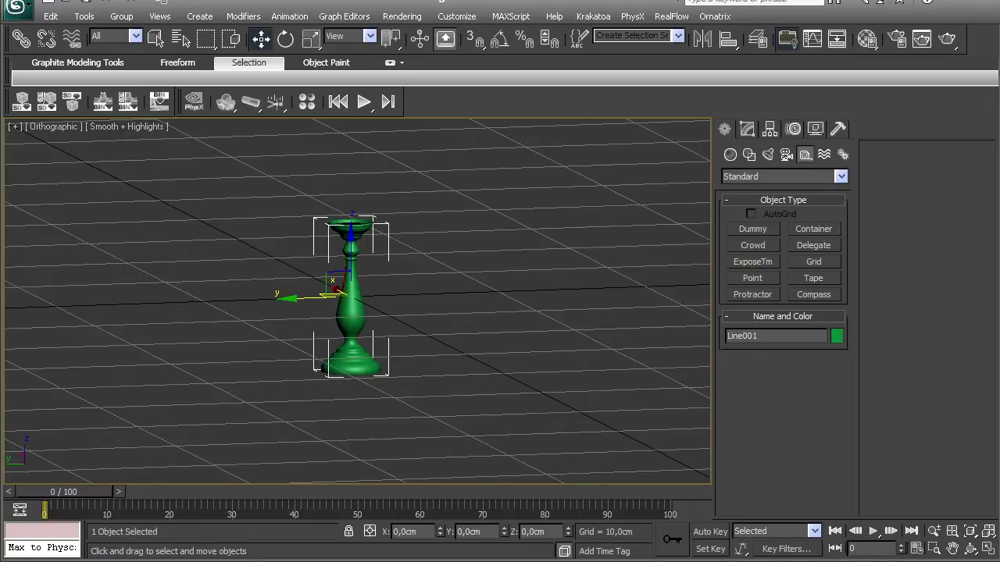
{"action": "scroll", "coordinate": [357, 301], "scroll_direction": "down", "scroll_amount": 3}
{"action": "key", "text": "p"}
{"action": "scroll", "coordinate": [357, 301], "scroll_direction": "up", "scroll_amount": 5}
{"action": "middle_click_drag", "start_coordinate": [357, 300], "coordinate": [465, 336], "text": "alt"}
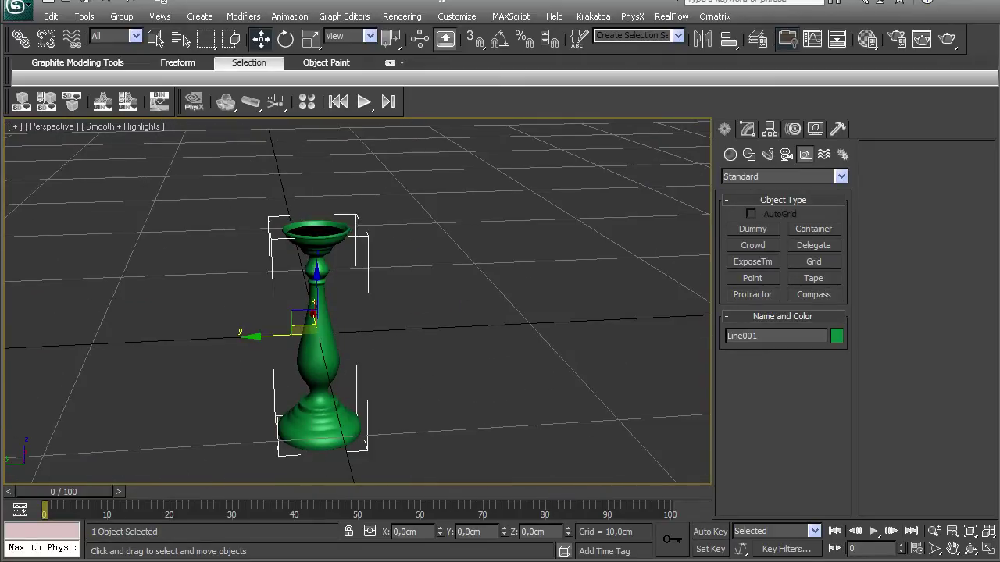
{"action": "middle_click_drag", "start_coordinate": [465, 336], "coordinate": [480, 311], "text": "alt"}
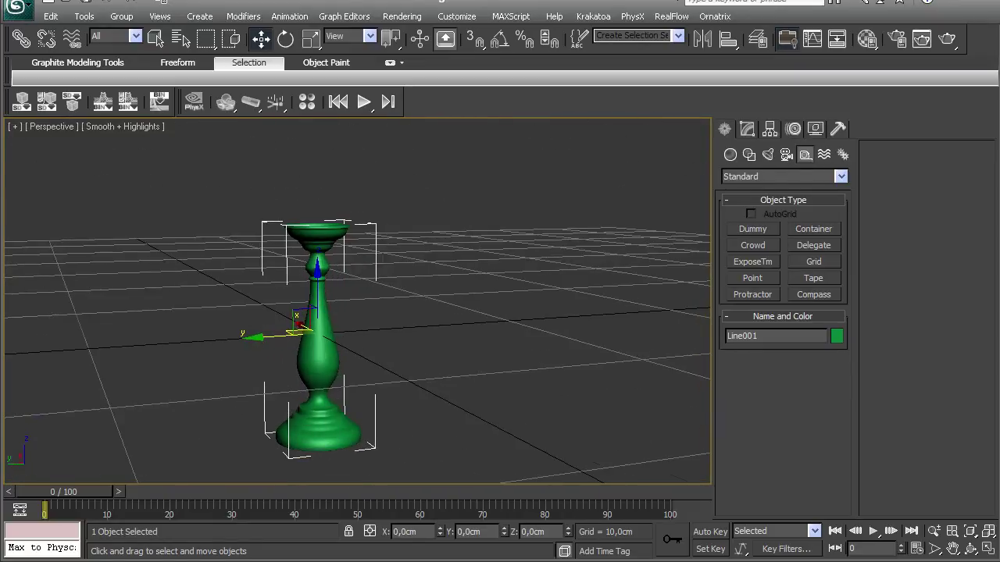
- Open the candlestick's object name for editing
{"action": "left_click", "coordinate": [747, 130]}
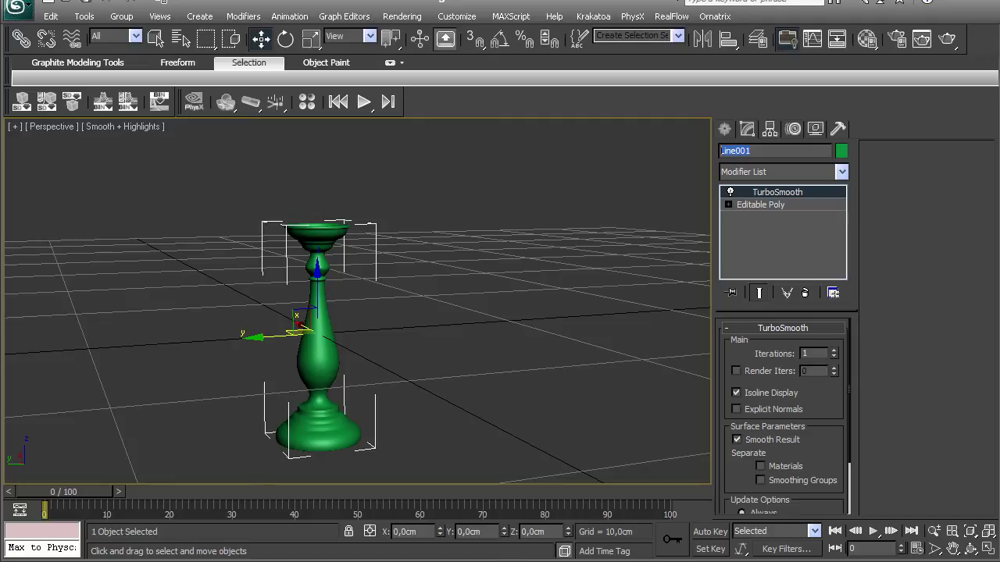